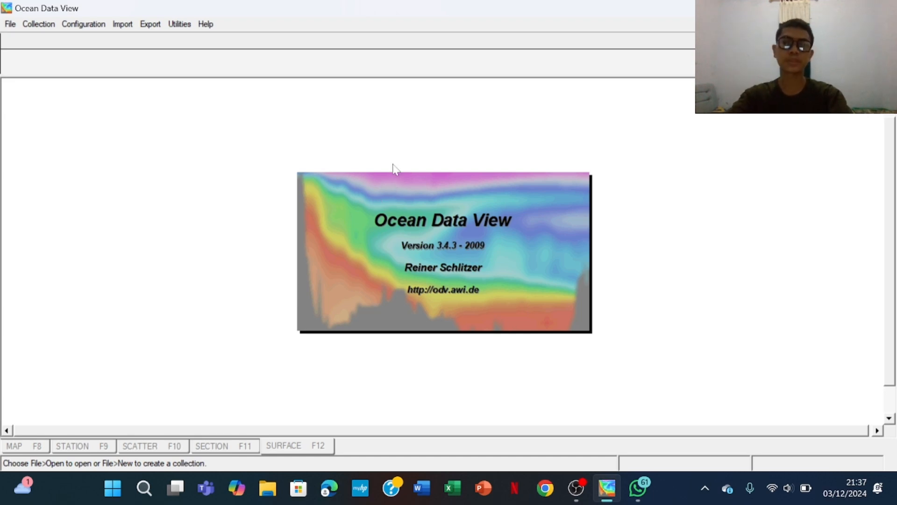
Open the WoceCTD collection from the ewoce_WoceCTD123 folder on the Desktop, under ewoce/data/whp/ctd
click(7, 28)
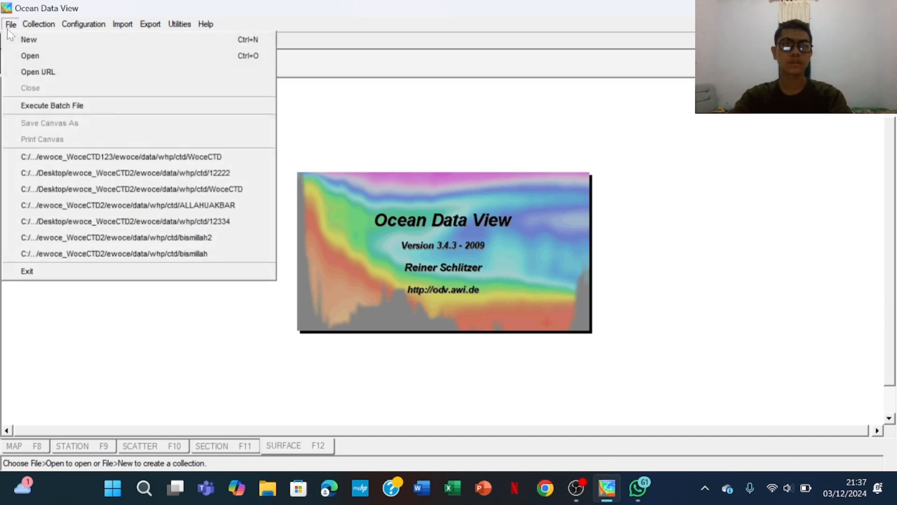
click(34, 56)
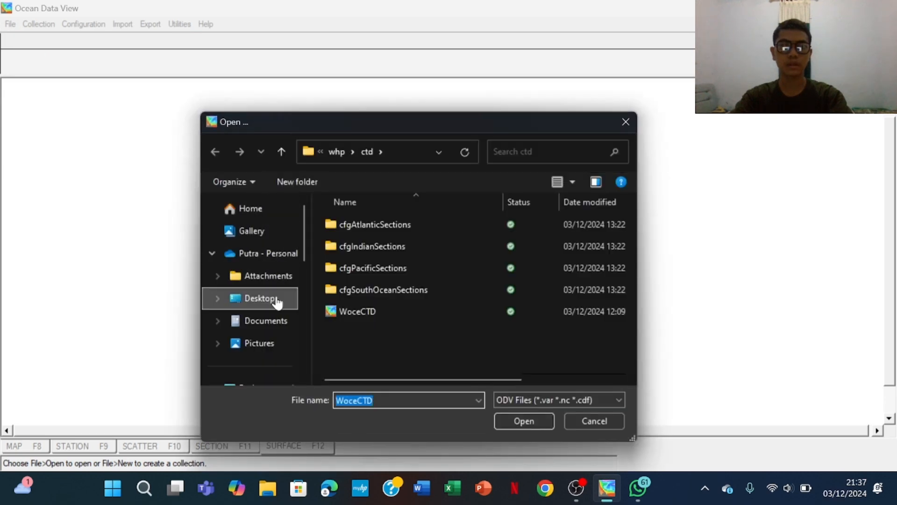
click(275, 299)
double_click(386, 269)
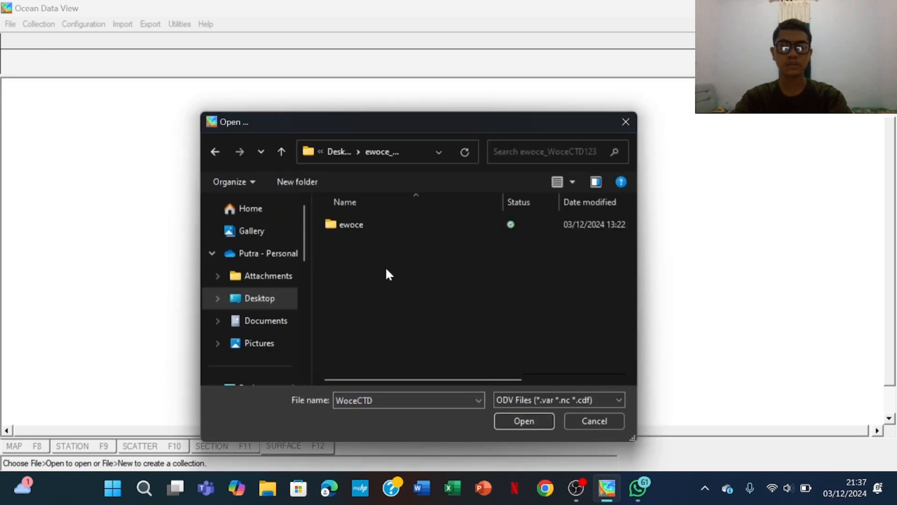
double_click(408, 228)
double_click(406, 226)
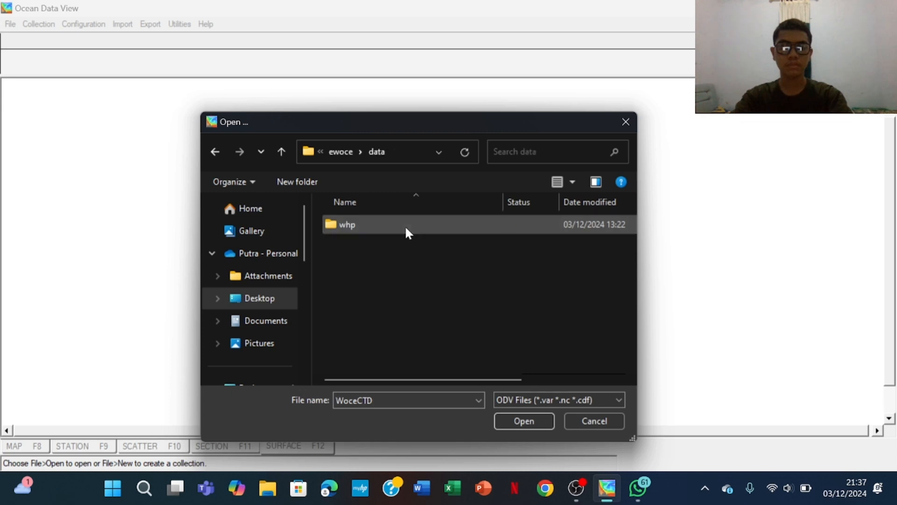
double_click(404, 225)
double_click(379, 229)
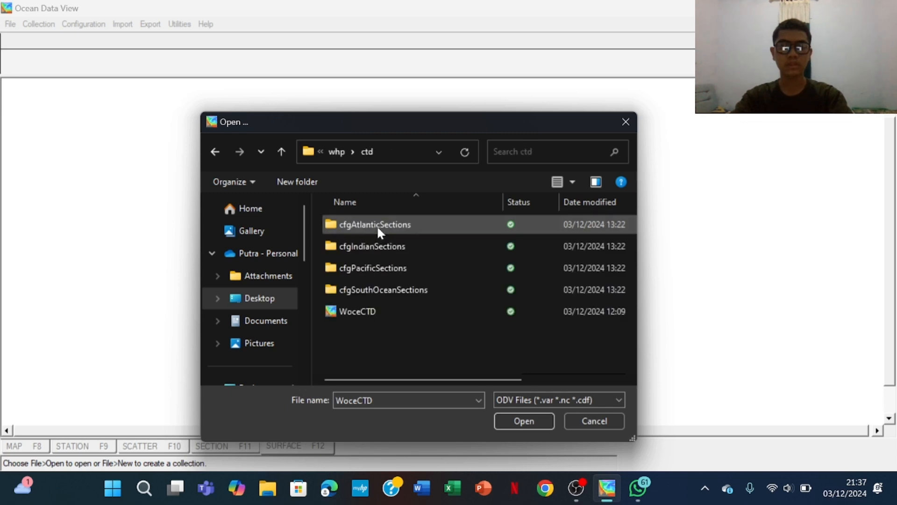
click(369, 312)
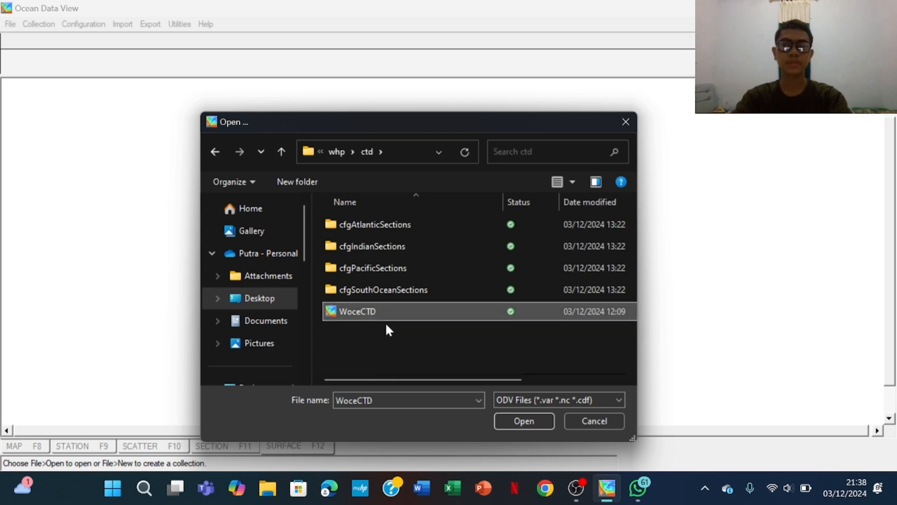
click(524, 421)
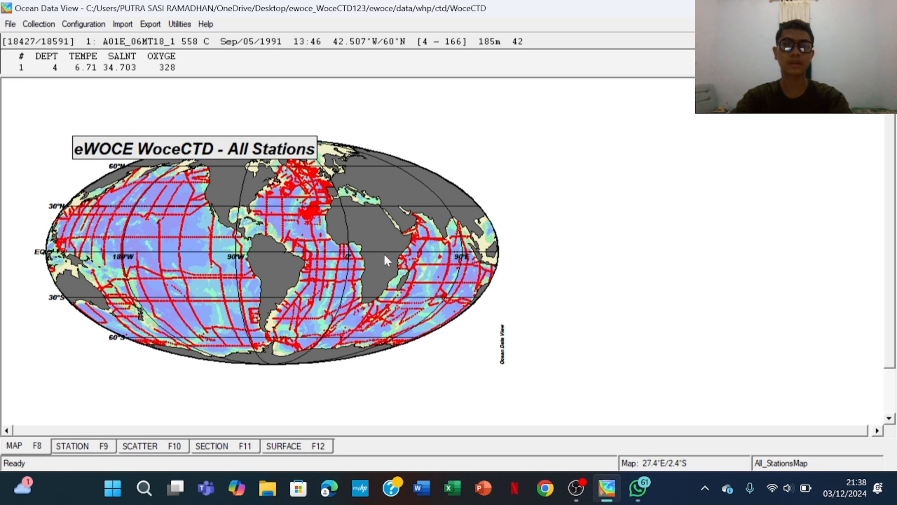
Zoom the global station map to a rectangle covering Africa and its surrounding Atlantic and Indian Ocean waters
right_click(297, 232)
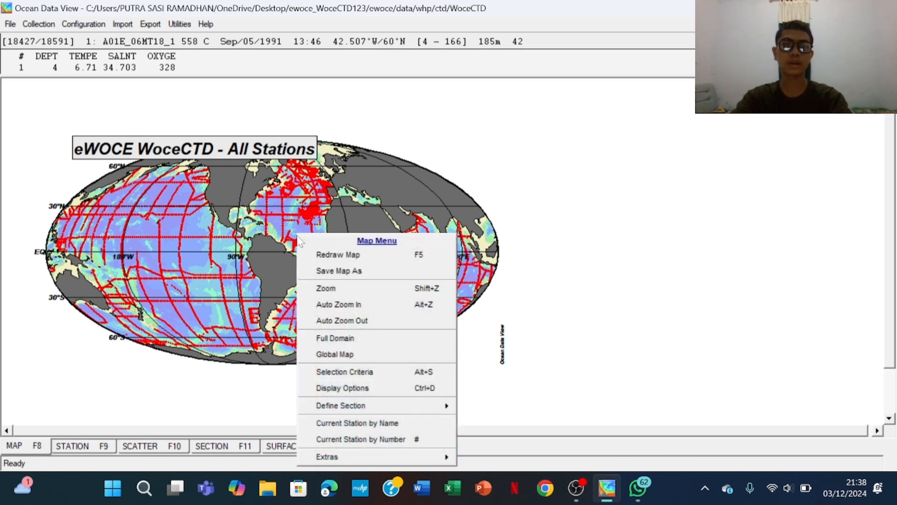
click(343, 288)
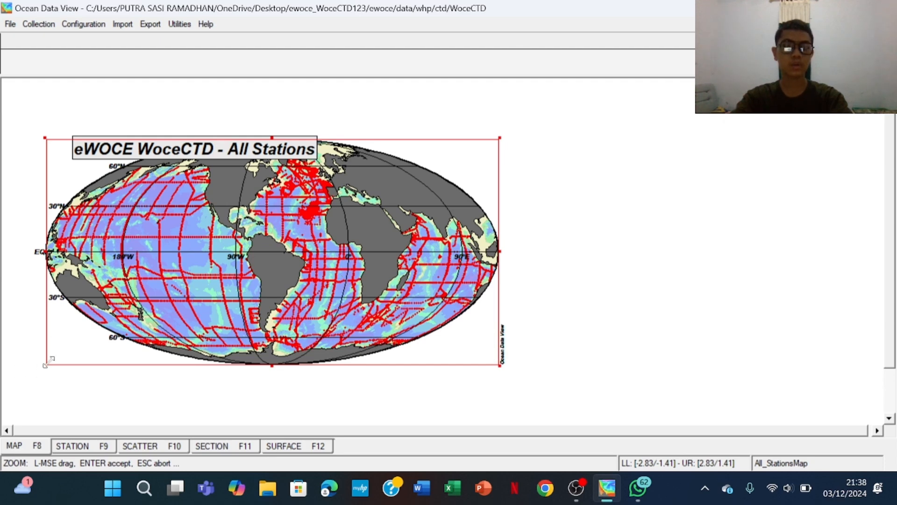
drag(45, 365, 319, 352)
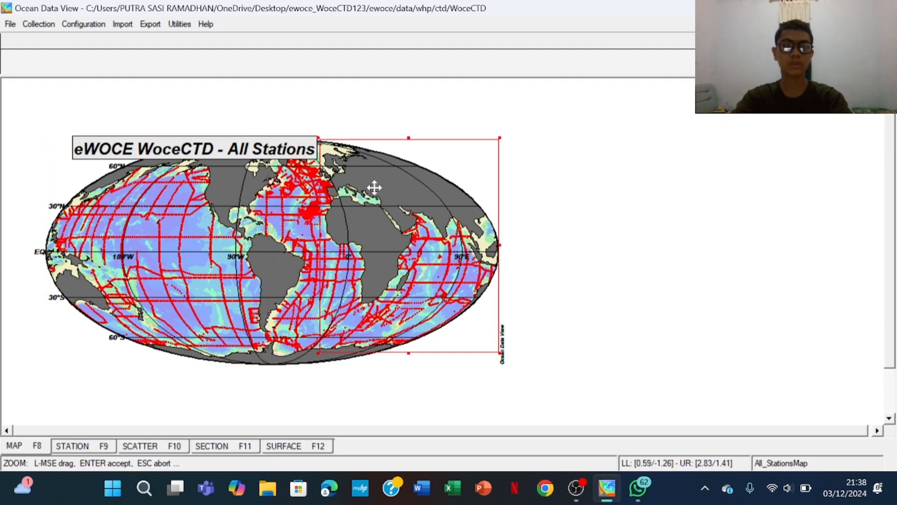
drag(409, 138, 409, 193)
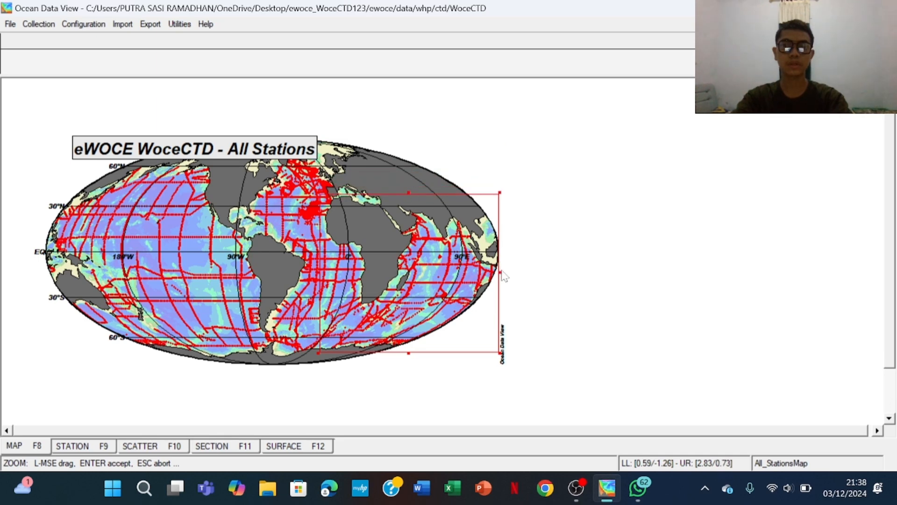
drag(501, 269, 420, 274)
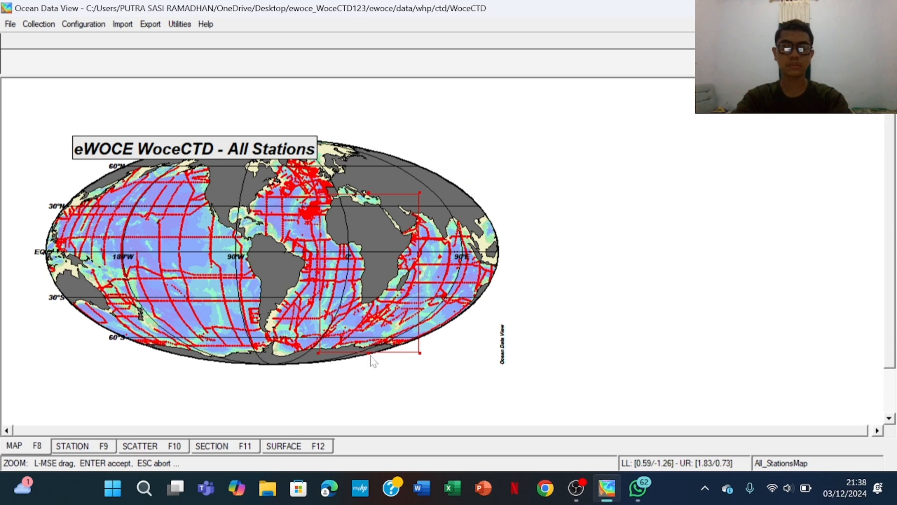
drag(369, 353, 369, 310)
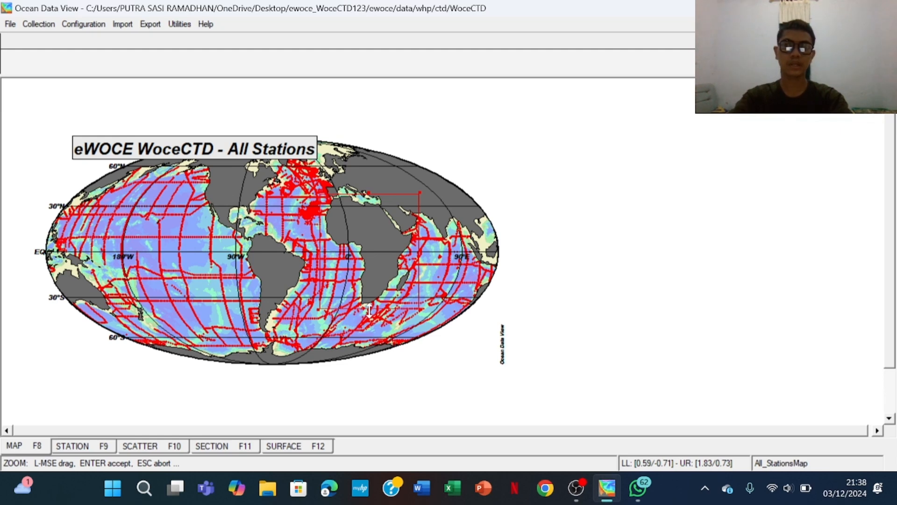
key(Return)
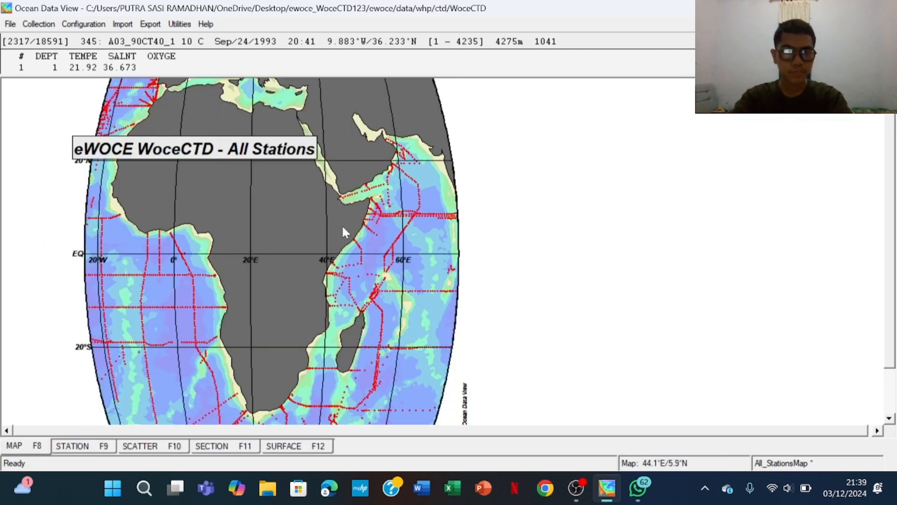
Move the map title clear of Africa over the Arabian Peninsula and readjust the map zoom to reach about 80°E
drag(261, 156, 580, 122)
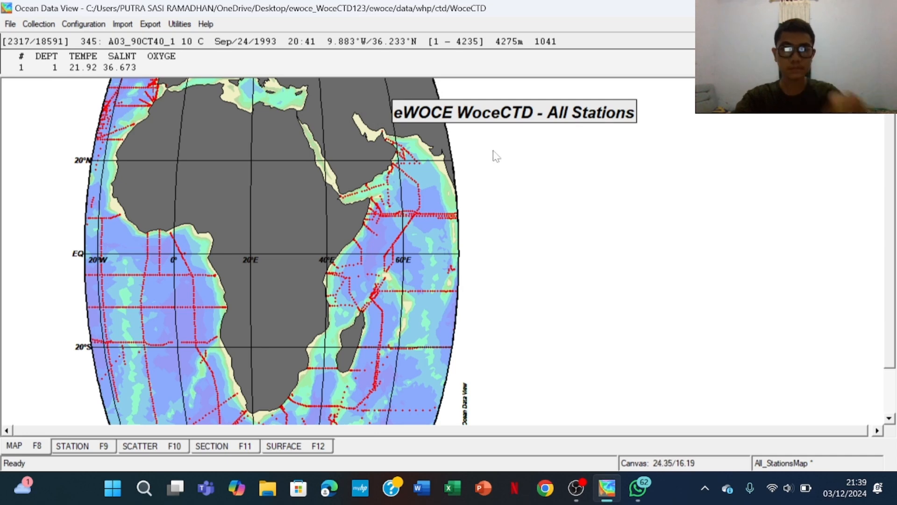
right_click(299, 214)
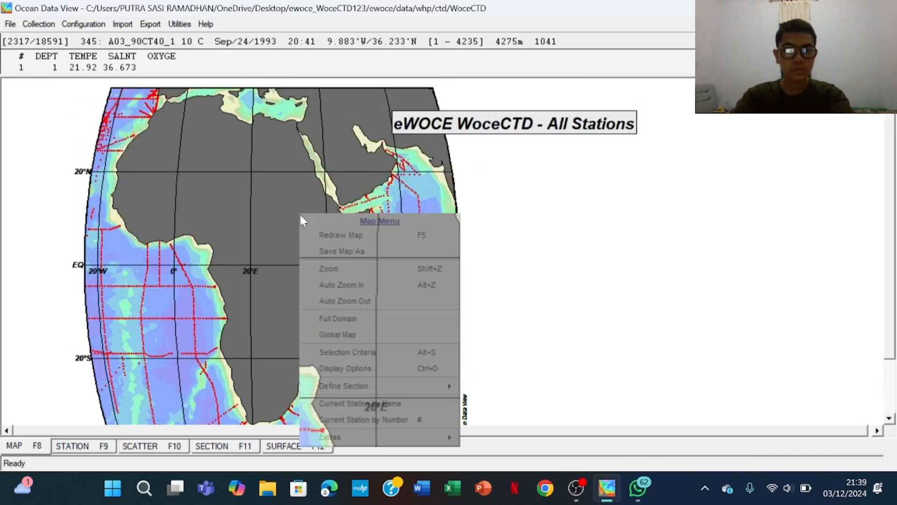
click(330, 269)
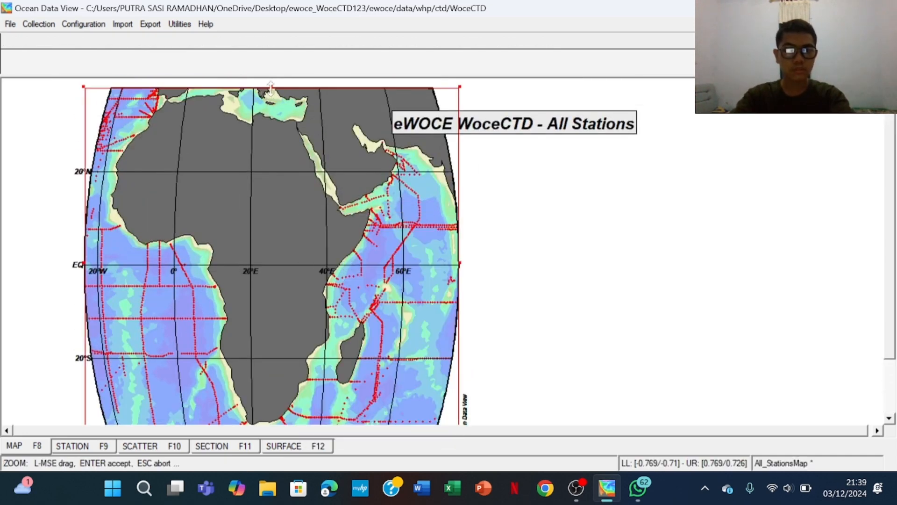
drag(271, 87, 271, 90)
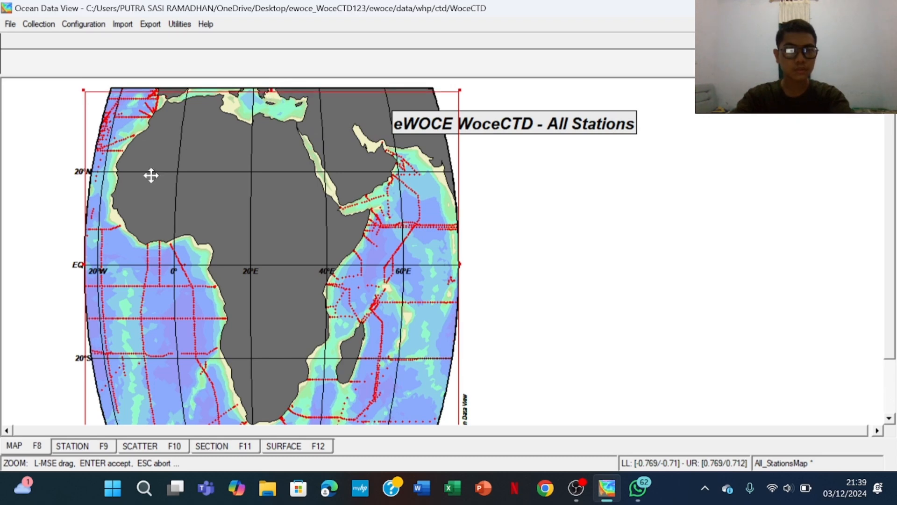
drag(85, 270, 106, 272)
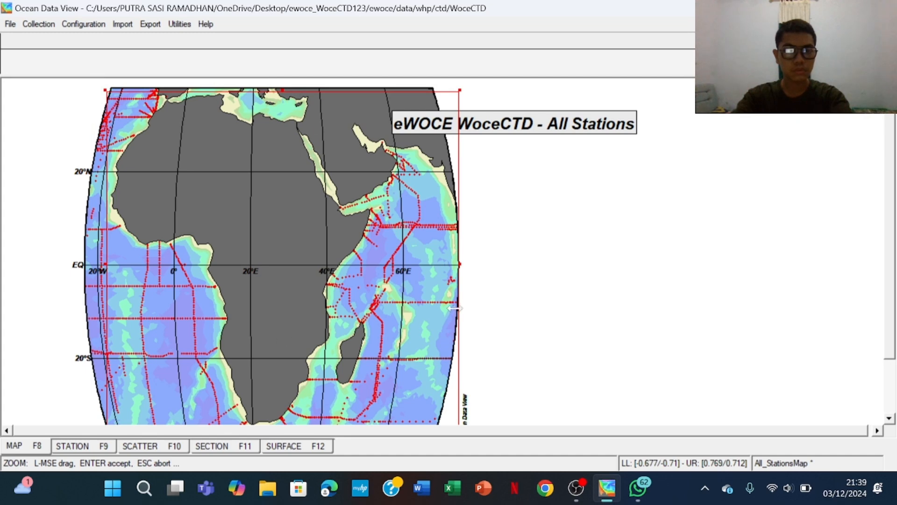
key(Return)
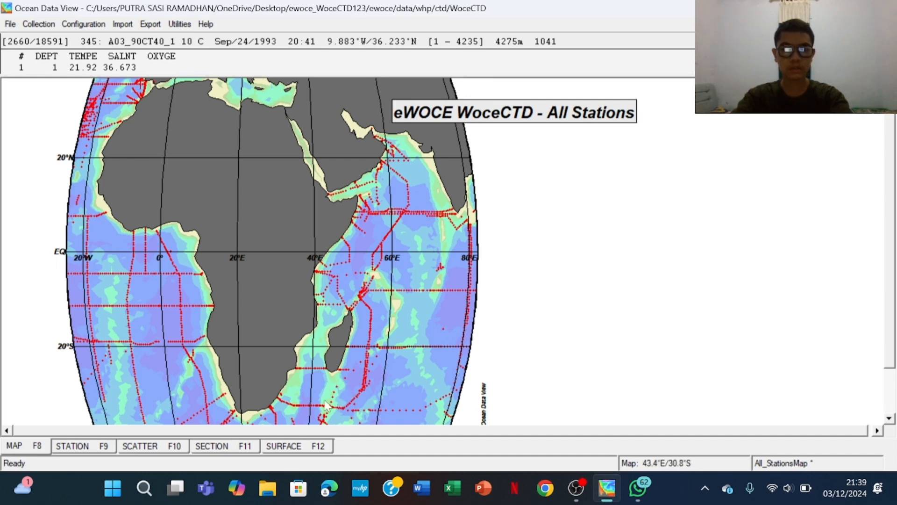
Zoom the map to a small rectangle just south of Madagascar, covering about 26°S to 32°S
right_click(354, 253)
click(395, 297)
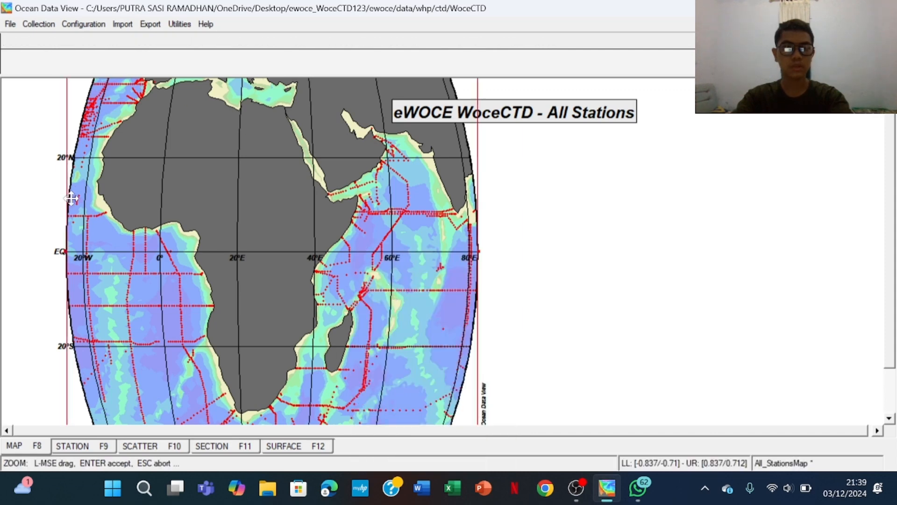
drag(68, 254, 247, 252)
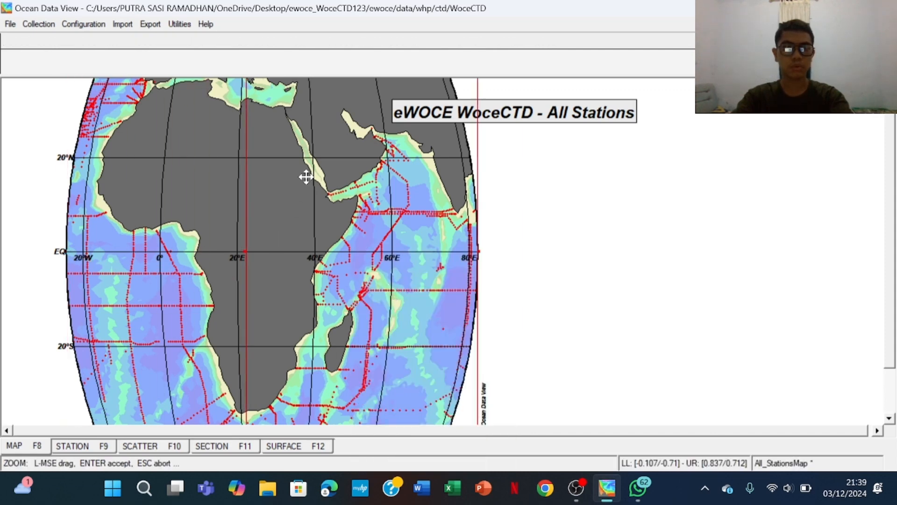
drag(322, 110, 324, 184)
drag(354, 151, 366, 329)
drag(377, 398, 377, 225)
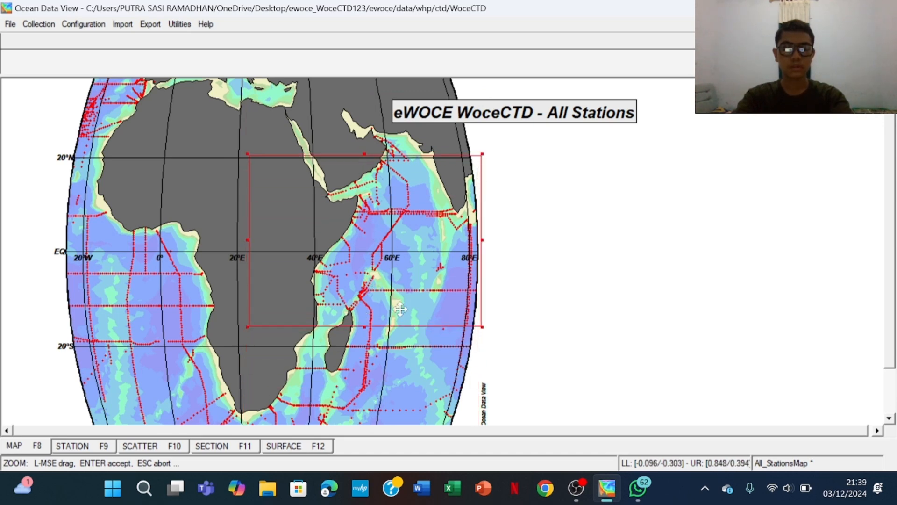
drag(364, 327, 365, 305)
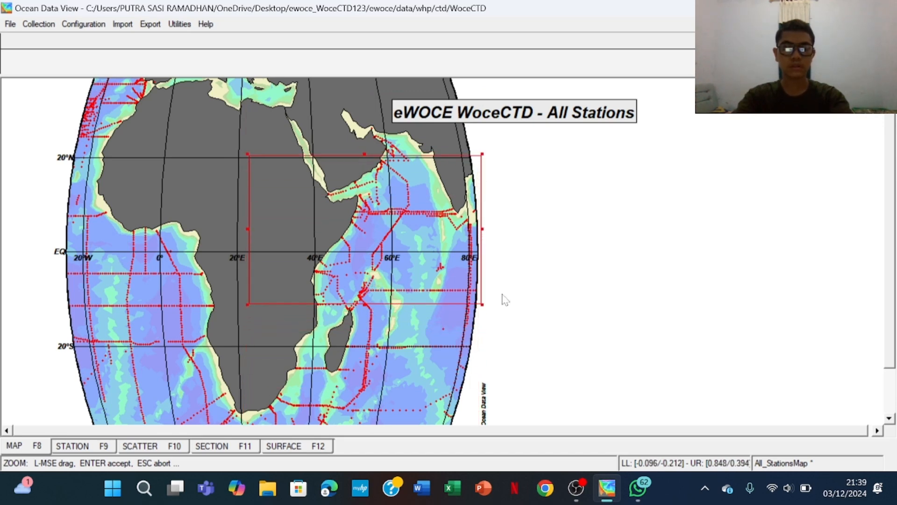
drag(482, 306, 344, 254)
drag(315, 204, 350, 371)
drag(378, 323, 335, 395)
key(Return)
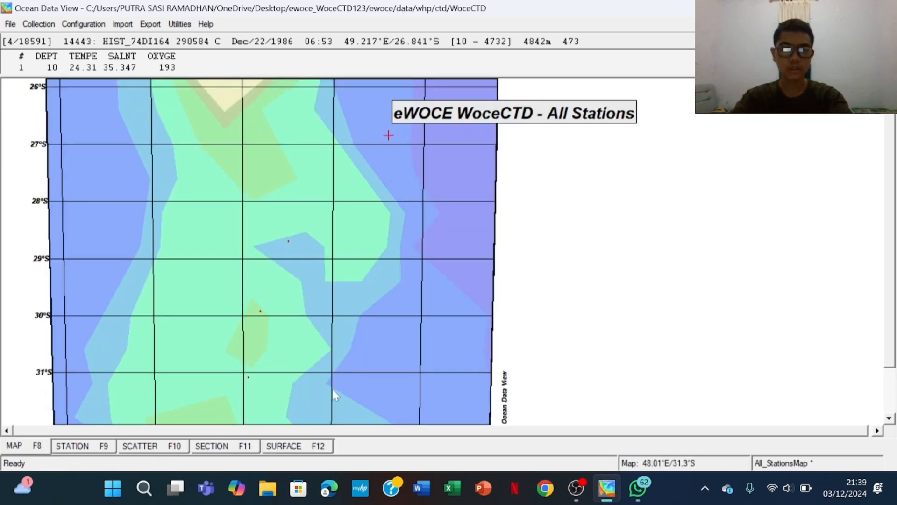
right_click(341, 253)
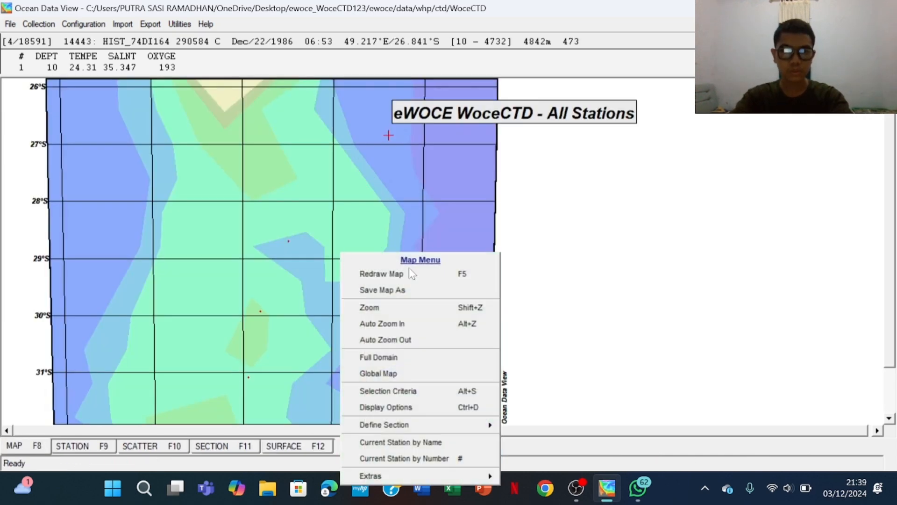
click(416, 408)
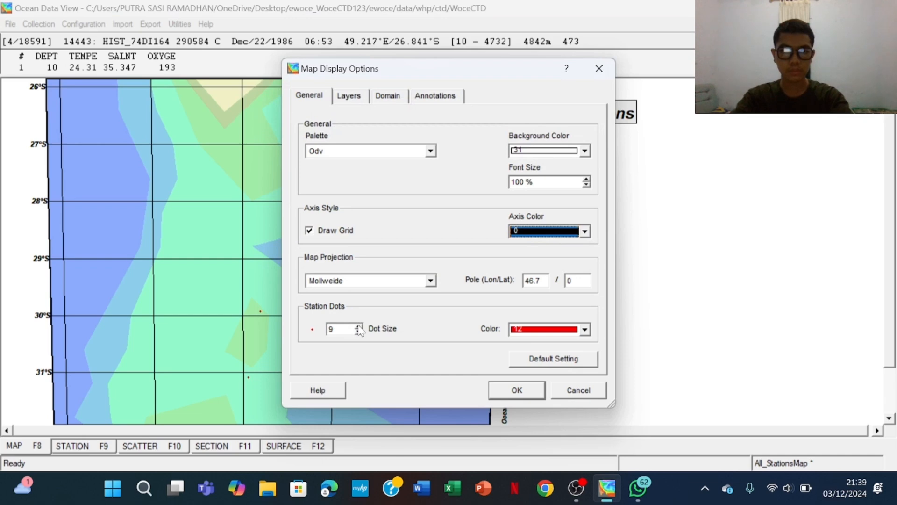
click(607, 77)
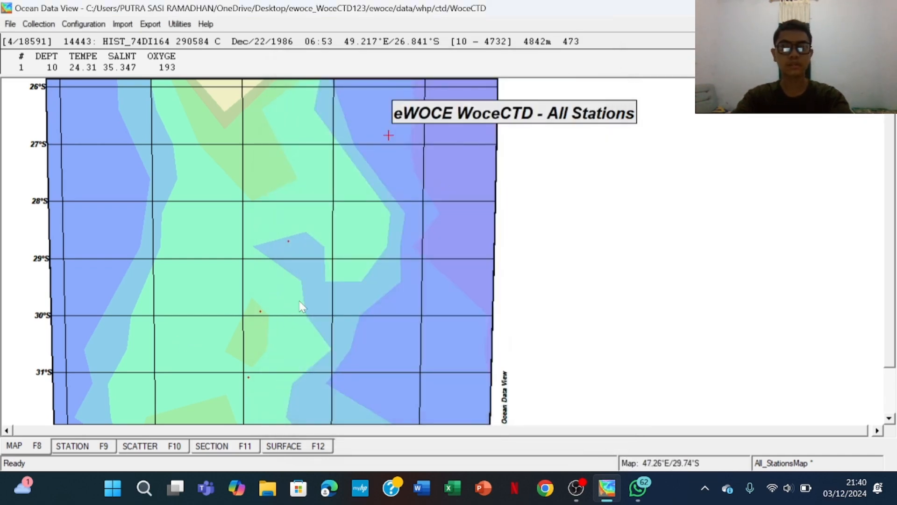
Set the map's station dot size to 19 in the map display options
right_click(338, 202)
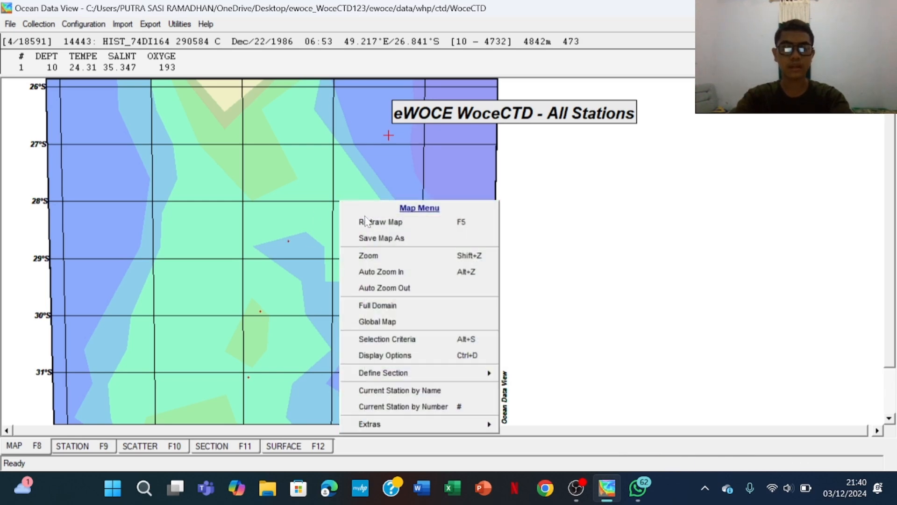
click(405, 356)
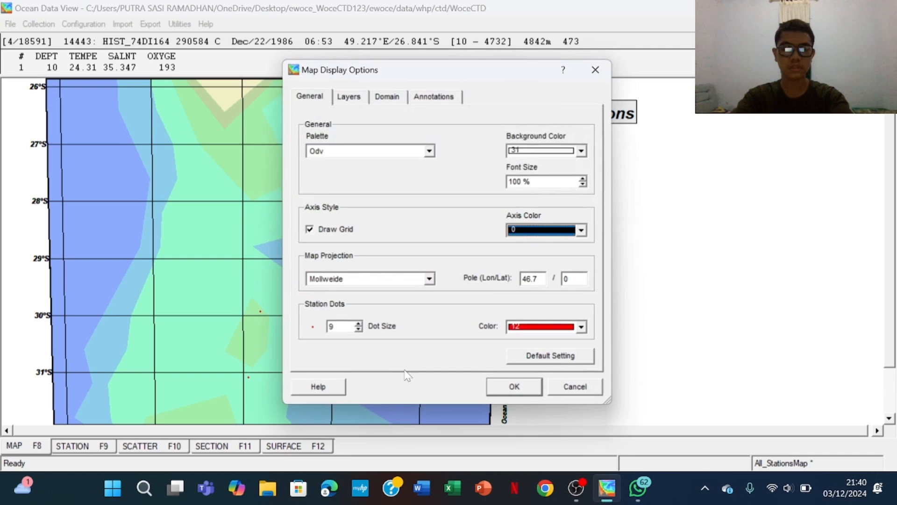
click(358, 327)
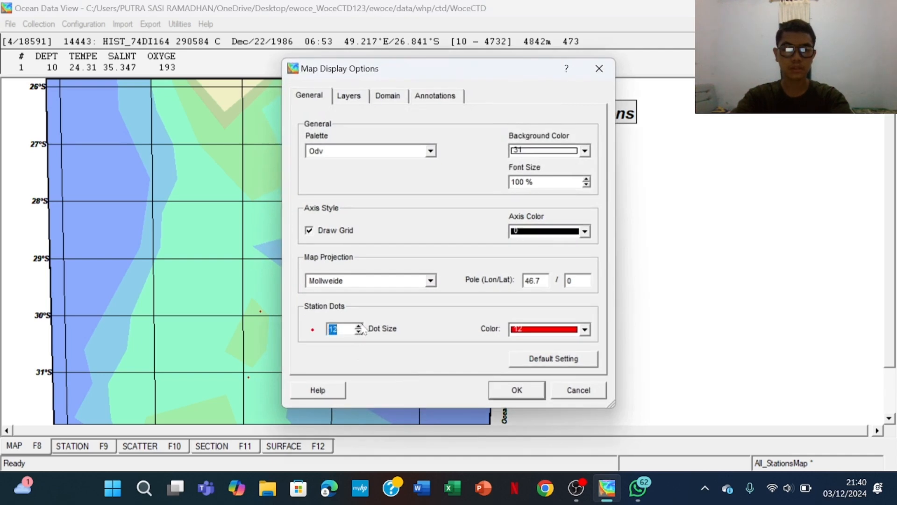
click(359, 327)
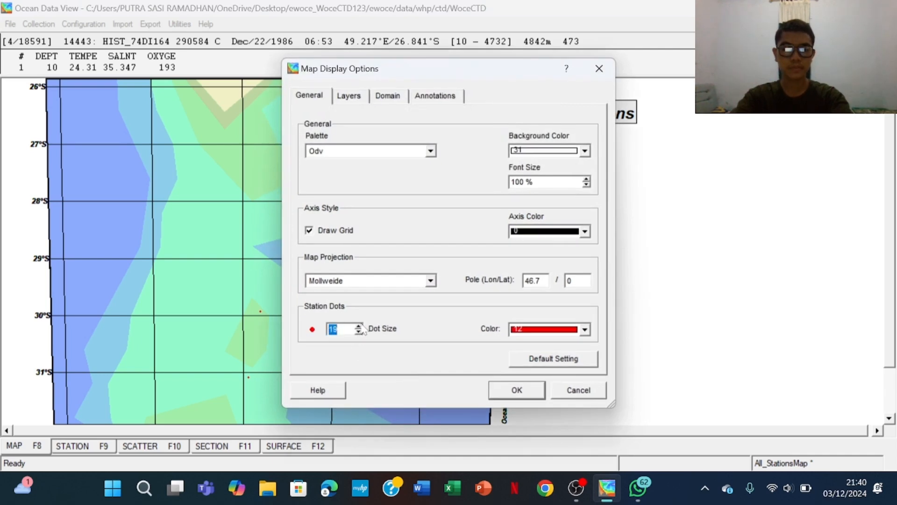
click(516, 390)
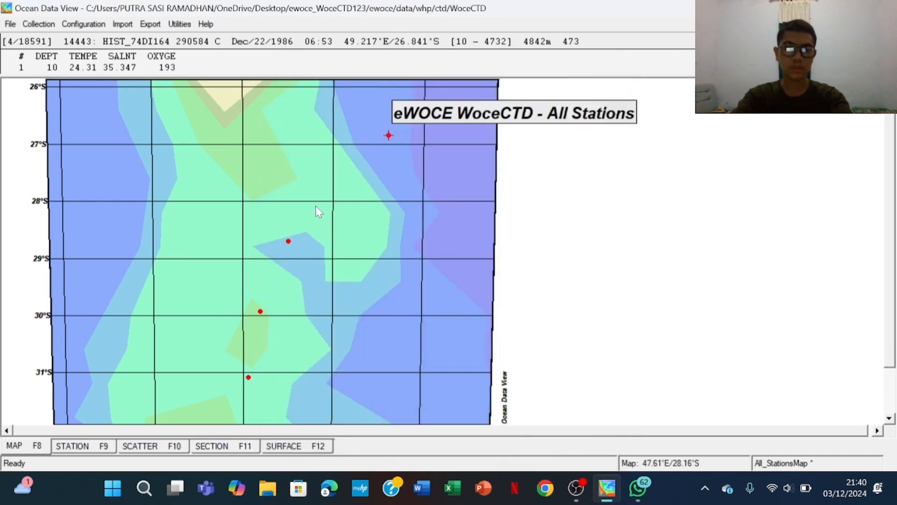
Zoom the map out automatically, and zoom it back in to about 43°E to 51°E, 26°S to 32.5°S, framing five stations south of Madagascar
right_click(278, 188)
click(343, 279)
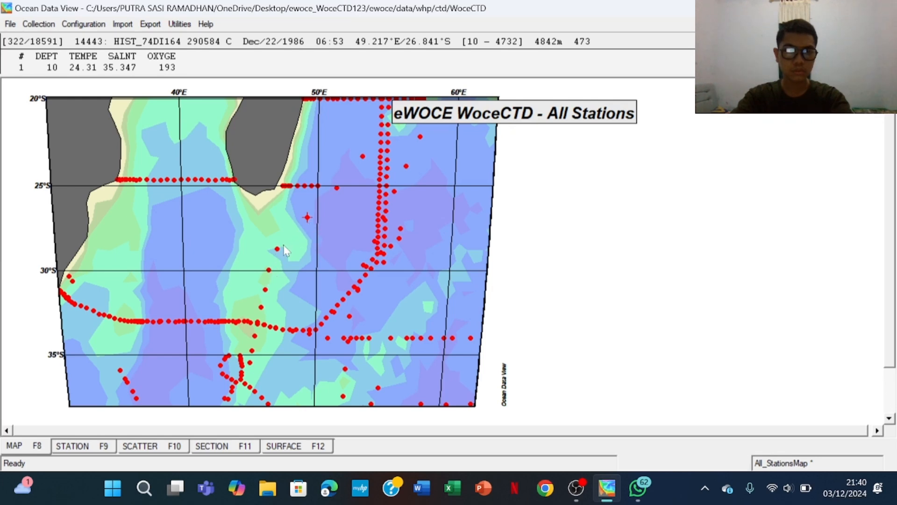
right_click(369, 201)
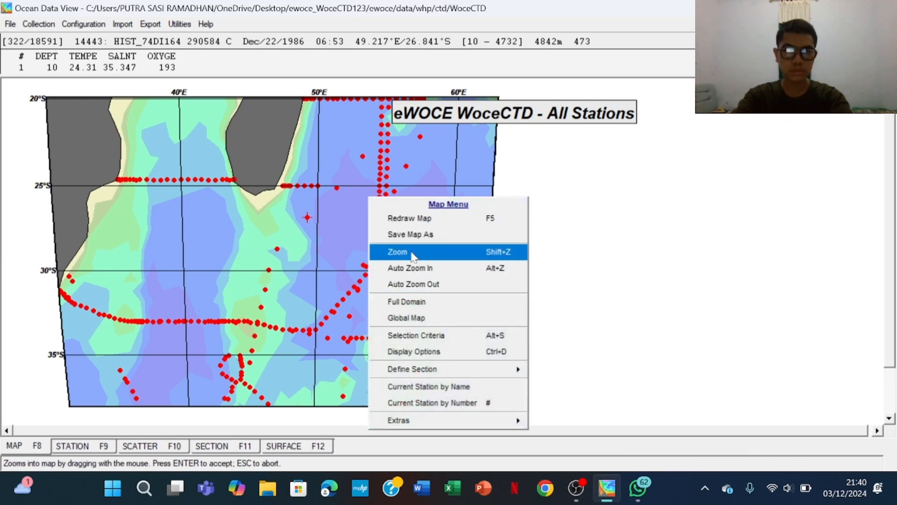
click(393, 253)
drag(500, 96, 227, 283)
drag(169, 348, 295, 262)
drag(170, 319, 222, 313)
drag(360, 194, 422, 206)
drag(431, 199, 332, 206)
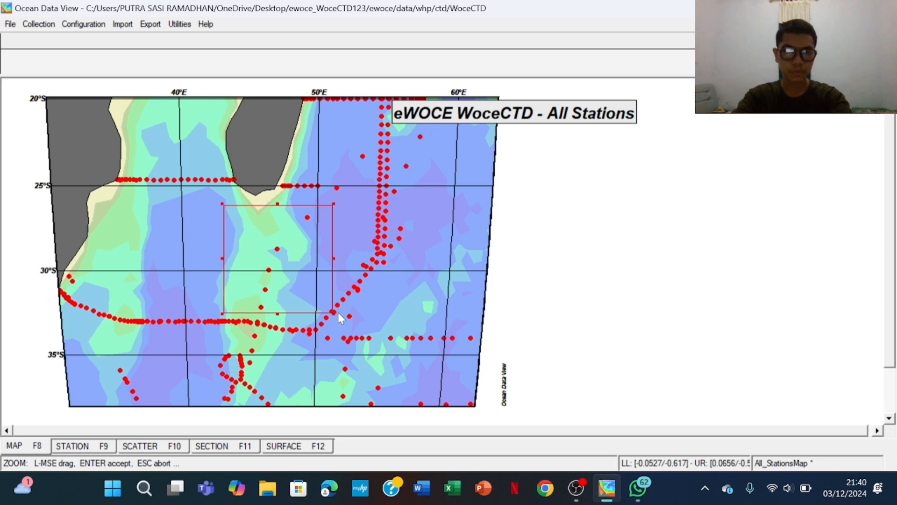
drag(334, 312, 325, 311)
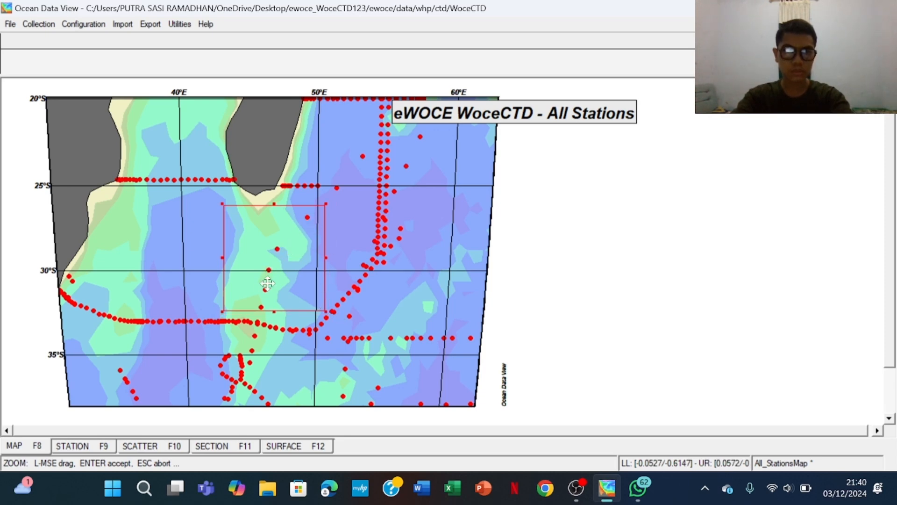
key(Return)
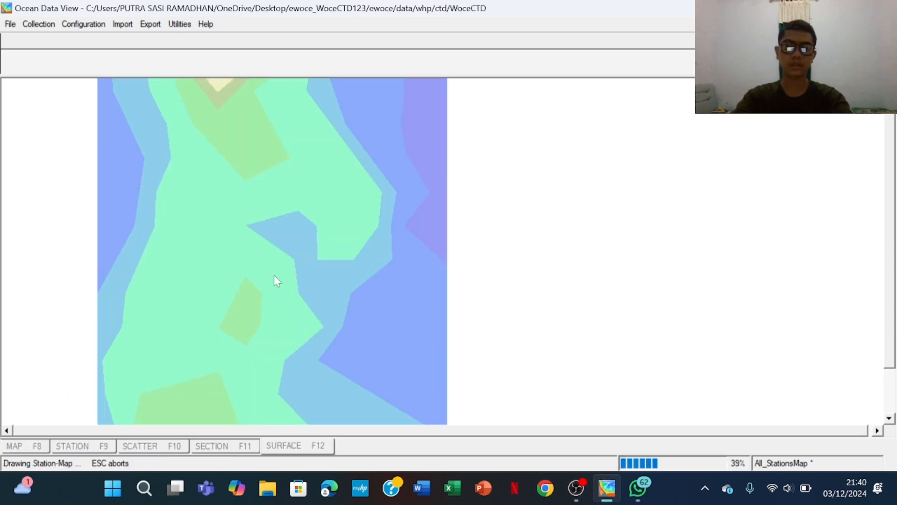
scroll(327, 284, up, 2)
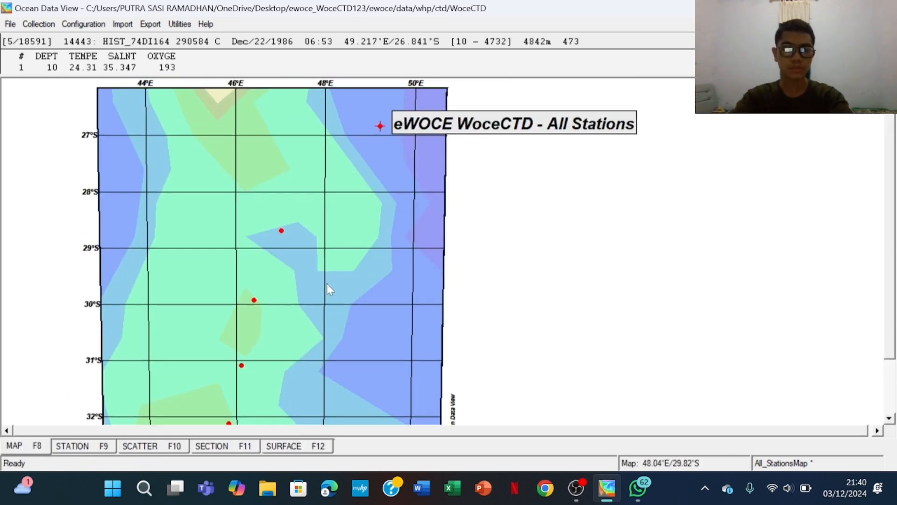
scroll(379, 206, down, 2)
scroll(380, 206, up, 1)
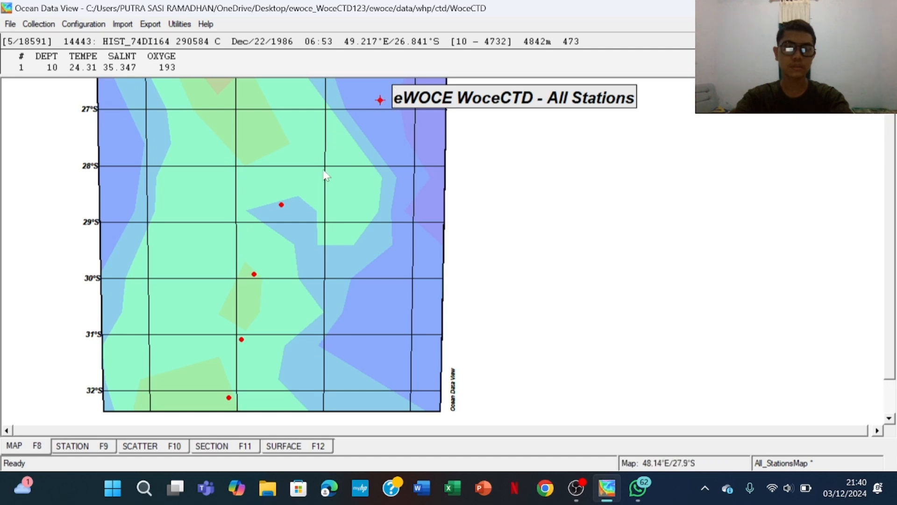
scroll(343, 267, down, 1)
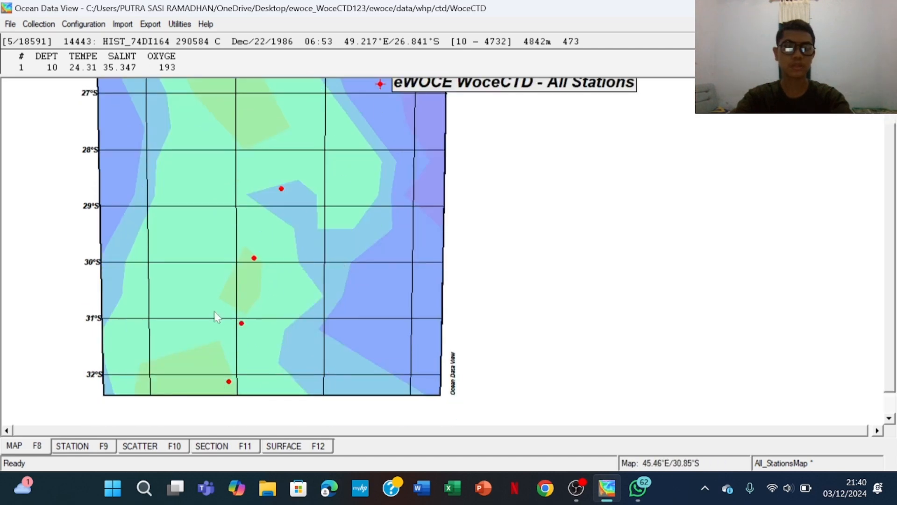
Switch to station mode and add the depth profiles of all five stations on the map to the plots, from northernmost to southernmost
click(85, 450)
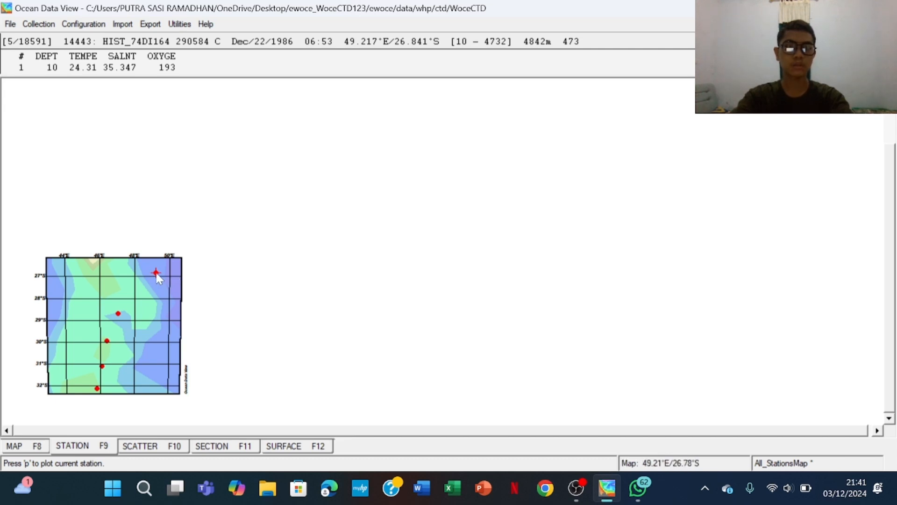
key(p)
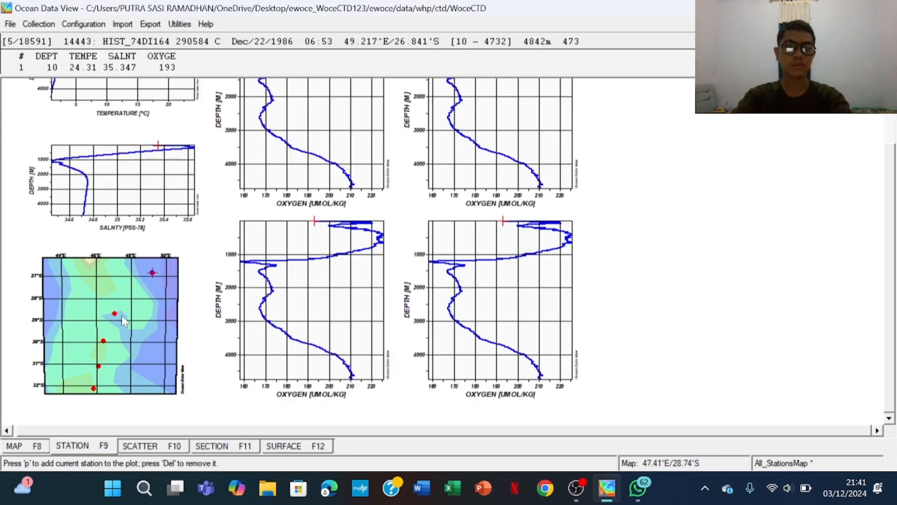
click(116, 313)
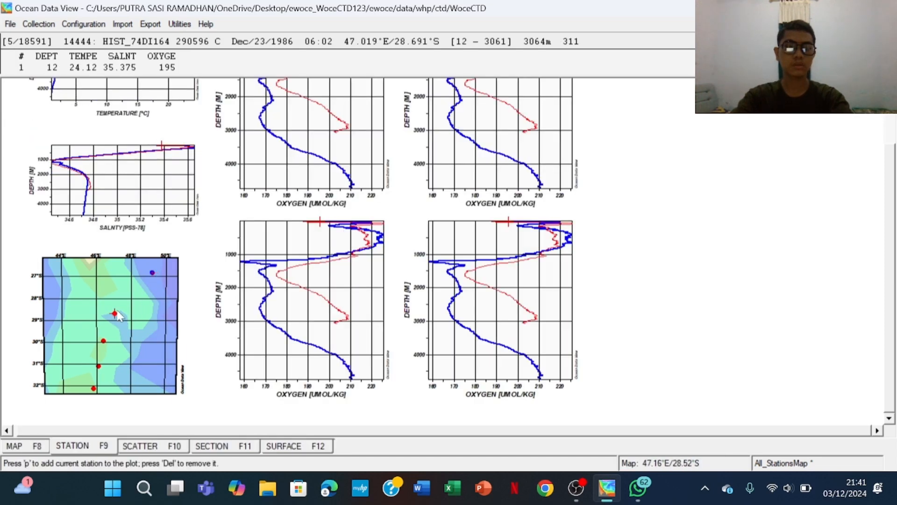
key(p)
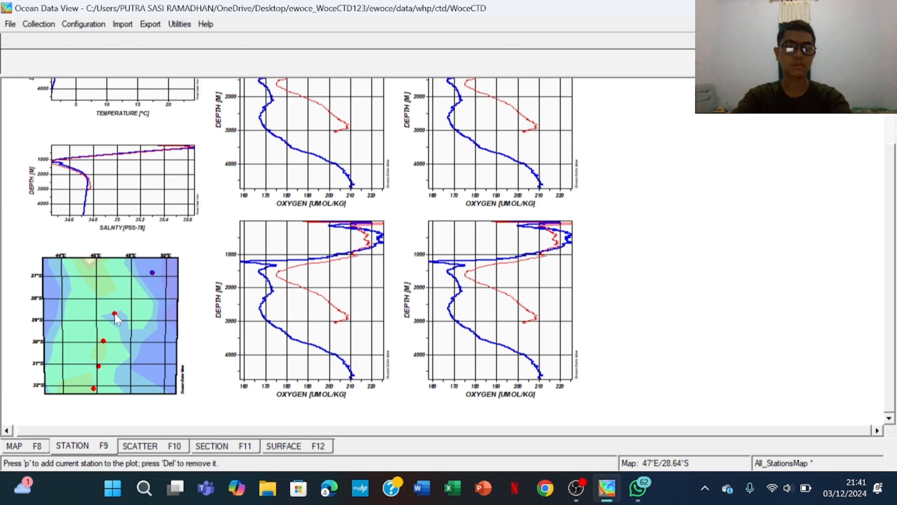
click(104, 341)
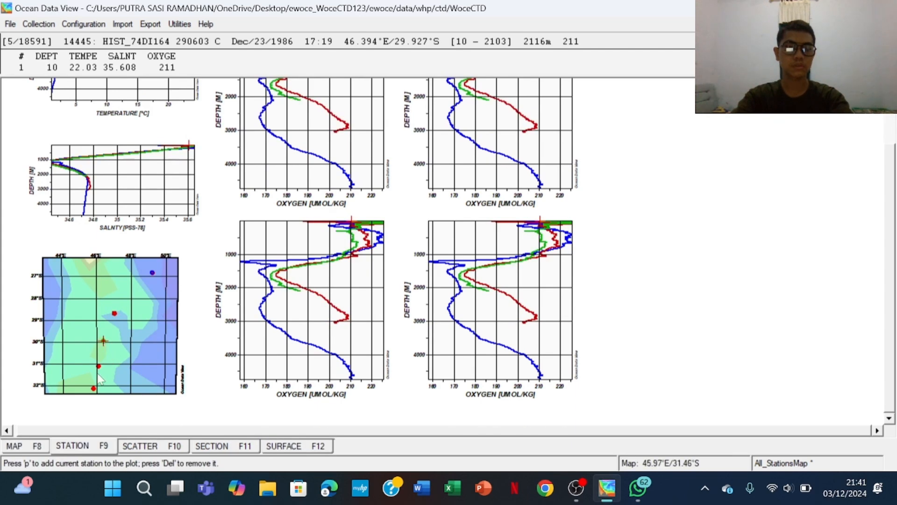
click(99, 367)
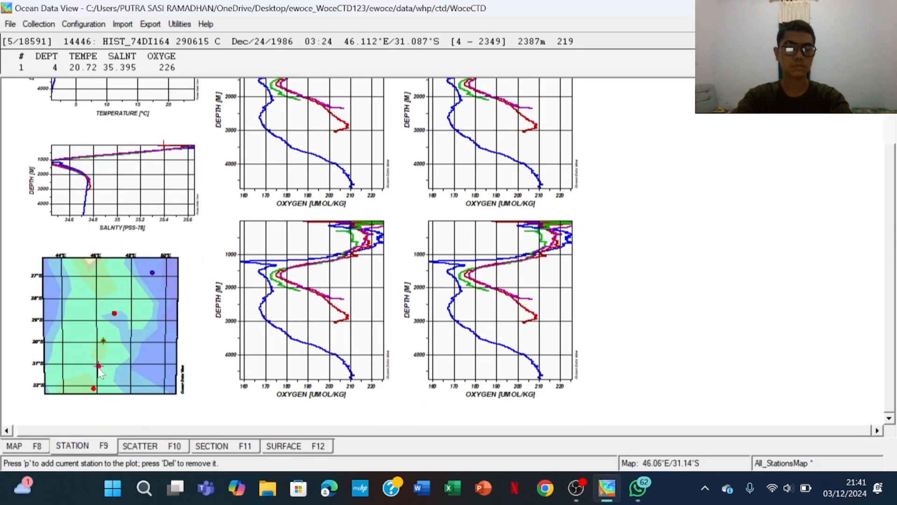
click(94, 389)
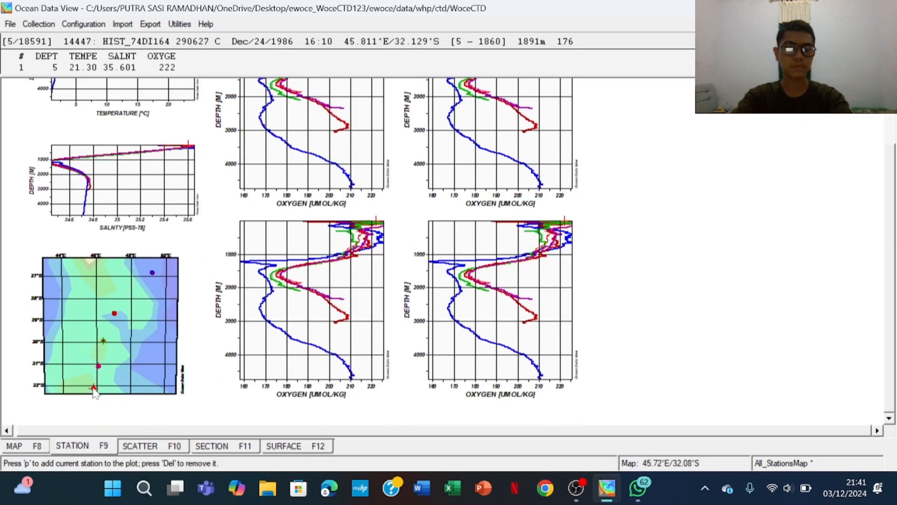
scroll(220, 318, up, 3)
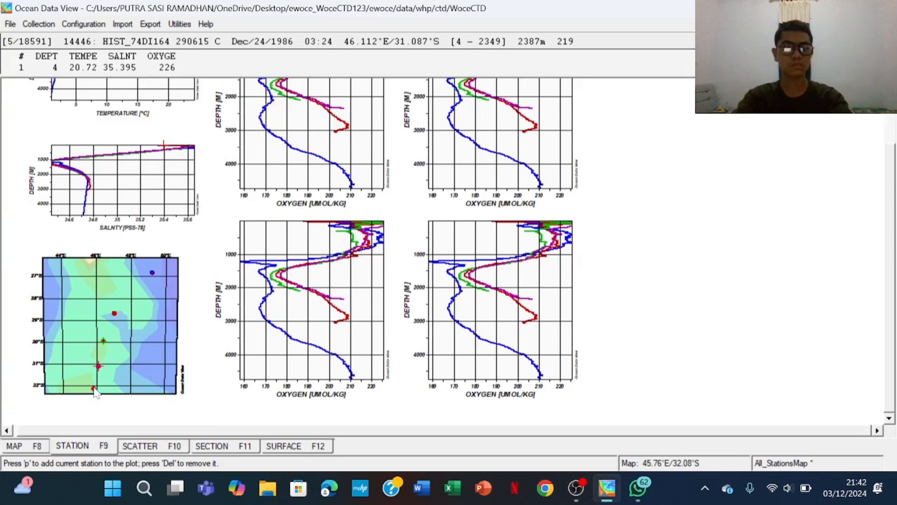
click(94, 389)
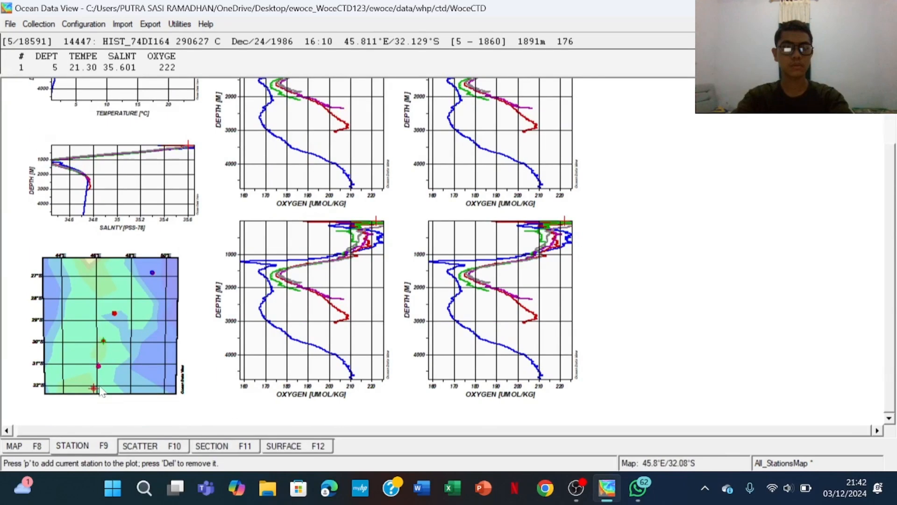
Examine the overlaid temperature, salinity and oxygen profiles of the five plotted stations
scroll(446, 279, up, 2)
scroll(472, 218, down, 2)
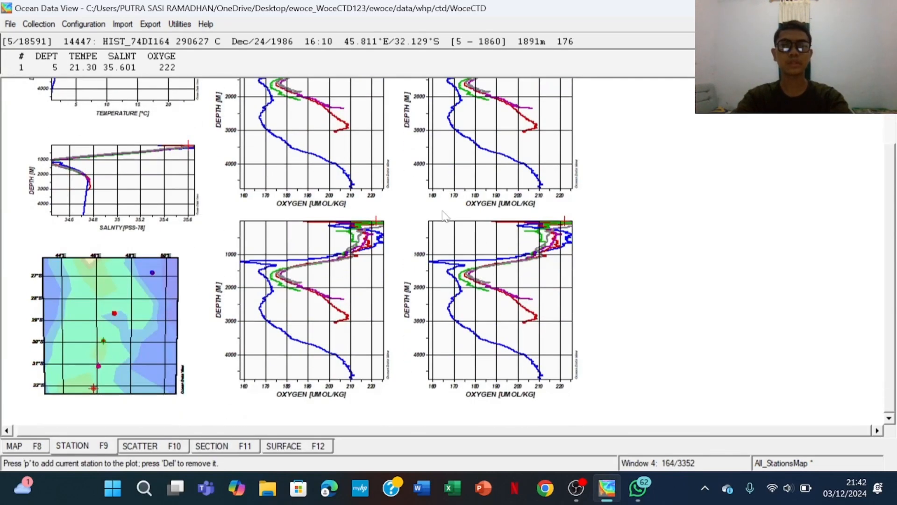
scroll(457, 215, up, 2)
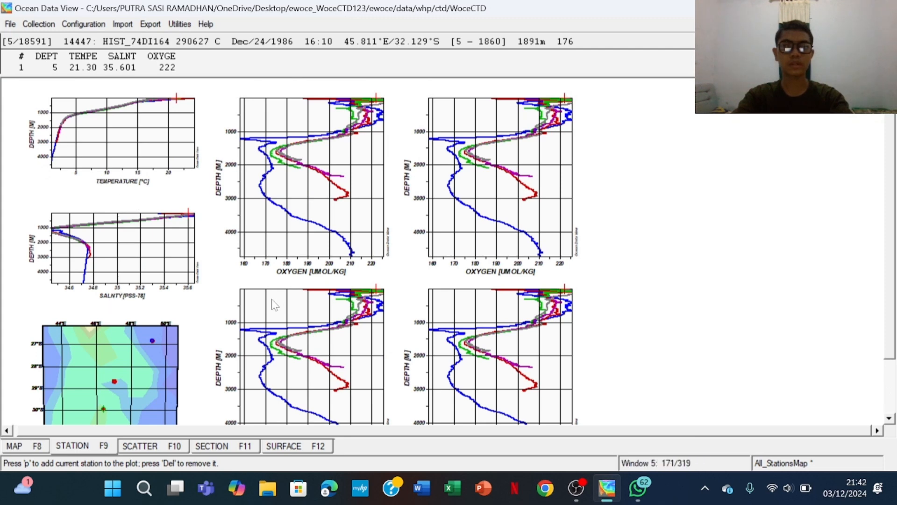
scroll(275, 304, down, 2)
scroll(262, 243, up, 2)
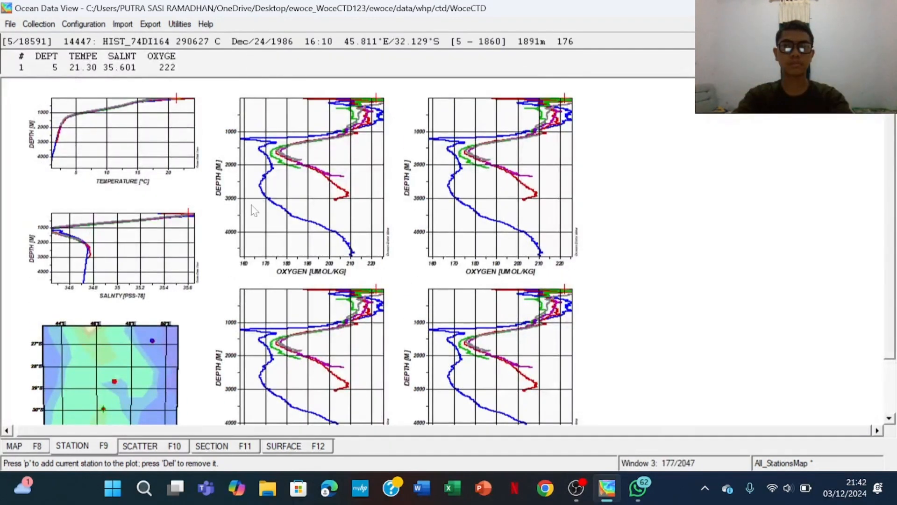
scroll(467, 248, down, 2)
scroll(559, 182, up, 2)
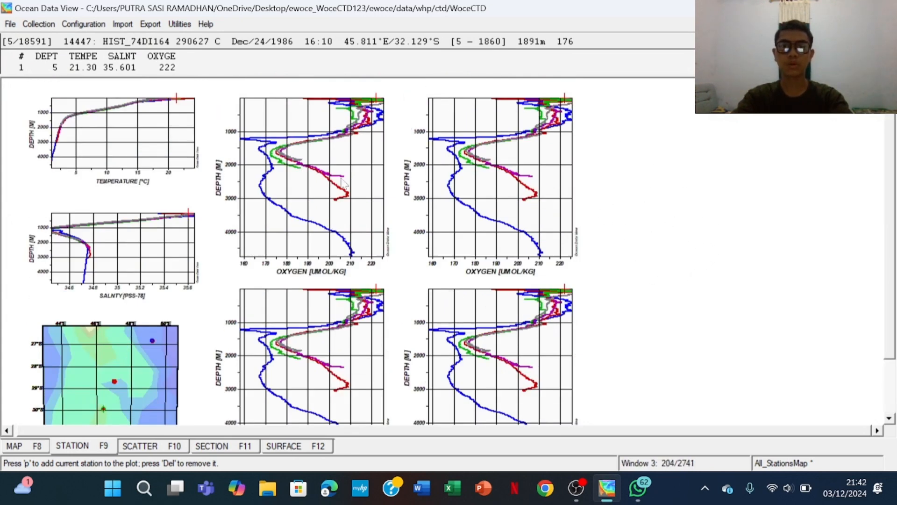
Edit the station window layout and delete all four oxygen profile windows, leaving the temperature, salinity and map windows
right_click(668, 193)
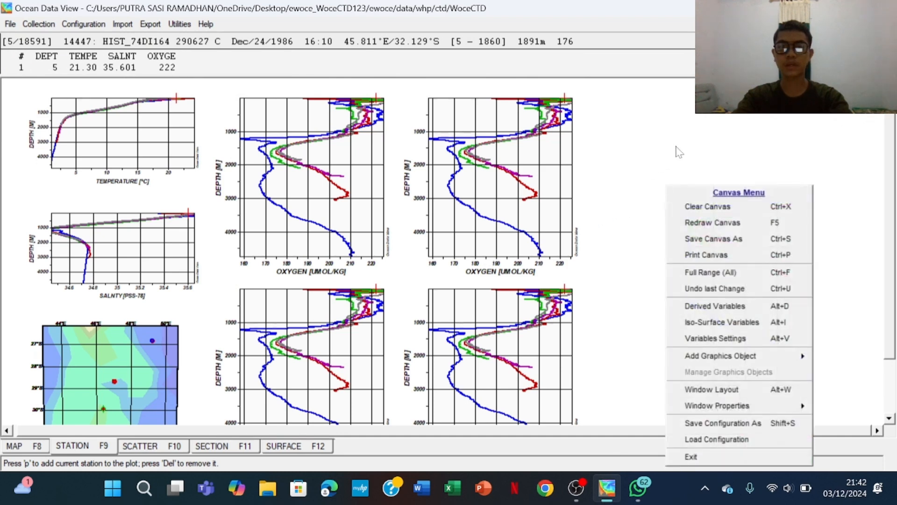
click(758, 385)
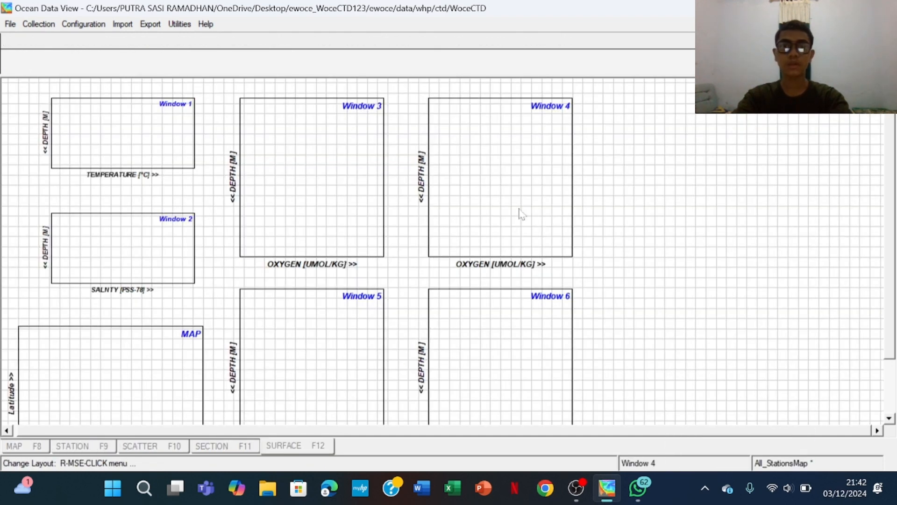
right_click(309, 172)
click(374, 207)
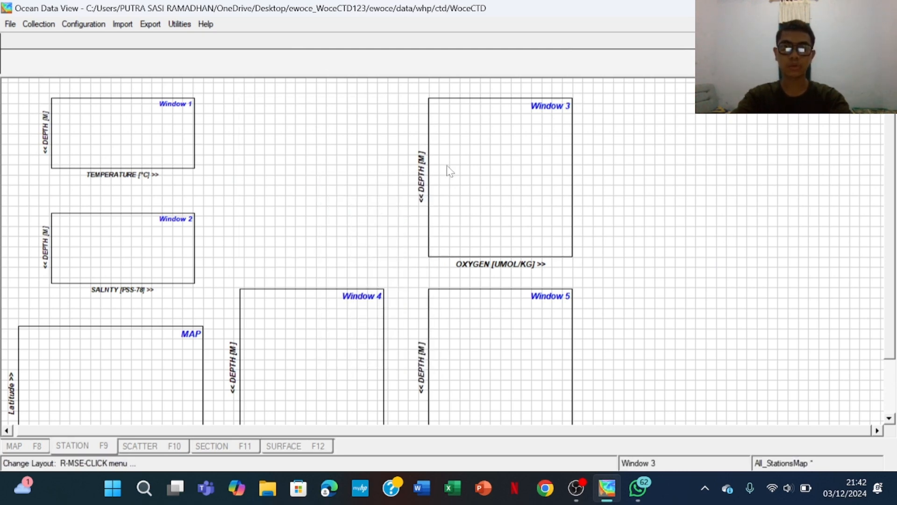
right_click(460, 166)
click(492, 185)
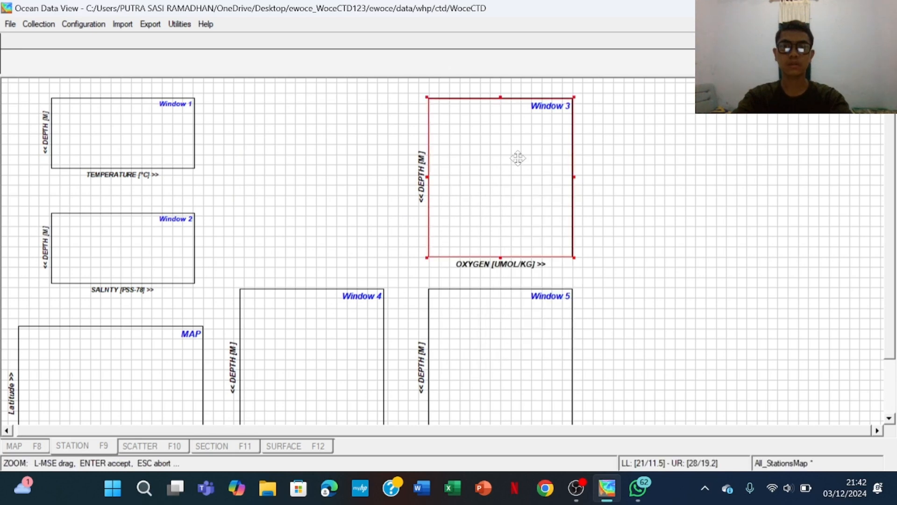
key(Return)
right_click(473, 185)
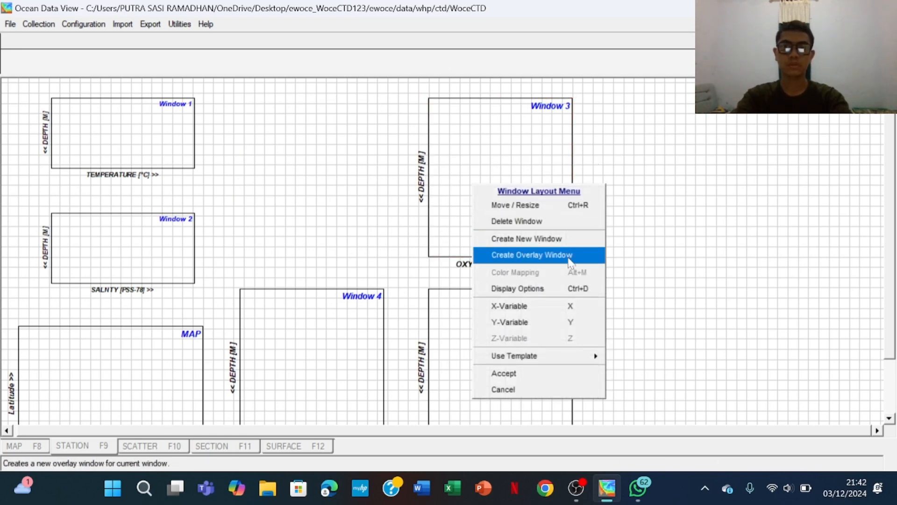
click(514, 221)
right_click(489, 175)
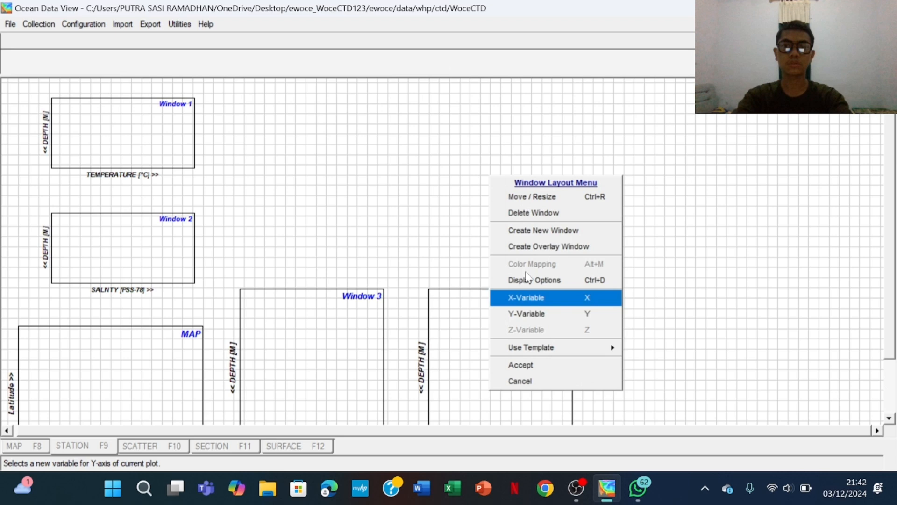
click(536, 212)
right_click(344, 138)
click(429, 179)
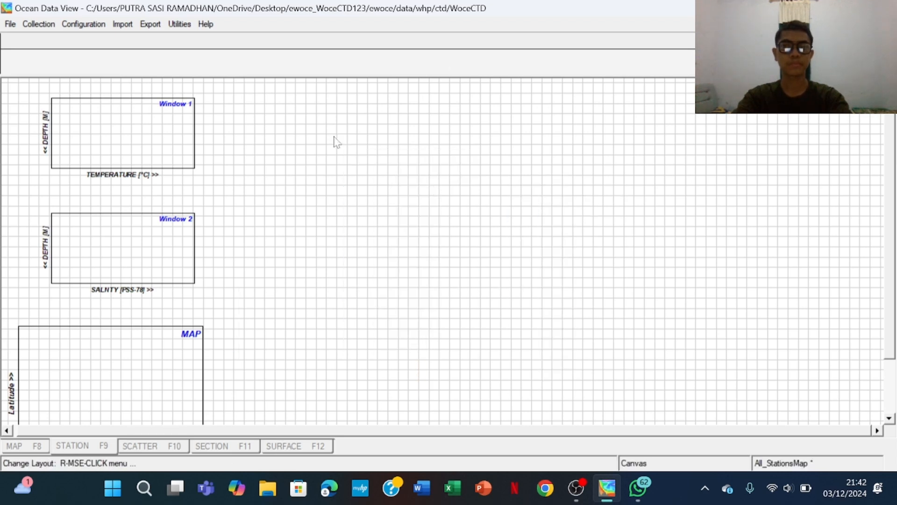
Move the temperature window to the canvas's upper right area and make it taller, spanning about 26.4/13.2 to 33.4/18
scroll(257, 202, down, 3)
scroll(257, 202, up, 3)
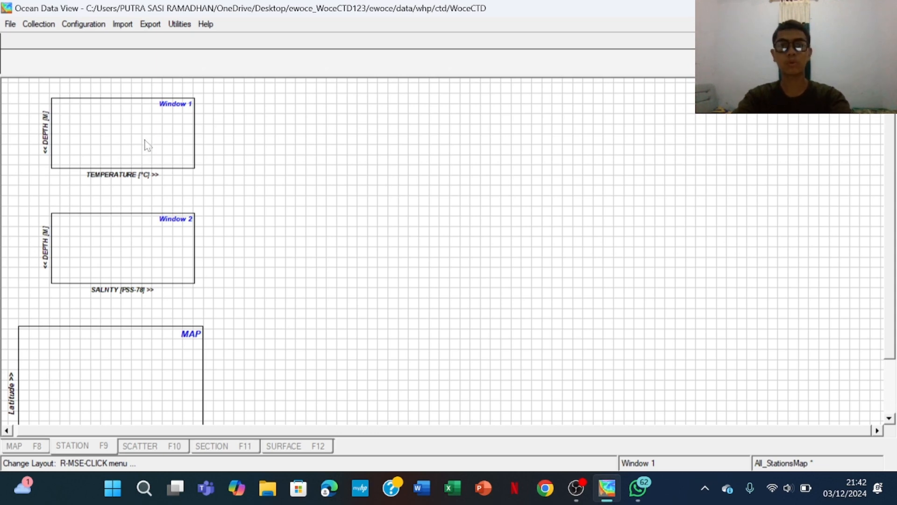
scroll(148, 194, down, 1)
scroll(167, 265, up, 1)
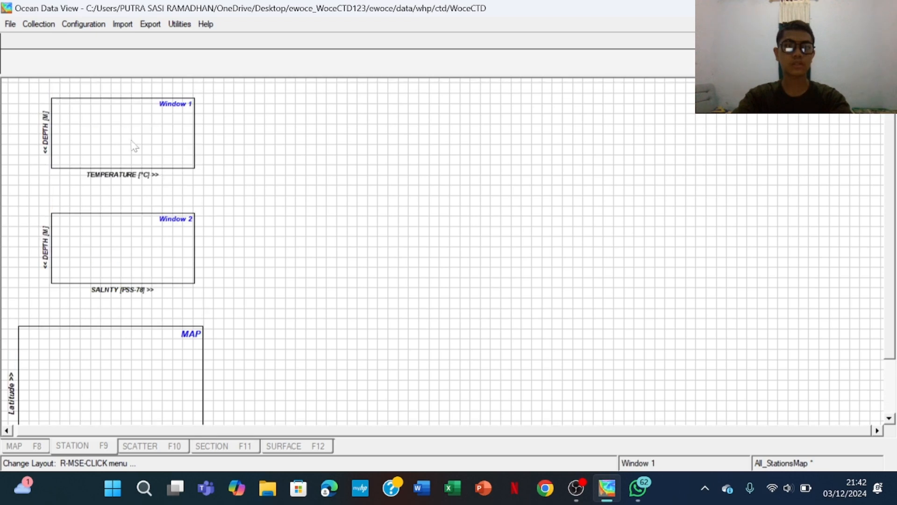
right_click(108, 137)
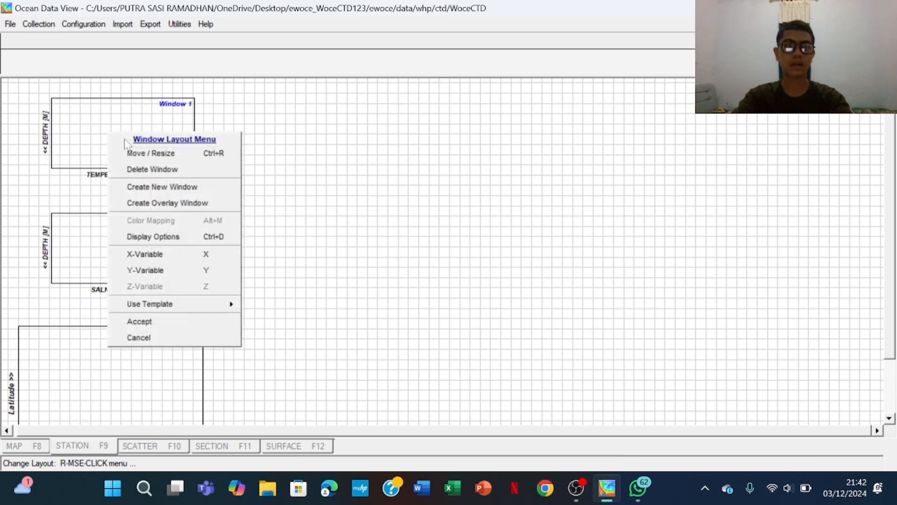
click(144, 159)
drag(123, 131, 611, 152)
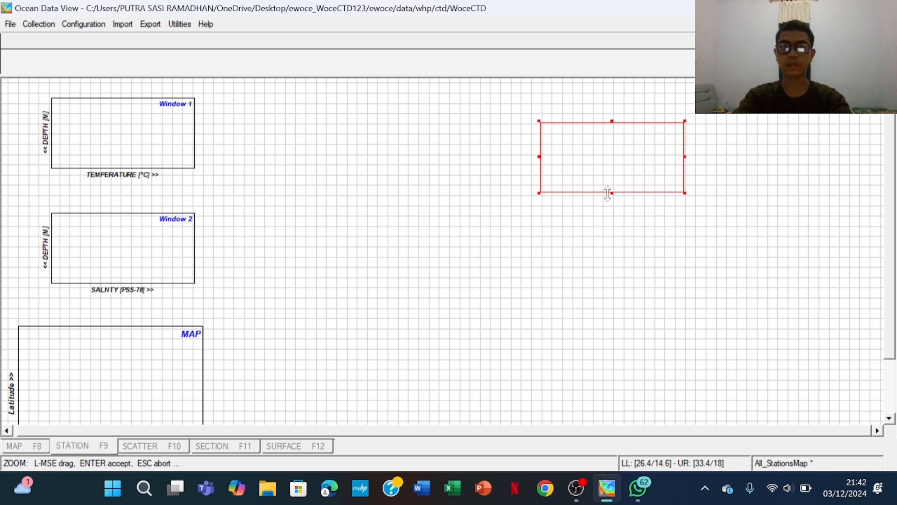
drag(614, 198, 613, 229)
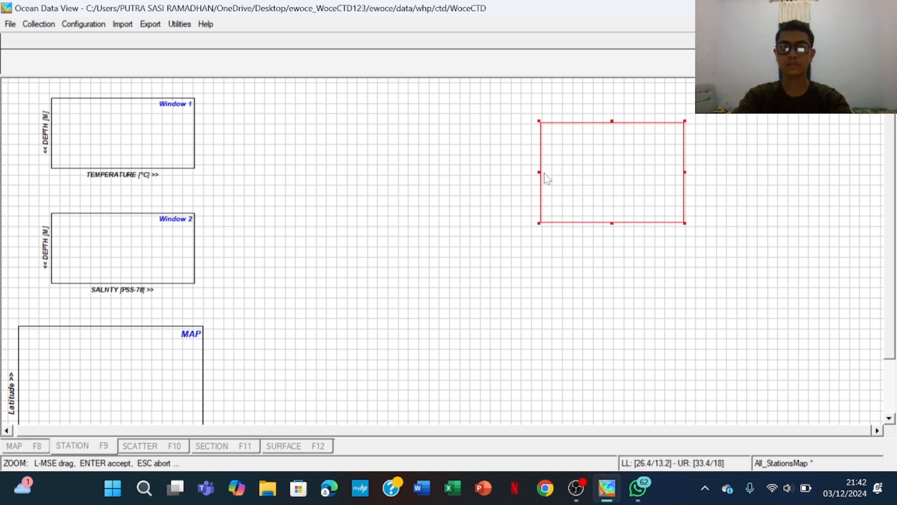
key(Return)
Move the salinity window up beside the temperature window, on its left, and enlarge it to about 7 by 5.2 units
right_click(146, 260)
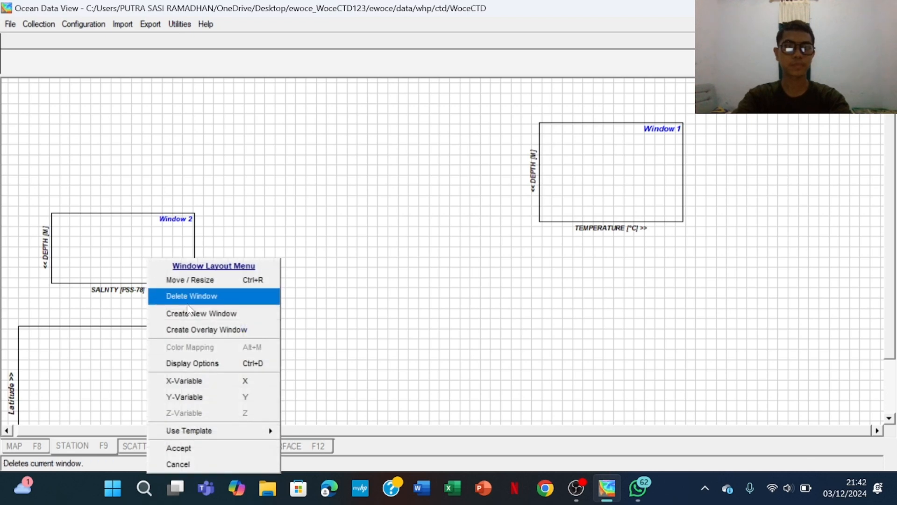
click(187, 280)
drag(136, 254, 389, 243)
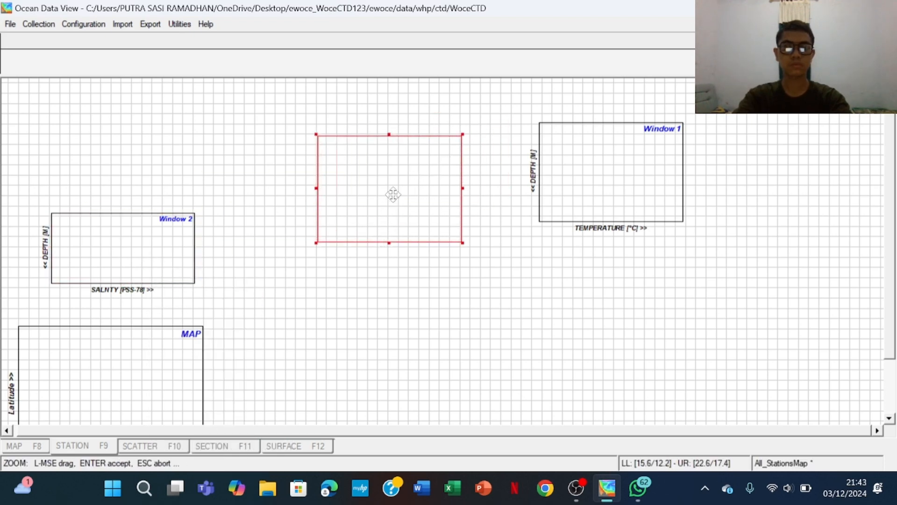
drag(393, 195, 395, 181)
key(Return)
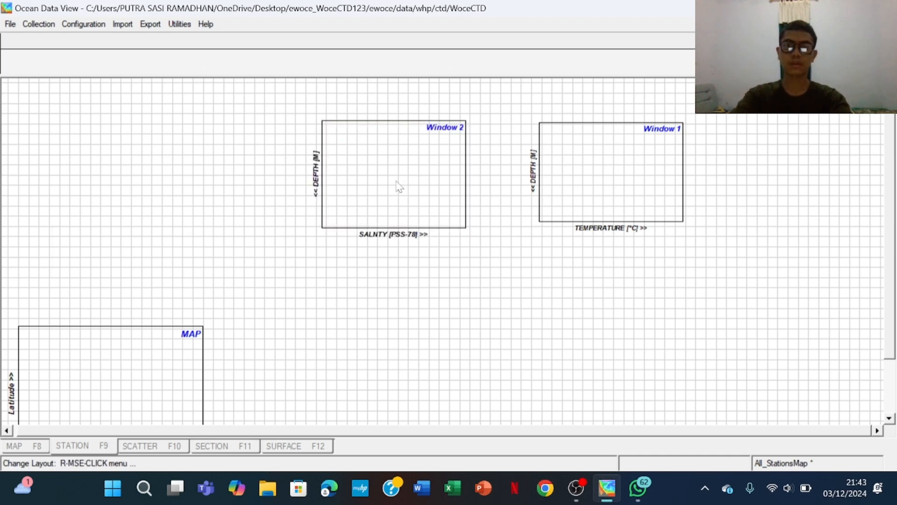
Move the map window below and between the salinity and temperature windows, spanning about 19.6/5.2 to 28.6/11.8
right_click(180, 361)
click(249, 170)
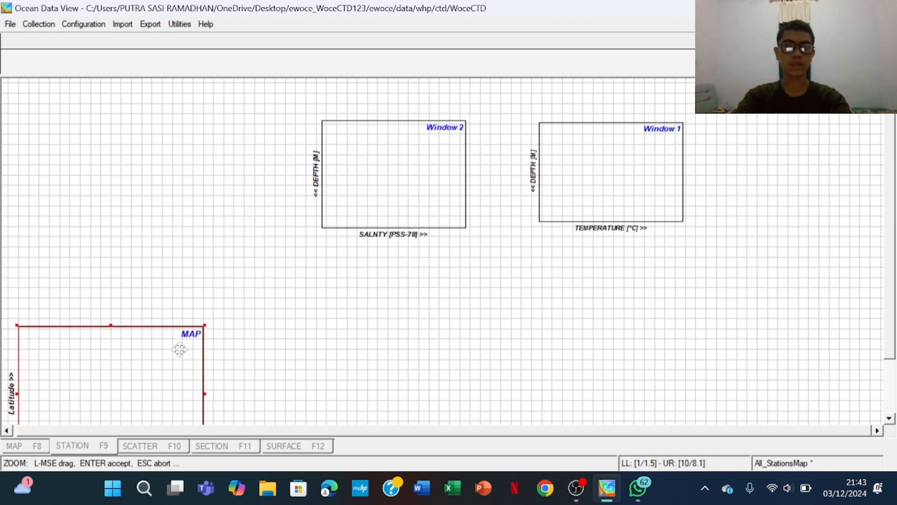
drag(179, 349, 552, 287)
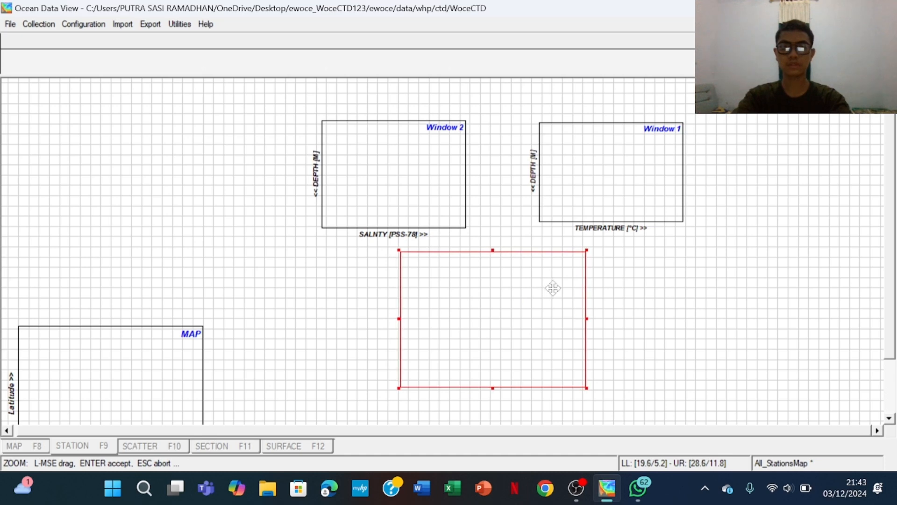
key(Return)
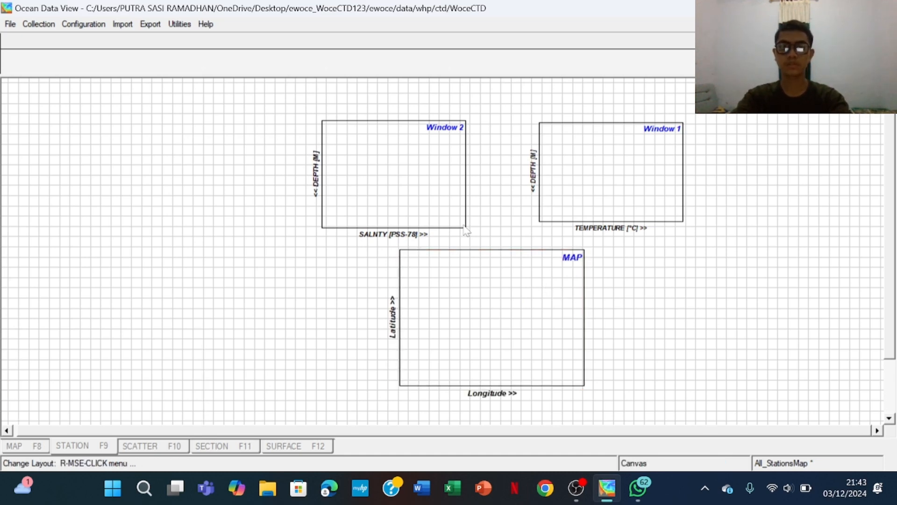
Accept the rearranged station window layout, reopening and accepting it a second time to redraw the profile plots
right_click(732, 251)
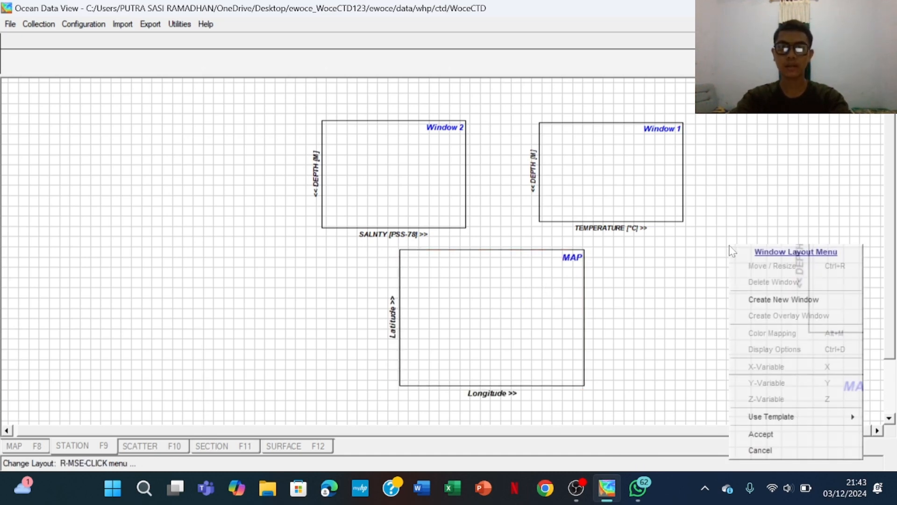
click(780, 435)
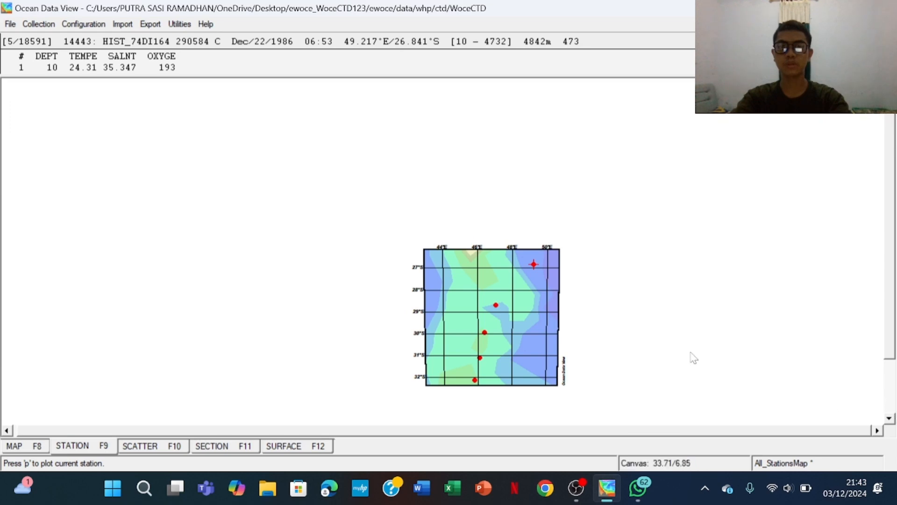
right_click(674, 305)
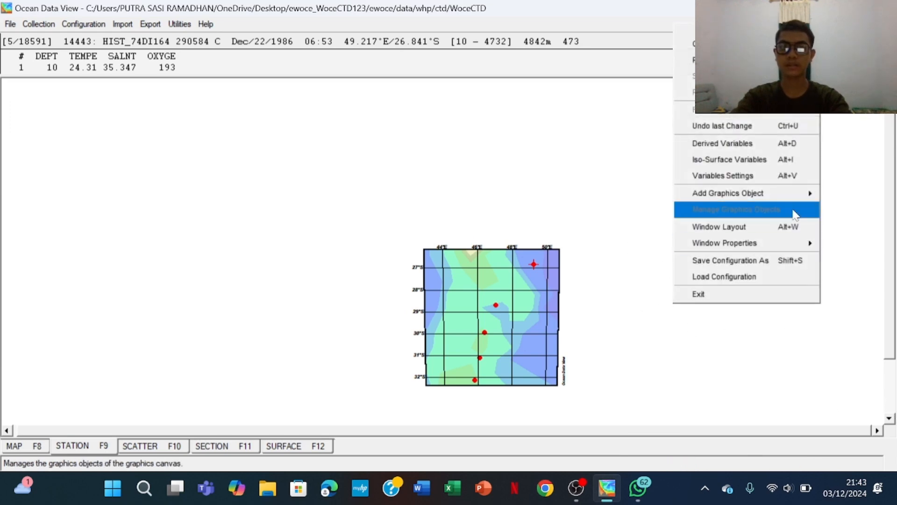
click(785, 226)
right_click(761, 266)
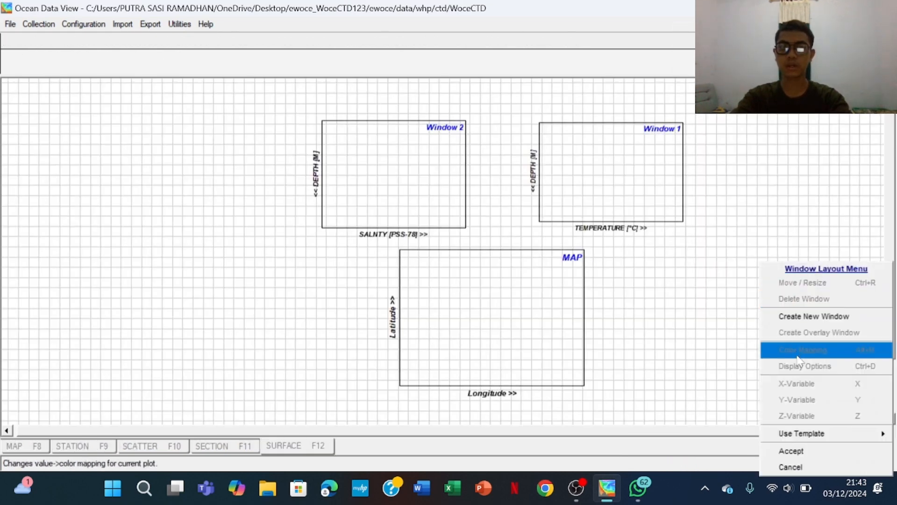
click(792, 451)
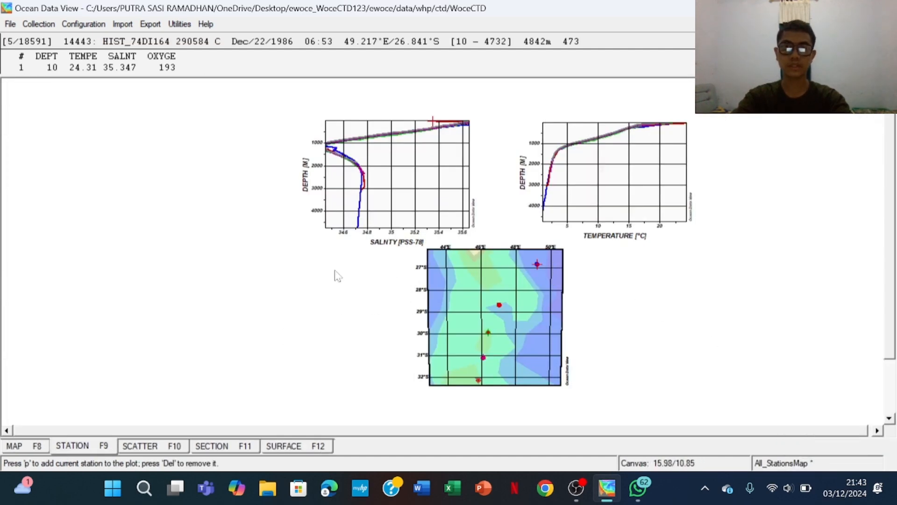
Switch to scatter mode, edit its window layout and delete all four oxygen windows
click(169, 447)
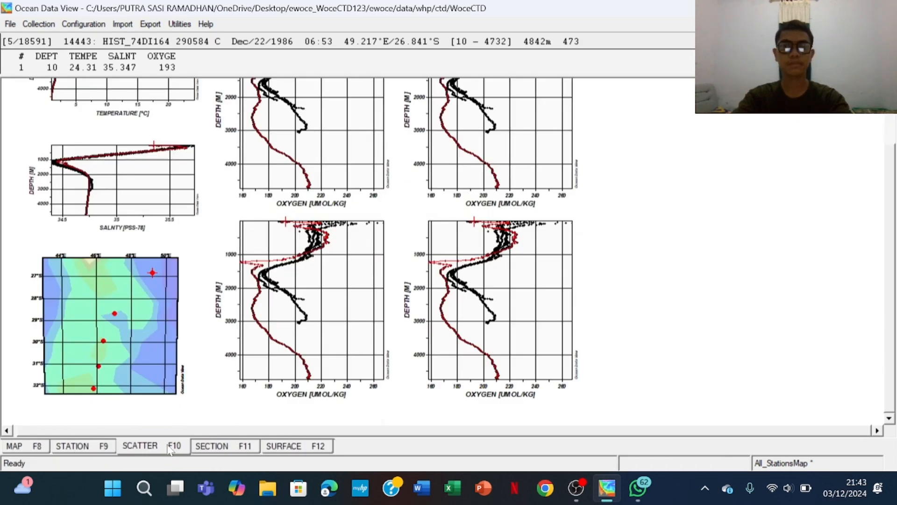
scroll(265, 286, up, 3)
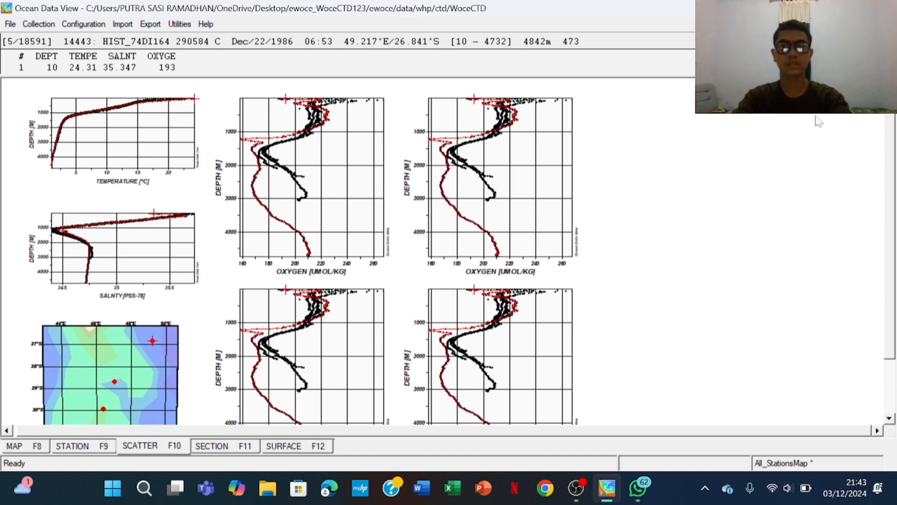
right_click(751, 141)
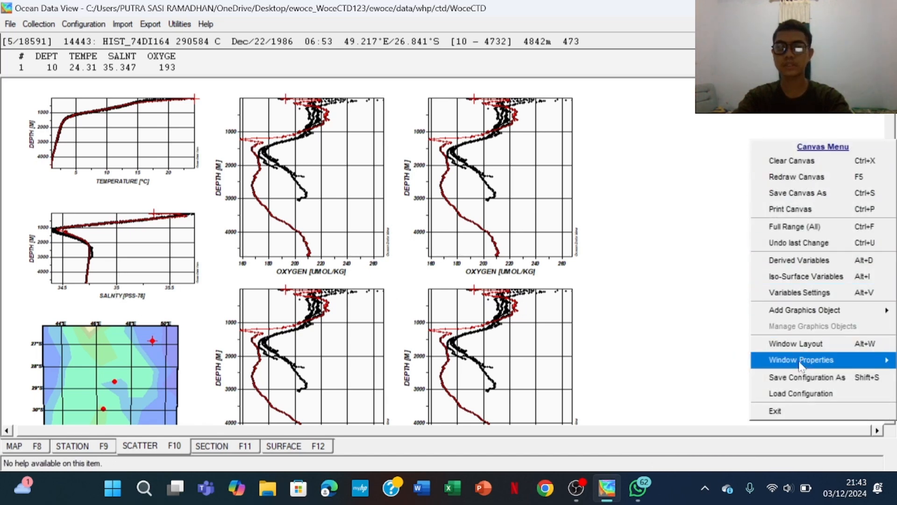
click(804, 344)
right_click(481, 192)
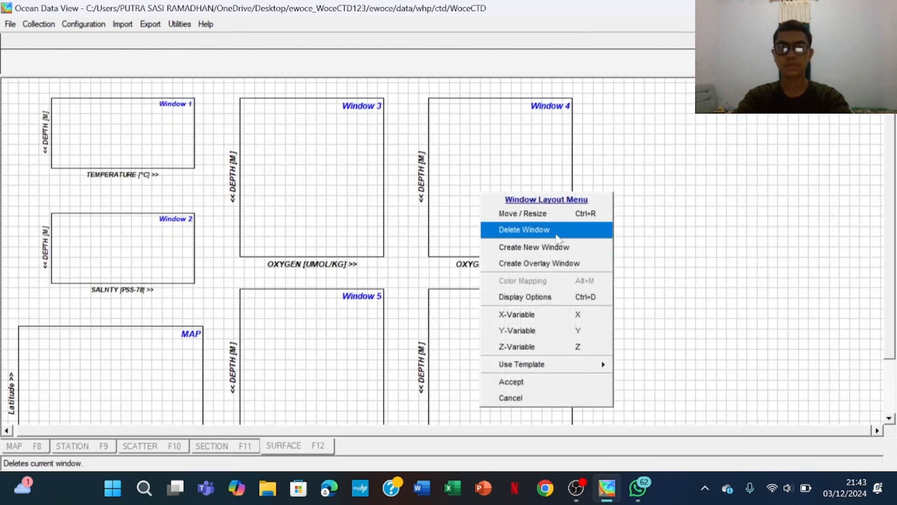
click(537, 230)
right_click(333, 205)
click(400, 243)
right_click(340, 302)
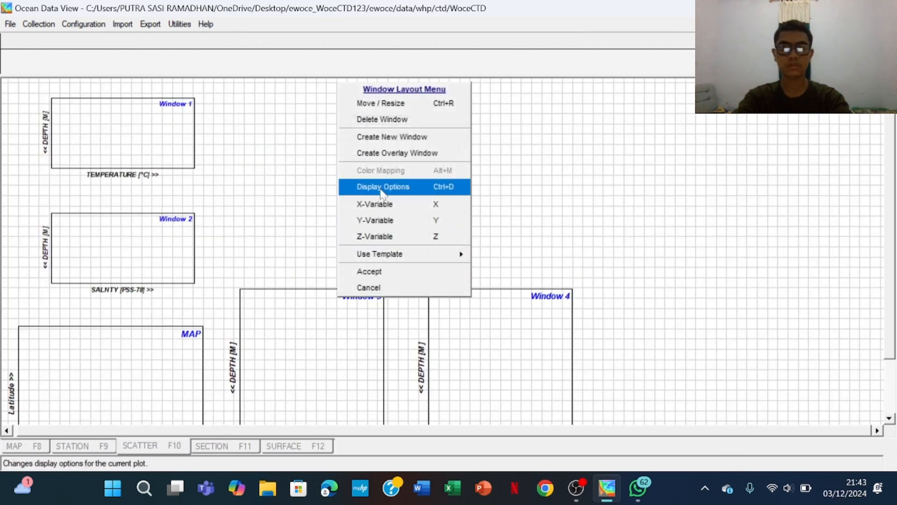
click(373, 118)
right_click(442, 309)
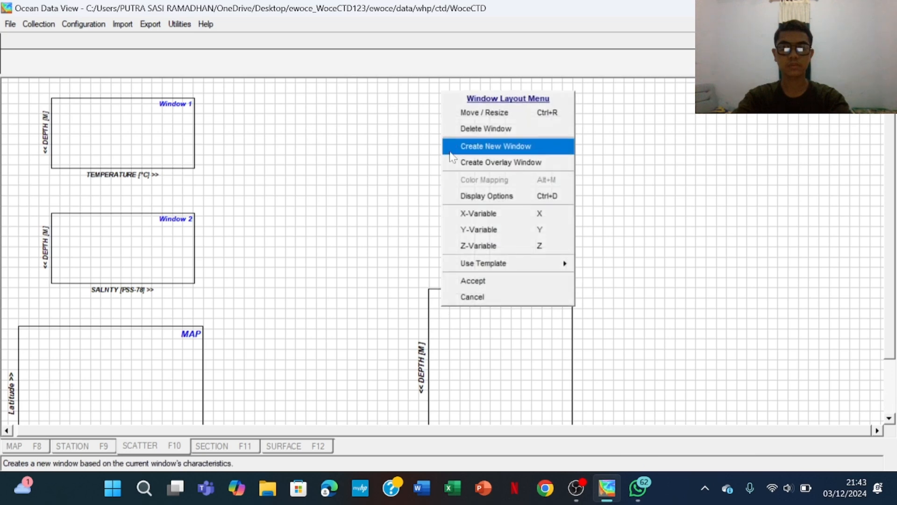
click(463, 126)
Move the scatter layout's temperature window to the canvas's upper right area and make it taller
right_click(159, 148)
click(220, 169)
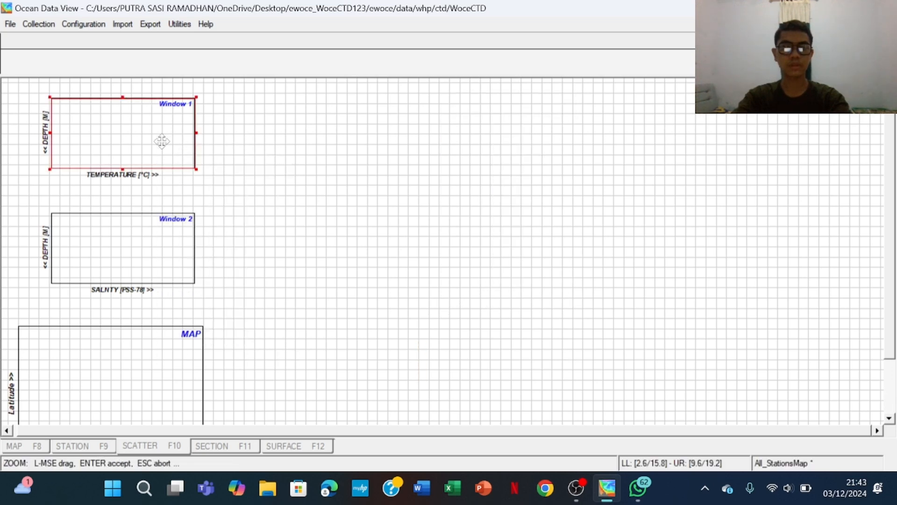
drag(160, 141, 580, 241)
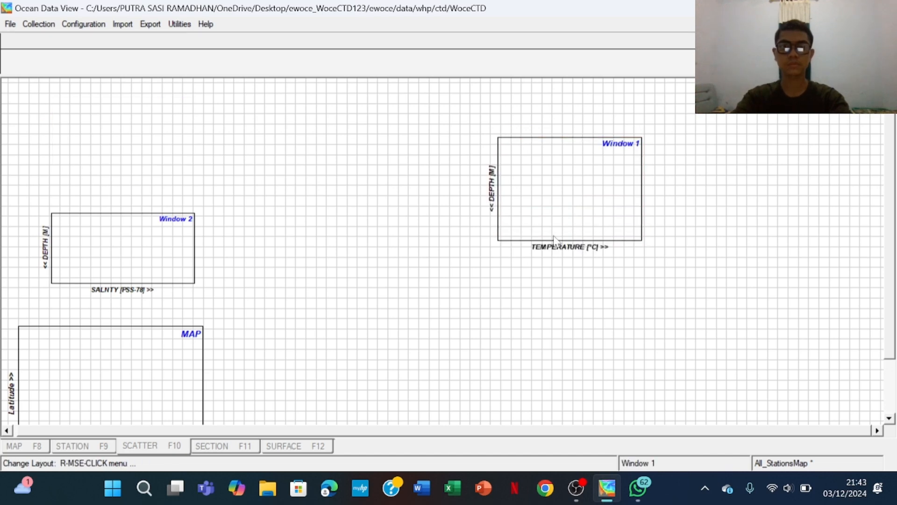
Move the scatter layout's salinity window to the left of the temperature window, align their upper edges and make it taller
right_click(182, 251)
click(220, 266)
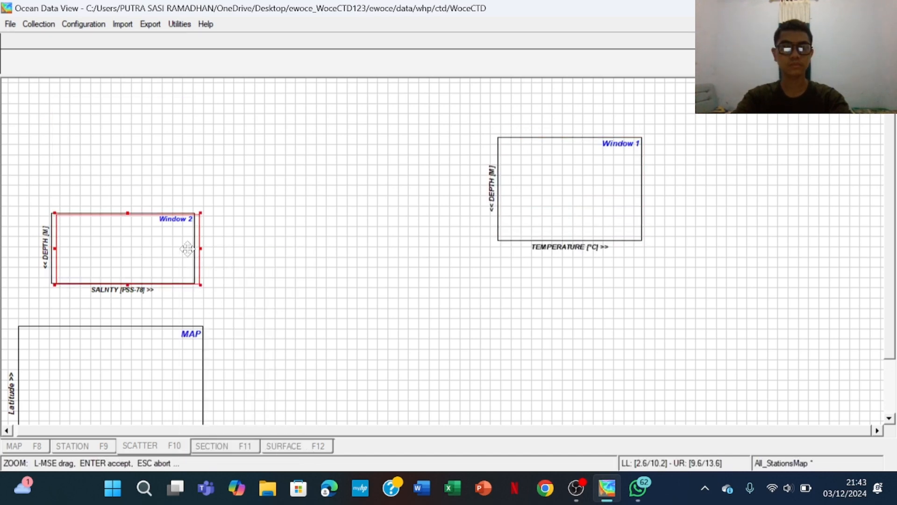
drag(186, 249, 365, 189)
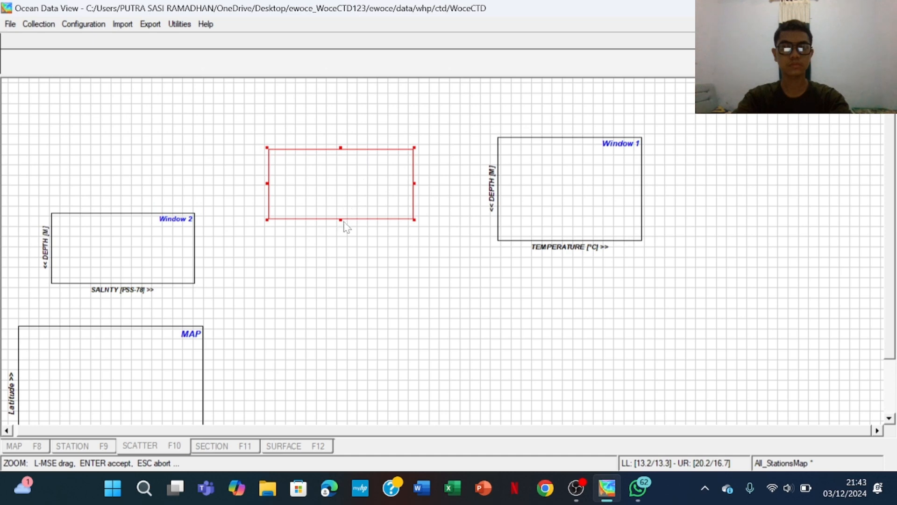
drag(341, 220, 354, 201)
key(Return)
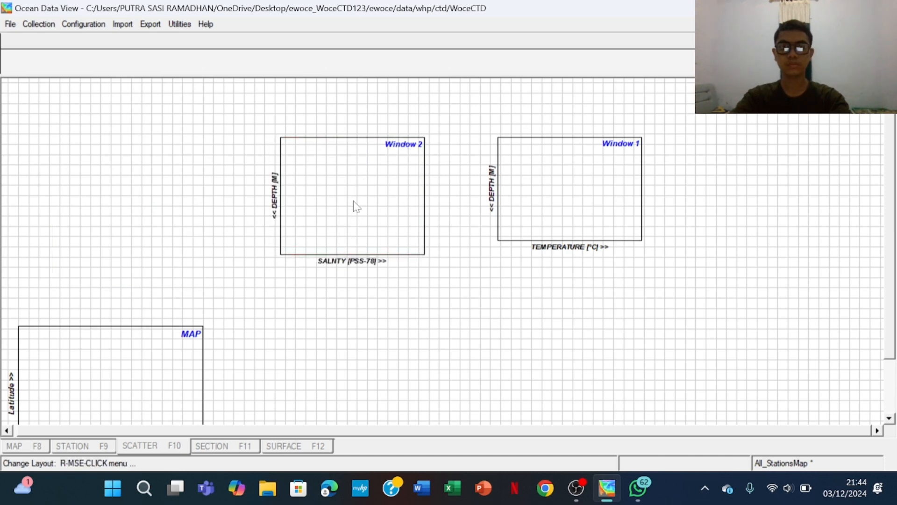
Move the scatter layout's map window below and between the two profile windows, spanning about 18.3/3.5 to 27.3/10.1
right_click(151, 393)
click(193, 196)
drag(164, 380, 495, 365)
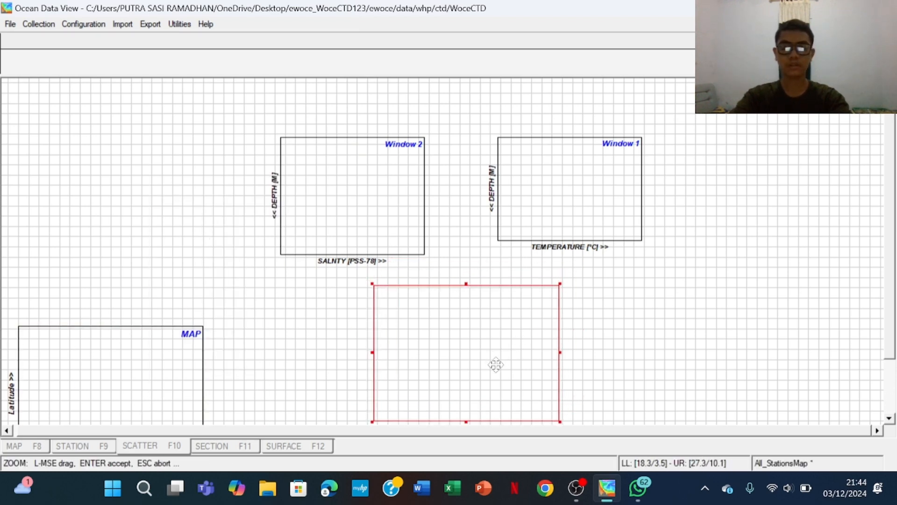
key(Return)
Accept the rearranged scatter window layout, reopening and accepting it once more to redraw the scatter plots
right_click(593, 318)
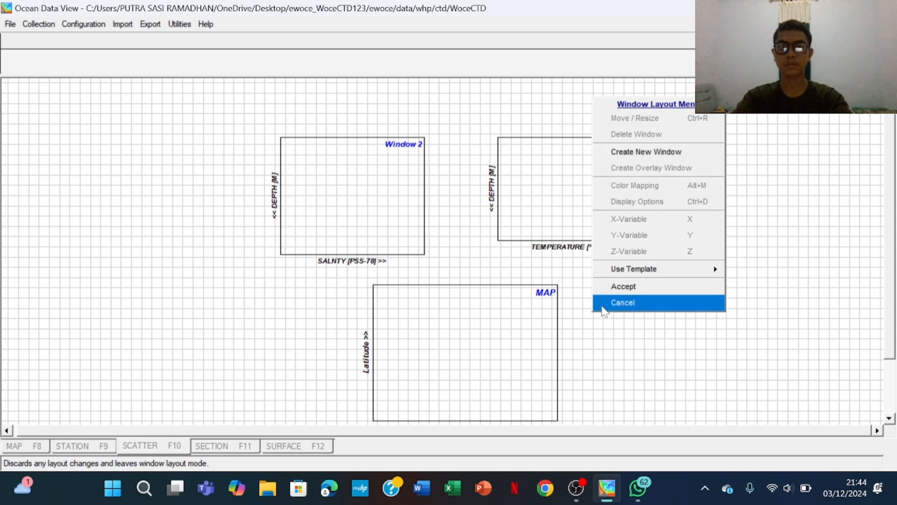
click(621, 287)
right_click(638, 283)
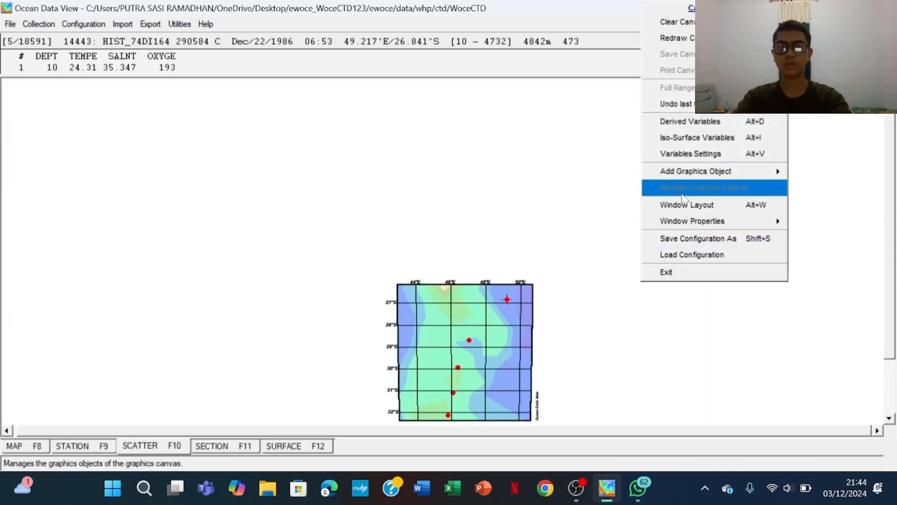
click(706, 204)
right_click(647, 313)
click(713, 288)
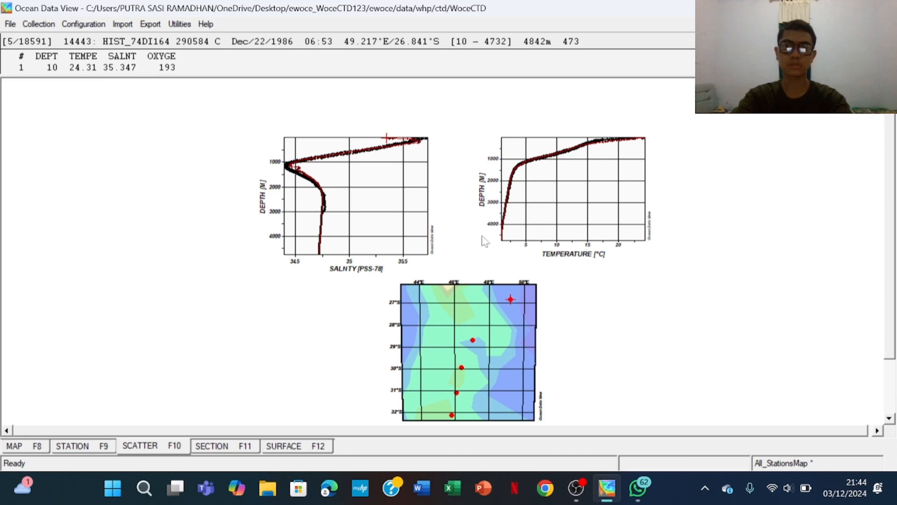
Set the Z-variable of the temperature scatter plot to TEMPERATURE [°C] so its points are coloured by temperature
right_click(587, 189)
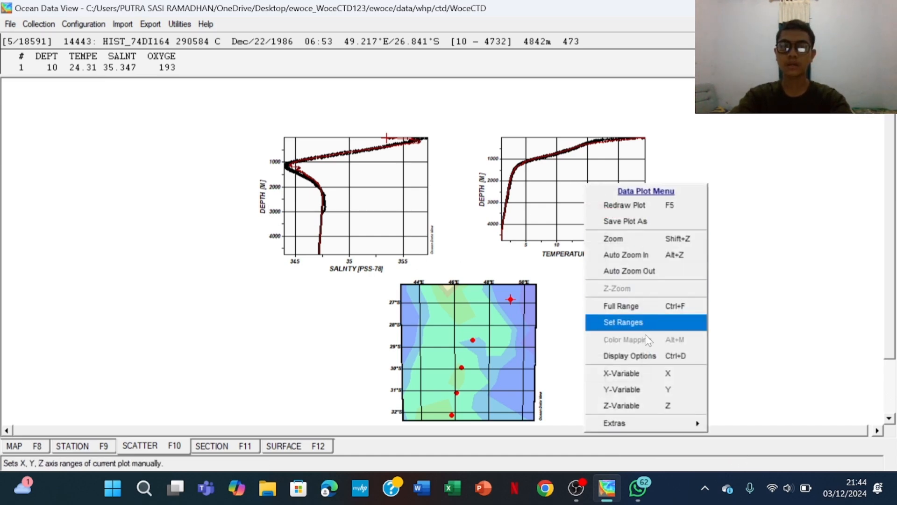
click(652, 411)
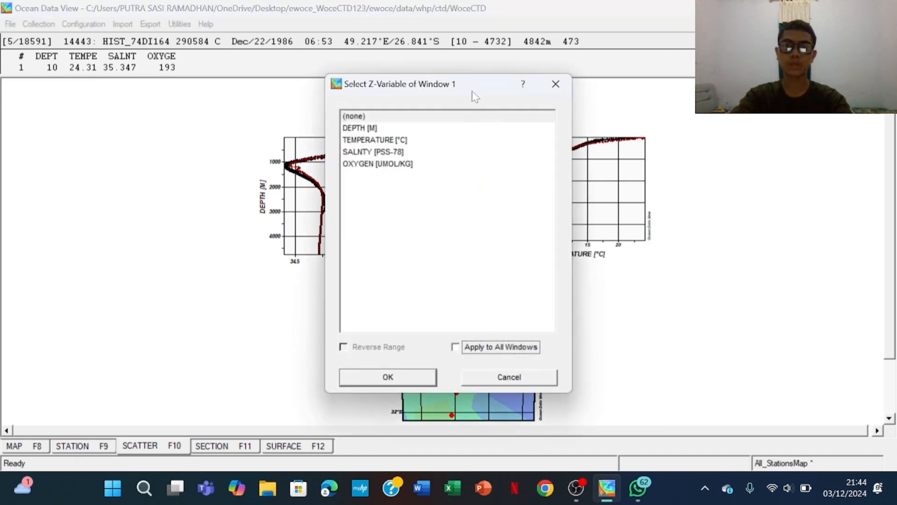
drag(472, 92, 302, 101)
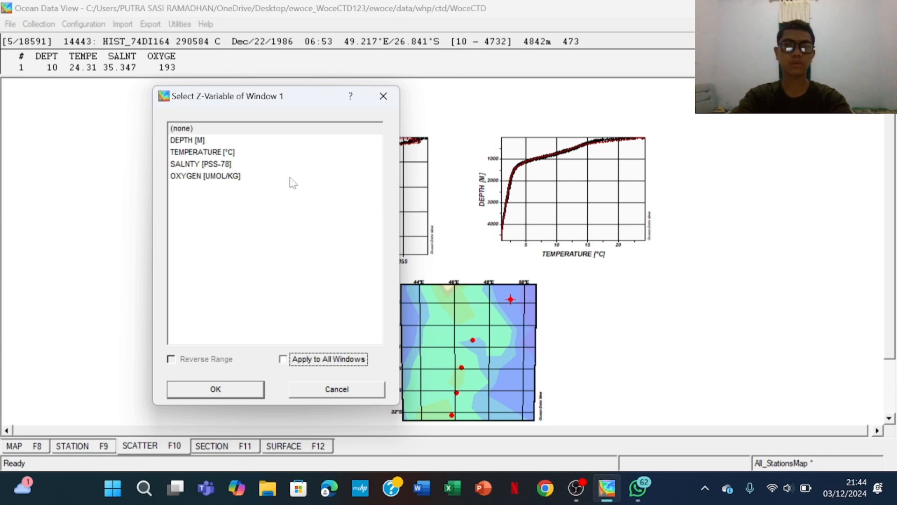
click(224, 154)
click(240, 387)
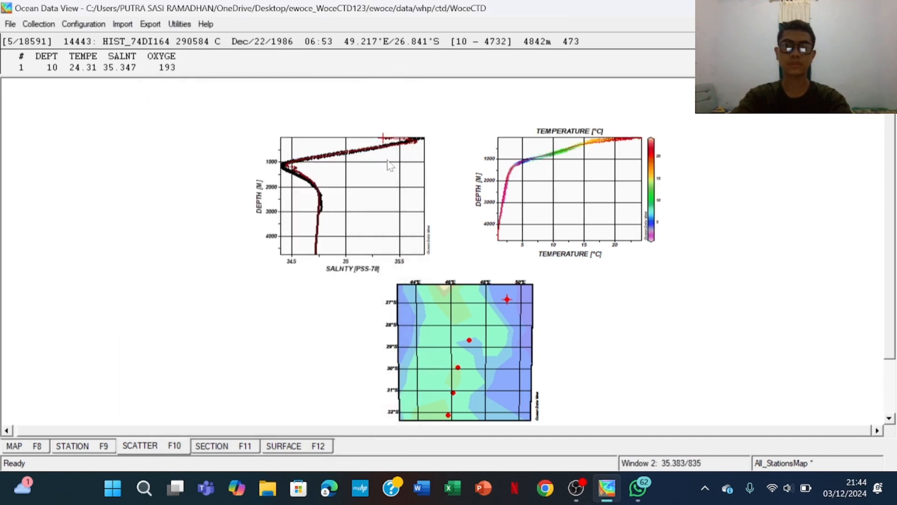
Set the Z-variable of the salinity scatter plot to SALNTY [PSS-78] so its points are coloured by salinity
right_click(371, 183)
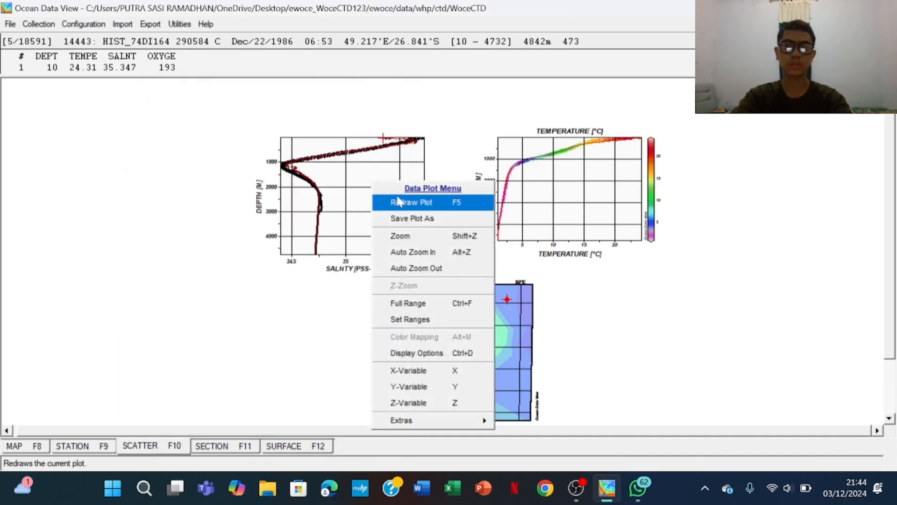
click(435, 400)
click(401, 152)
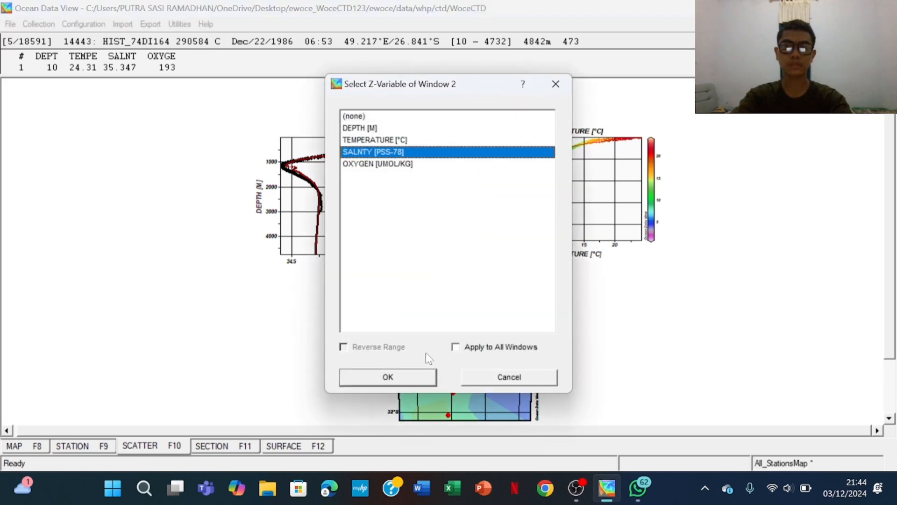
drag(458, 93, 563, 87)
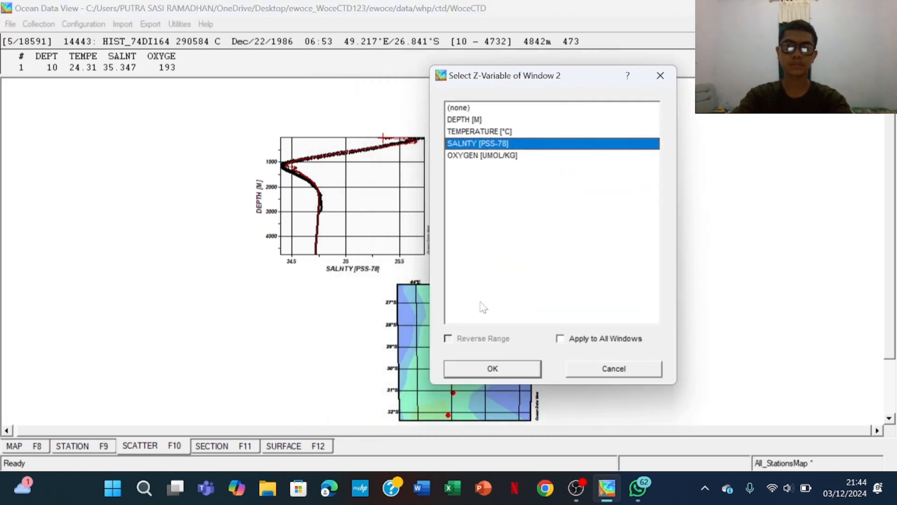
click(533, 374)
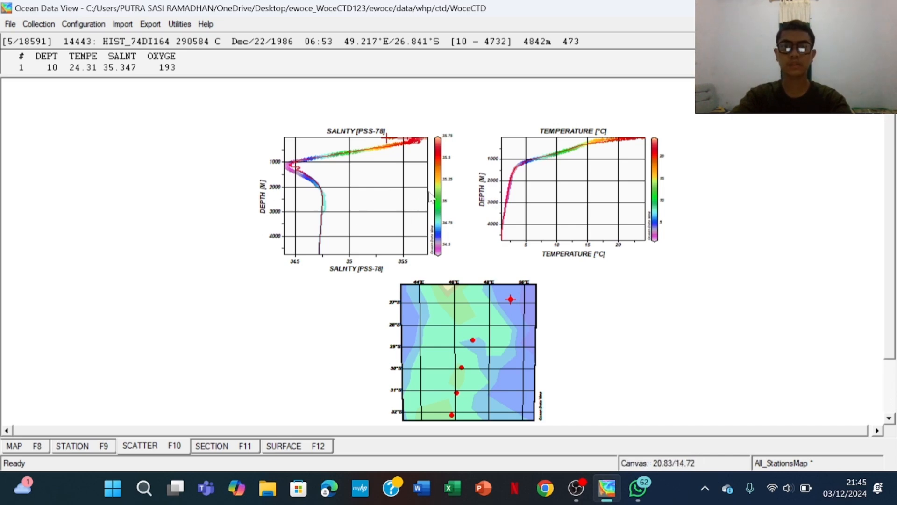
scroll(429, 194, down, 2)
scroll(430, 206, up, 2)
scroll(537, 184, down, 3)
scroll(508, 203, up, 3)
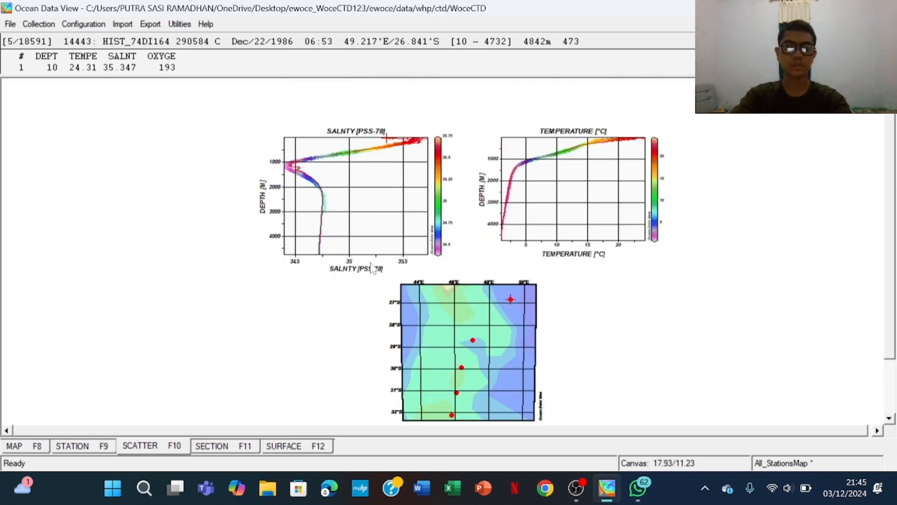
Define a new section through the five stations, from the northeastern one to the southernmost, accepting Distance [km] coordinates and the 12.318 km mean width
scroll(403, 303, down, 3)
scroll(346, 324, up, 3)
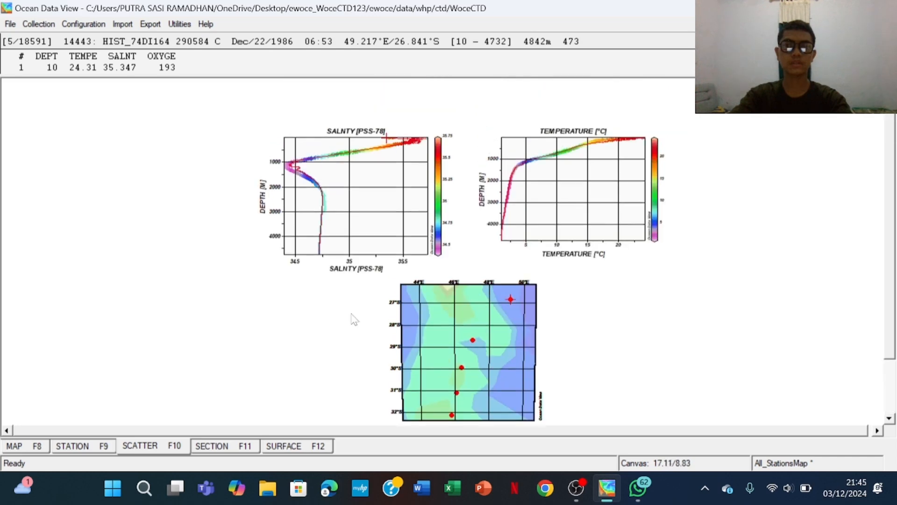
click(235, 447)
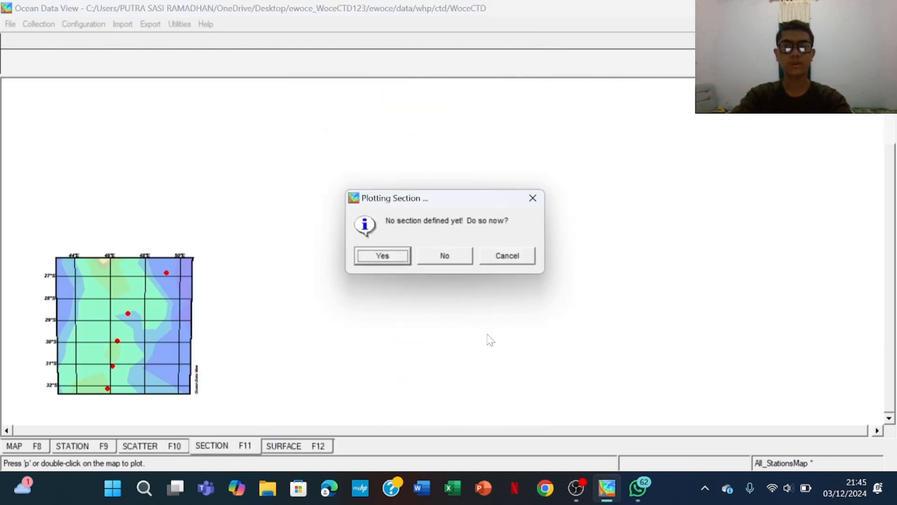
click(381, 256)
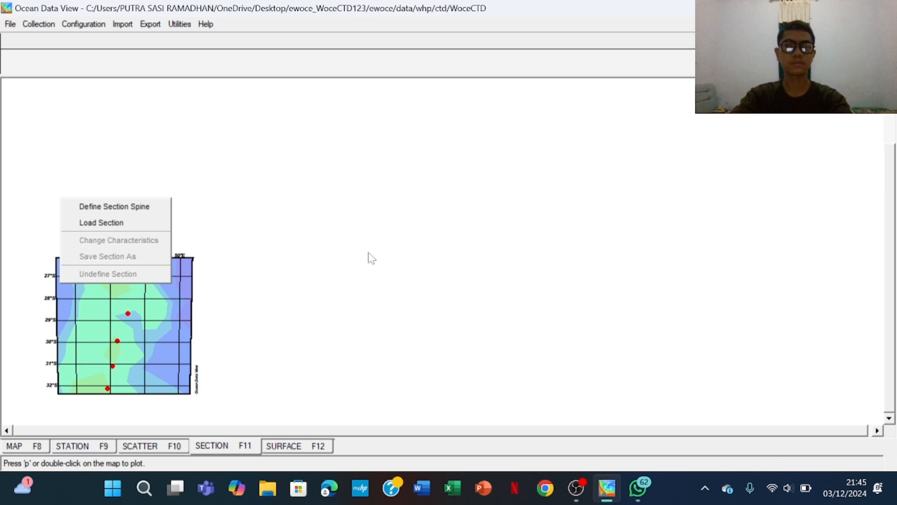
click(141, 211)
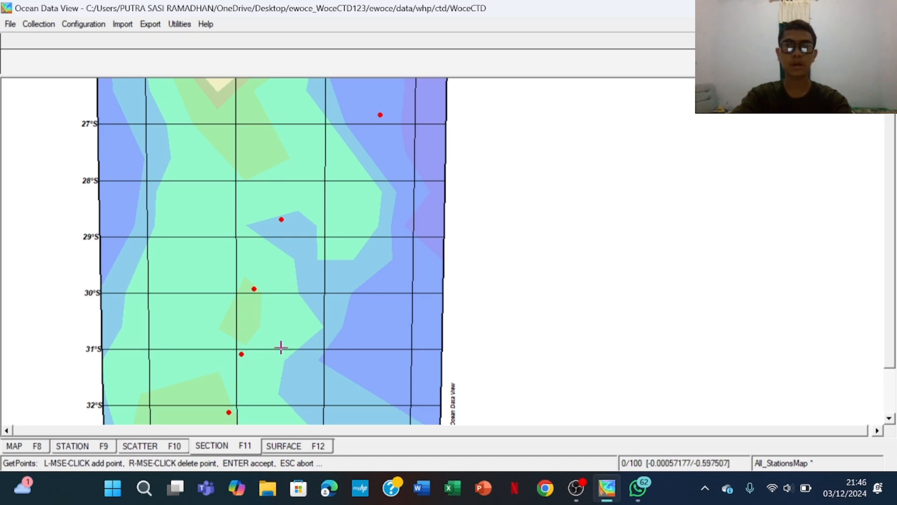
click(380, 115)
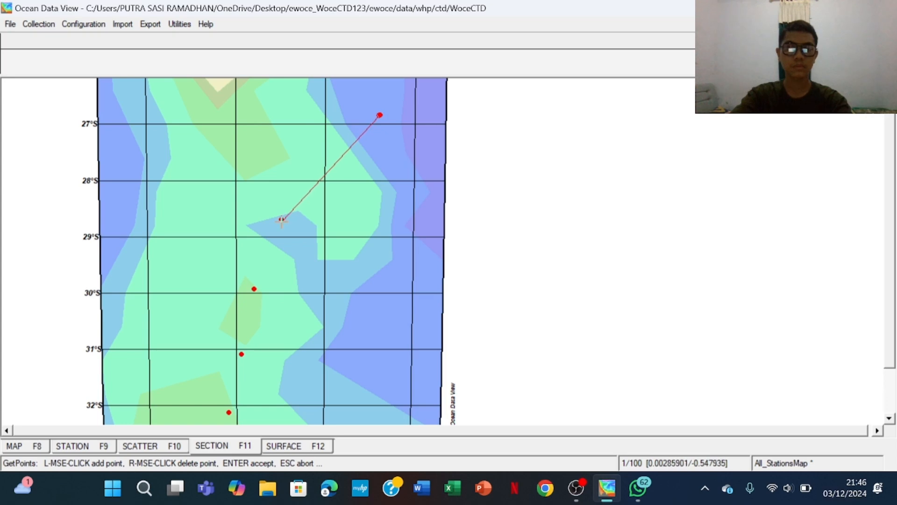
click(281, 218)
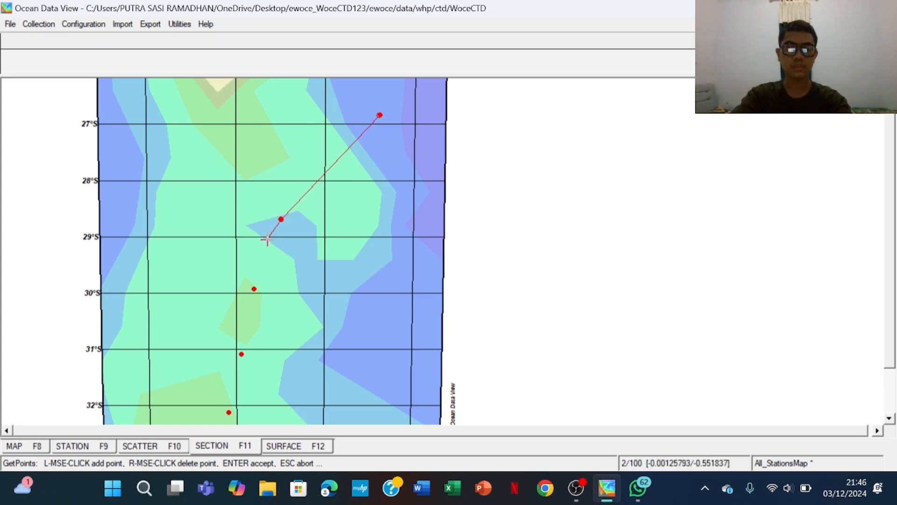
click(255, 288)
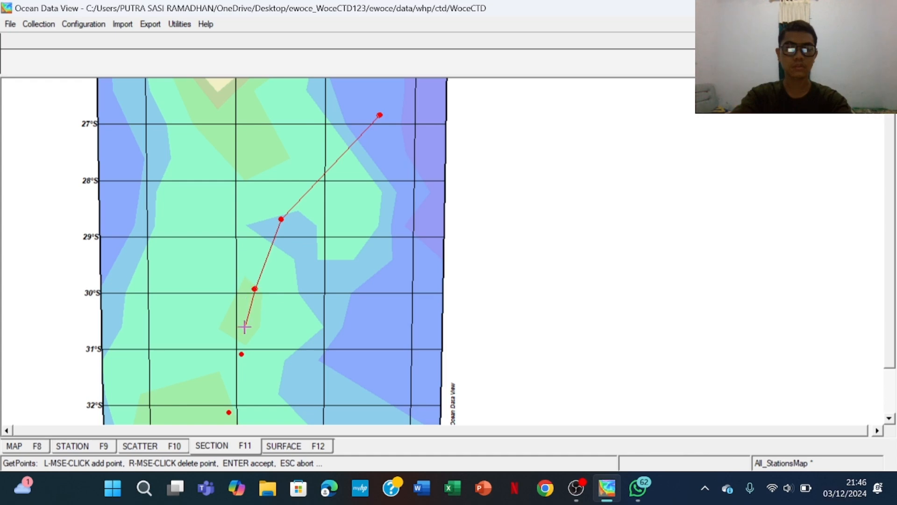
click(241, 354)
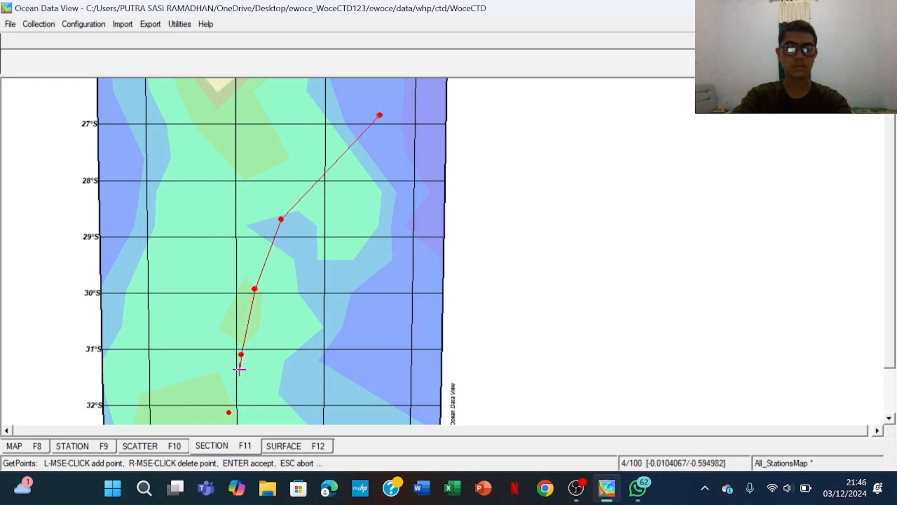
click(229, 410)
key(Return)
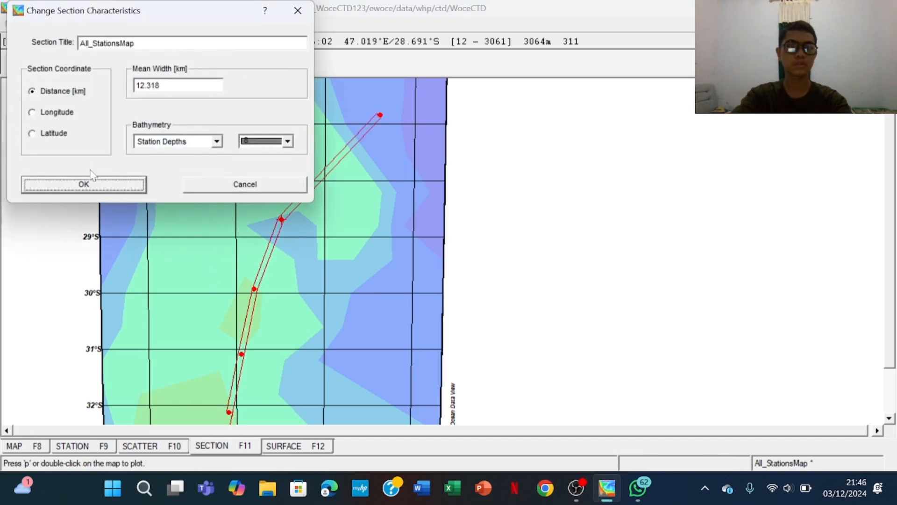
click(88, 189)
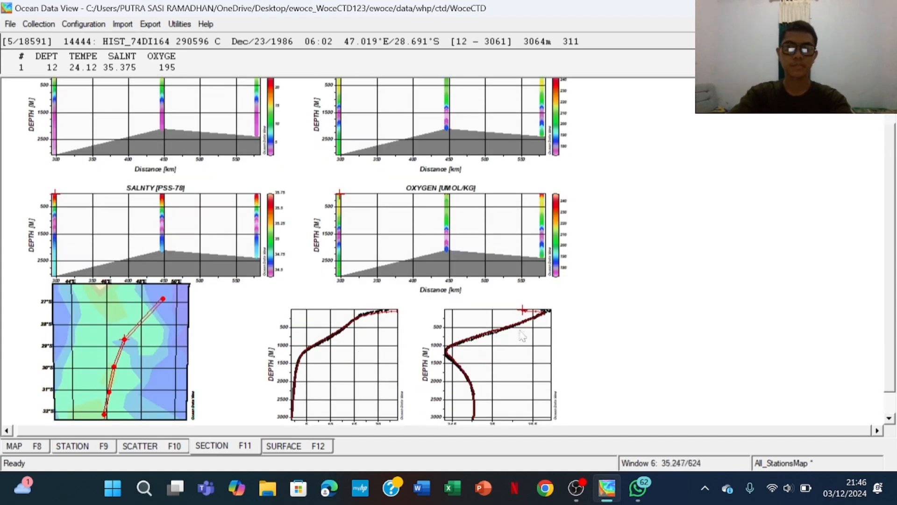
Enter window layout editing for the section plots and delete both oxygen section windows
scroll(520, 331, up, 2)
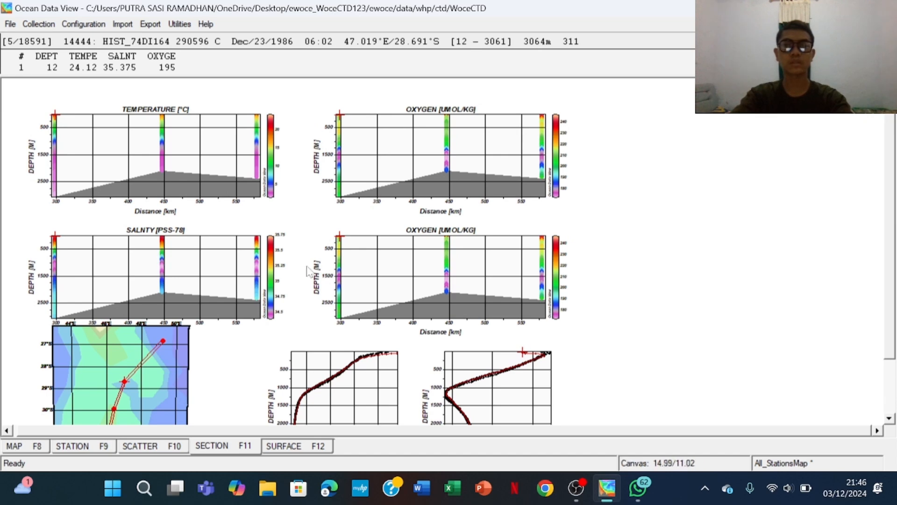
scroll(327, 269, down, 6)
scroll(420, 266, up, 6)
scroll(490, 262, down, 3)
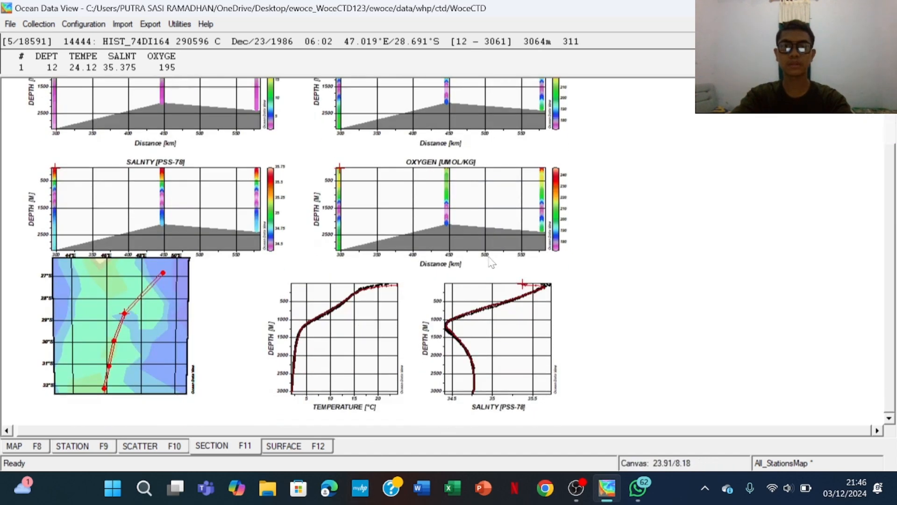
right_click(676, 147)
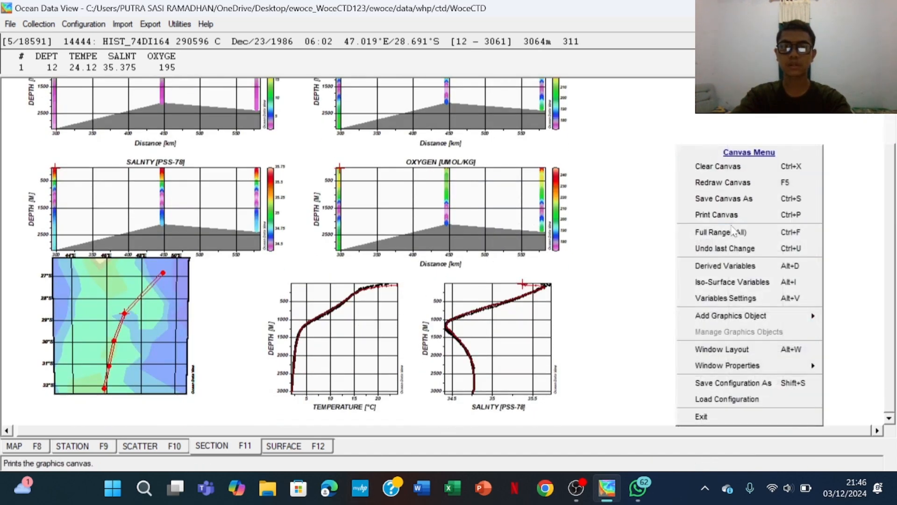
click(729, 349)
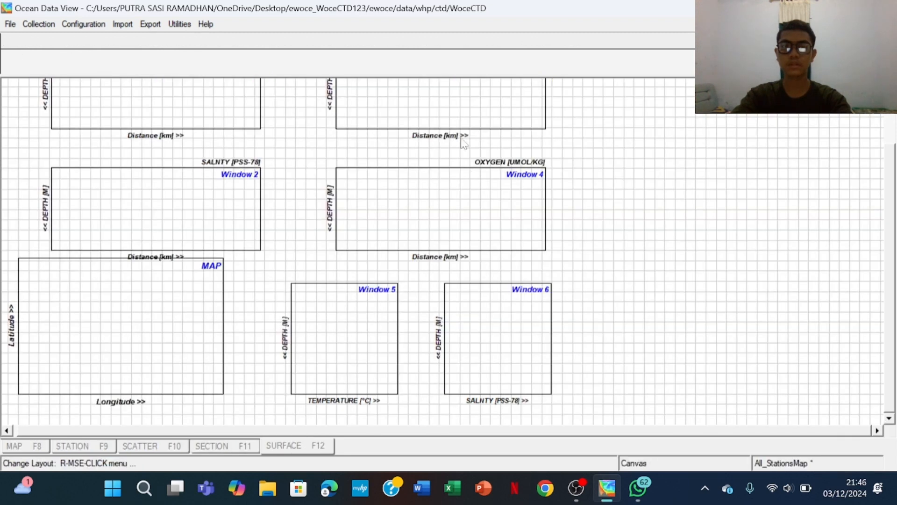
right_click(462, 124)
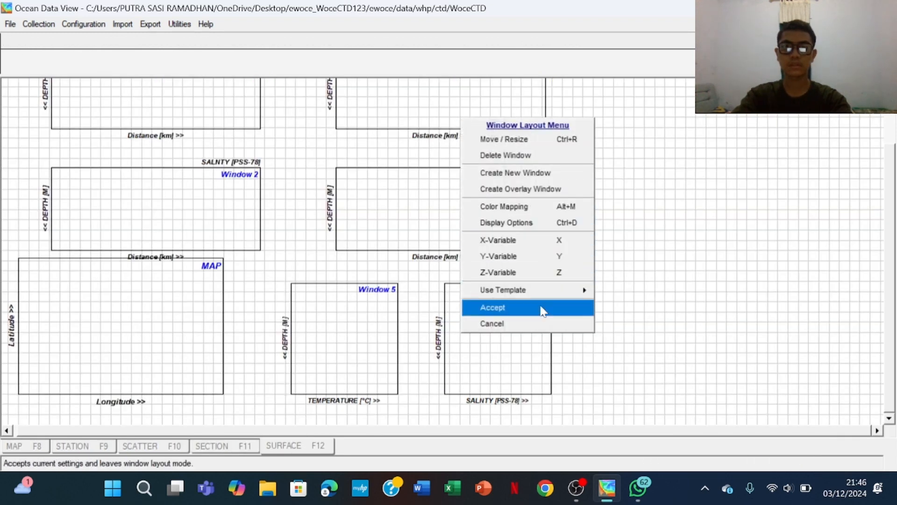
click(603, 234)
right_click(462, 114)
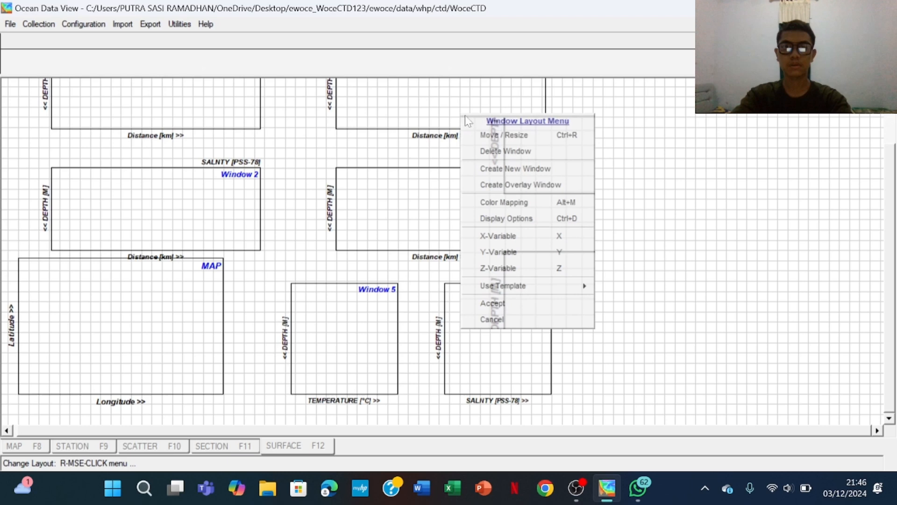
click(519, 151)
right_click(477, 189)
click(519, 224)
Delete the small salinity and temperature profile windows from the section layout
right_click(500, 108)
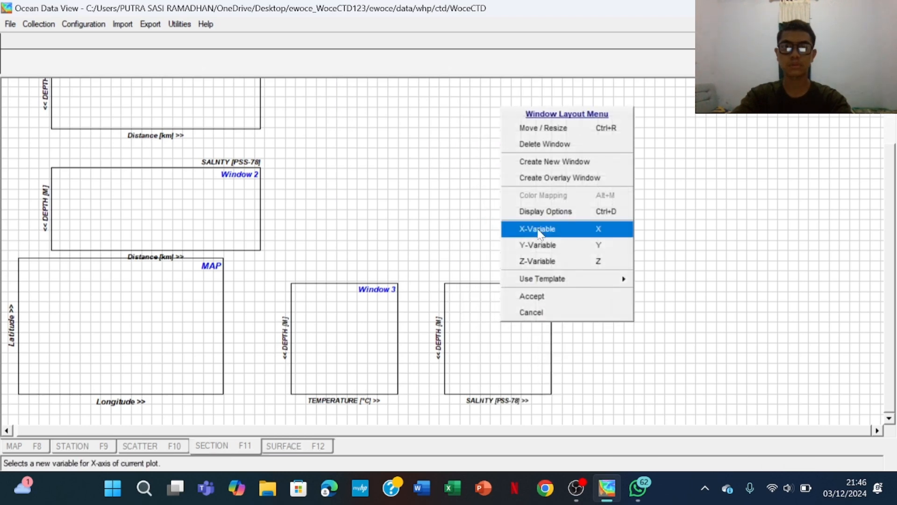
click(544, 144)
right_click(356, 104)
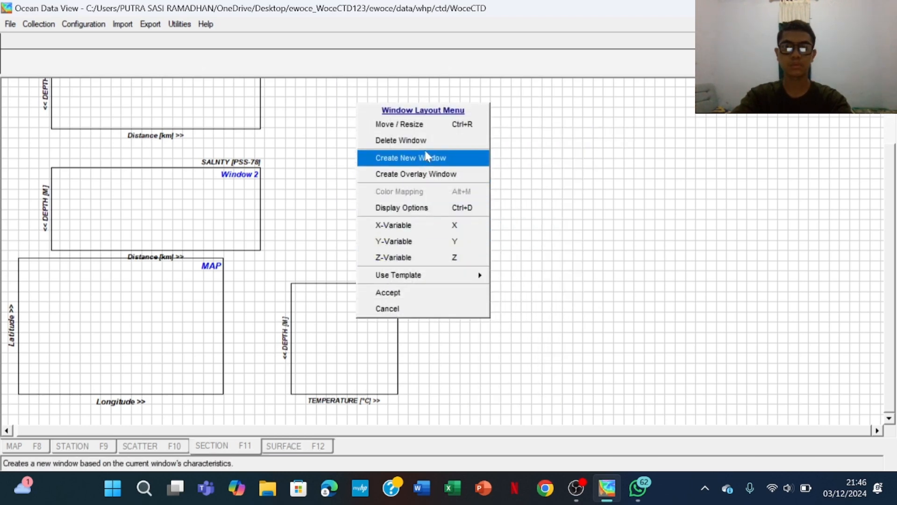
click(399, 140)
Move the temperature section window to the right and enlarge it to span about 21.2/10.9 to 32.2/18.2
scroll(340, 212, up, 2)
right_click(210, 176)
click(243, 194)
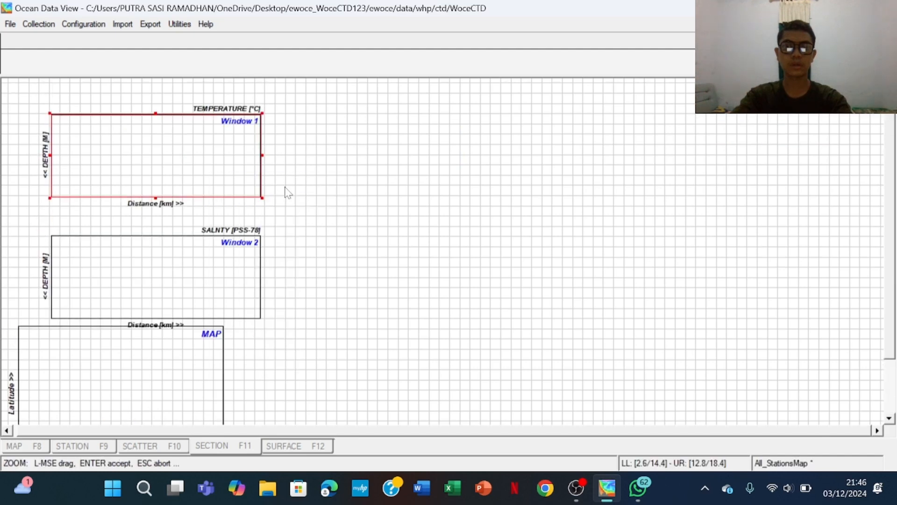
drag(204, 161, 605, 164)
drag(553, 201, 549, 271)
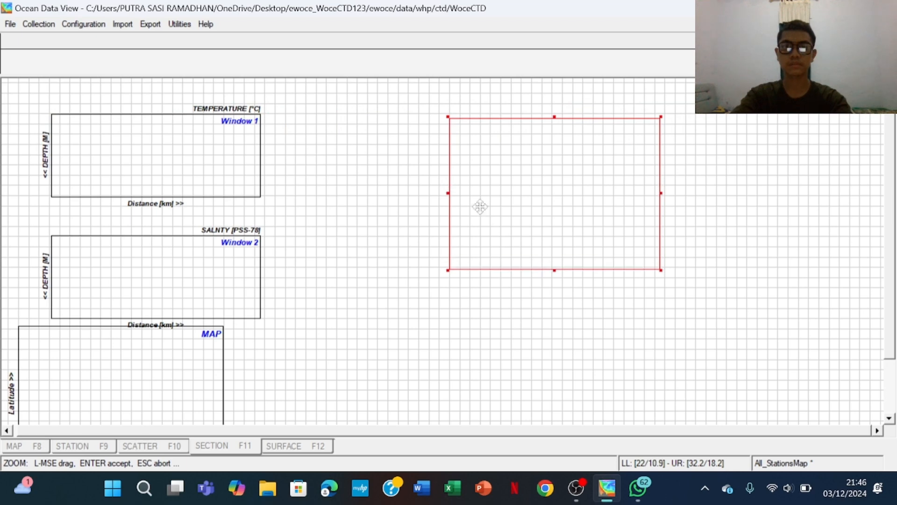
drag(448, 193, 433, 192)
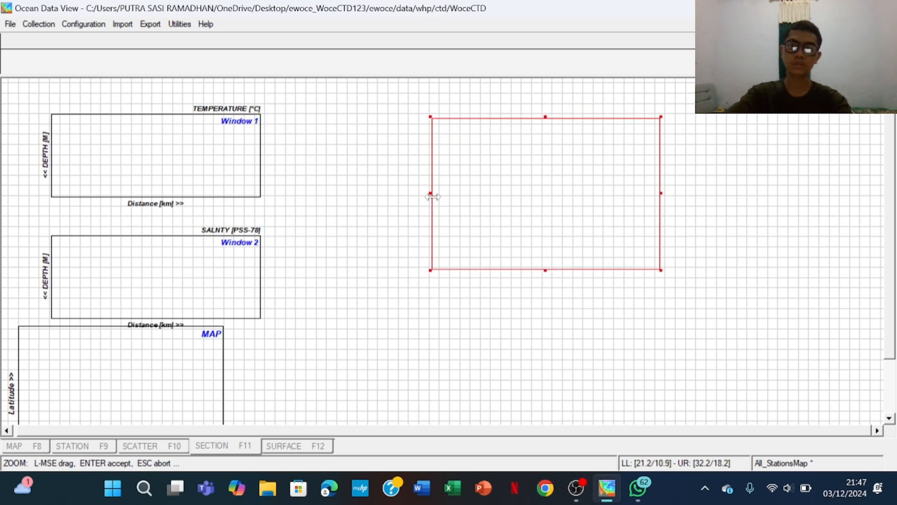
key(Return)
Move the salinity section window beside the temperature one and make it taller, spanning about 6.8/11 to 17/18.1
right_click(126, 264)
click(196, 285)
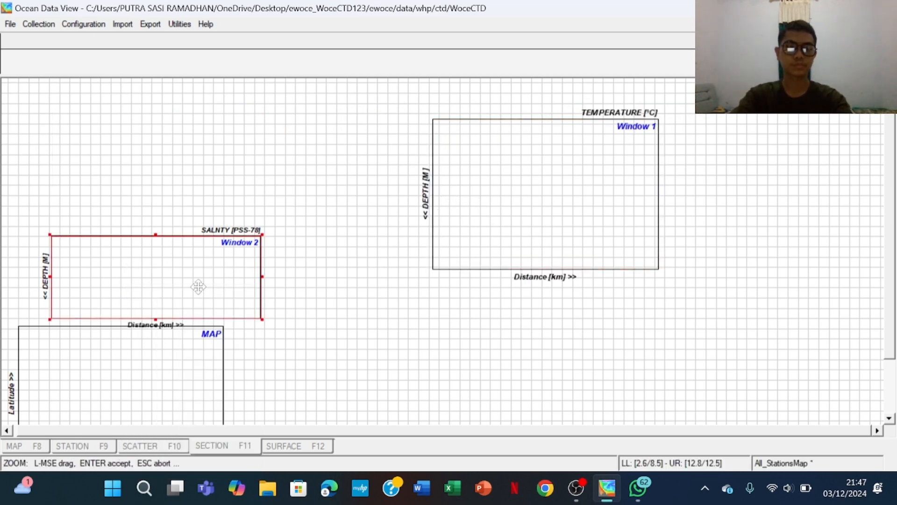
drag(197, 287, 279, 185)
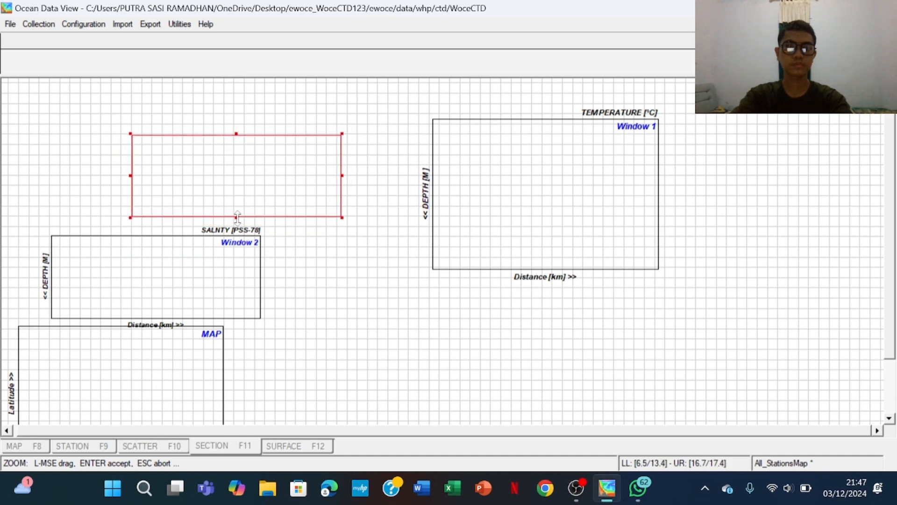
drag(237, 218, 237, 283)
drag(248, 201, 257, 187)
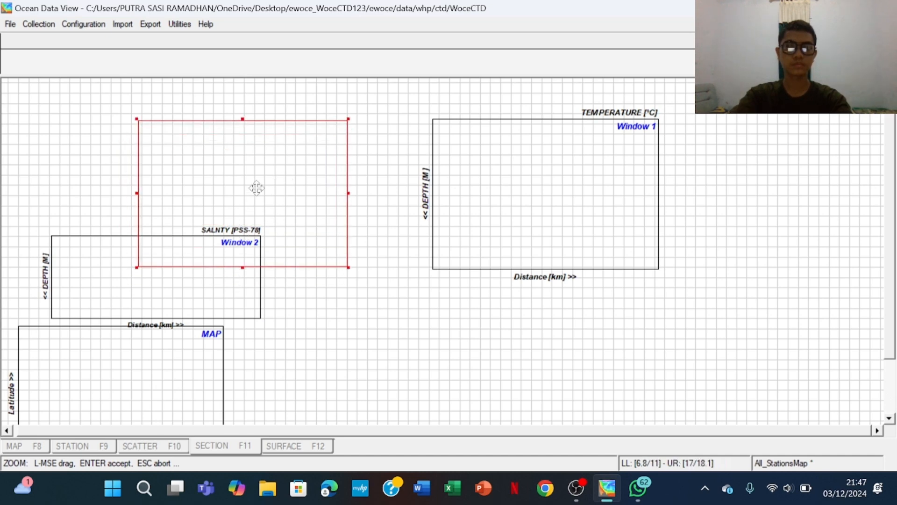
key(Return)
Move the section layout's map window below and between the two section windows, spanning about 13.5/2.3 to 23.5/8.9
scroll(260, 193, down, 2)
right_click(215, 293)
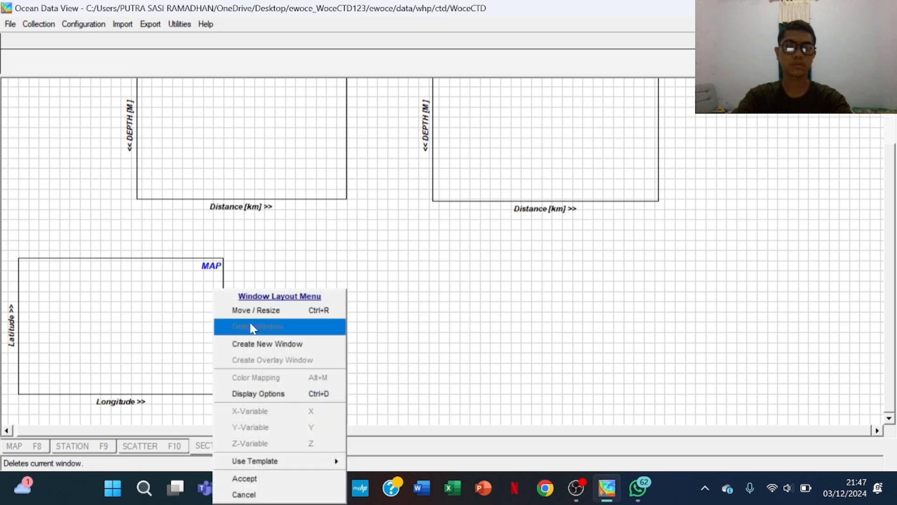
click(251, 309)
drag(117, 311, 376, 297)
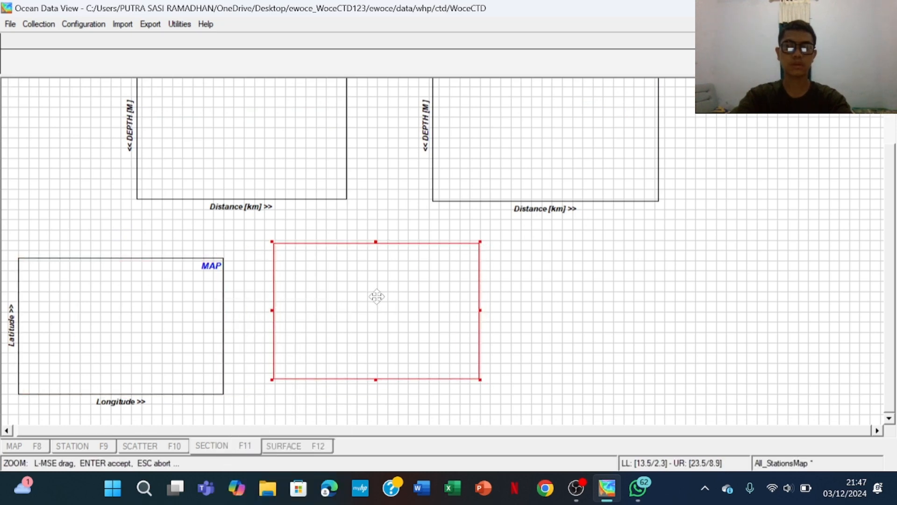
key(Return)
Accept the rearranged section window layout, reopening and accepting it once more to redraw the section plots
scroll(380, 303, up, 1)
right_click(756, 353)
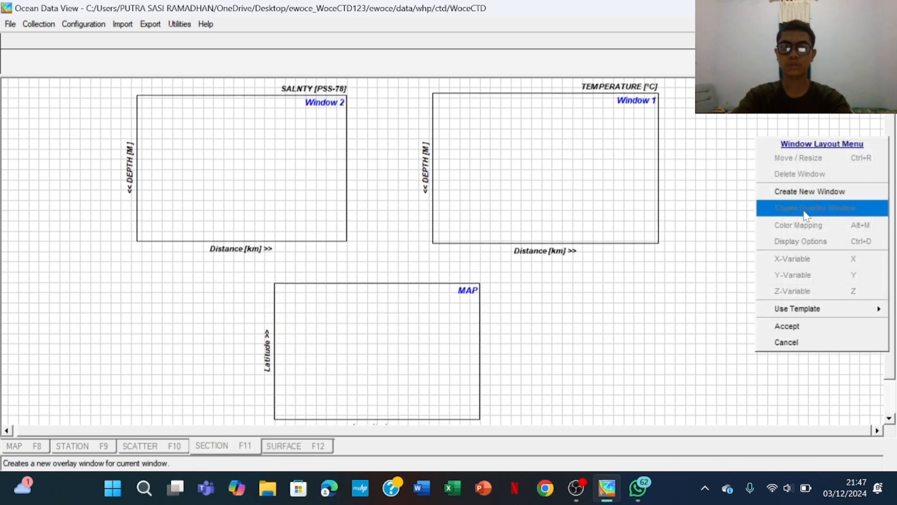
click(808, 325)
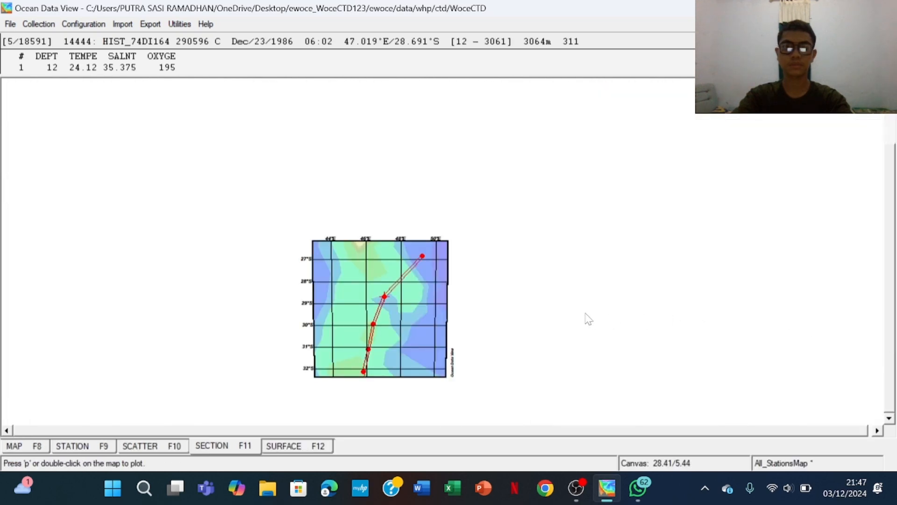
scroll(588, 319, up, 1)
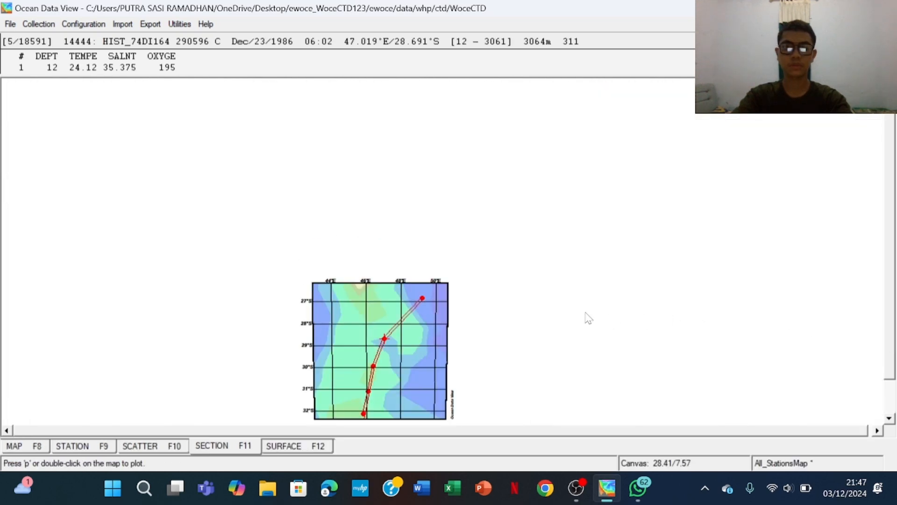
right_click(603, 288)
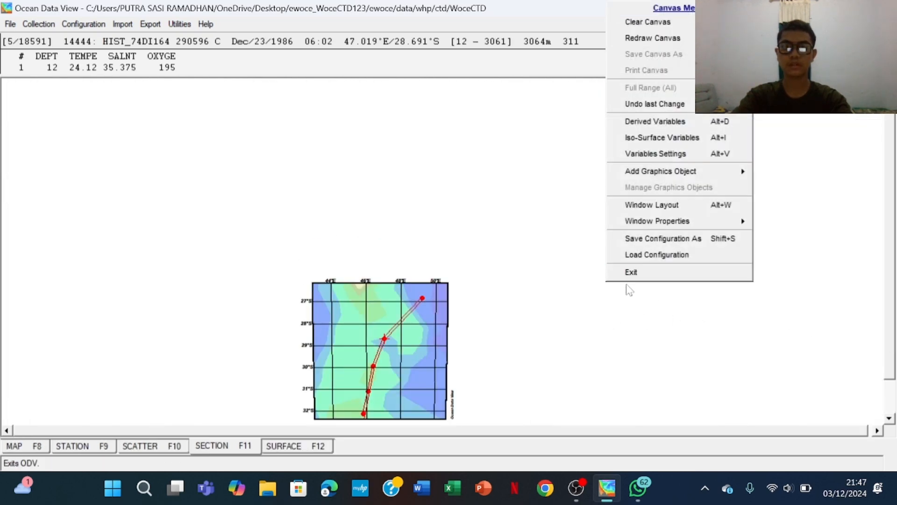
click(660, 206)
right_click(744, 263)
click(804, 454)
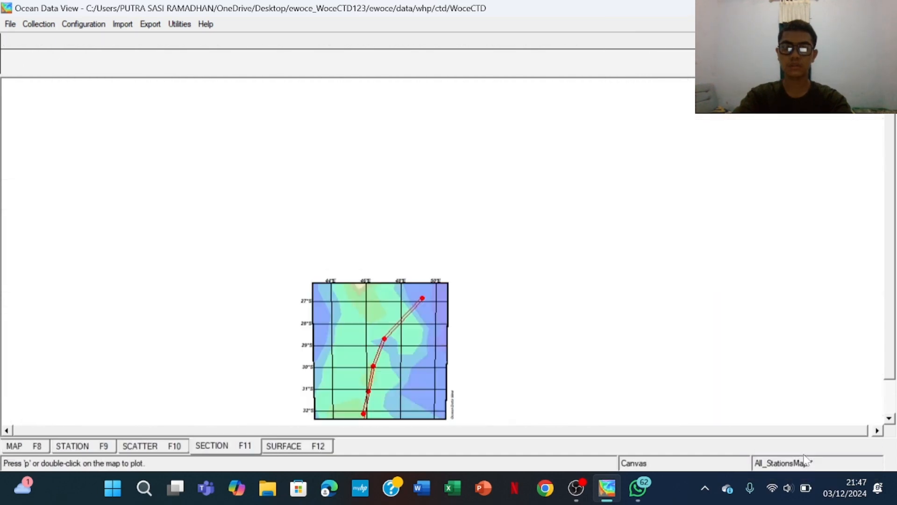
Display the temperature section as a gridded field using VG Gridding, with an X scale-length of 500
scroll(516, 312, down, 1)
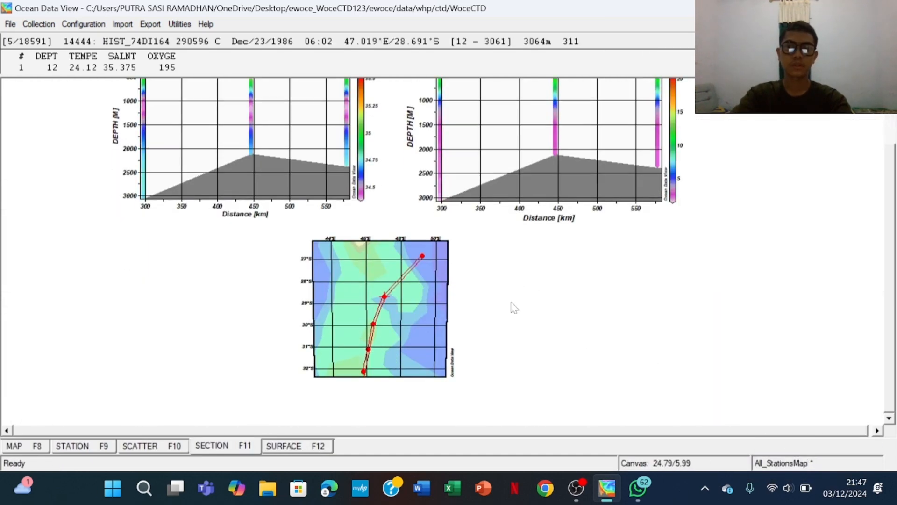
scroll(533, 270, up, 2)
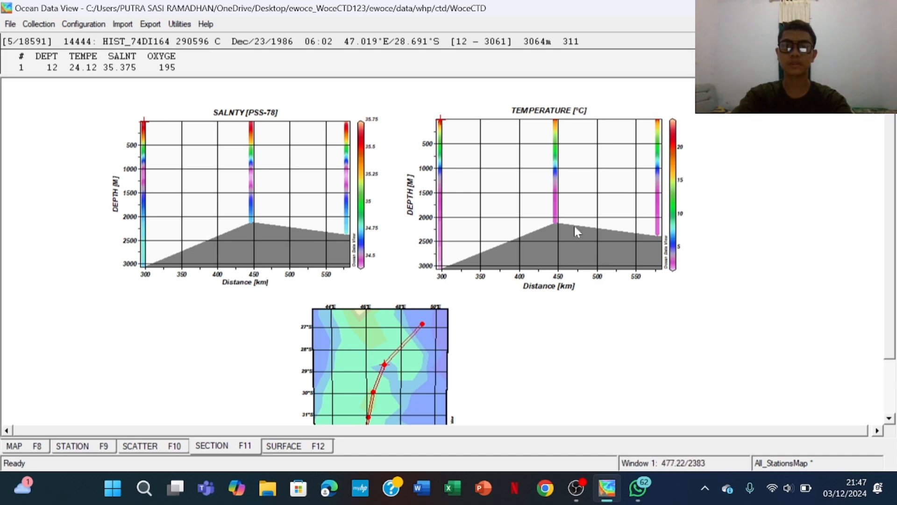
right_click(509, 152)
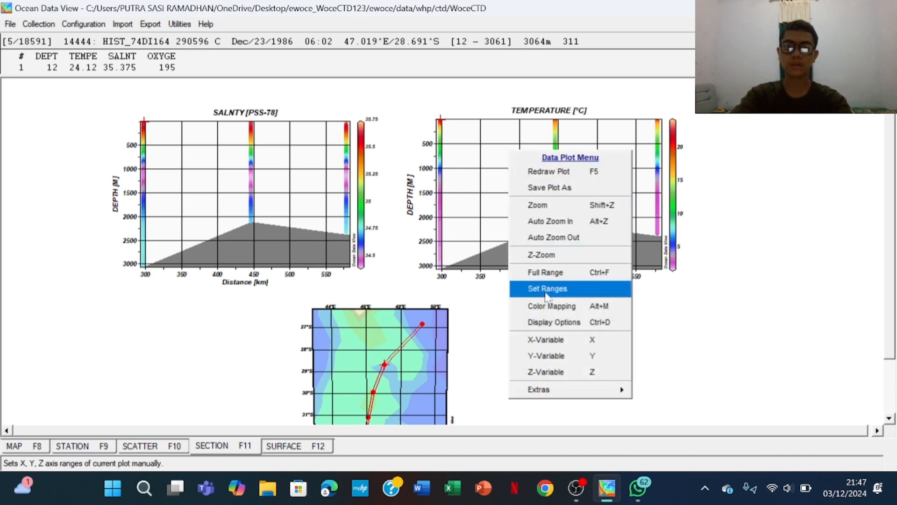
click(551, 327)
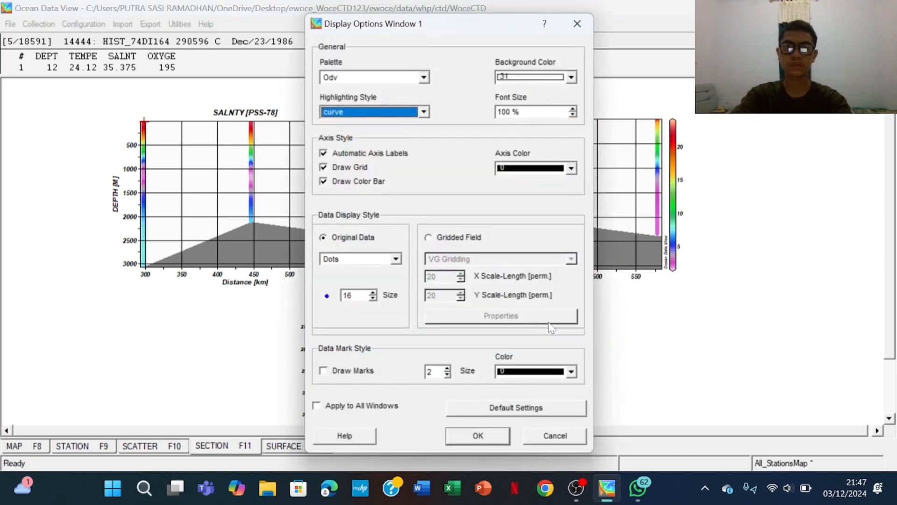
click(438, 239)
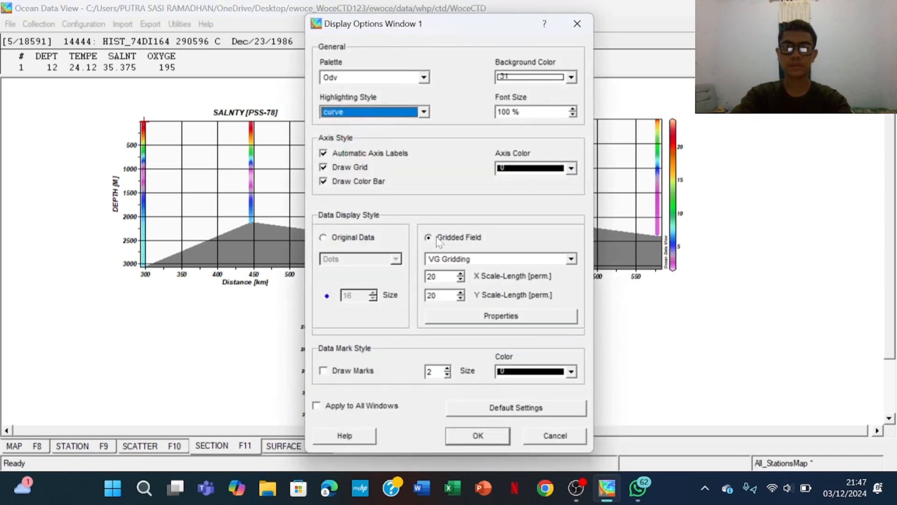
click(439, 277)
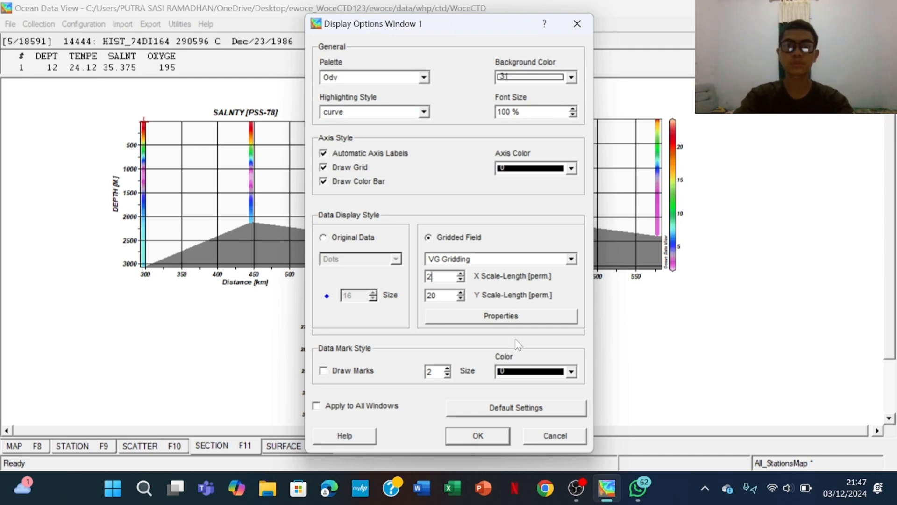
text(500)
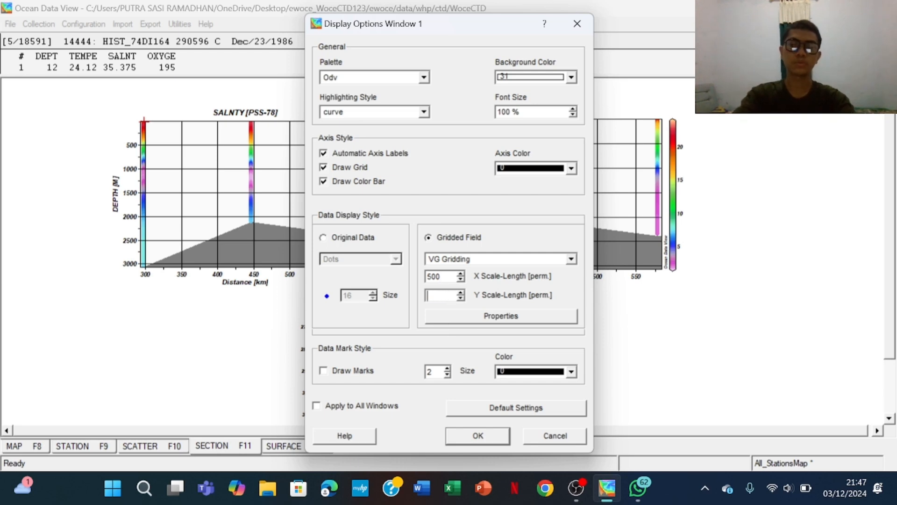
Add contour lines from 0 to 25 in increments of 2.5 to the temperature section and apply its display options
click(497, 320)
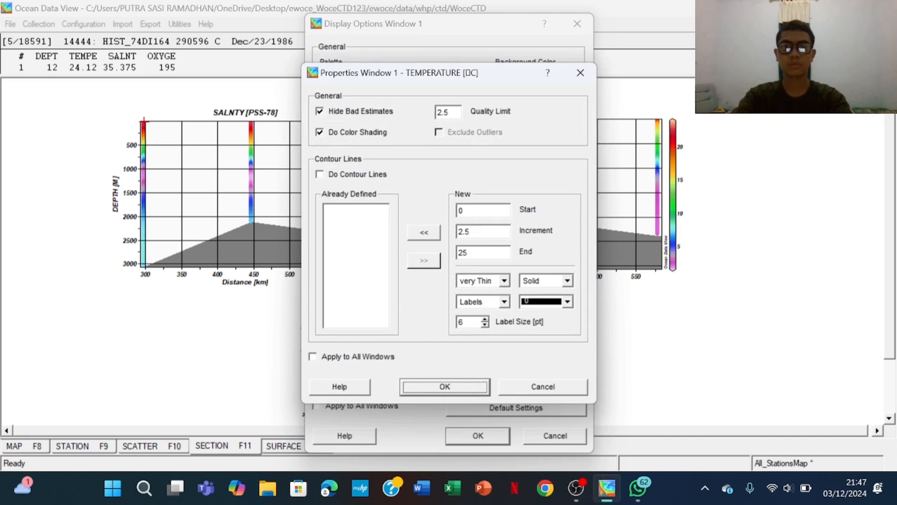
click(425, 235)
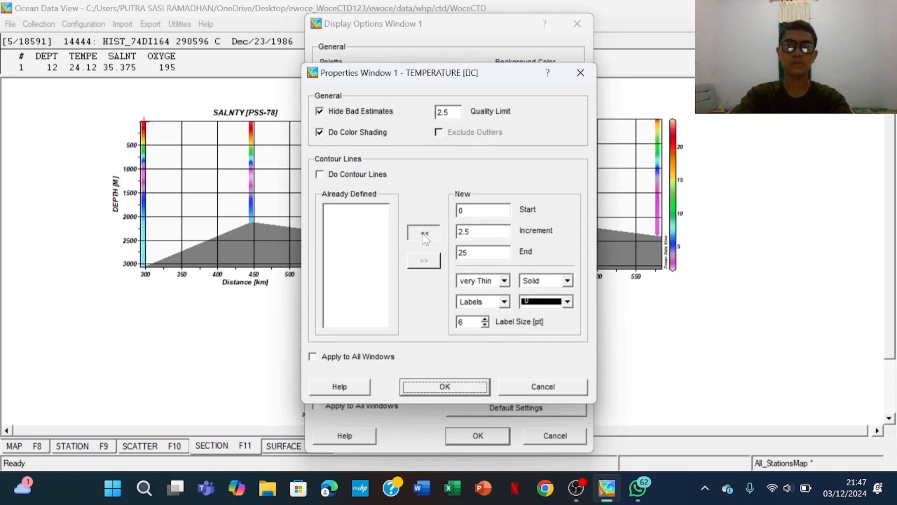
click(442, 386)
click(475, 435)
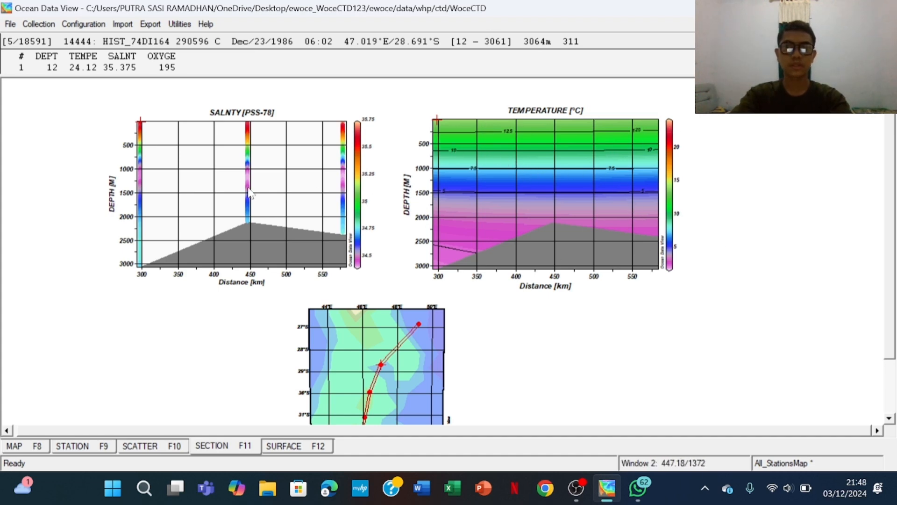
Display the salinity section as a gridded field using VG Gridding, with X and Y scale-lengths of 500
right_click(207, 171)
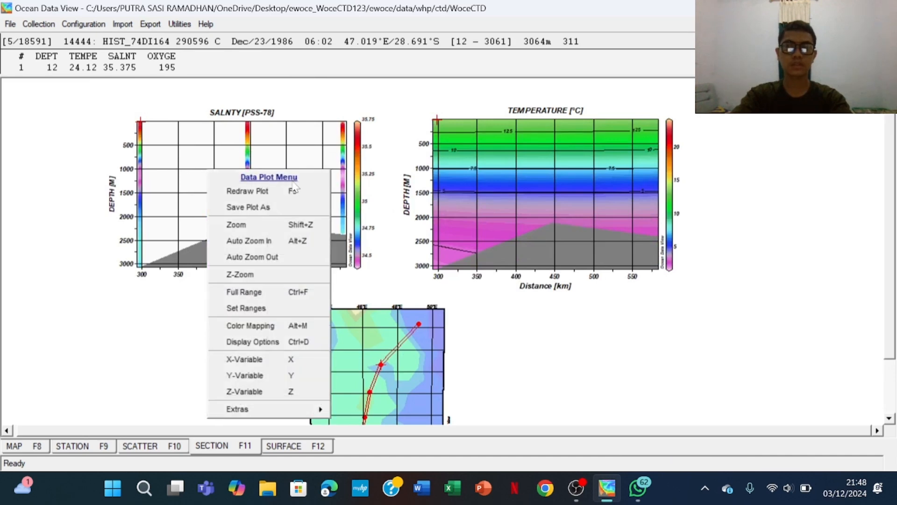
click(277, 346)
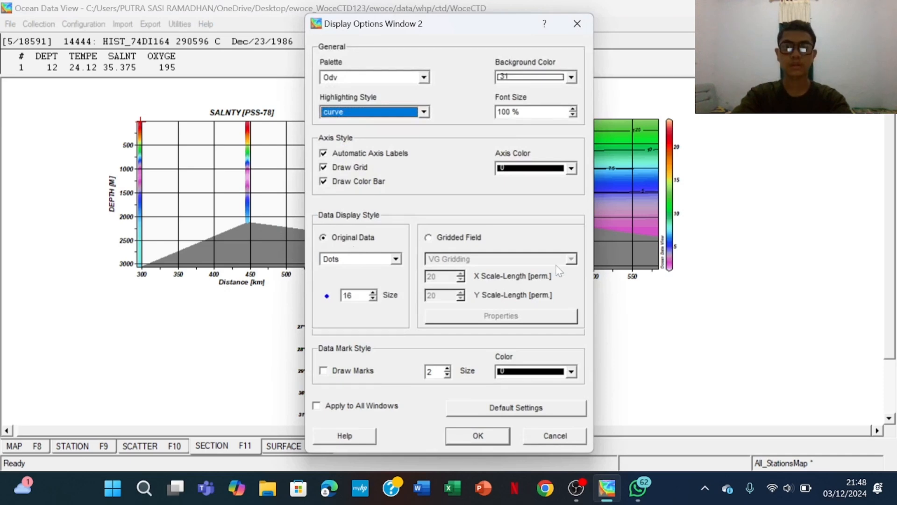
click(458, 238)
click(436, 276)
key(BackSpace)
key(BackSpace)
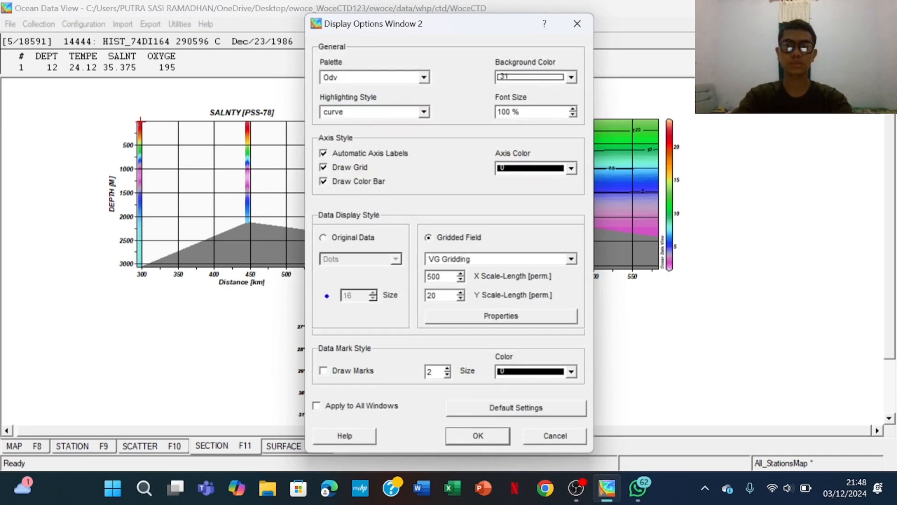
key(BackSpace)
key(BackSpace)
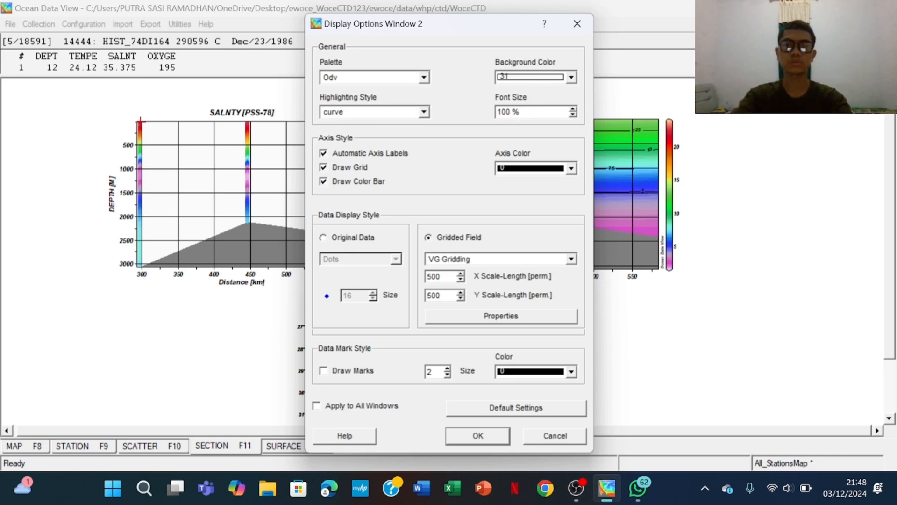
Add contour lines from 34.25 to 35.75 in increments of 0.25 to the salinity section and apply its display options
click(477, 317)
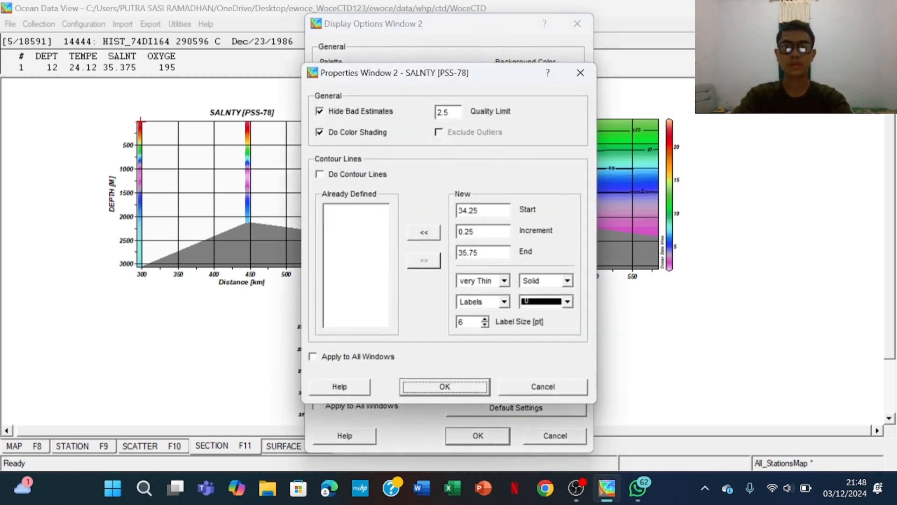
click(431, 232)
click(455, 390)
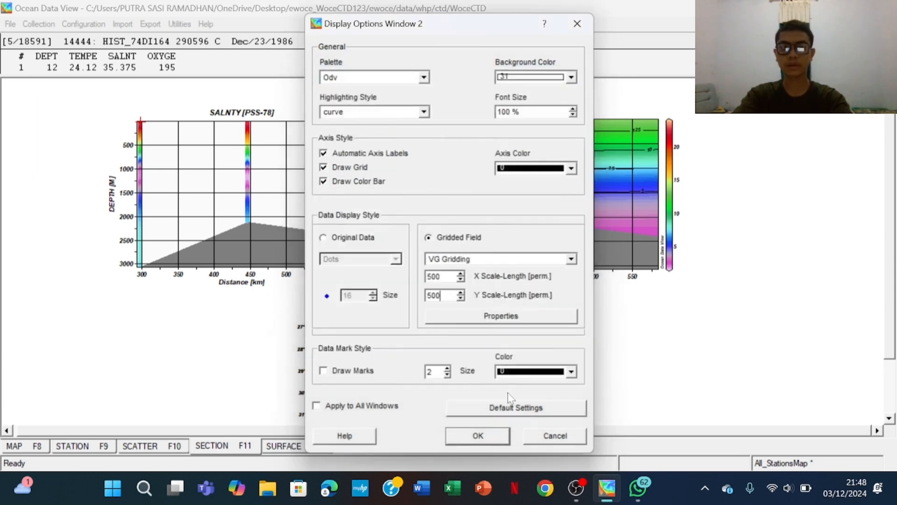
click(464, 436)
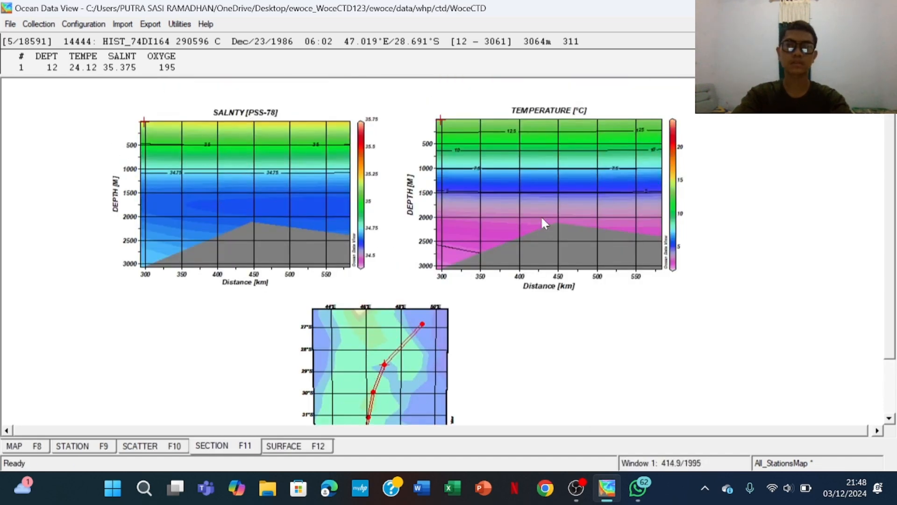
Switch to the surface plots, saving the changed section as the section file tutorialyt
scroll(540, 215, down, 3)
scroll(590, 244, up, 3)
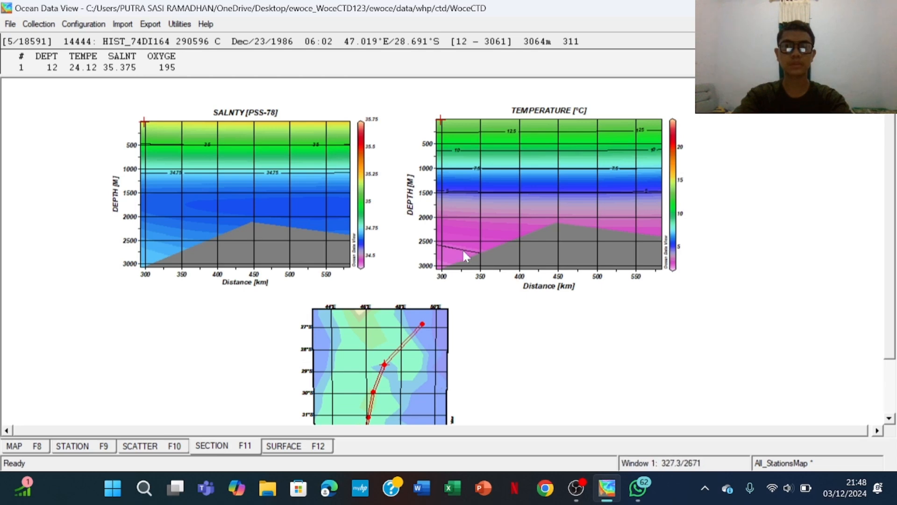
scroll(462, 248, down, 3)
click(313, 445)
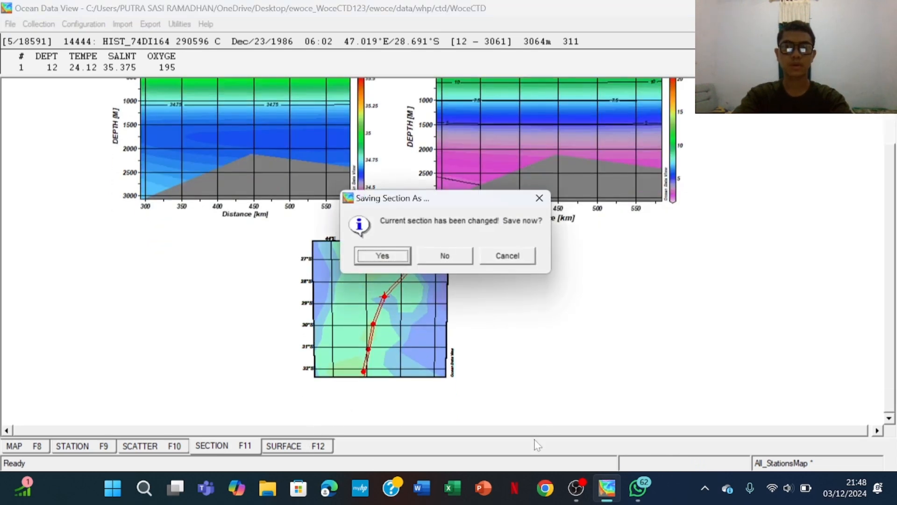
click(381, 257)
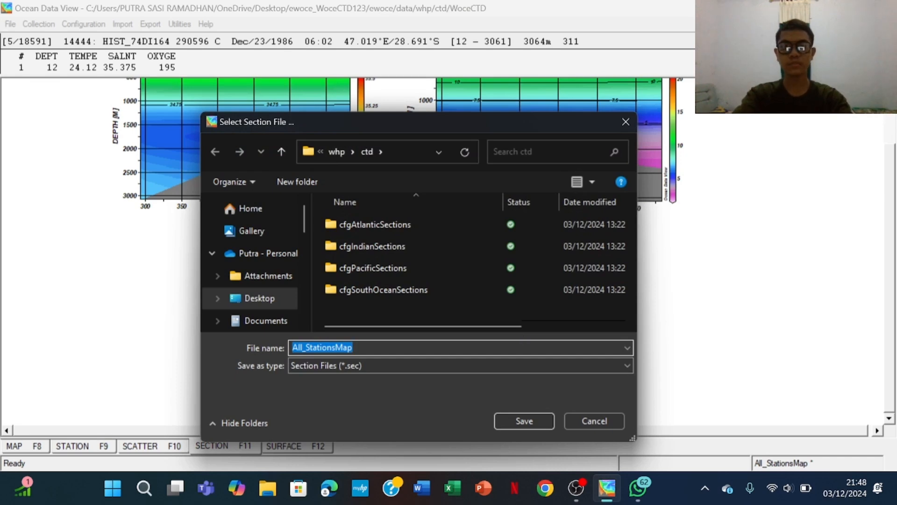
key(BackSpace)
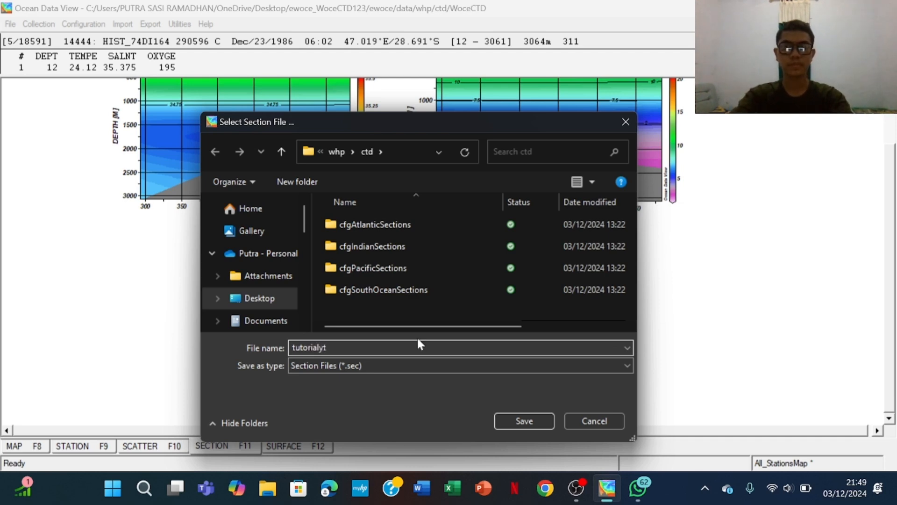
click(532, 422)
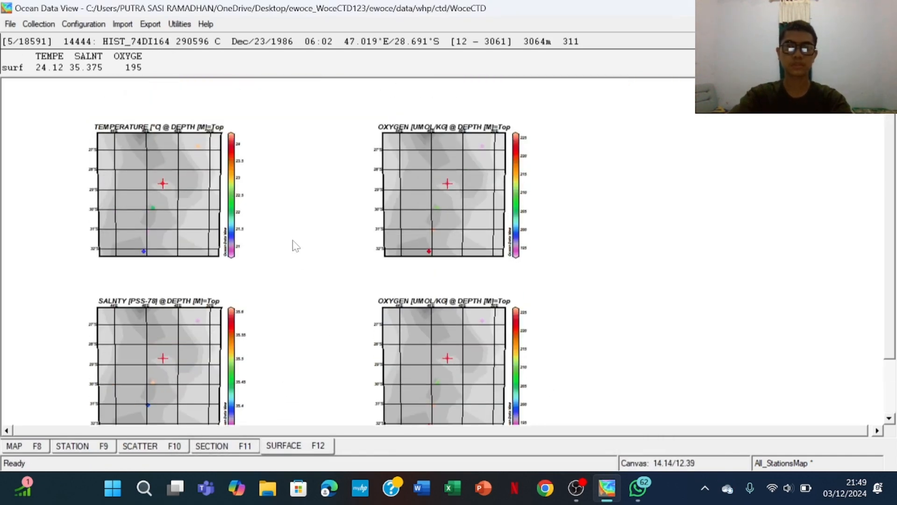
Edit the surface window layout and delete both oxygen windows
scroll(300, 271, down, 1)
scroll(300, 270, up, 1)
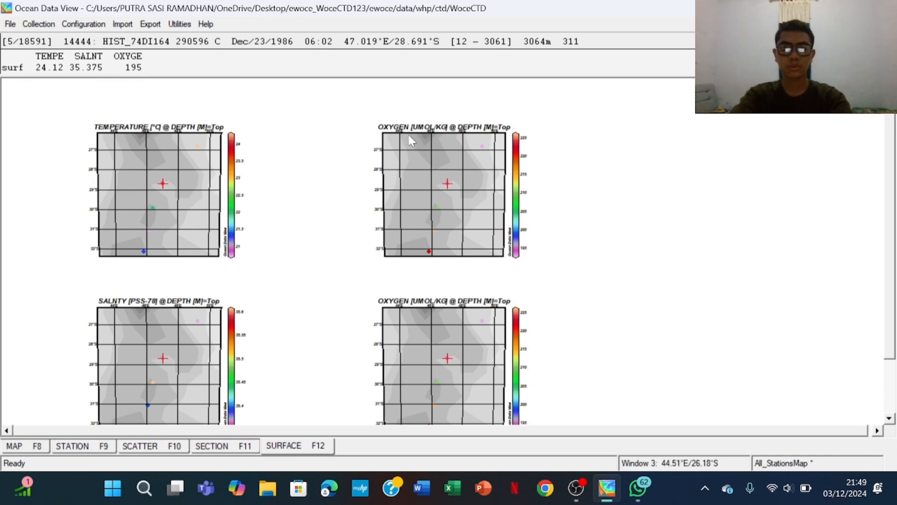
scroll(541, 253, down, 1)
right_click(663, 149)
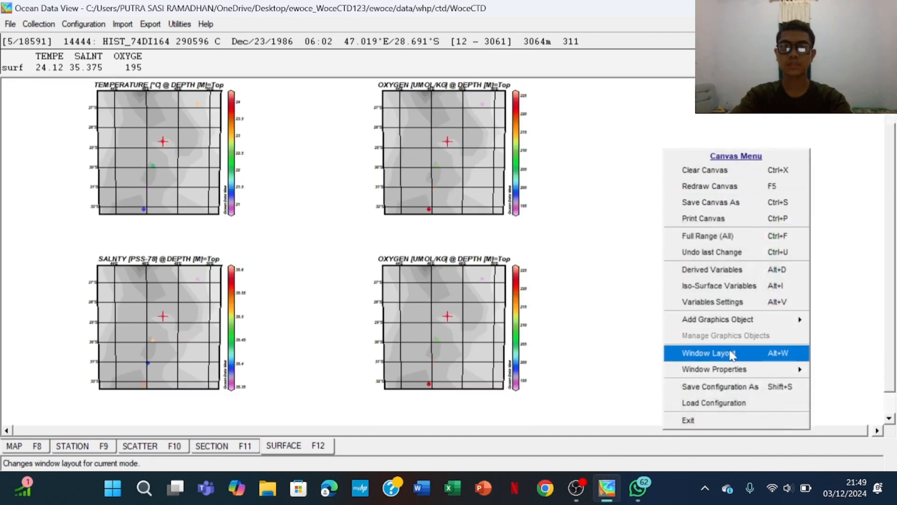
click(703, 353)
right_click(514, 178)
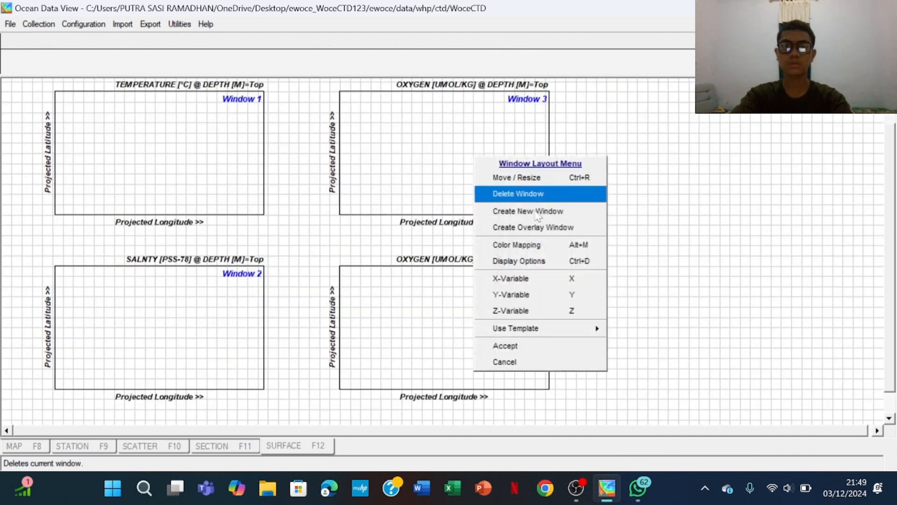
click(514, 190)
right_click(488, 277)
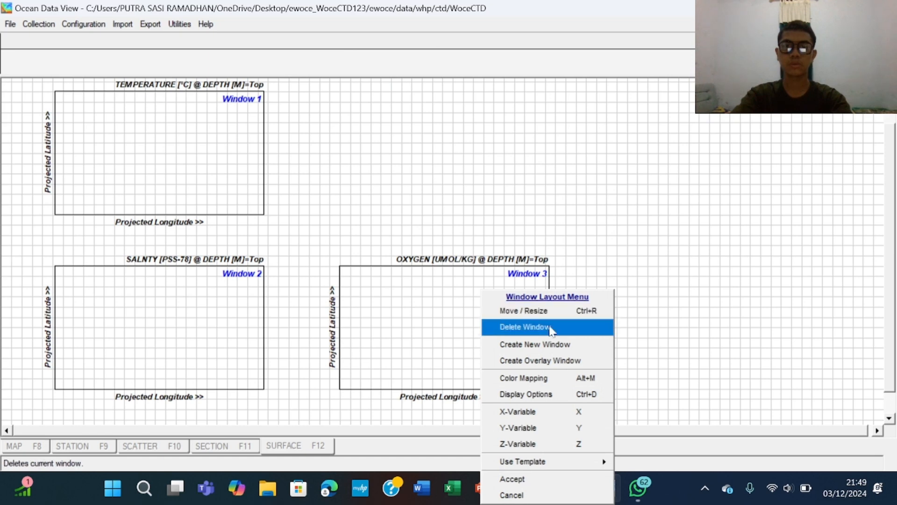
click(495, 324)
Move the surface temperature window to the upper middle of the canvas and enlarge it to about 11.5 by 7.4
scroll(202, 233, up, 1)
right_click(201, 234)
click(243, 274)
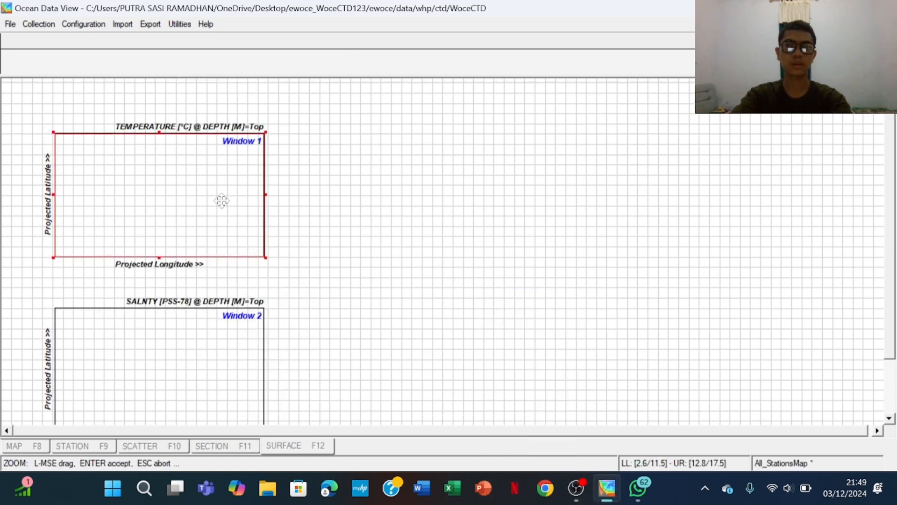
drag(220, 200, 501, 169)
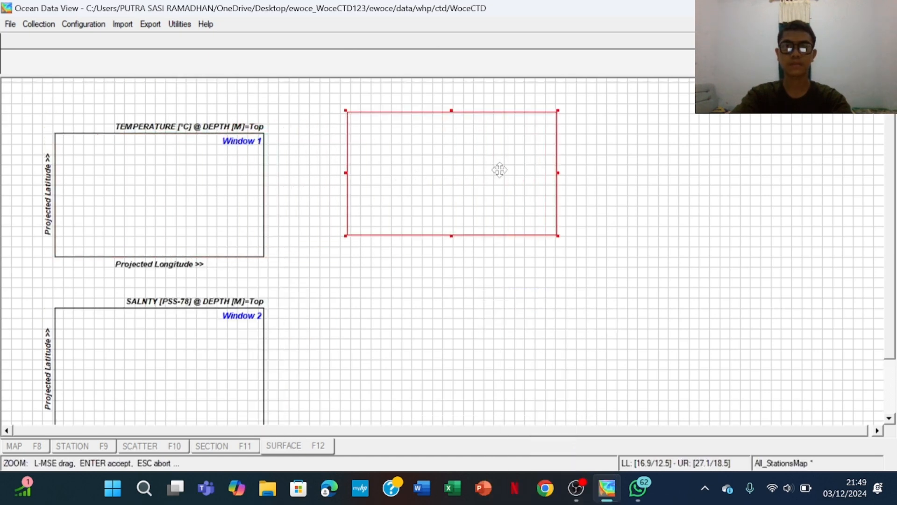
drag(556, 235, 587, 267)
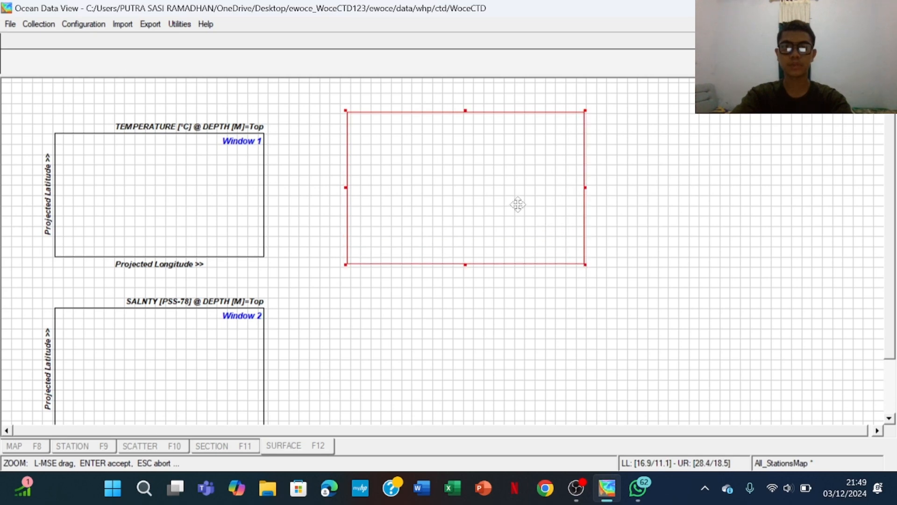
drag(517, 204, 508, 199)
key(Return)
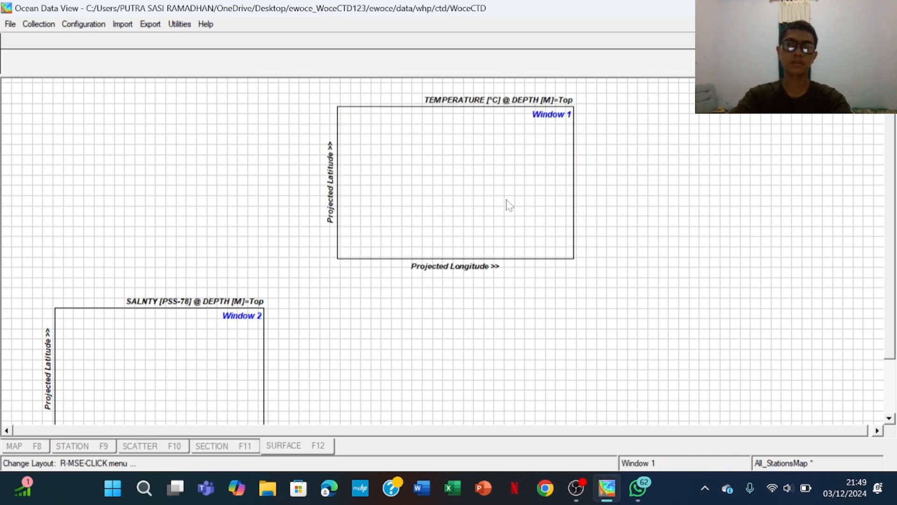
Move the surface salinity window directly below the temperature window and enlarge it to about 11.8 by 7.3
right_click(186, 414)
click(226, 220)
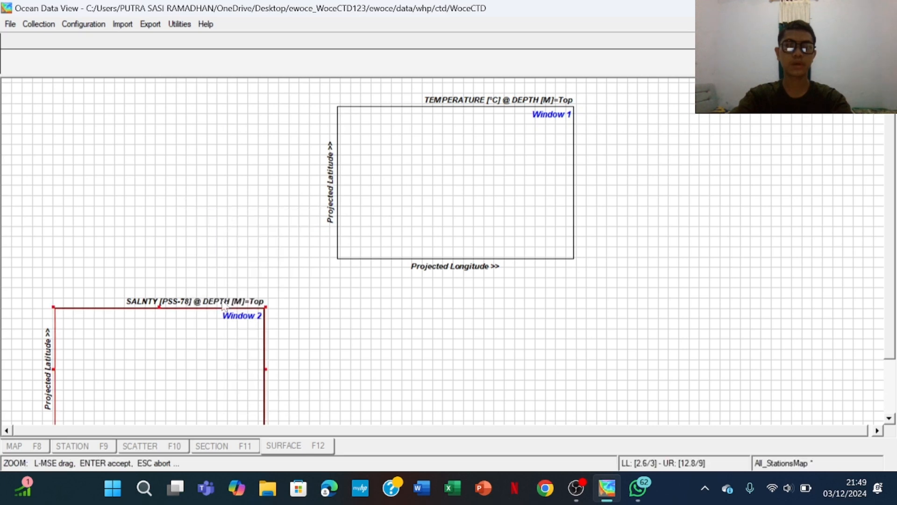
drag(212, 388, 503, 374)
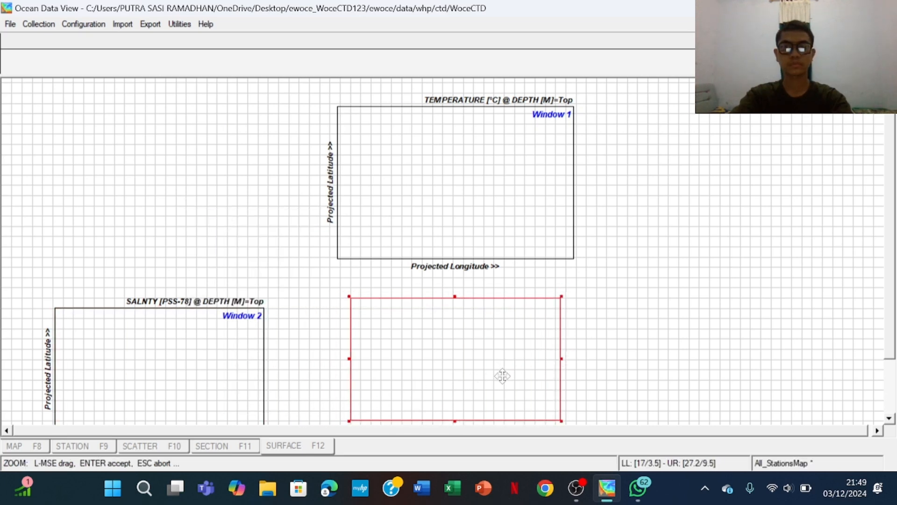
drag(563, 421, 588, 444)
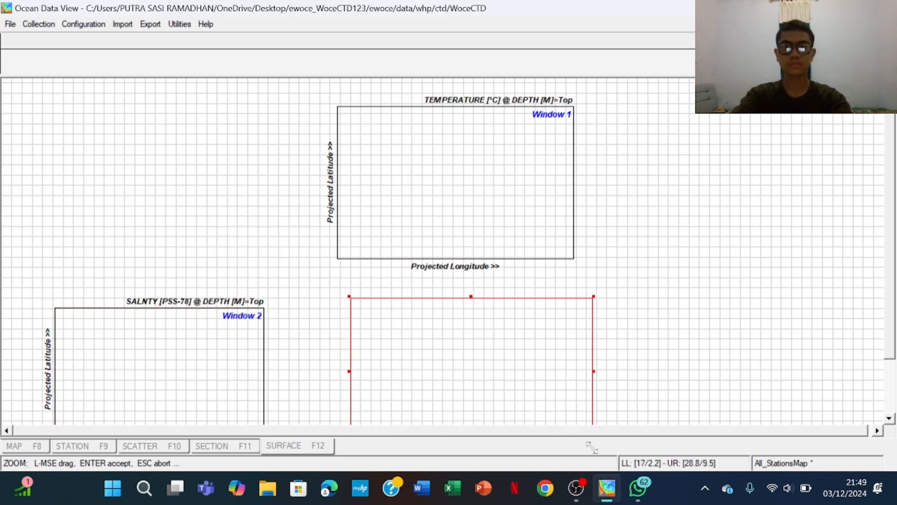
drag(522, 395, 510, 396)
key(Return)
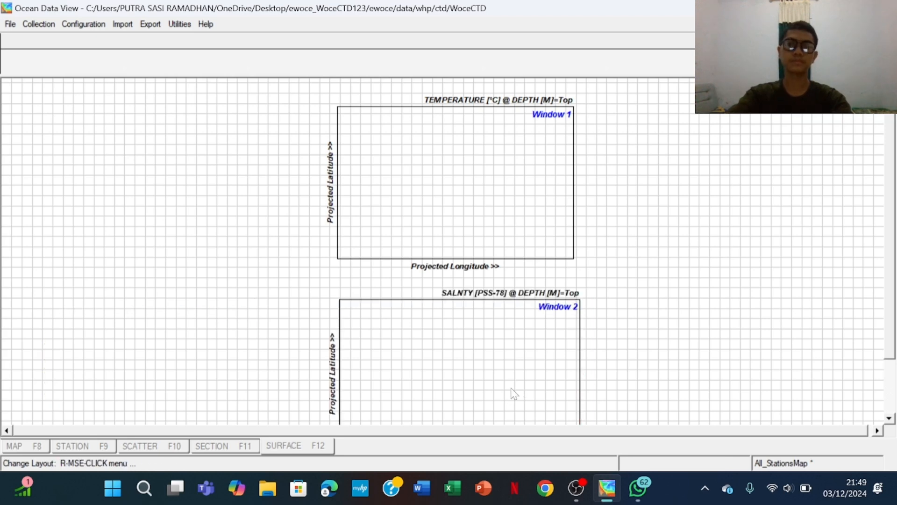
Accept the surface layout and display the surface temperature plot as a VG-gridded field with X and Y scale-lengths of 900
right_click(677, 222)
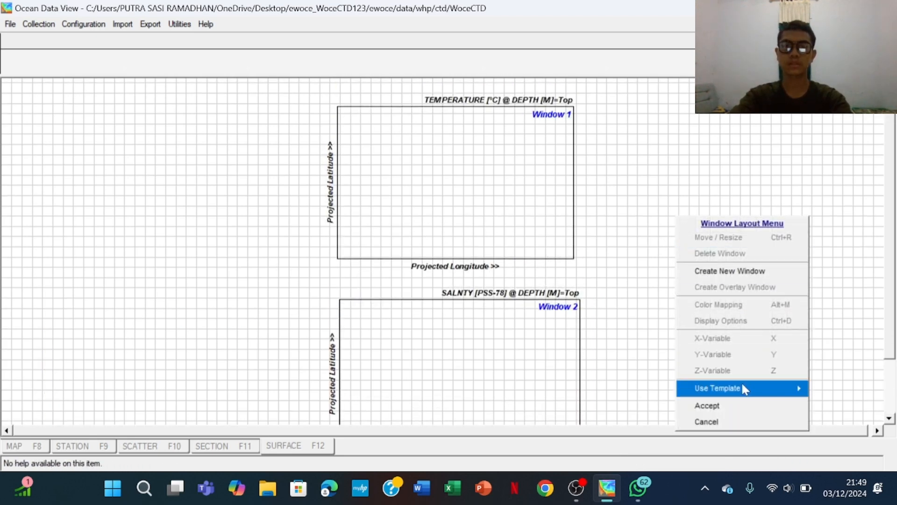
click(737, 402)
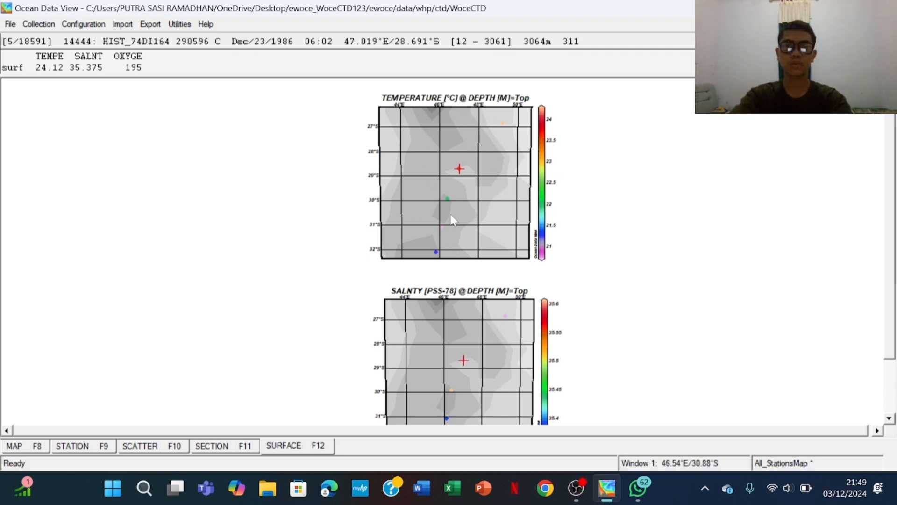
right_click(479, 161)
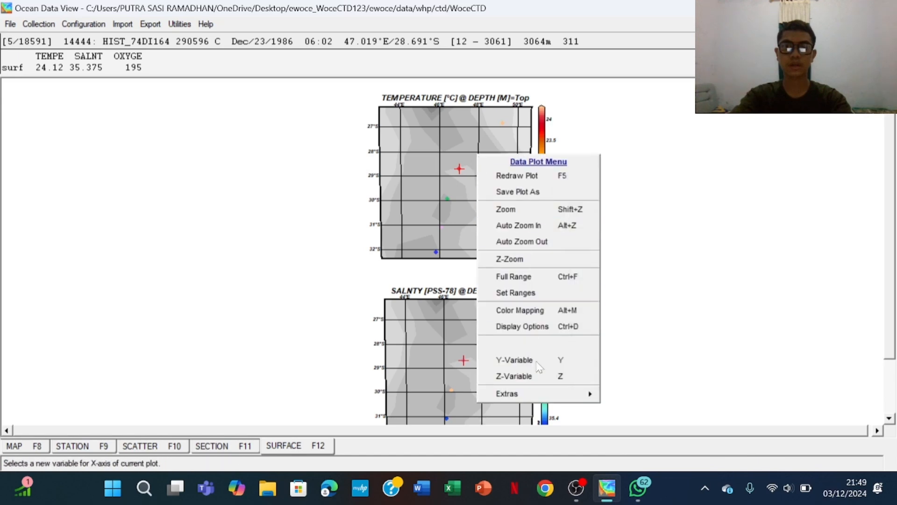
click(527, 336)
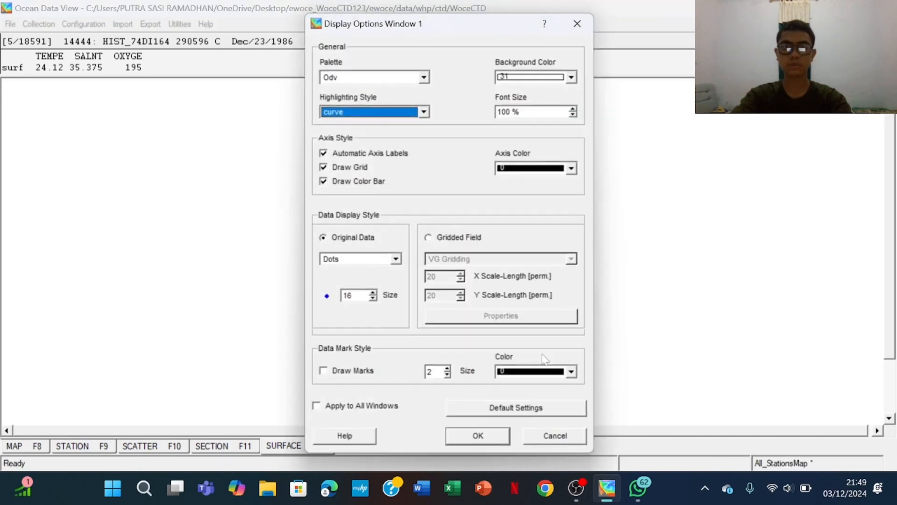
click(428, 238)
click(434, 276)
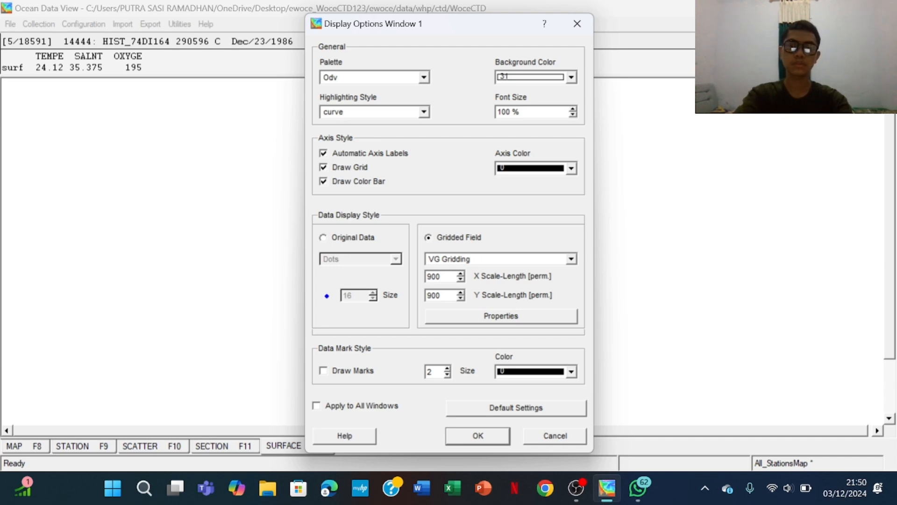
Add contour lines from 20.5 to 24.5 in increments of 0.5 to the surface temperature plot and apply the display options
click(518, 318)
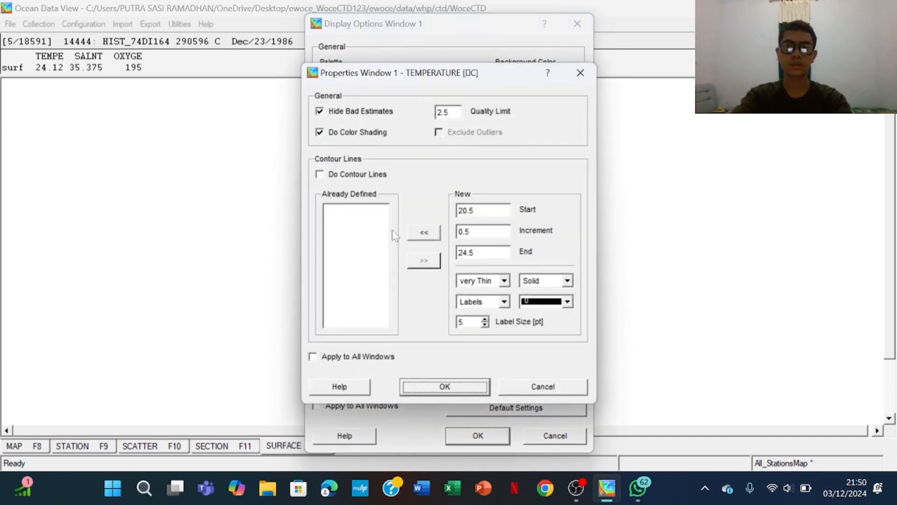
click(412, 236)
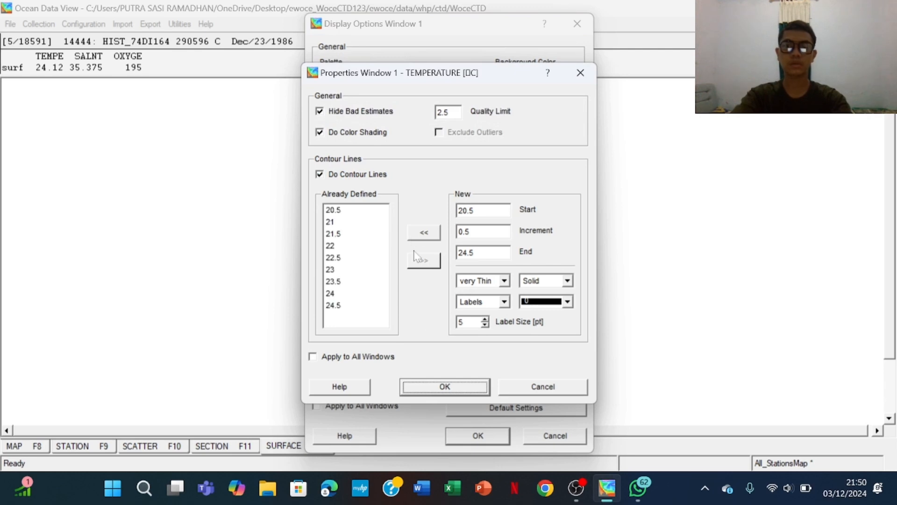
click(438, 393)
click(477, 434)
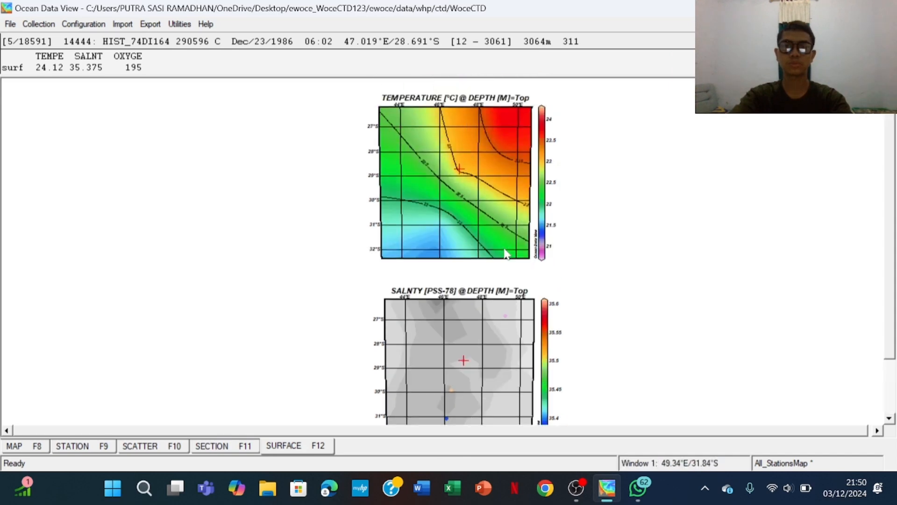
Display the surface salinity plot as a VG-gridded field with X and Y scale-lengths of 900
scroll(505, 247, down, 2)
scroll(435, 223, up, 2)
scroll(423, 245, down, 2)
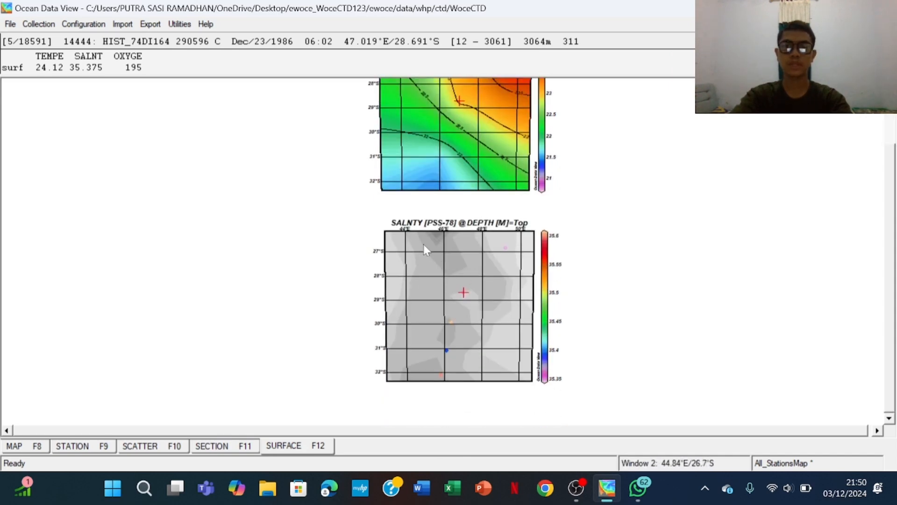
right_click(499, 246)
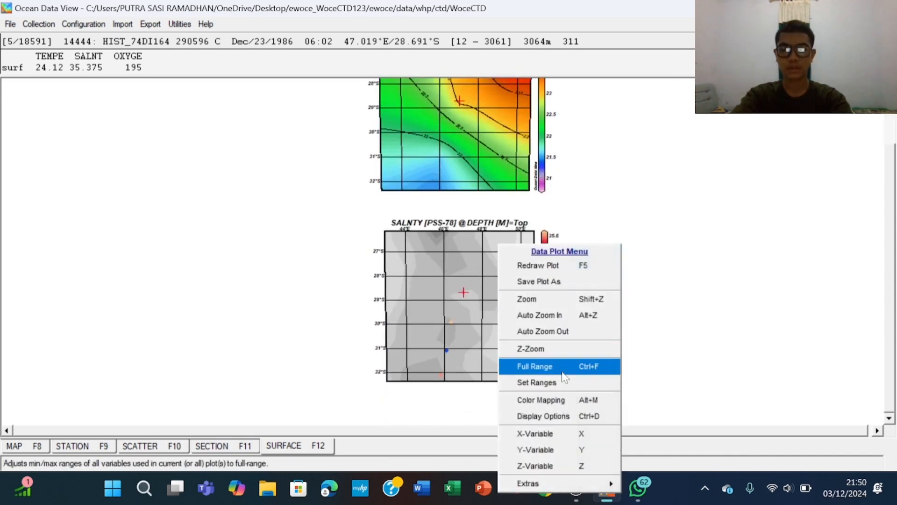
click(566, 422)
click(452, 237)
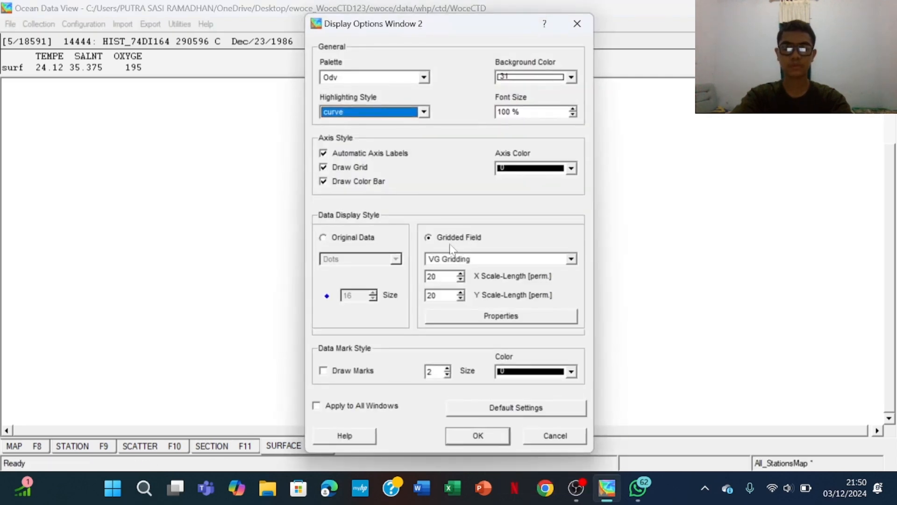
click(436, 277)
key(BackSpace)
key(BackSpace)
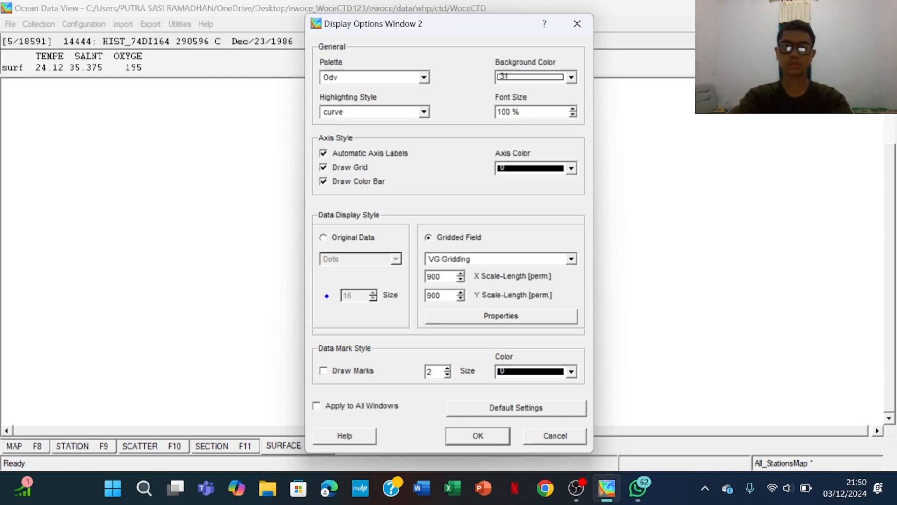
Add salinity contour lines from 35.325 to 35.625 in increments of 0.025, restore the Y scale-length to 900 and apply the options
click(488, 318)
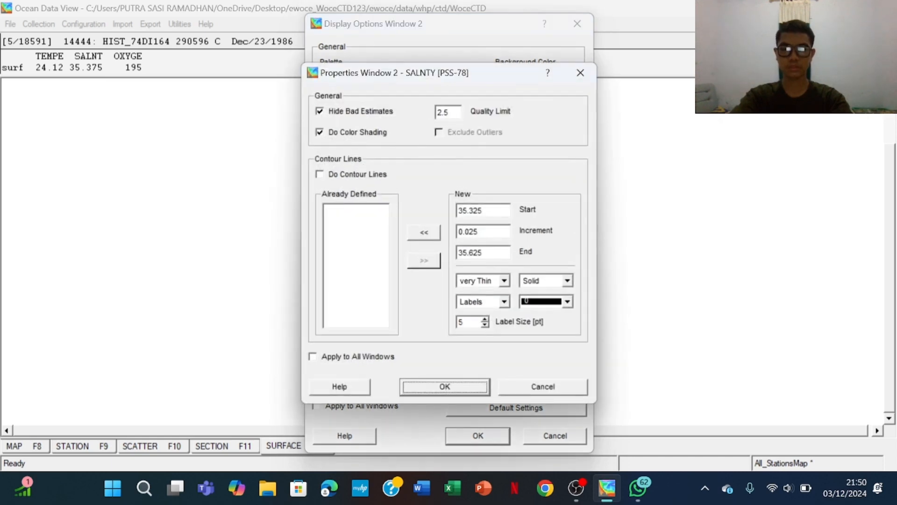
click(433, 239)
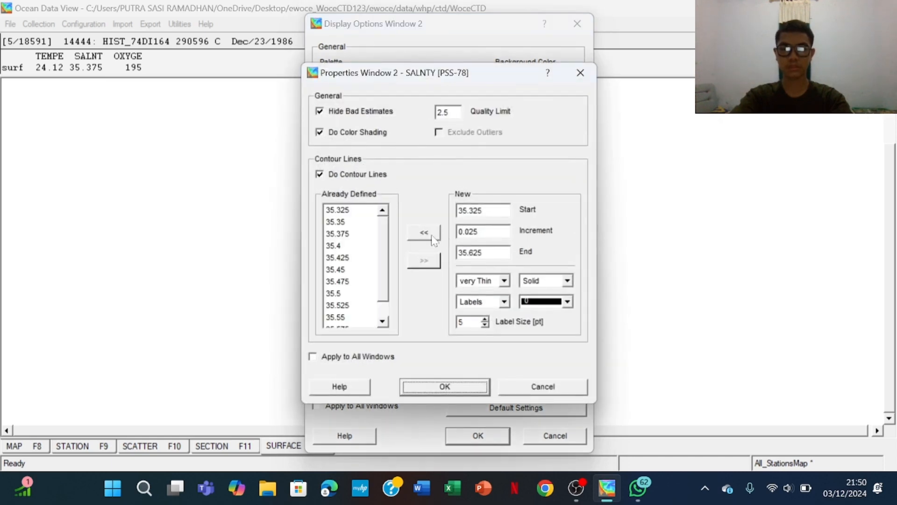
click(445, 387)
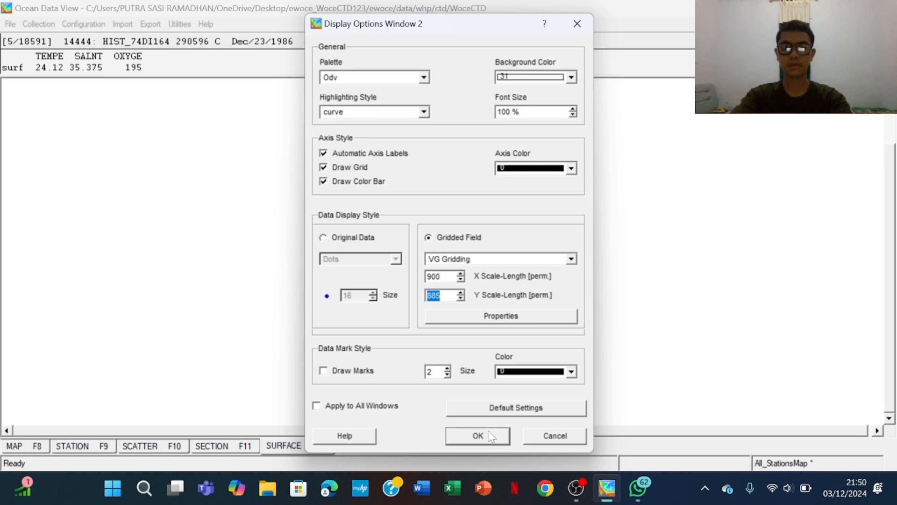
key(BackSpace)
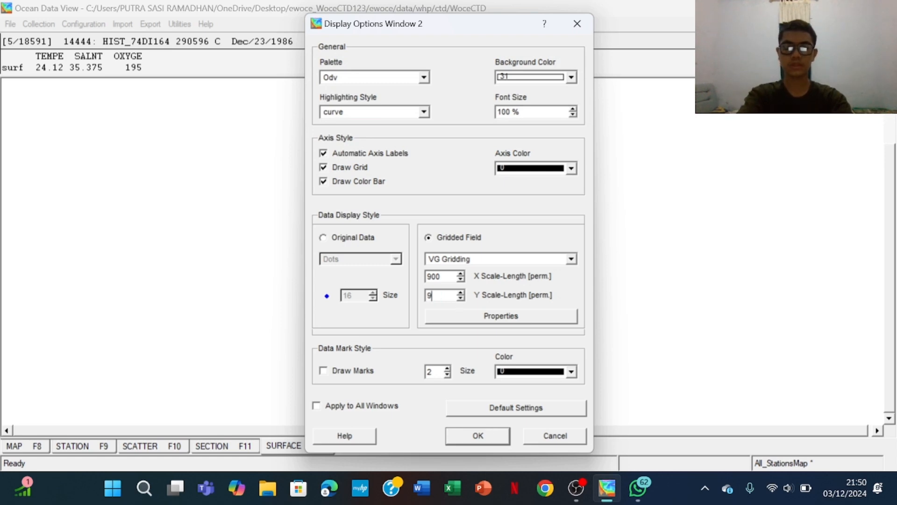
click(484, 441)
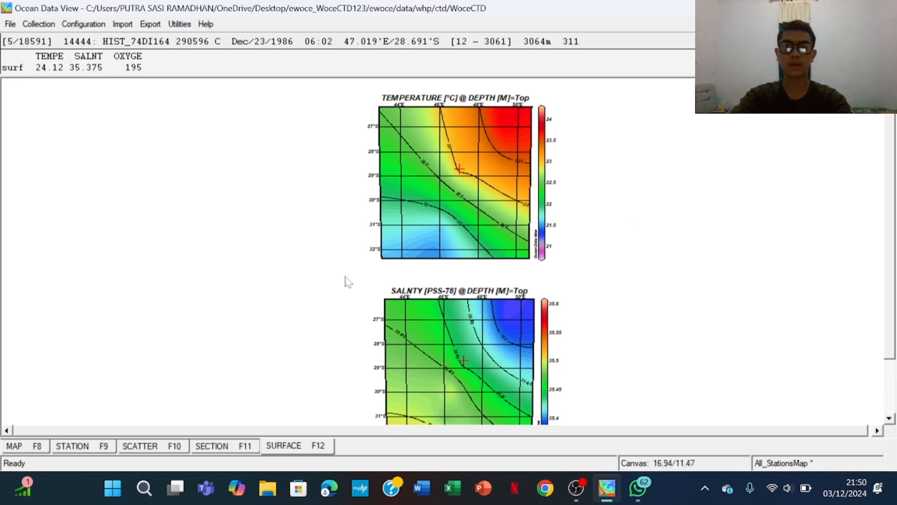
Save the surface plot canvas as a JPEG file named tutorialyutup at 300 dpi
click(10, 25)
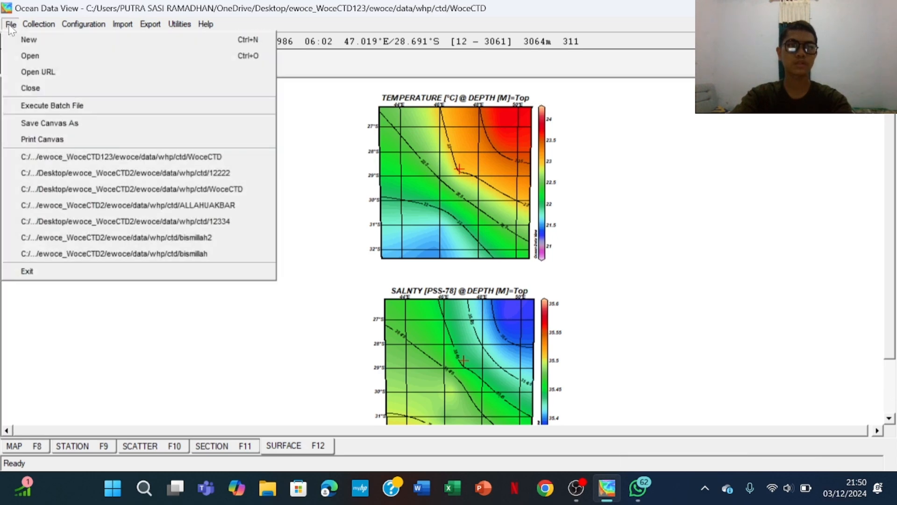
click(46, 124)
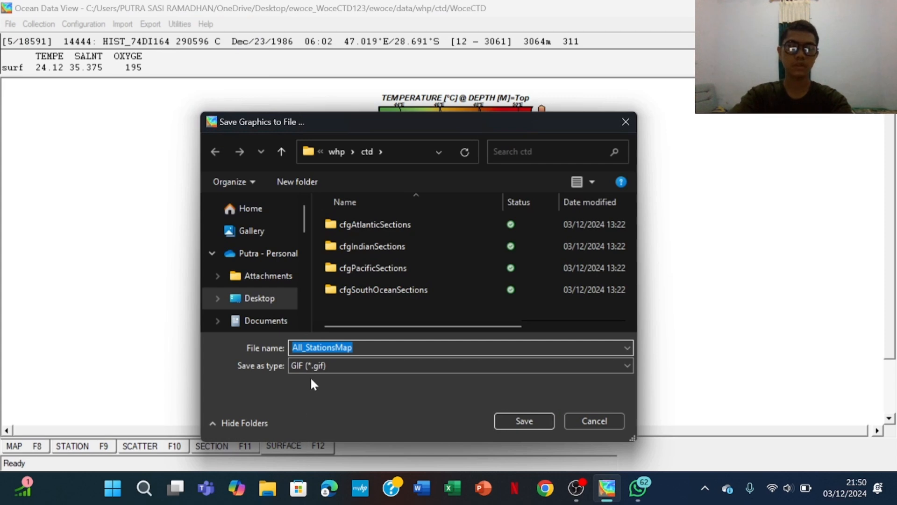
click(312, 367)
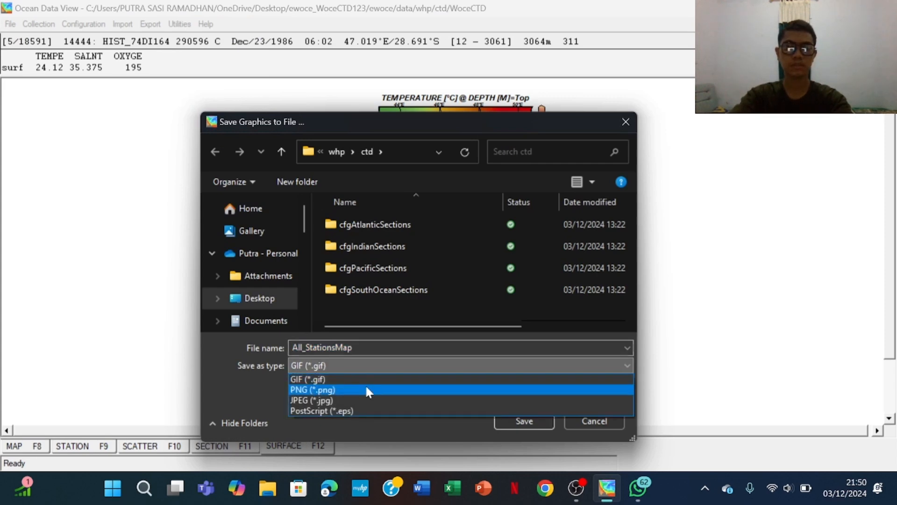
click(357, 399)
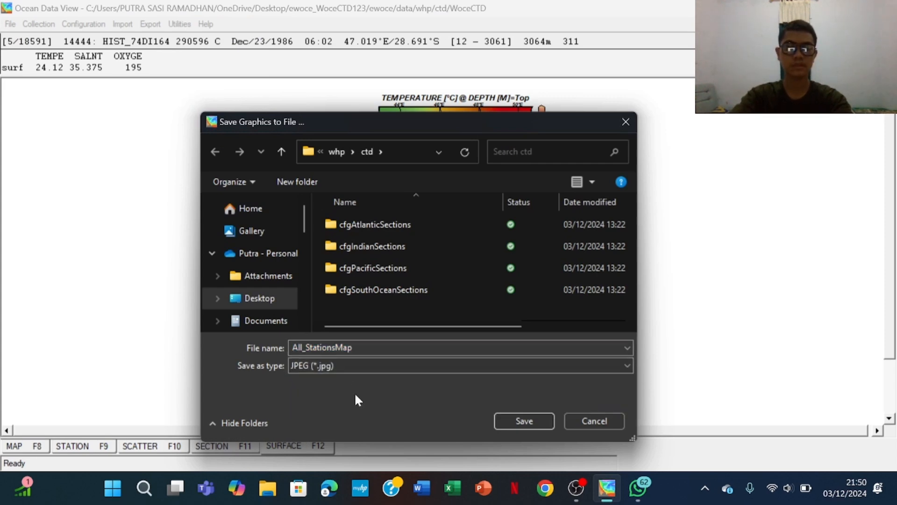
click(327, 348)
text(tuto)
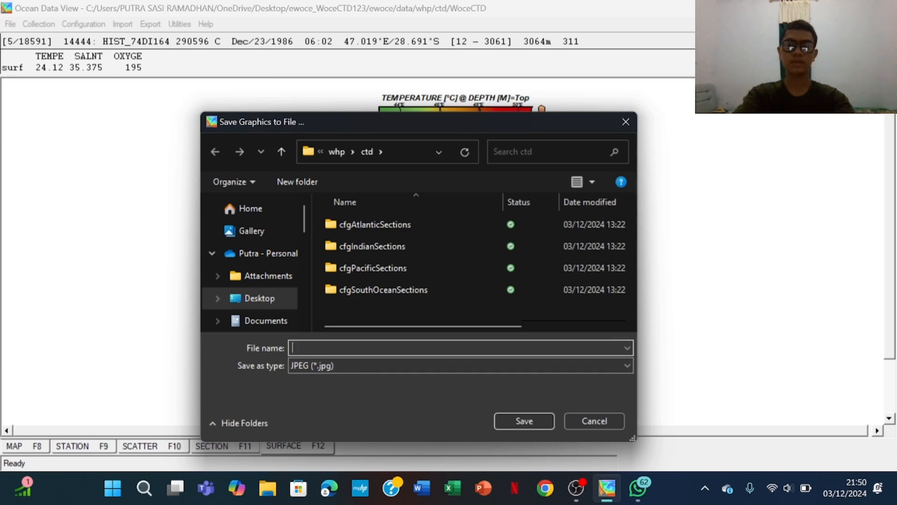
text(rialyutup)
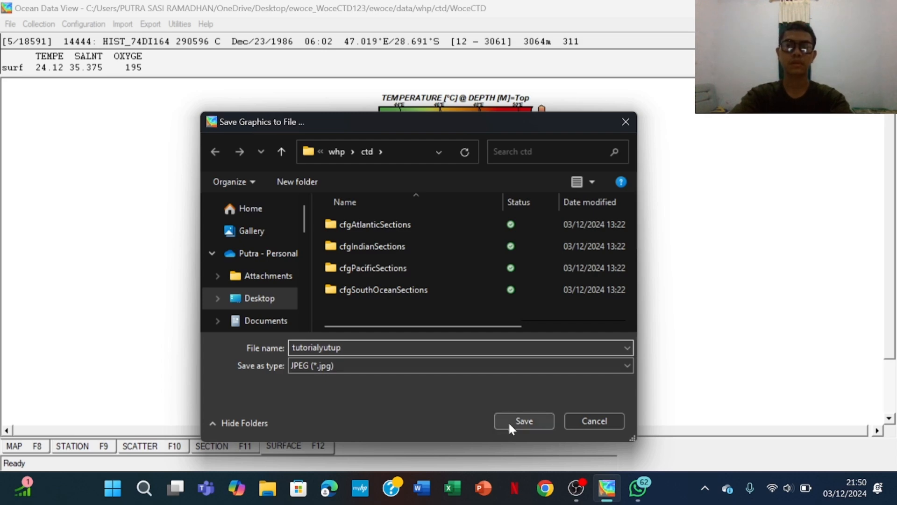
click(508, 421)
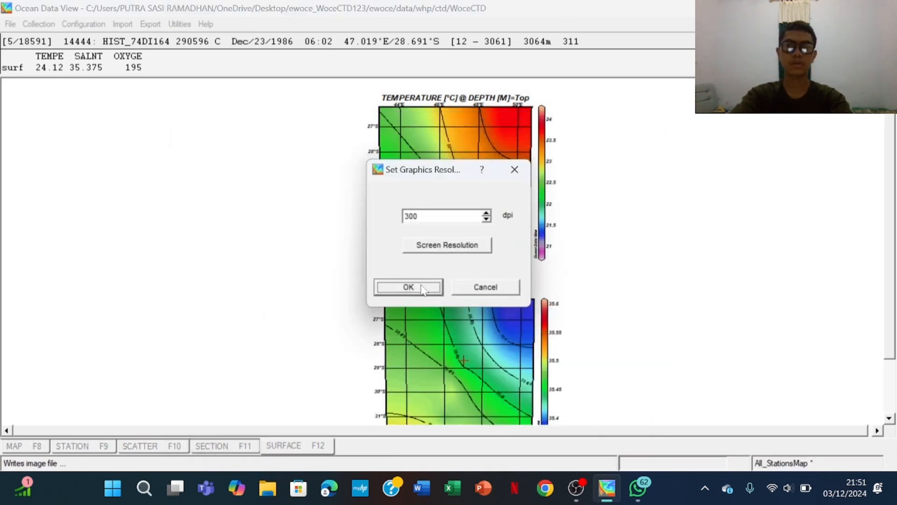
click(409, 287)
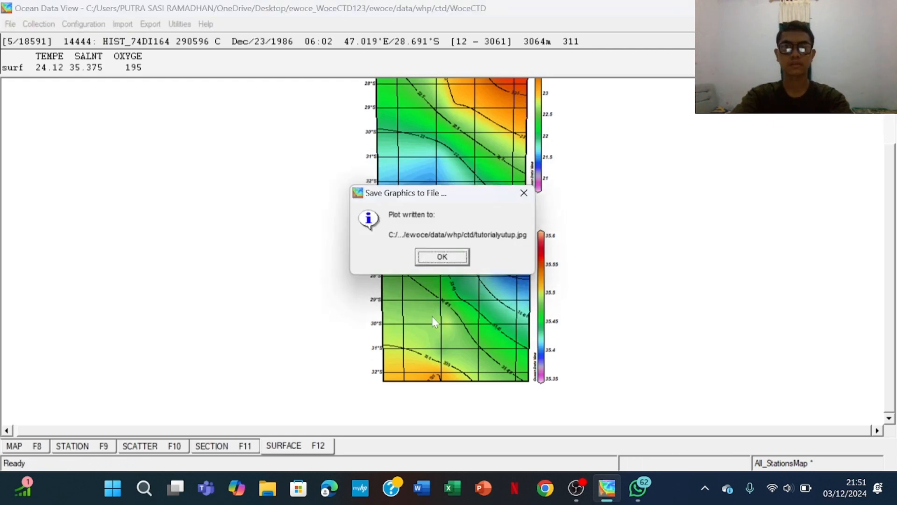
click(439, 258)
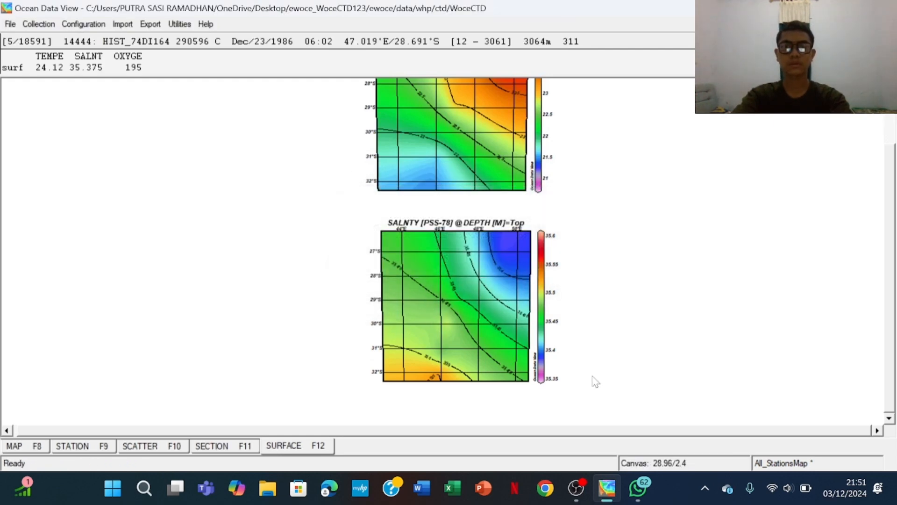
scroll(595, 381, up, 1)
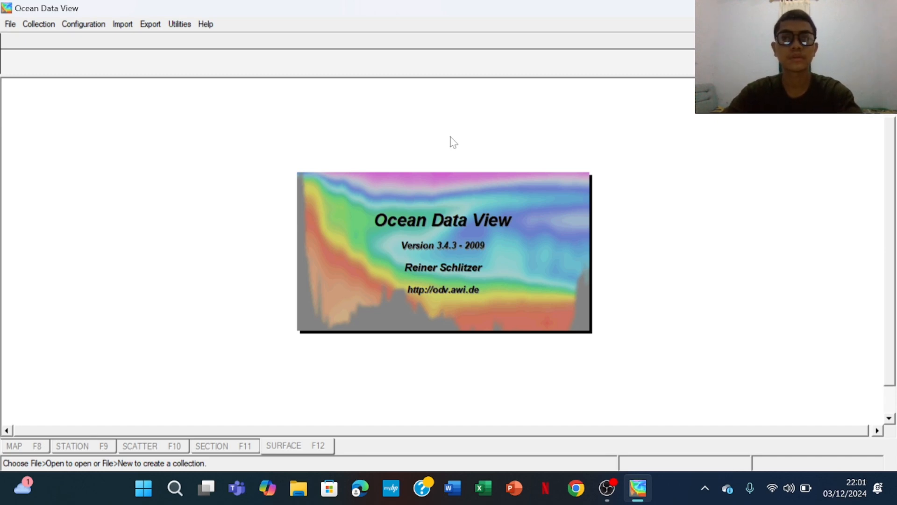
Create a new collection named petayutup with manually specified variables
click(10, 24)
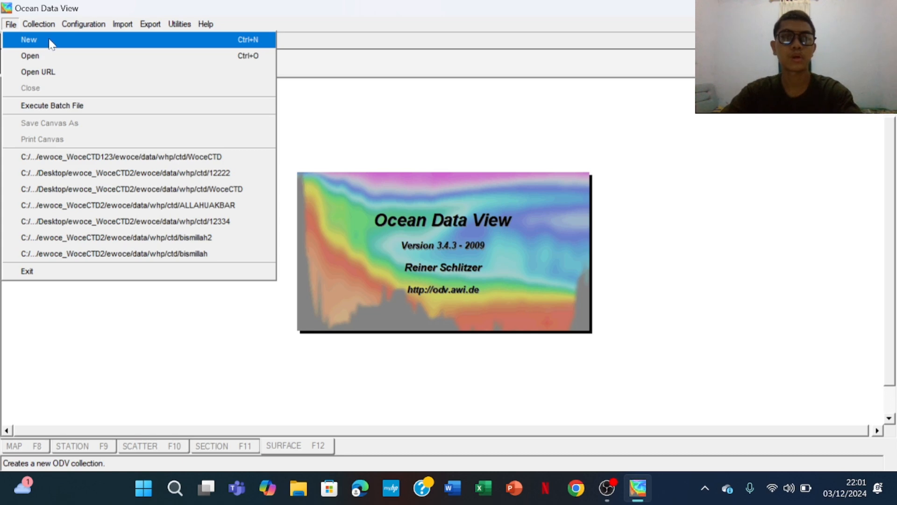
click(29, 40)
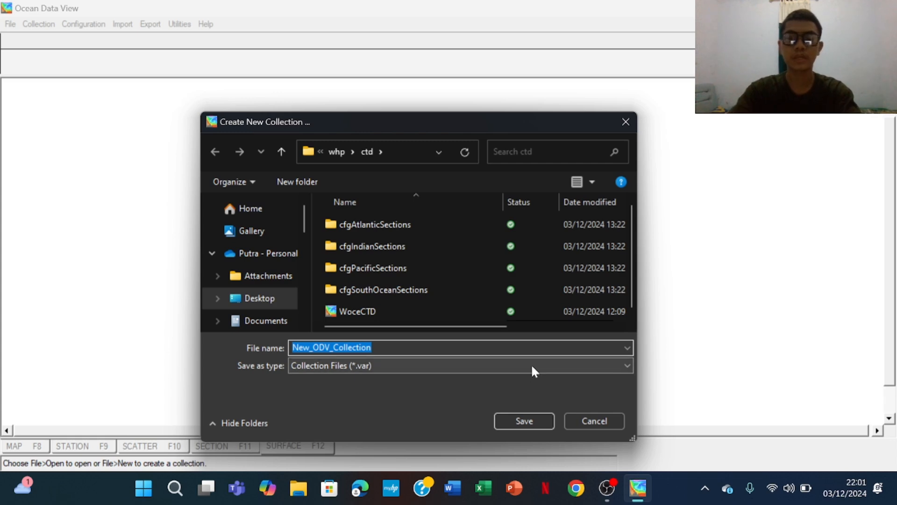
key(BackSpace)
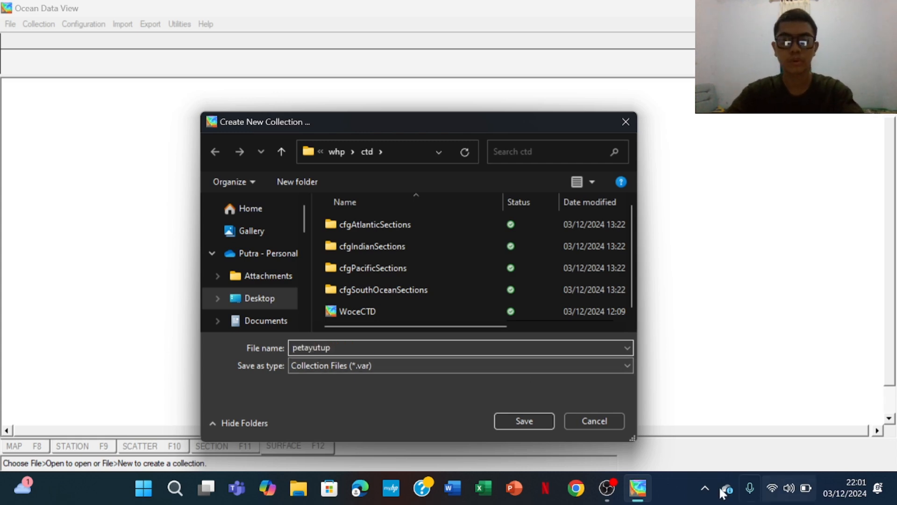
click(523, 421)
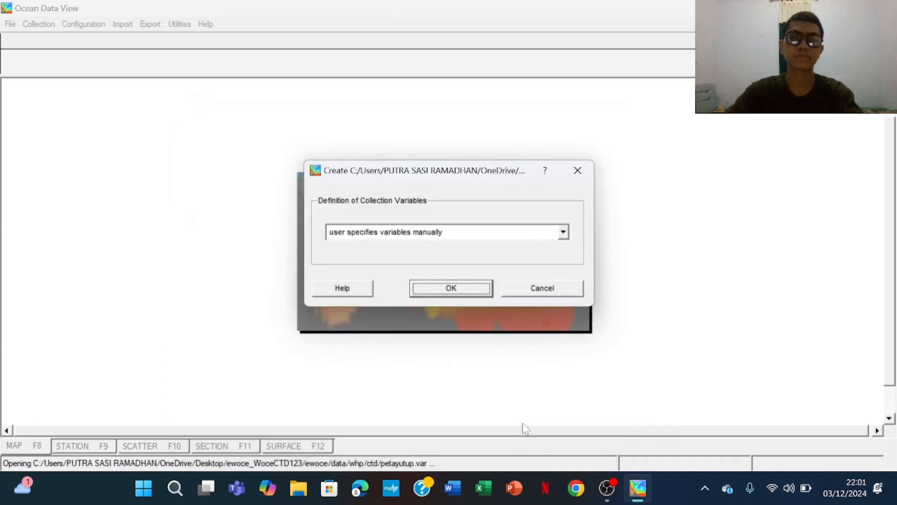
click(452, 293)
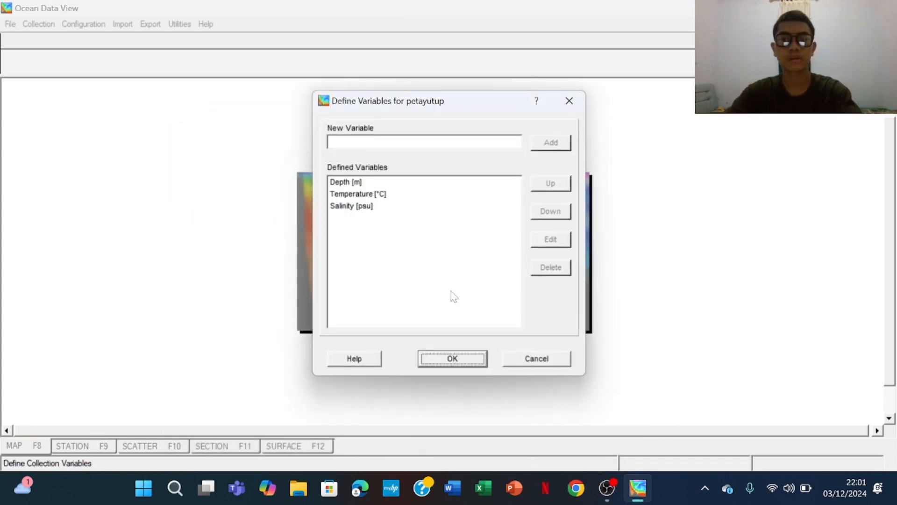
Add the variable DO to the variables of the petayutup collection
click(420, 141)
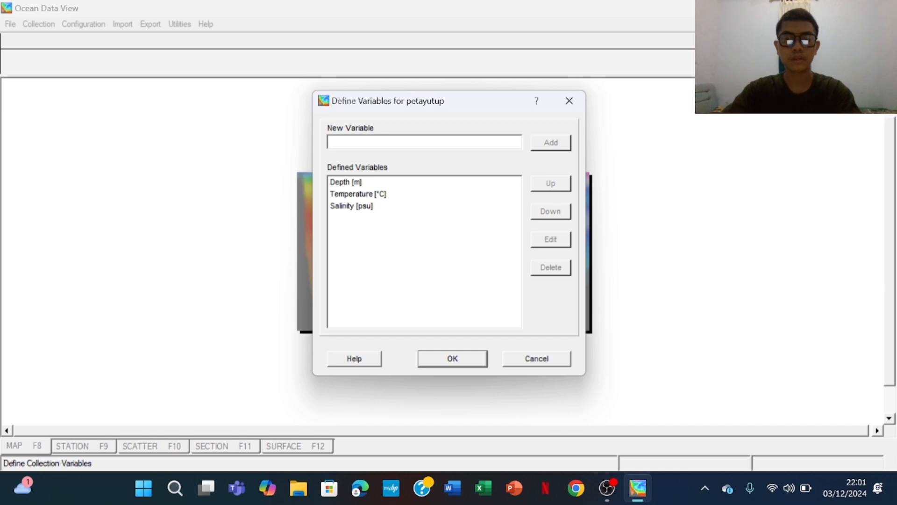
text(DO)
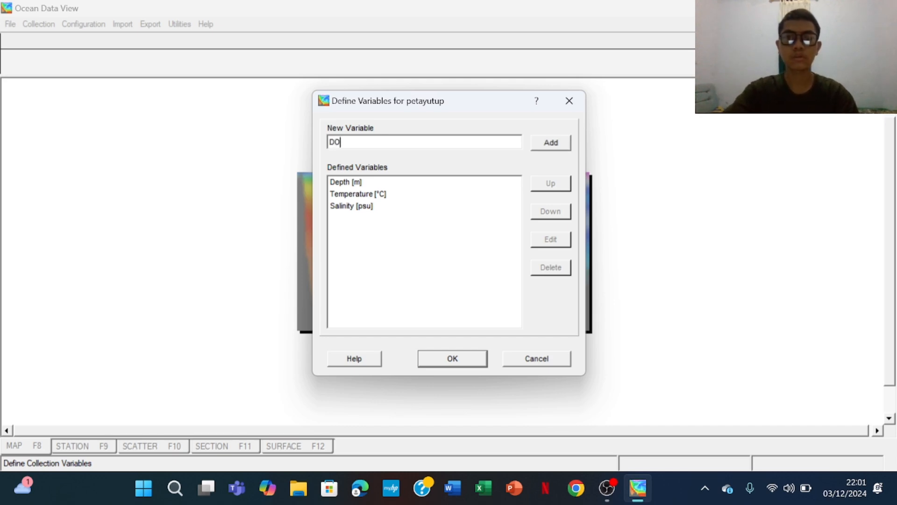
click(559, 141)
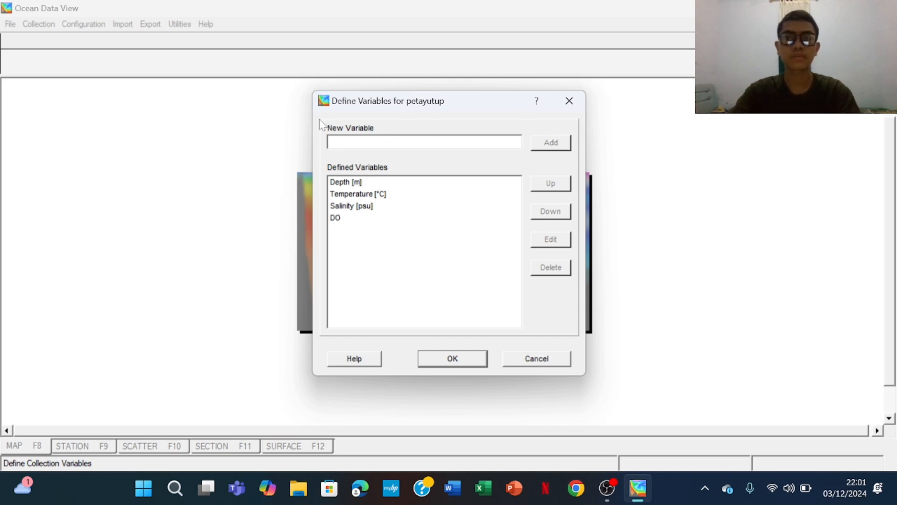
Add the variable PH to the petayutup collection and accept the variable definitions
text(PH)
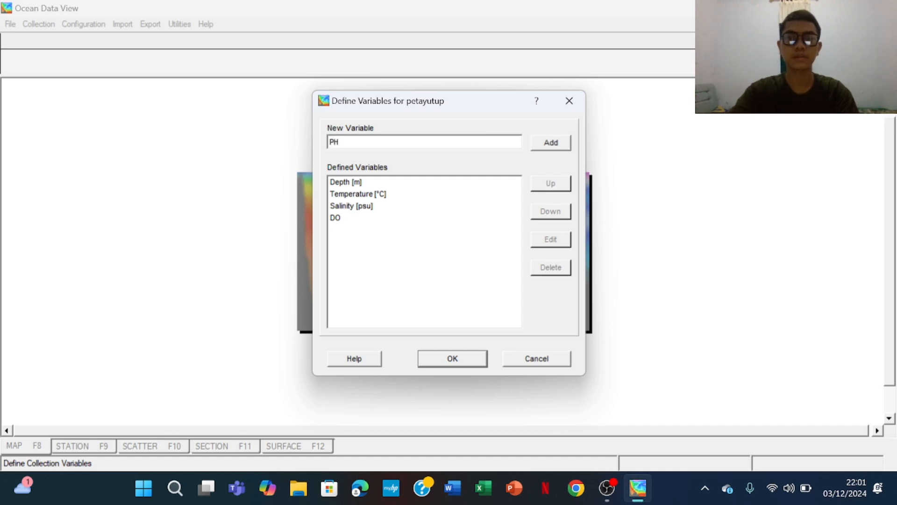
click(565, 147)
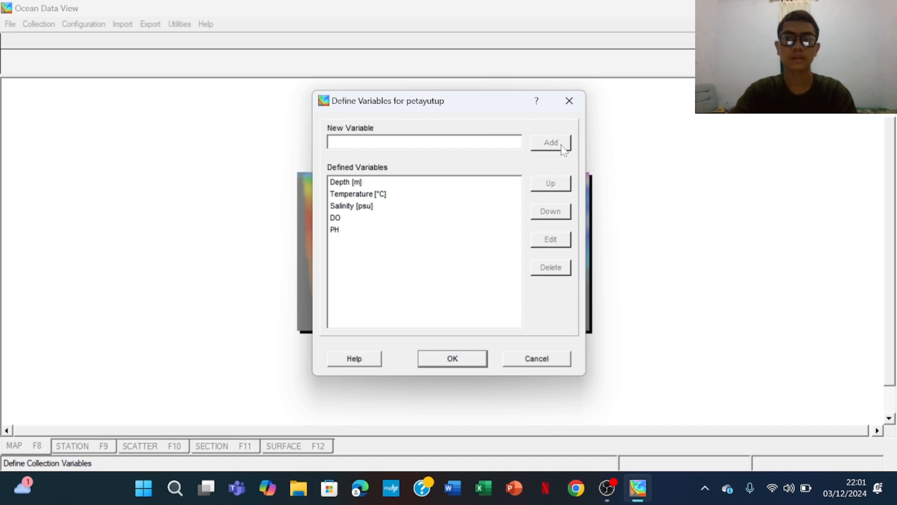
click(463, 359)
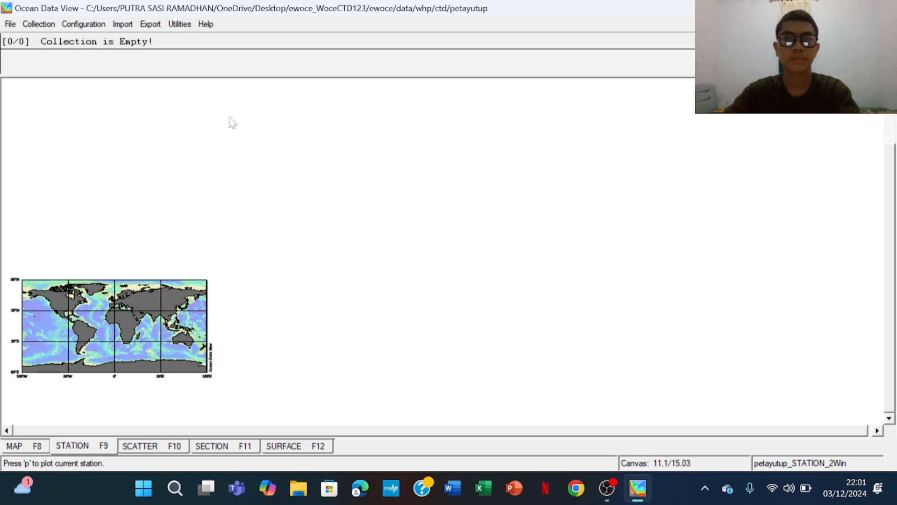
Import the ODV spreadsheet file Kelas A from the Desktop, accepting the TAB separator and default file properties
click(119, 27)
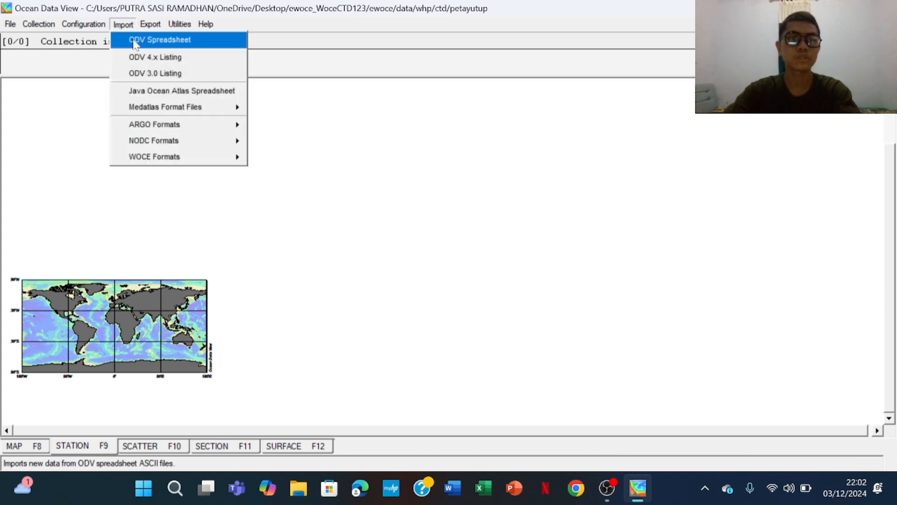
click(134, 41)
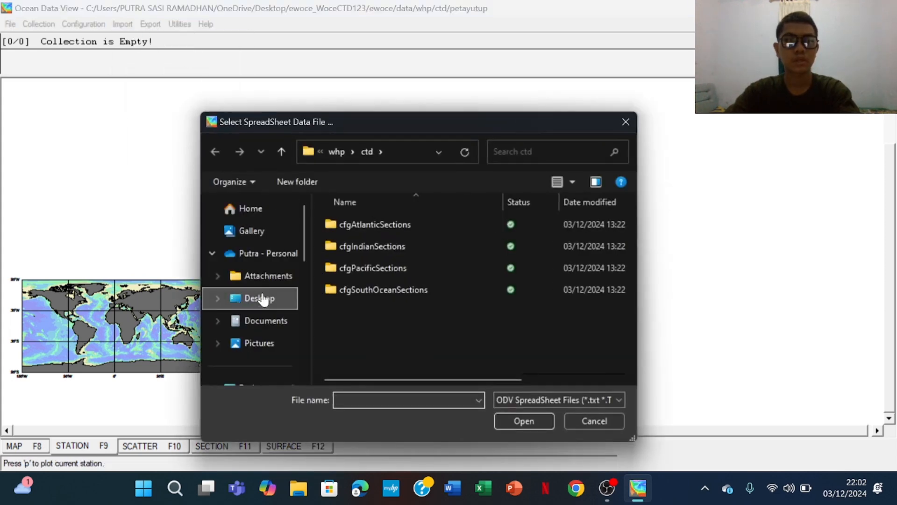
click(260, 299)
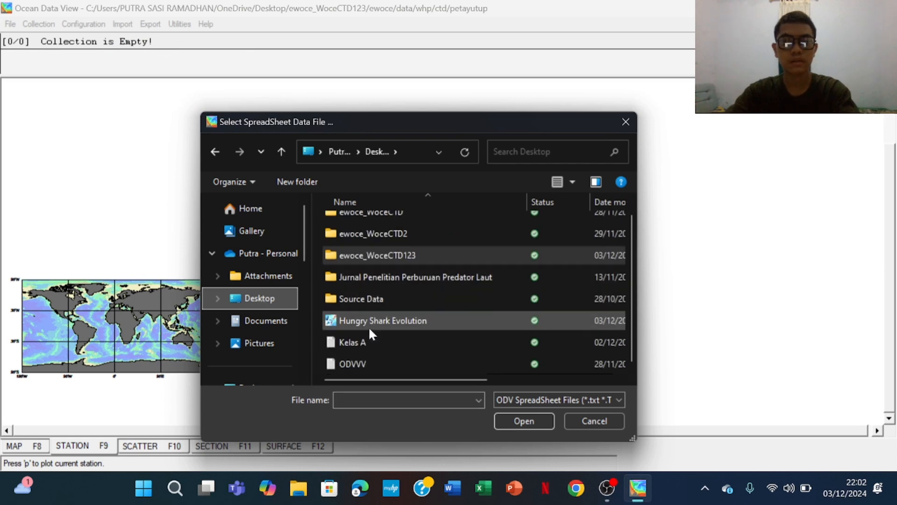
click(366, 343)
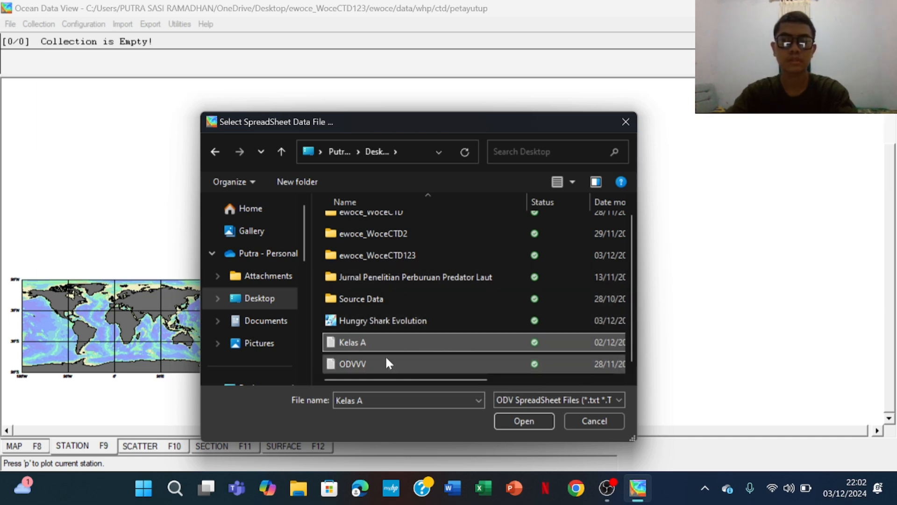
click(524, 421)
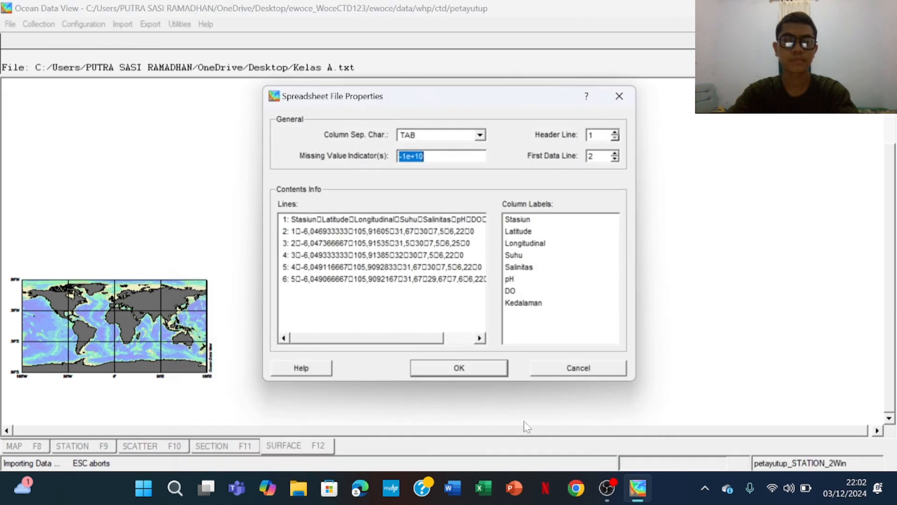
click(463, 366)
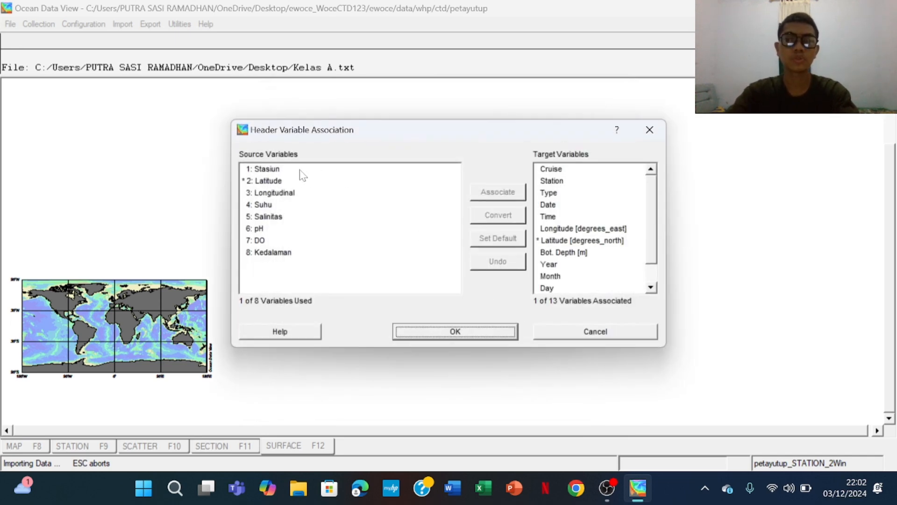
Associate the header variables Stasiun with Station and Longitudinal with Longitude, and accept the associations
click(270, 171)
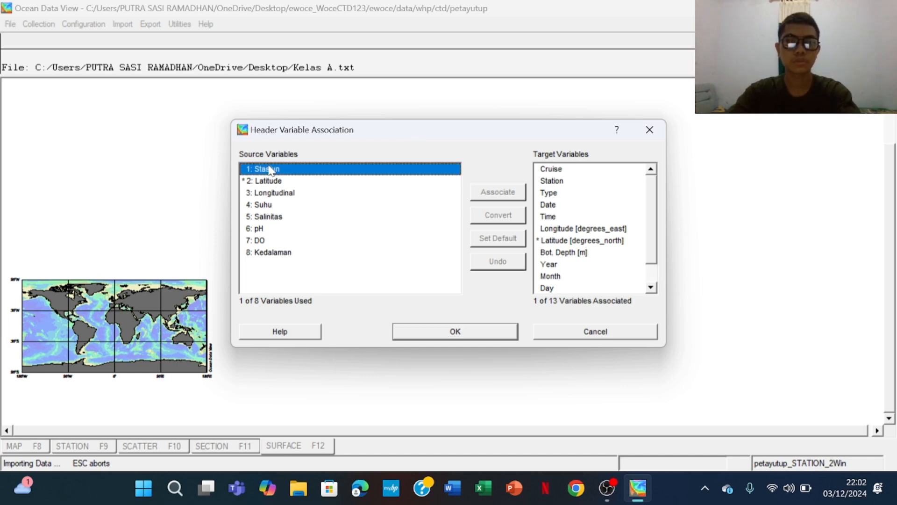
click(576, 182)
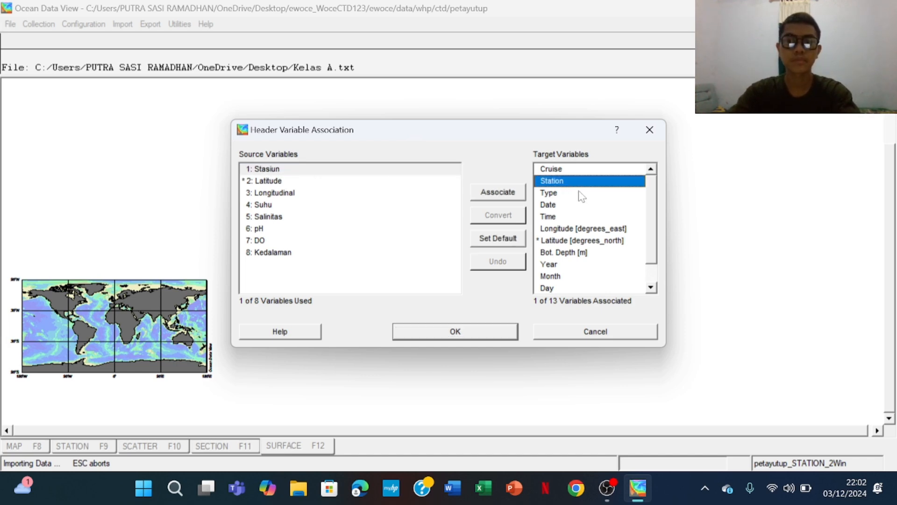
click(497, 197)
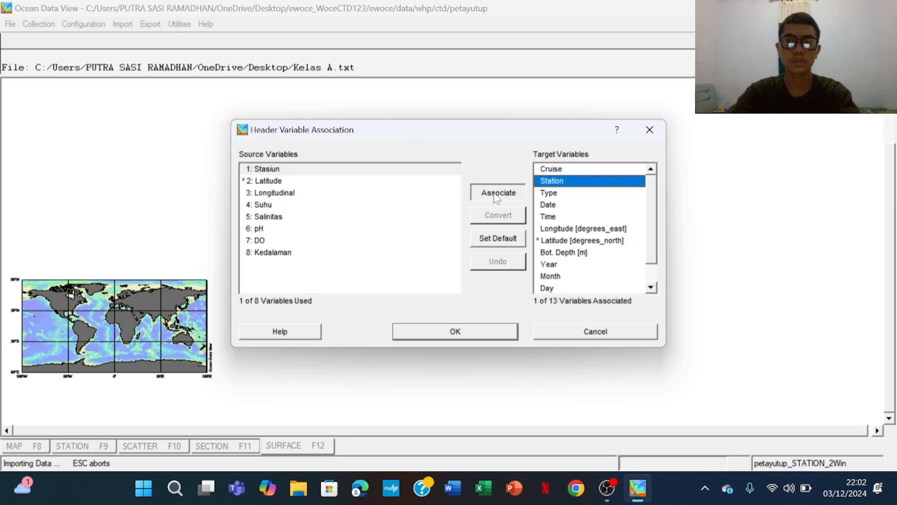
click(275, 193)
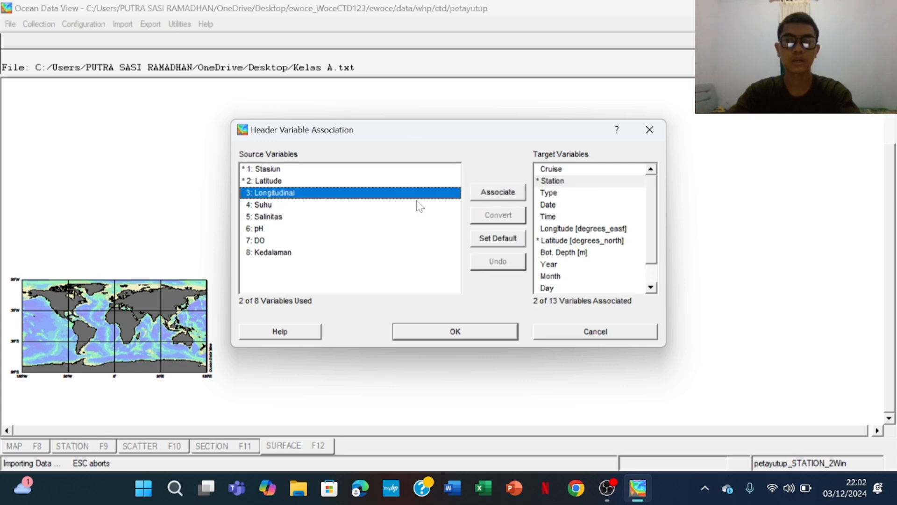
click(577, 229)
click(498, 192)
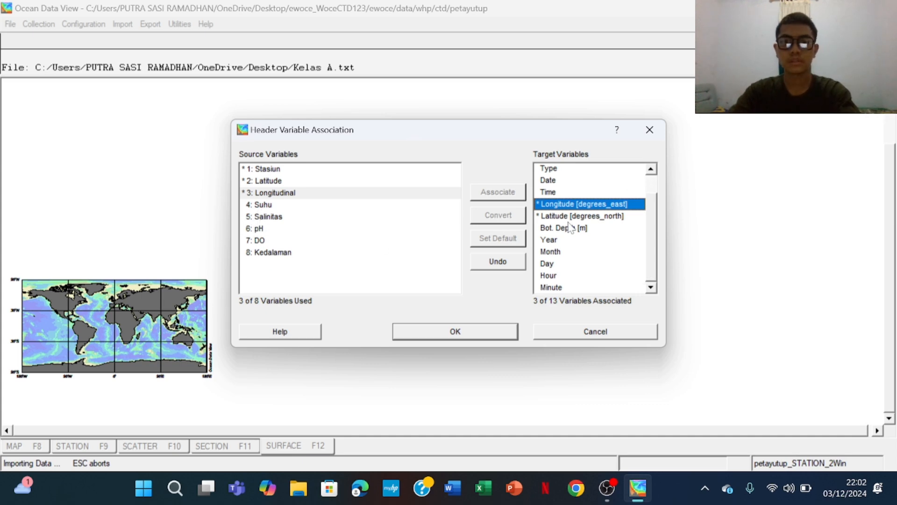
scroll(579, 252, up, 1)
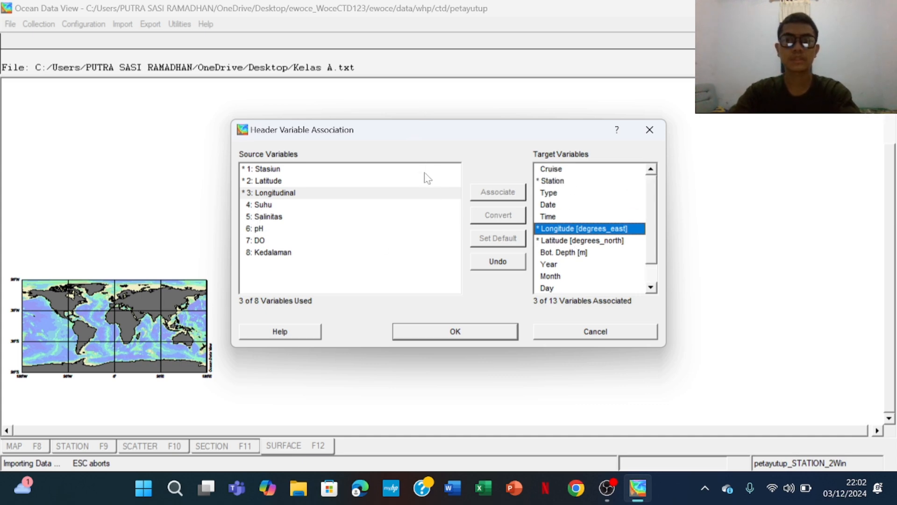
click(456, 332)
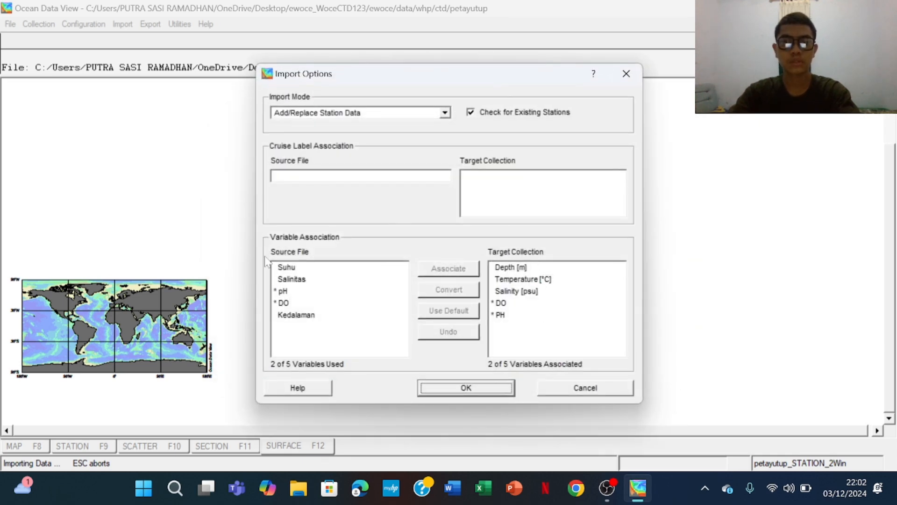
Associate Suhu with Temperature, Salinitas with Salinity and Kedalaman with Depth, and import the station data
click(286, 269)
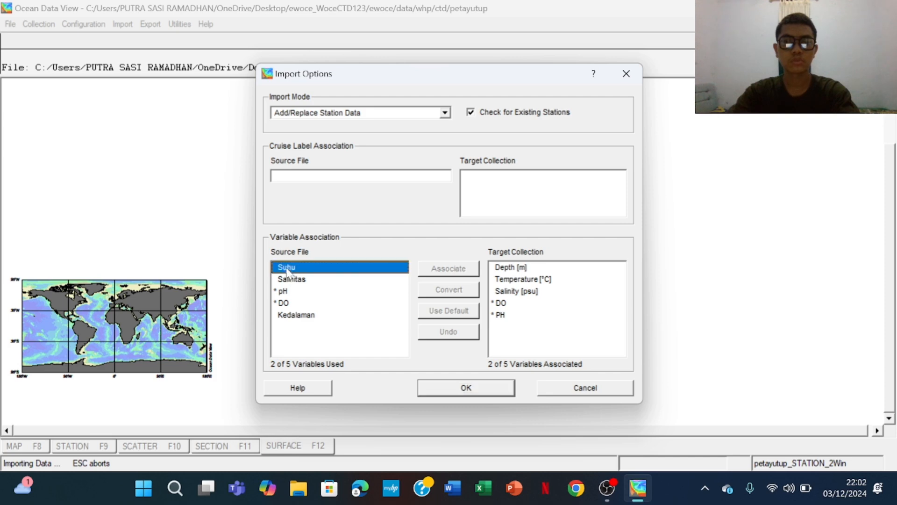
click(503, 280)
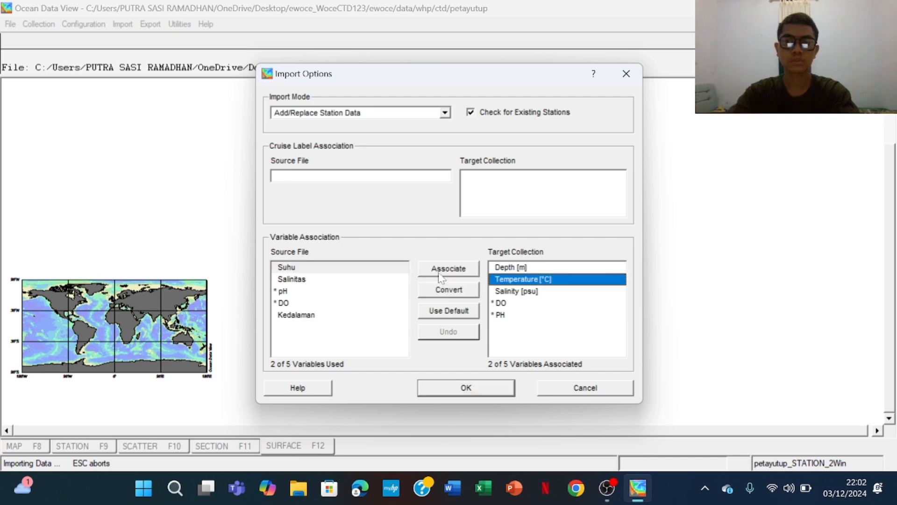
click(442, 270)
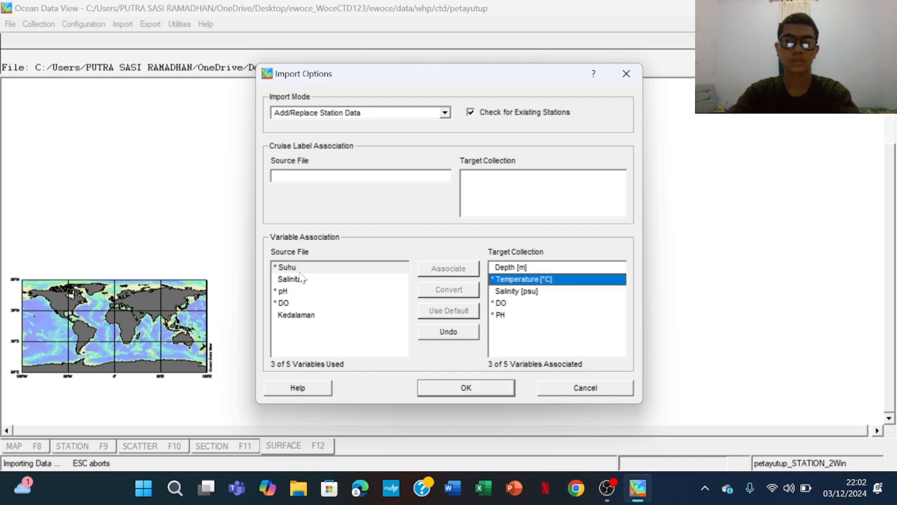
click(504, 292)
click(442, 271)
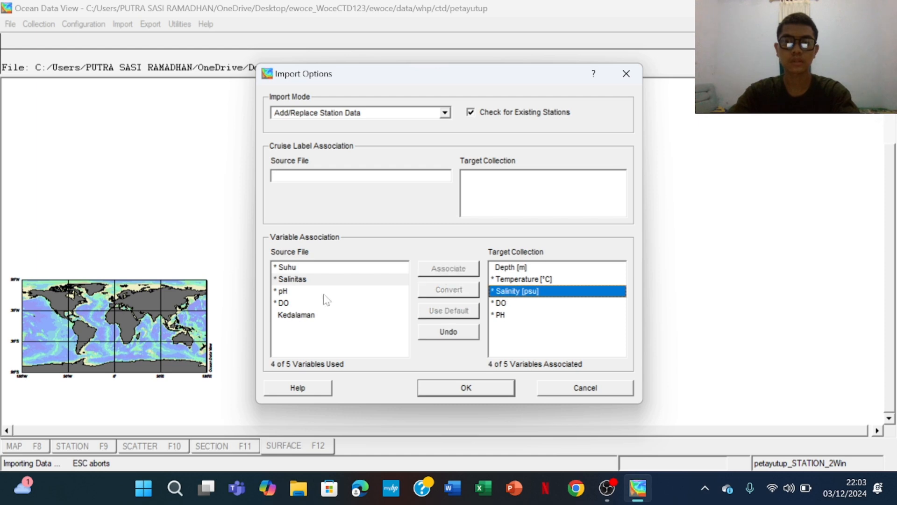
click(288, 318)
click(504, 270)
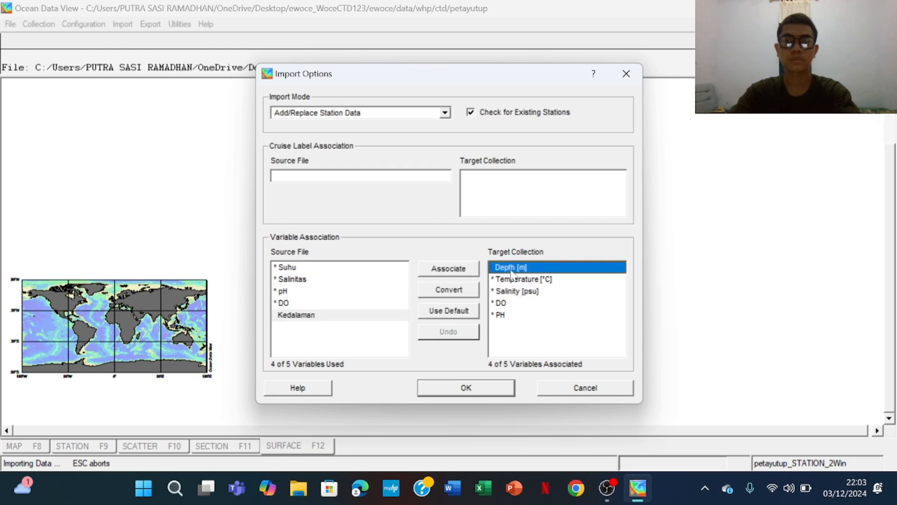
click(455, 275)
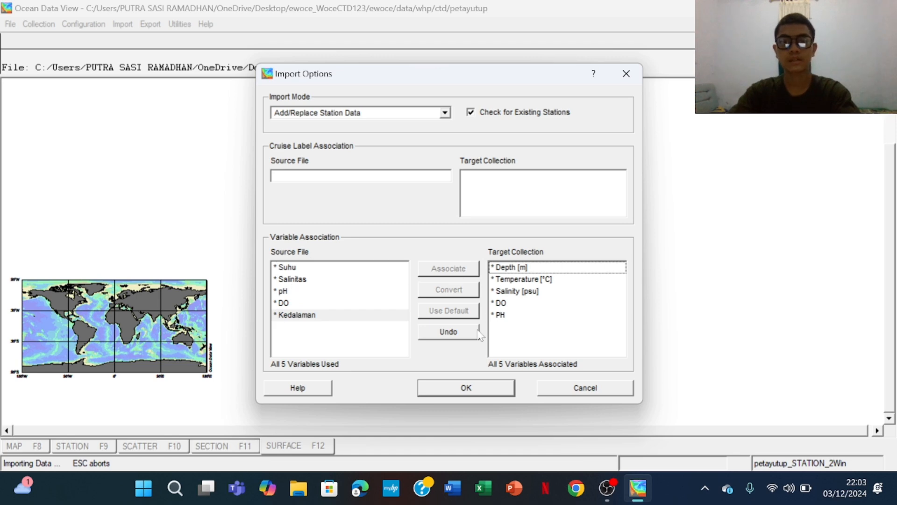
click(481, 387)
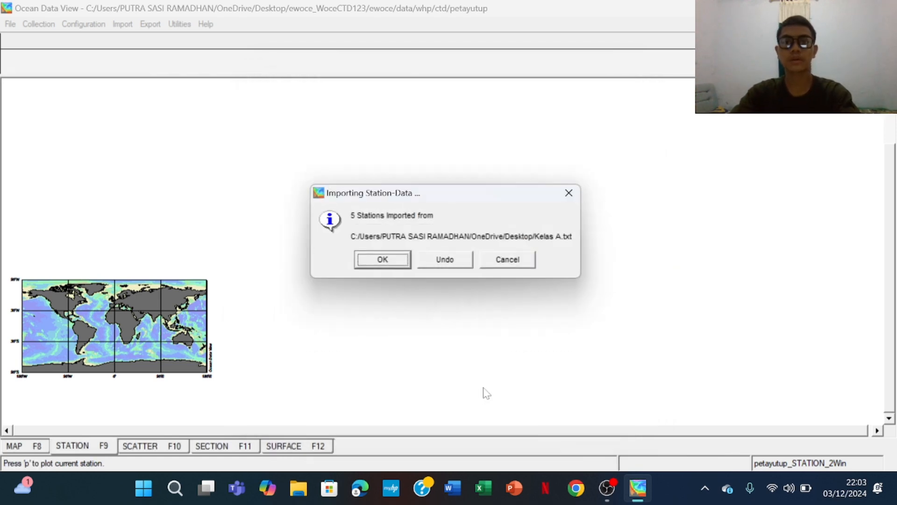
click(386, 267)
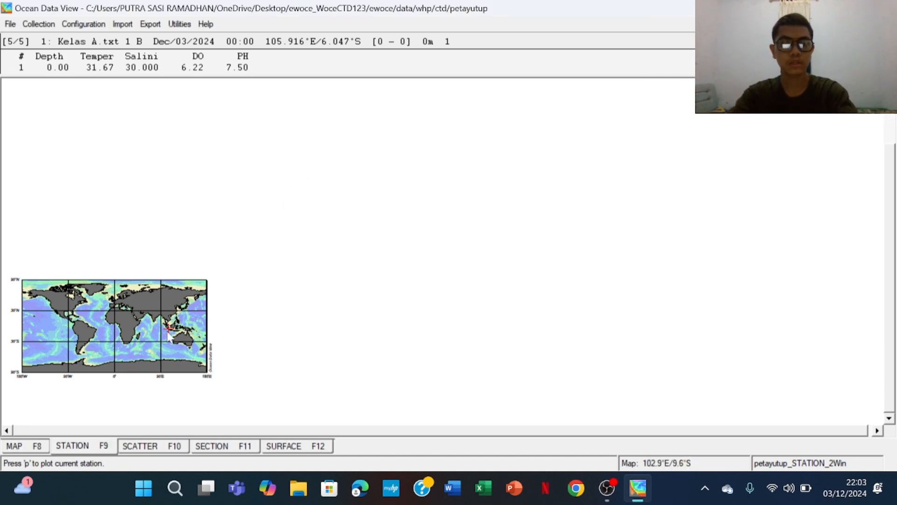
Zoom the station map to the Indonesian region, about 84.5 to 140.5°E and 21.3°S to 17.2°N
right_click(131, 320)
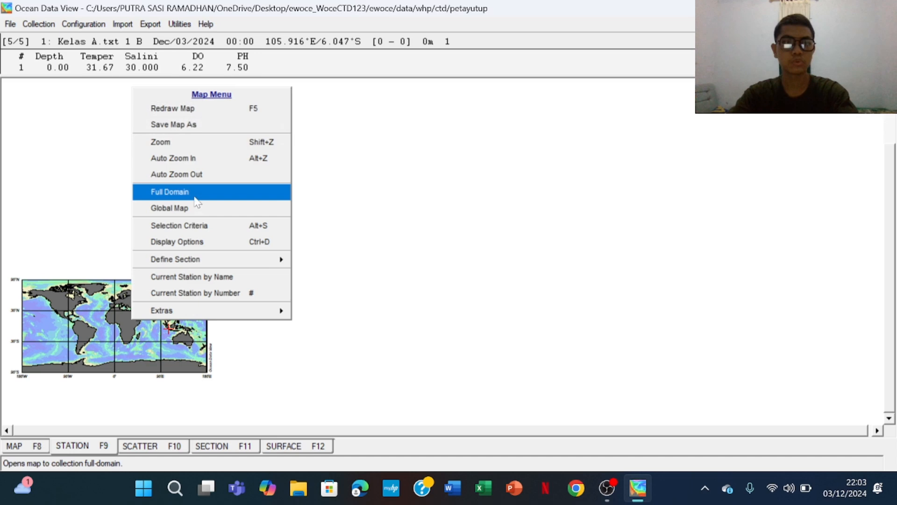
click(200, 141)
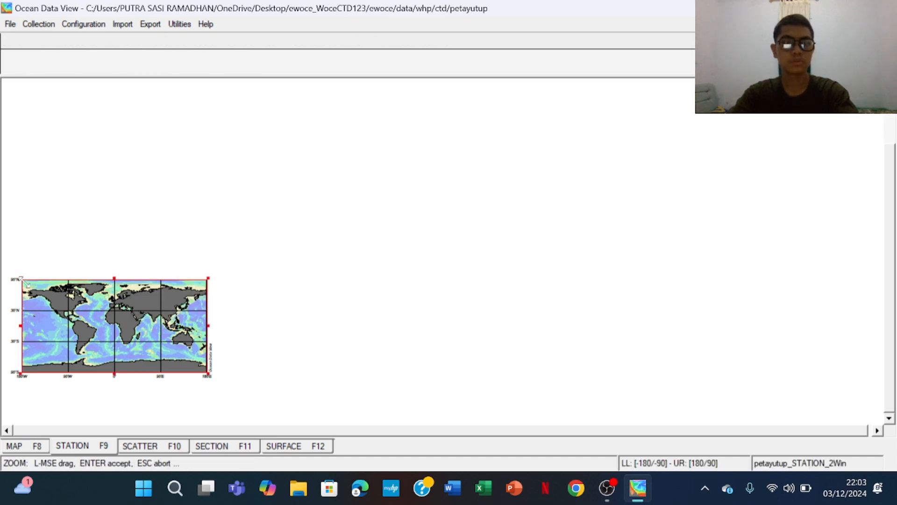
drag(23, 282, 175, 327)
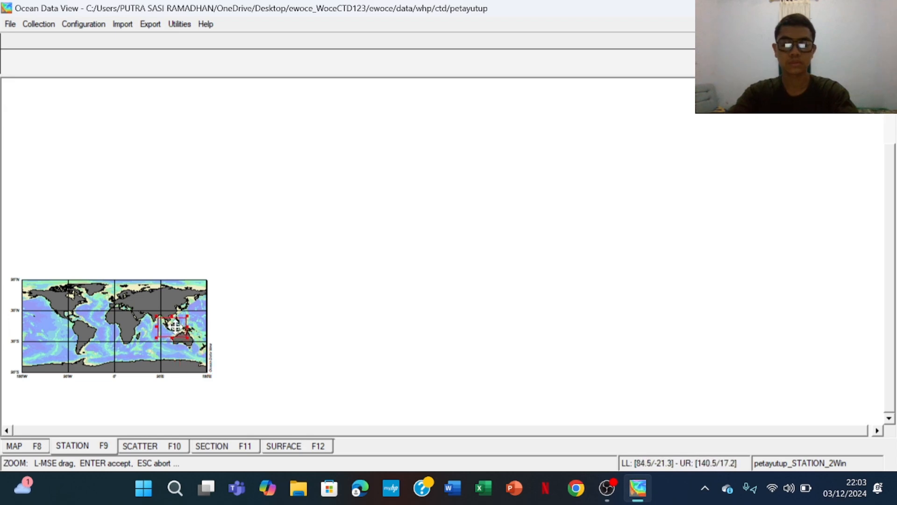
key(Return)
Zoom the map closer around the imported stations, about 101.9 to 110.8°E and 9 to 2.8°S
right_click(176, 326)
click(234, 165)
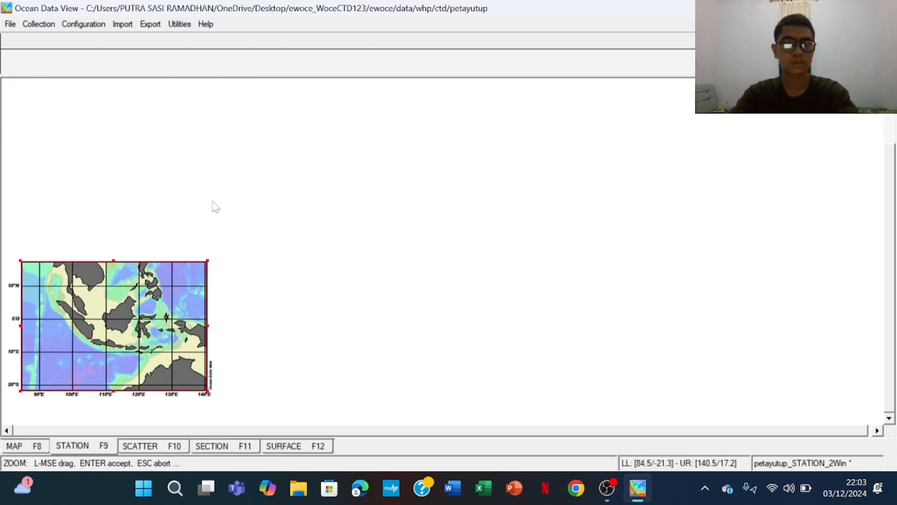
drag(207, 262, 96, 340)
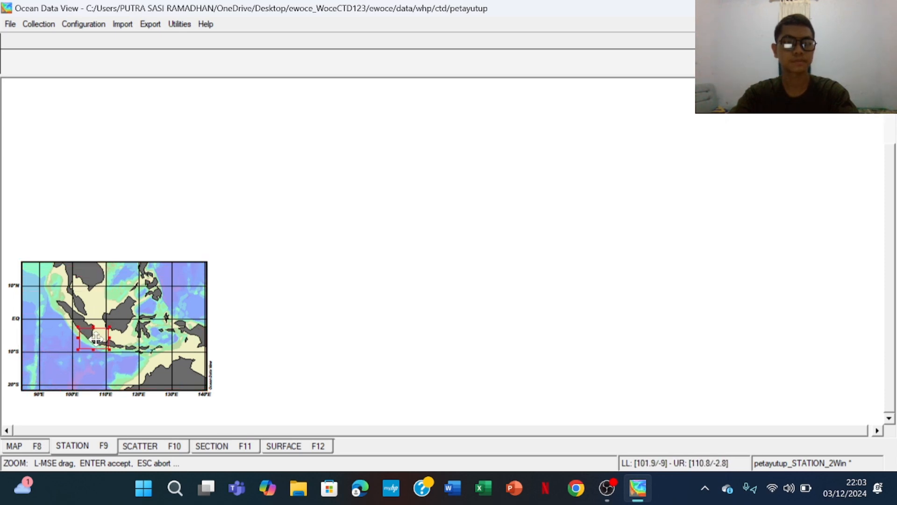
key(Return)
Try an automatic zoom into the station map, and zoom it automatically back out
right_click(84, 284)
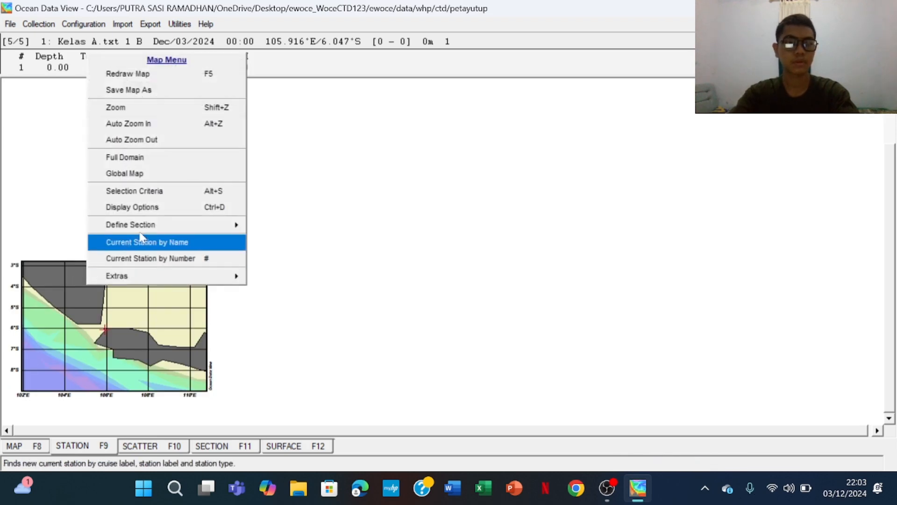
click(178, 122)
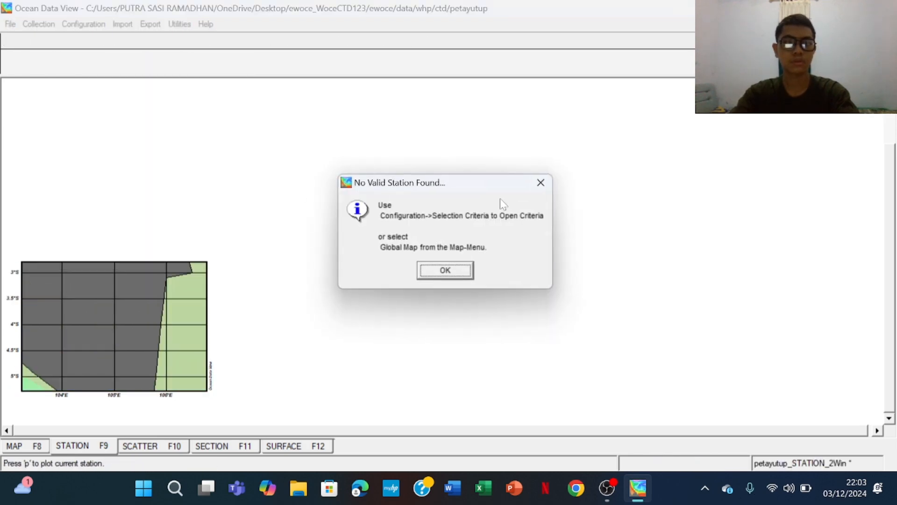
click(444, 270)
right_click(123, 341)
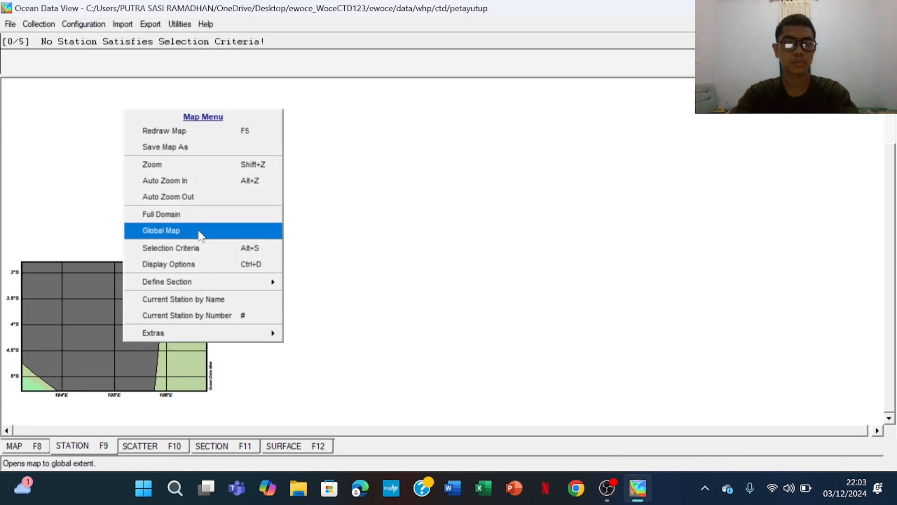
click(186, 197)
Zoom the map onto the station marker, about 104.51 to 106.7°E and 6.72 to 5.3°S
right_click(141, 90)
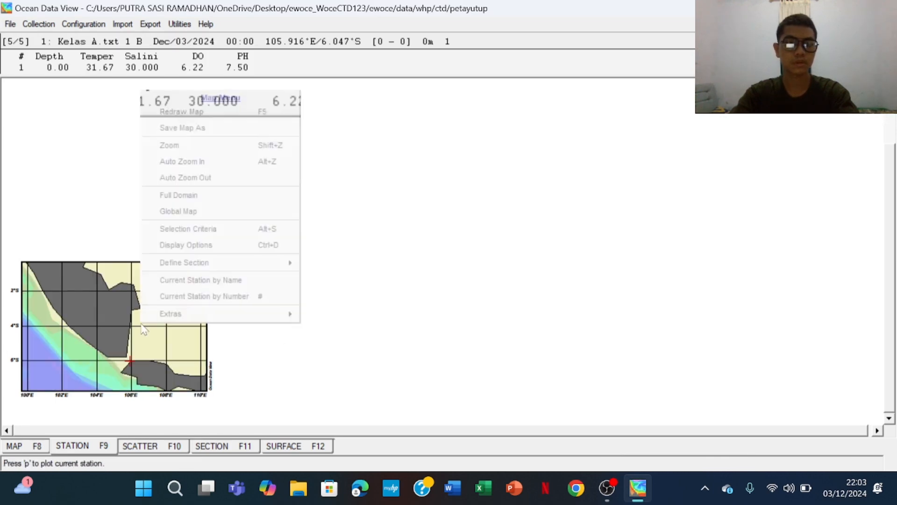
click(197, 145)
drag(207, 260, 133, 359)
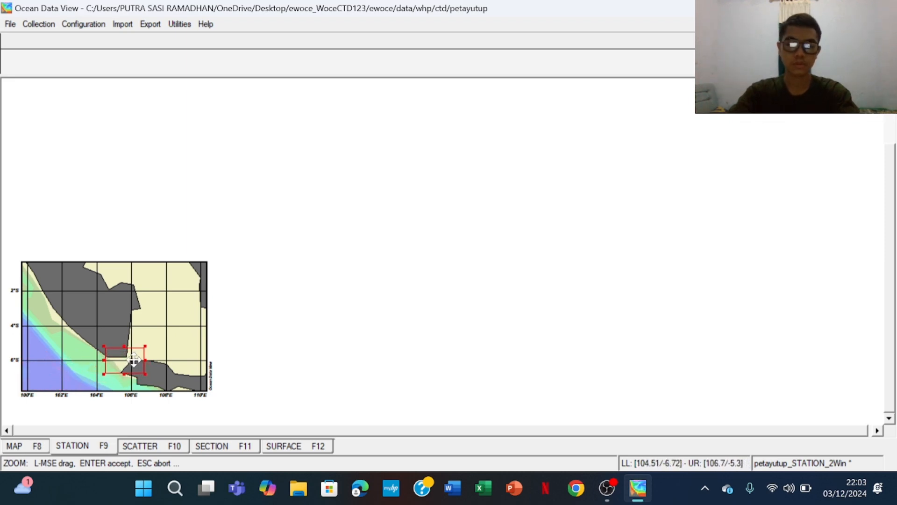
key(Return)
Zoom the map closer around the station marker, about 105.613 to 106.151°E with the southern limit near 6.191°S
right_click(132, 357)
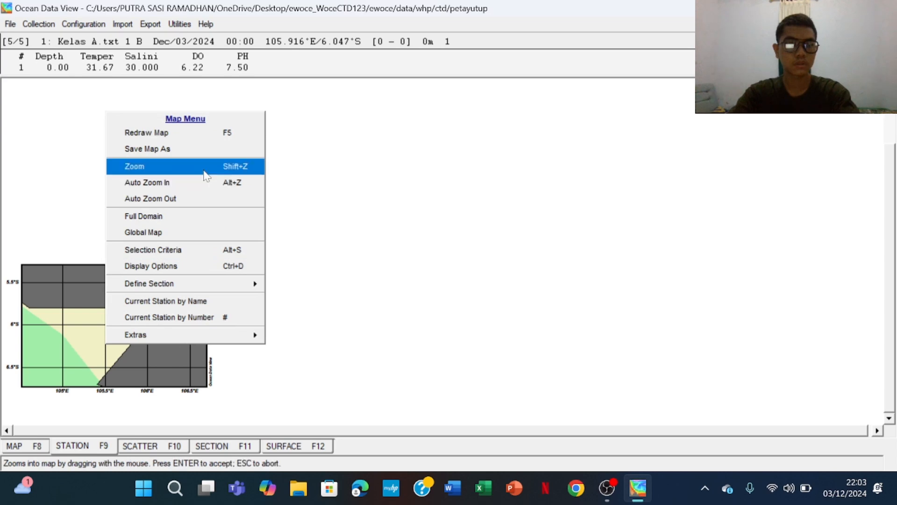
click(204, 167)
drag(208, 265, 142, 329)
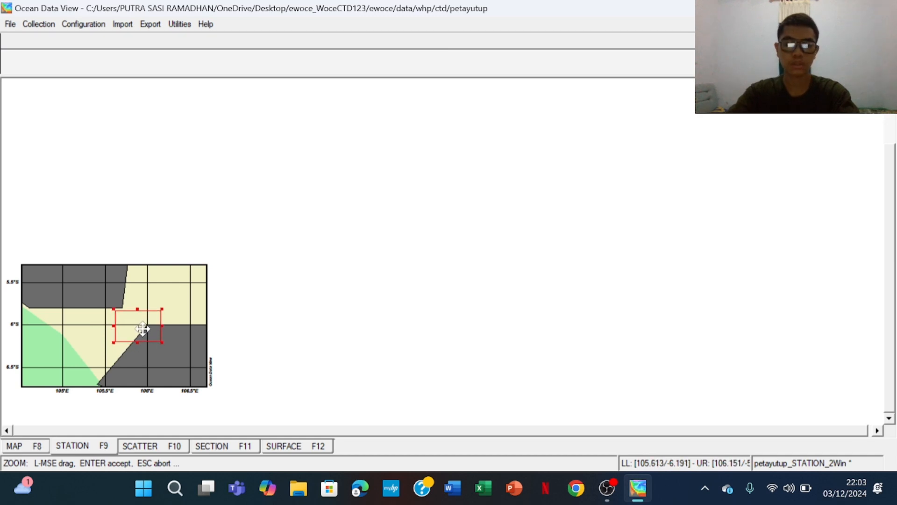
key(Return)
Narrow the map domain around the stations to about 105.837 to 105.971°E, with the southern limit near 6.0813°S
right_click(112, 312)
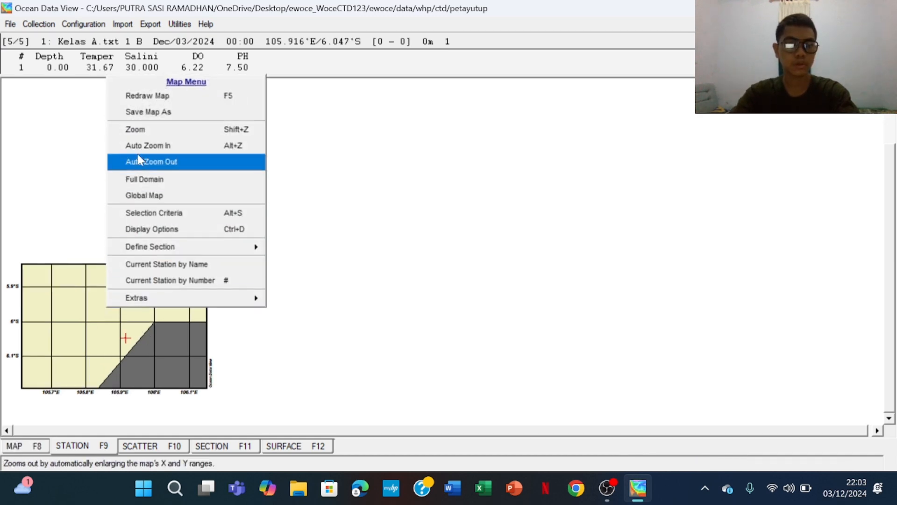
click(147, 130)
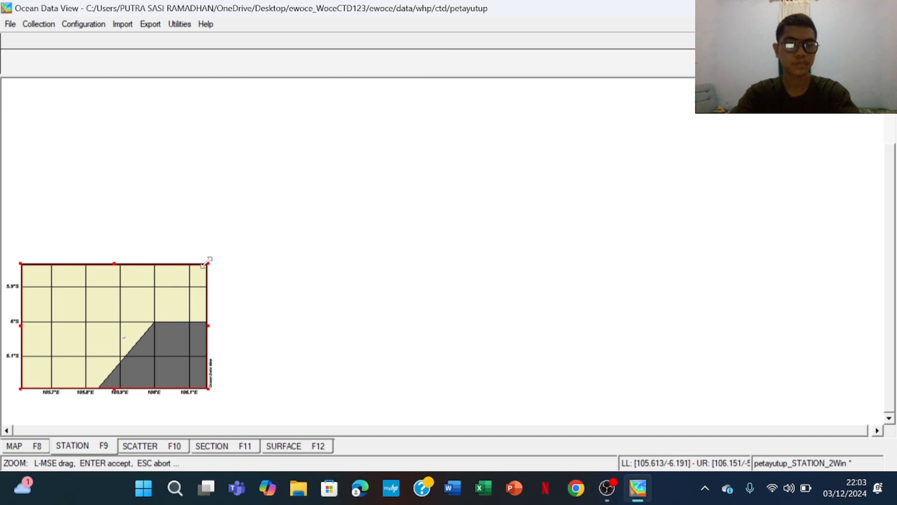
drag(207, 263, 135, 344)
key(Return)
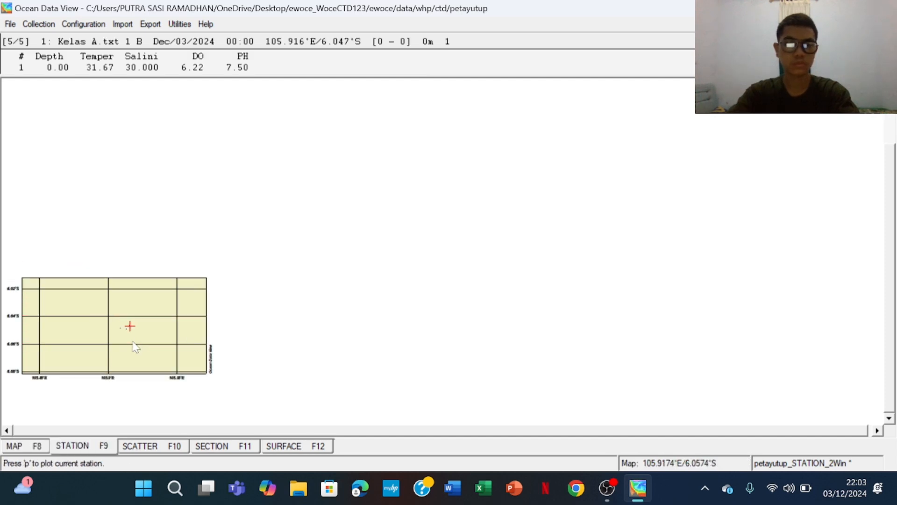
Zoom the map further onto the station dots, about 105.889 to 105.938°E with the southern limit near 6.0599°S
right_click(135, 348)
click(265, 160)
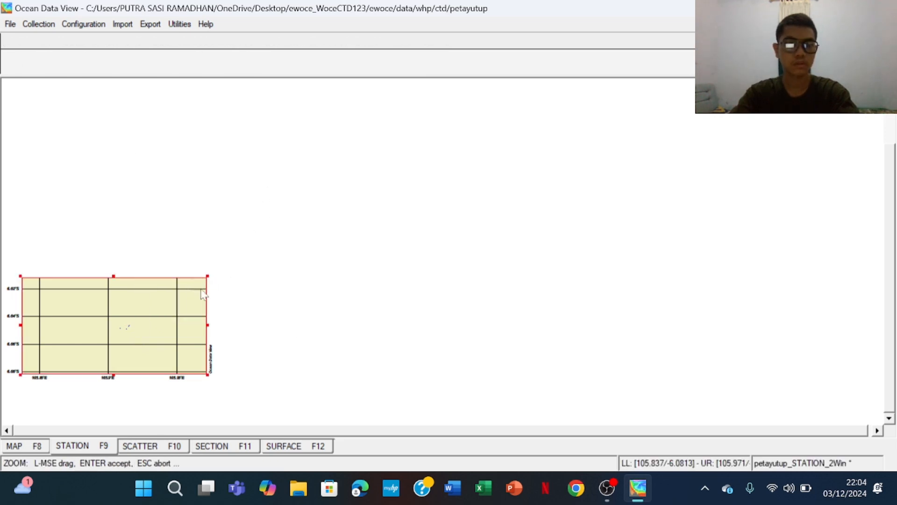
drag(207, 277, 138, 328)
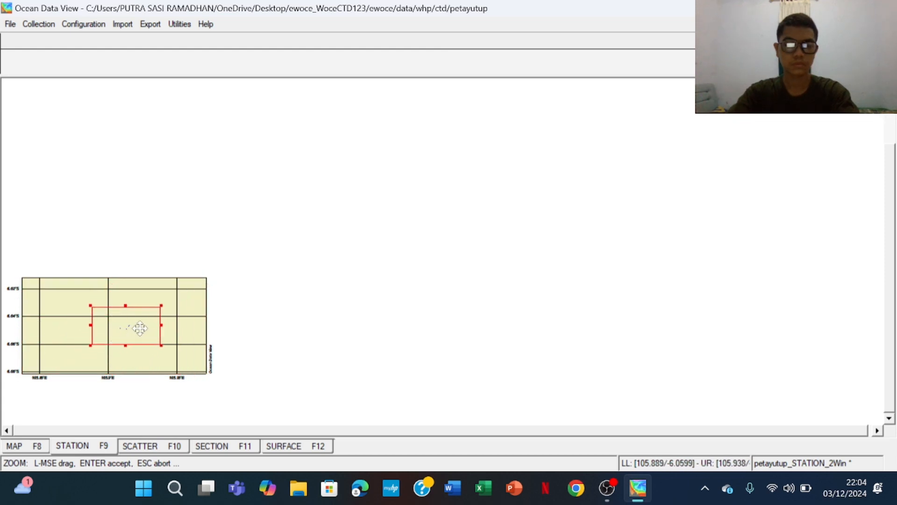
key(Return)
Zoom the map tightly around the station dots, about 105.908 to 105.92°E with the southern limit near 6.0514°S
right_click(142, 334)
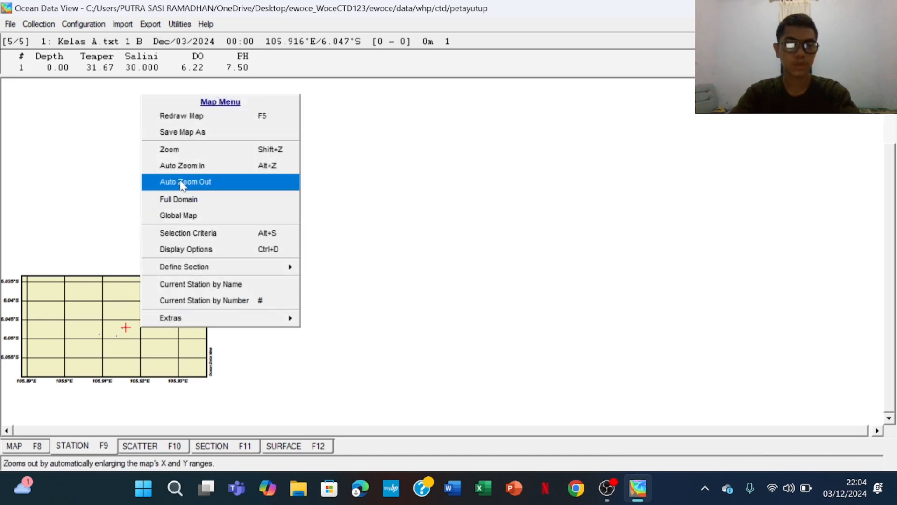
click(176, 148)
drag(204, 279, 119, 334)
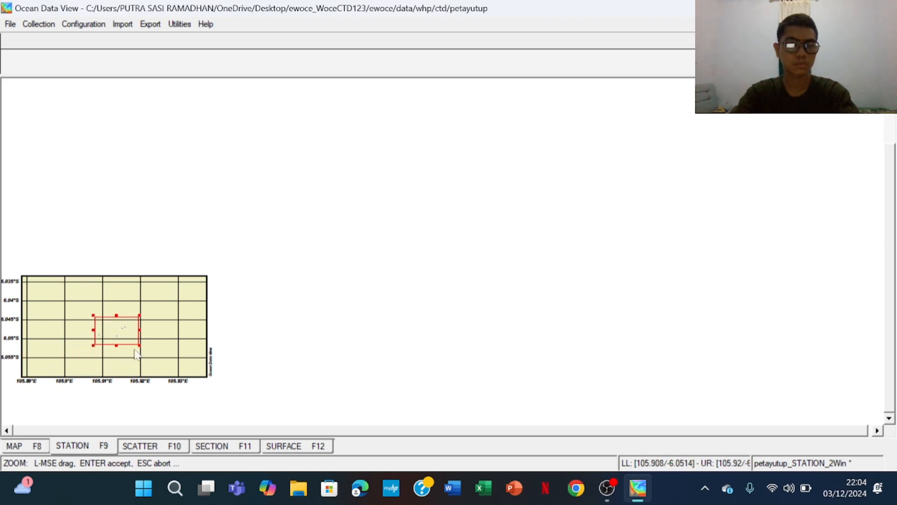
key(Return)
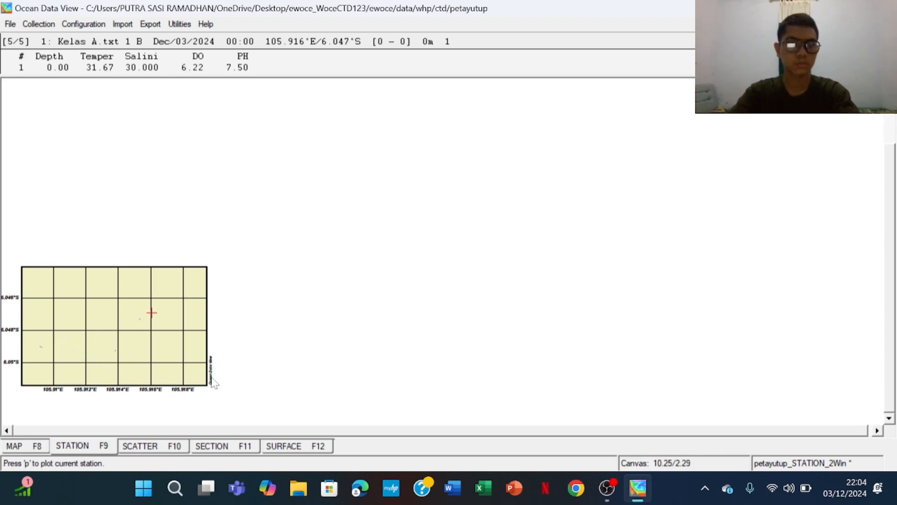
Open the display options of the station map
right_click(154, 354)
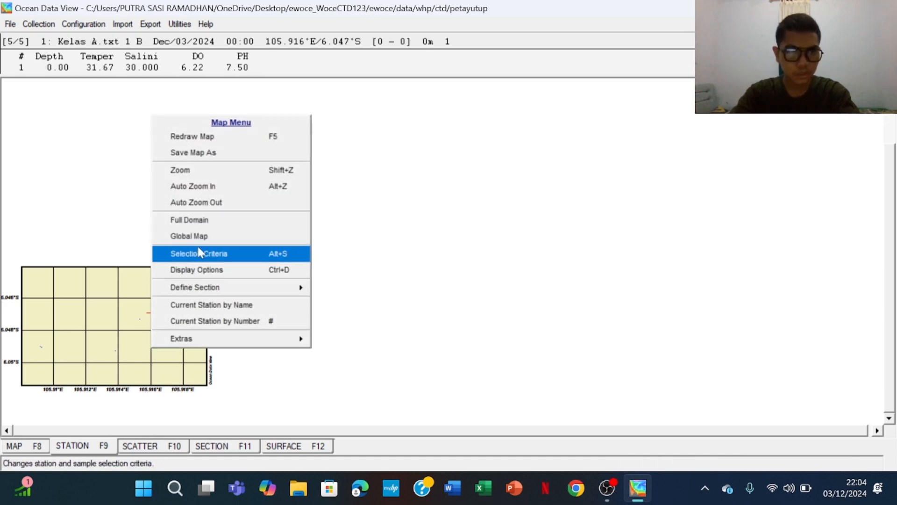
click(235, 275)
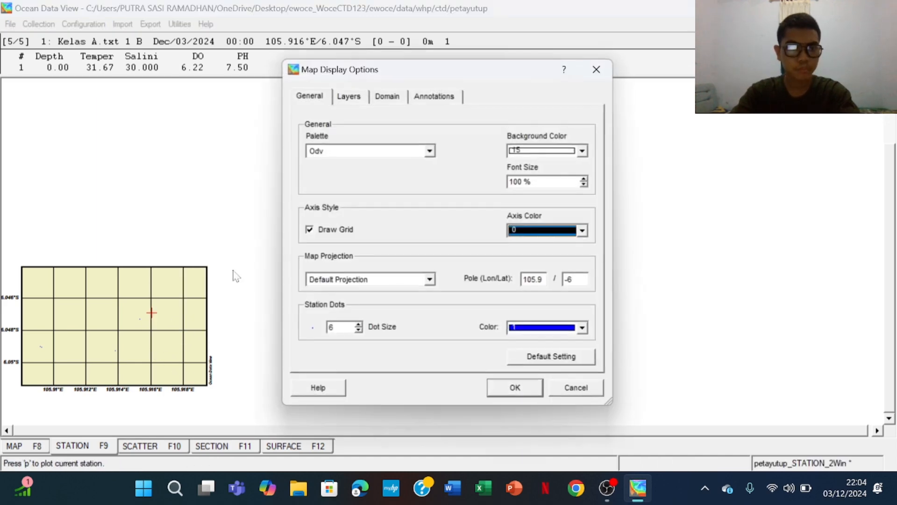
Set the map's station dot size to 10 and apply the display options
click(358, 327)
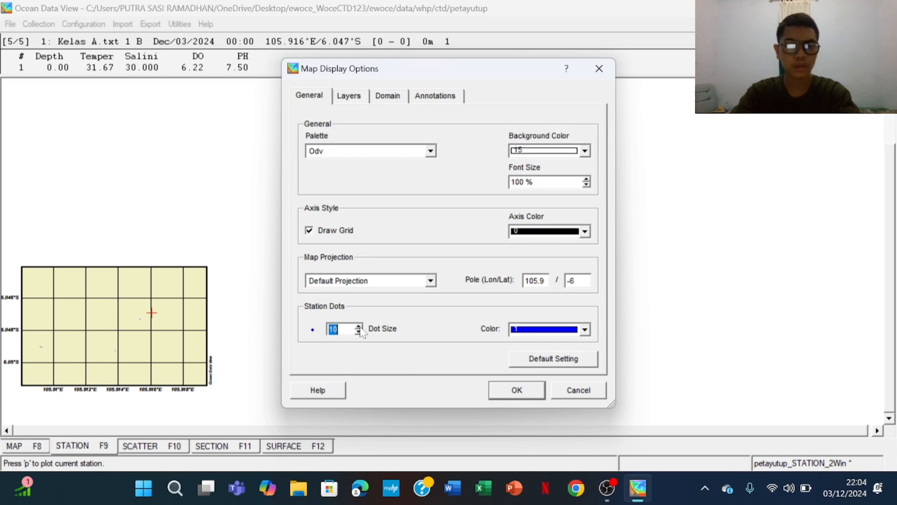
click(517, 393)
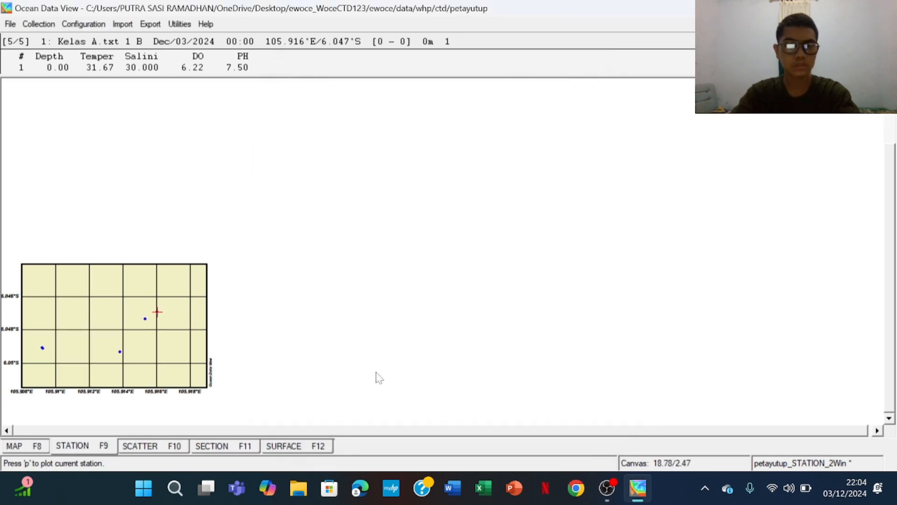
Zoom the map to a rectangle tightly enclosing the station dots, with its lower-left corner at about 105.909/-6.0496
right_click(180, 324)
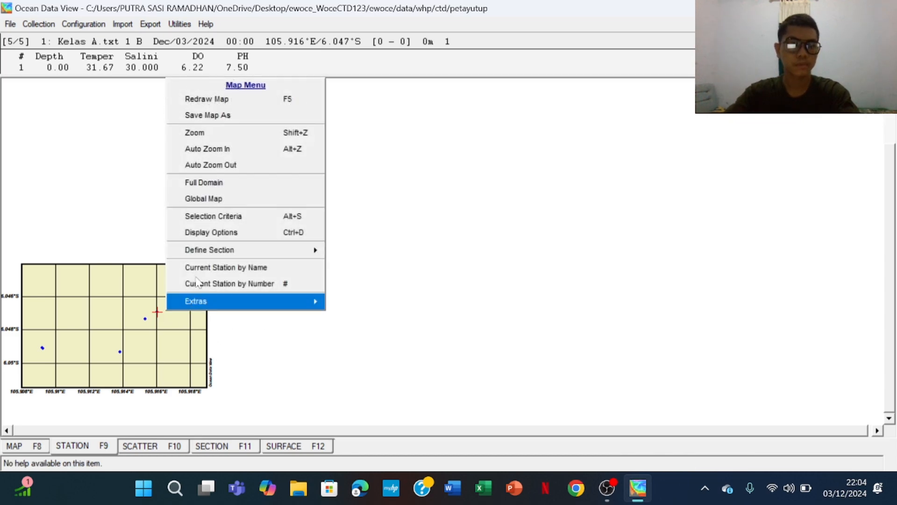
click(233, 132)
drag(208, 263, 176, 297)
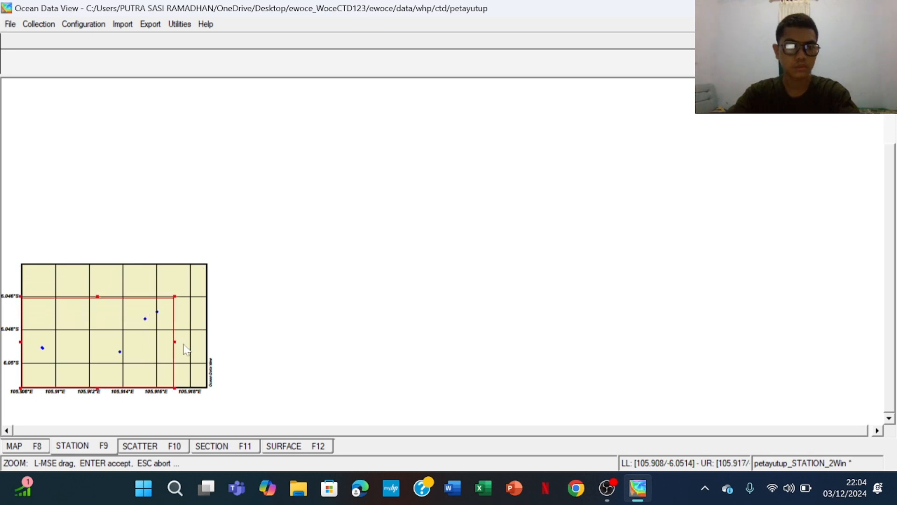
drag(174, 344, 163, 342)
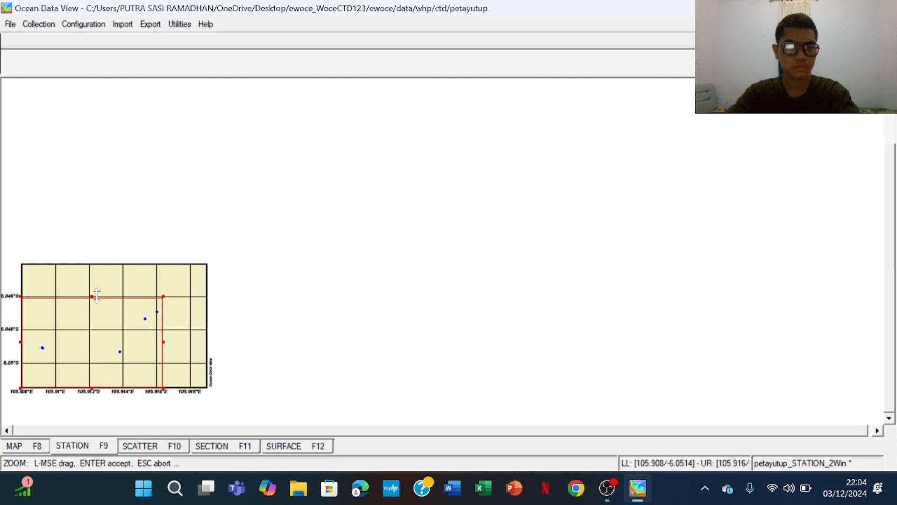
drag(96, 295, 97, 303)
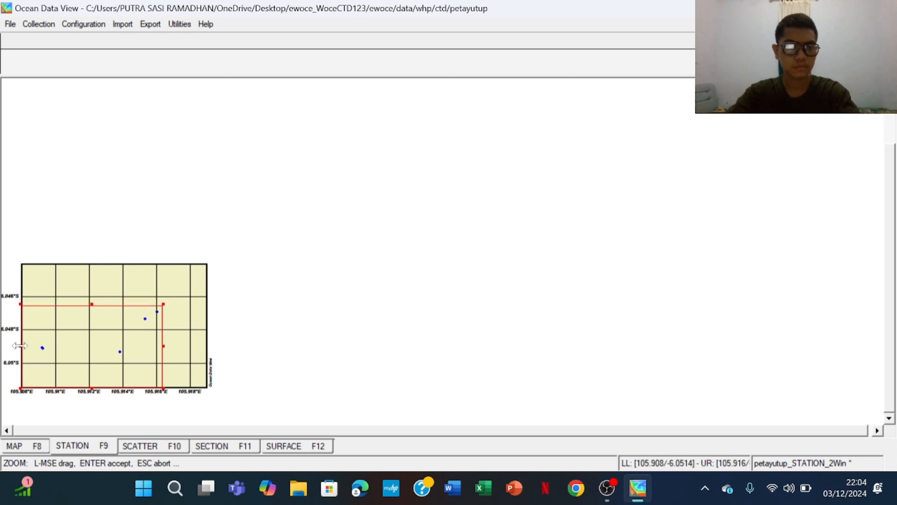
drag(20, 346, 35, 349)
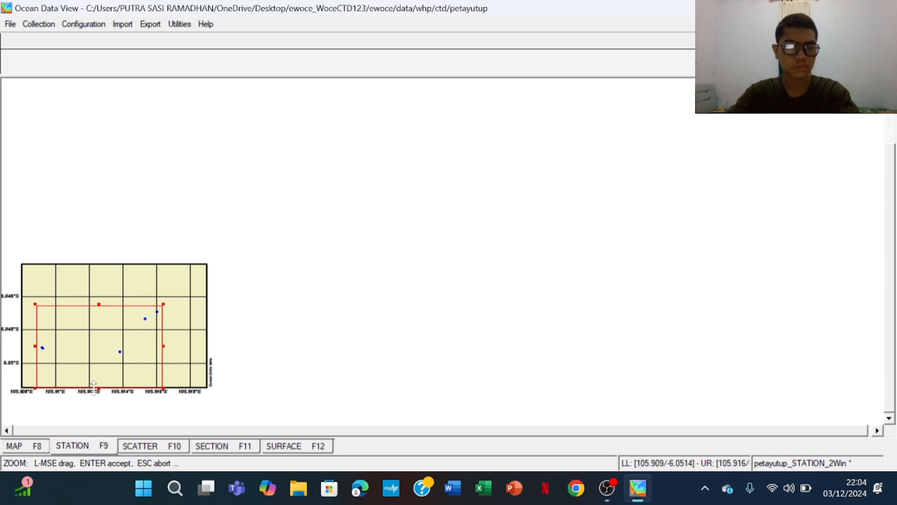
drag(95, 386, 102, 357)
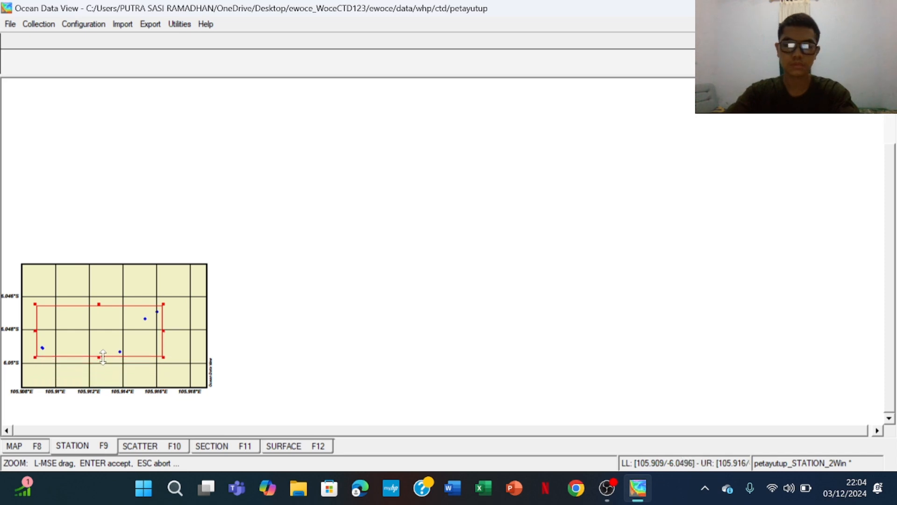
key(Return)
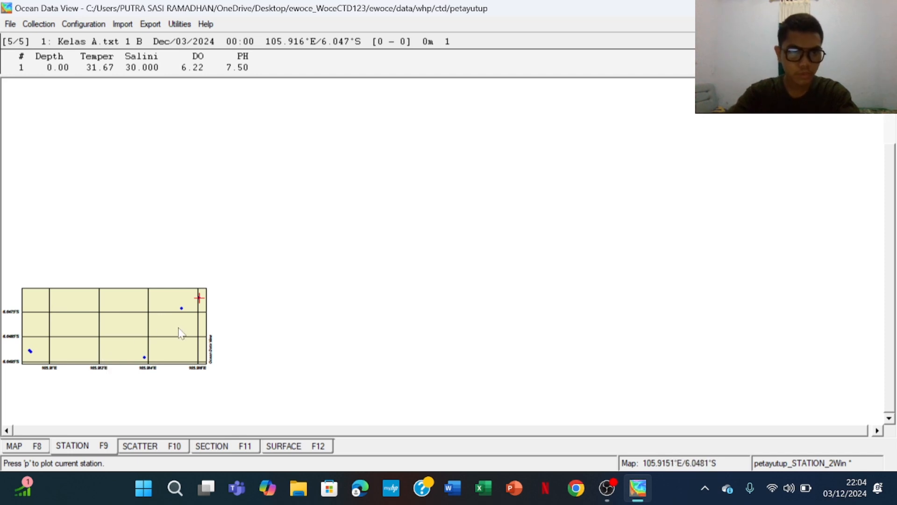
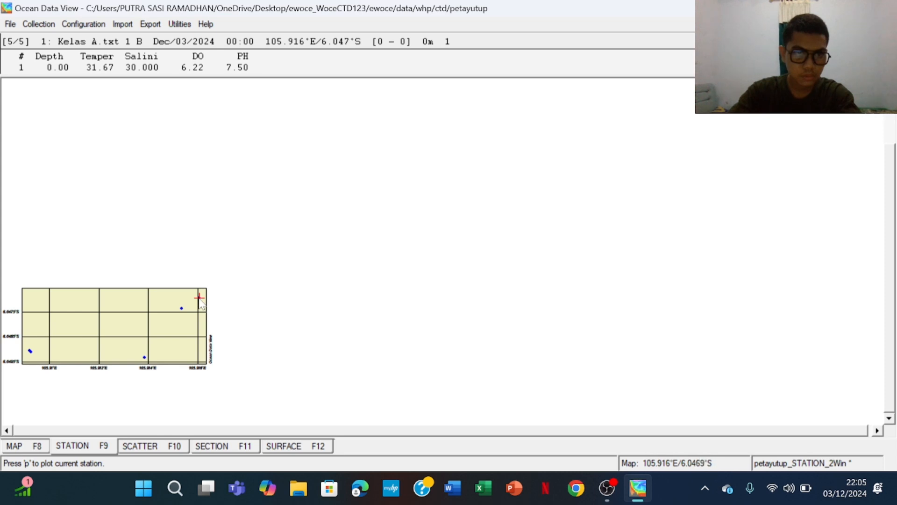
Add stations 1, 2, 3 and 5 from the map to the salinity and temperature depth plots
key(p)
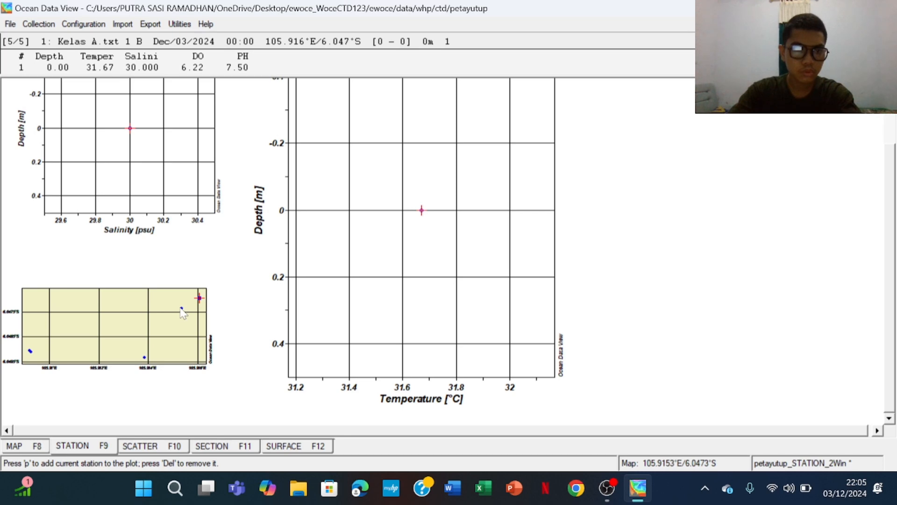
click(181, 307)
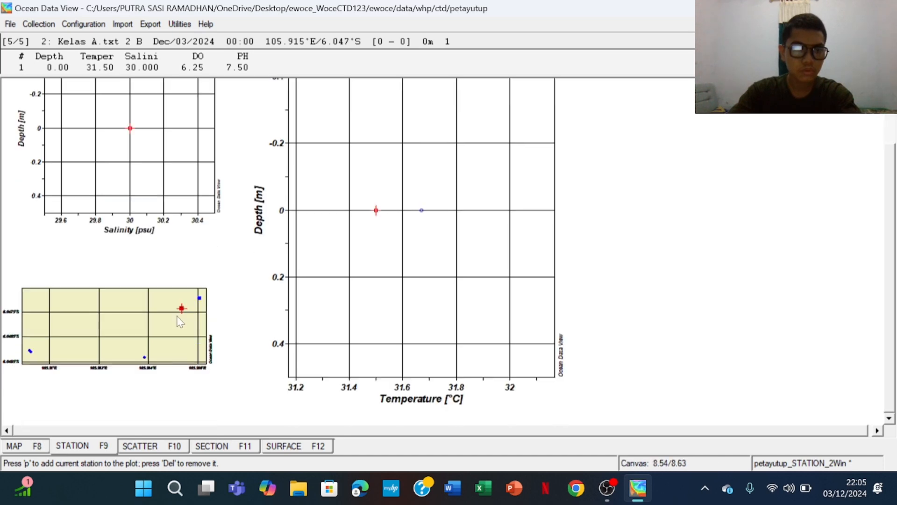
click(145, 357)
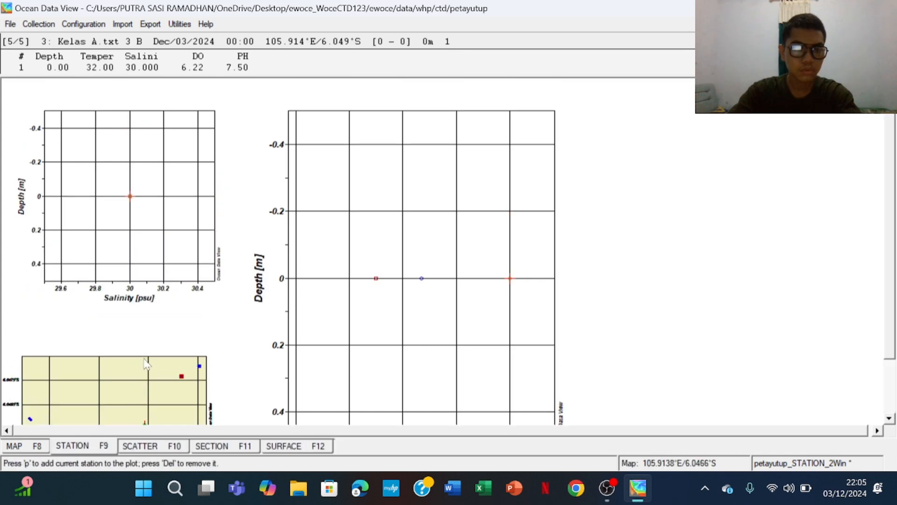
scroll(145, 363, down, 2)
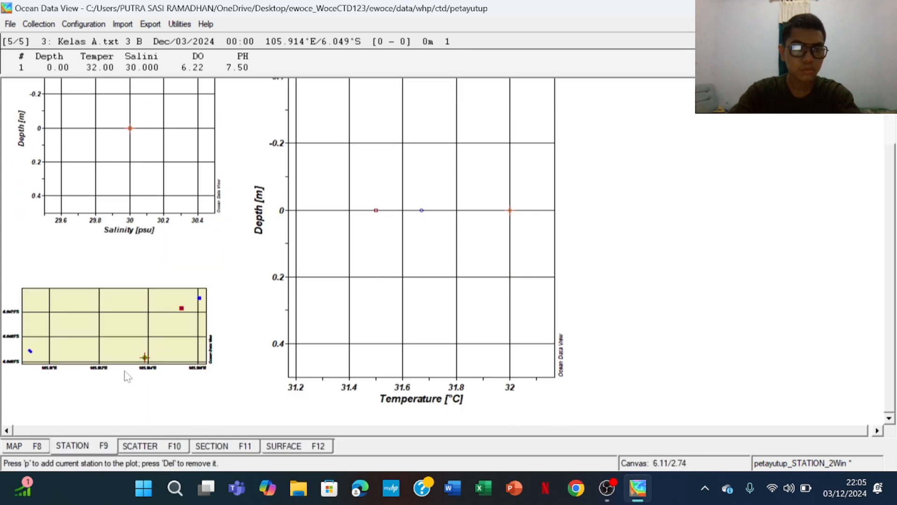
click(31, 353)
scroll(33, 375, down, 2)
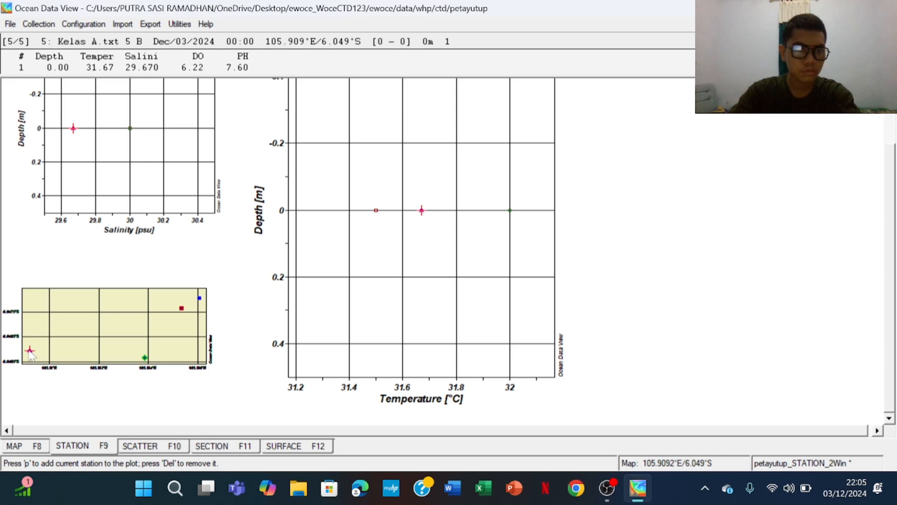
double_click(29, 350)
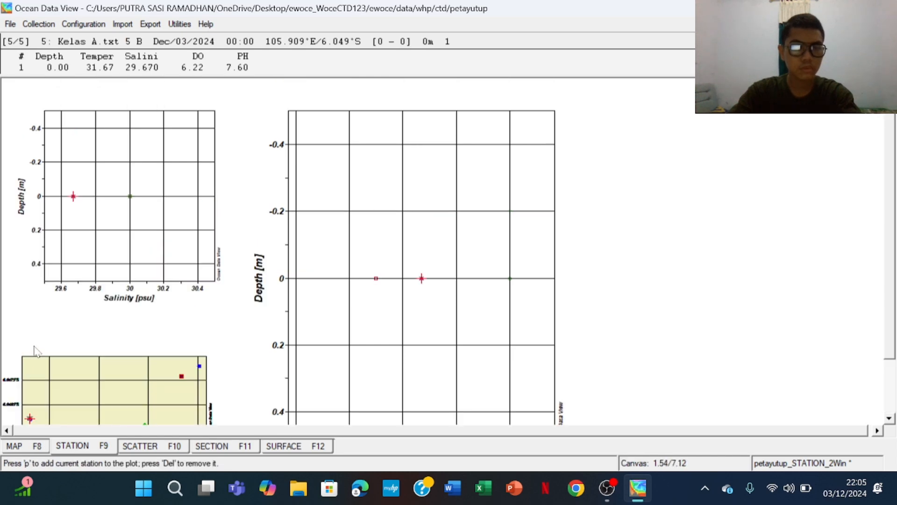
Examine the plotted station points in the salinity and temperature depth plots and on the station map
scroll(35, 349, down, 2)
scroll(166, 272, up, 1)
scroll(169, 276, up, 1)
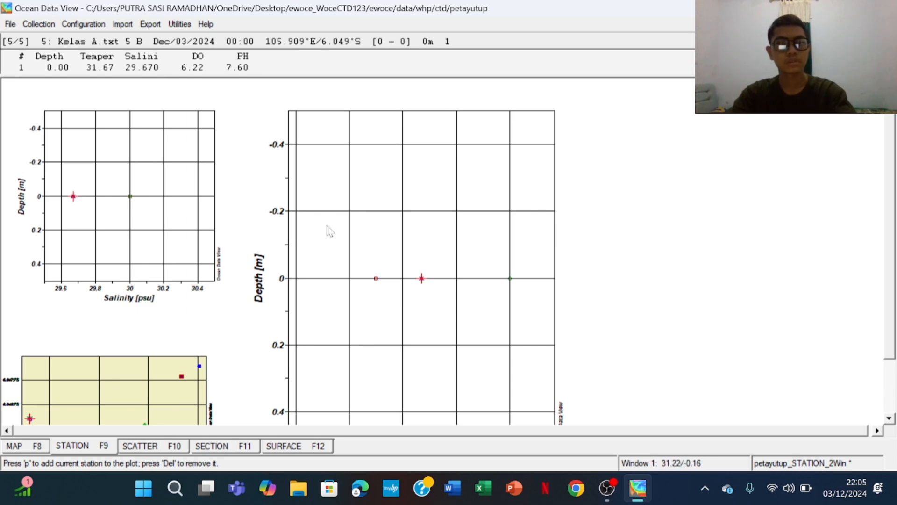
scroll(343, 281, down, 2)
scroll(350, 280, up, 2)
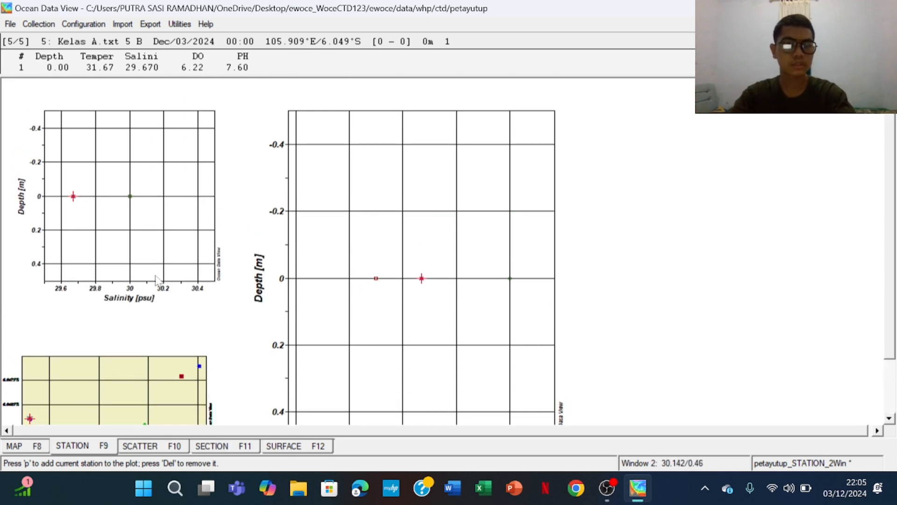
scroll(141, 309, down, 2)
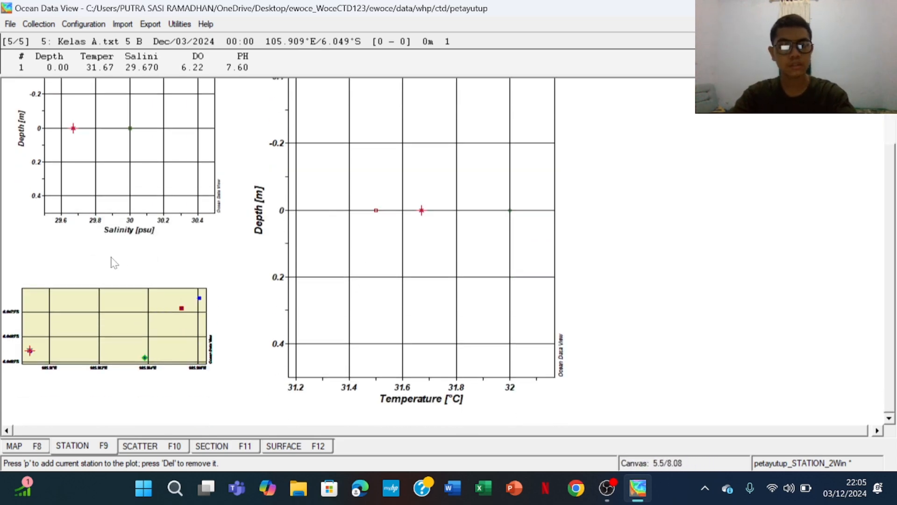
scroll(276, 314, up, 2)
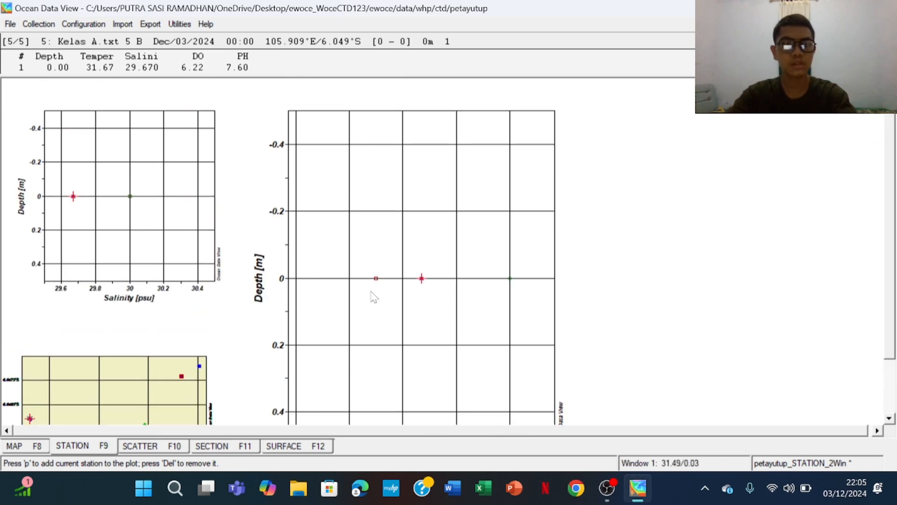
scroll(345, 253, down, 2)
scroll(406, 281, up, 2)
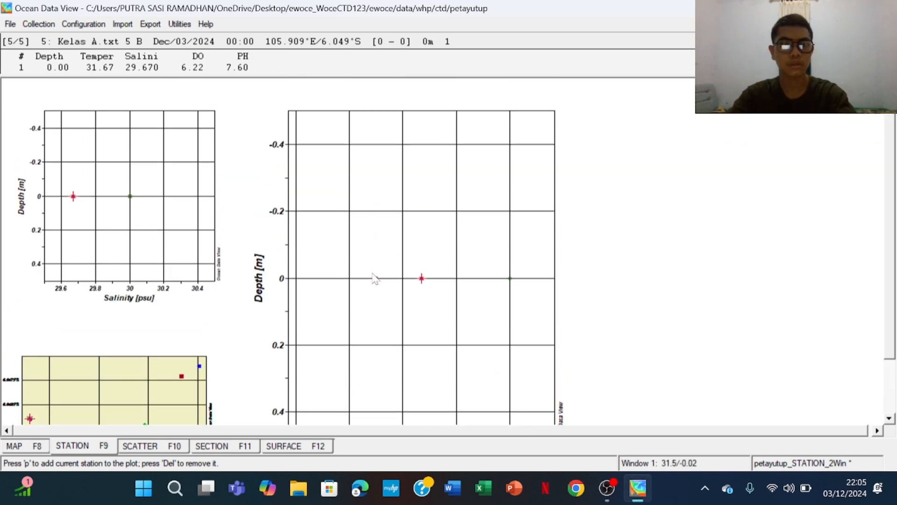
scroll(673, 185, down, 2)
Start editing the window layout and apply the 6 Windows template
right_click(680, 176)
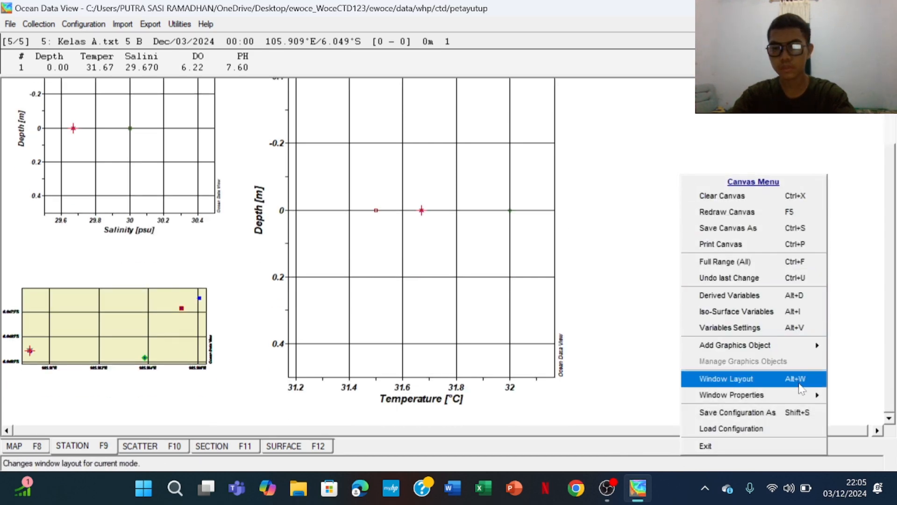
click(802, 380)
right_click(680, 193)
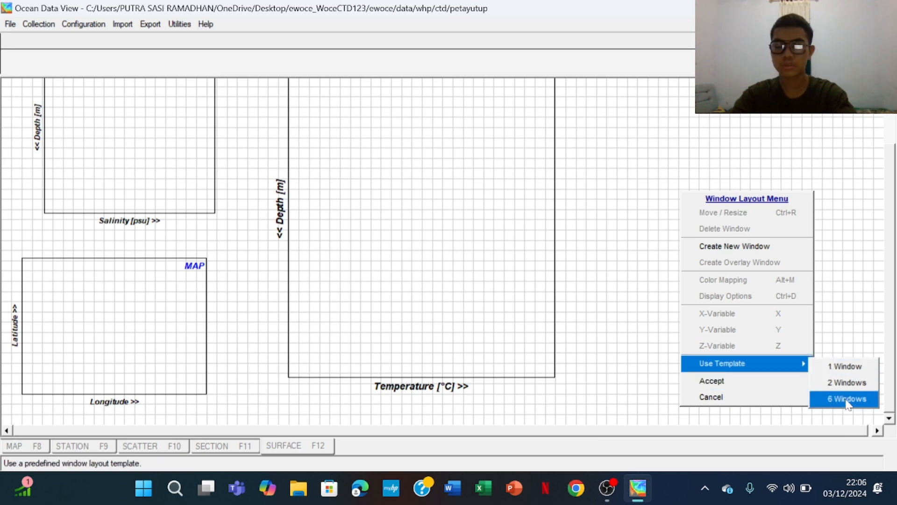
click(848, 398)
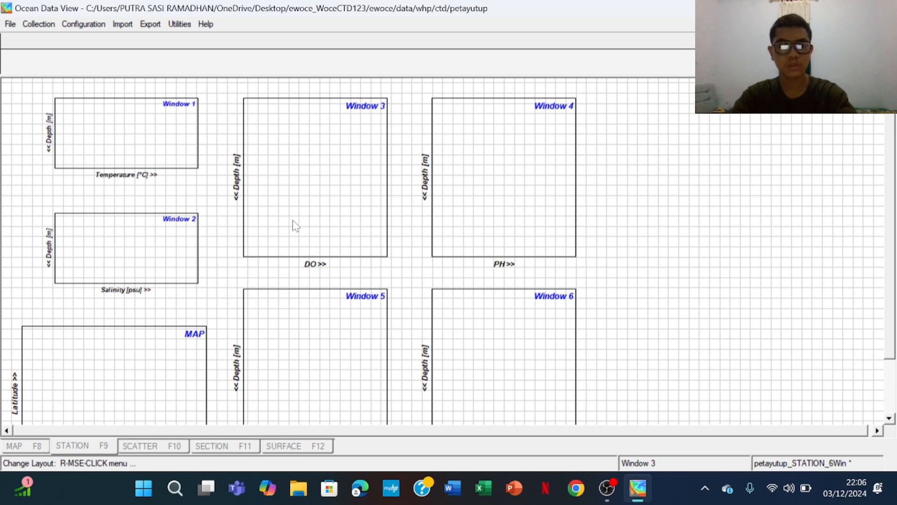
Delete Window 6 and Window 5, the duplicate PH plots, from the layout
scroll(293, 226, down, 3)
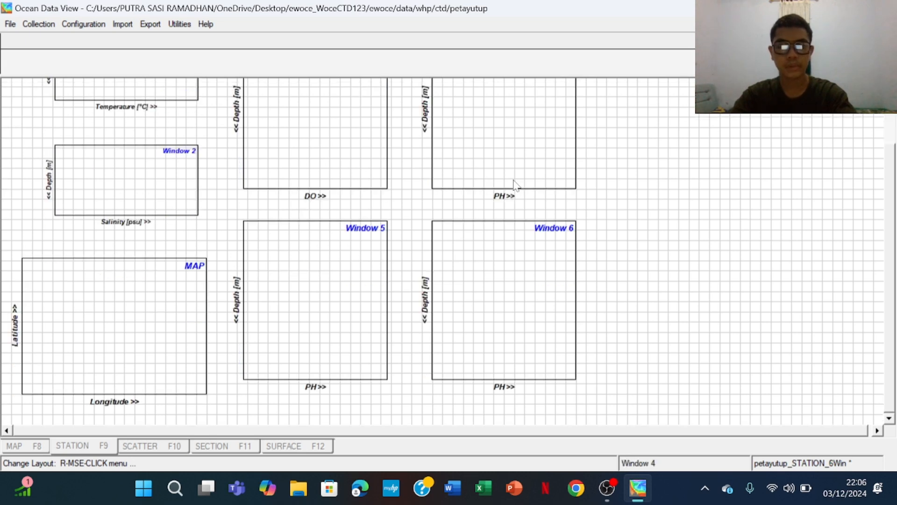
scroll(533, 273, up, 3)
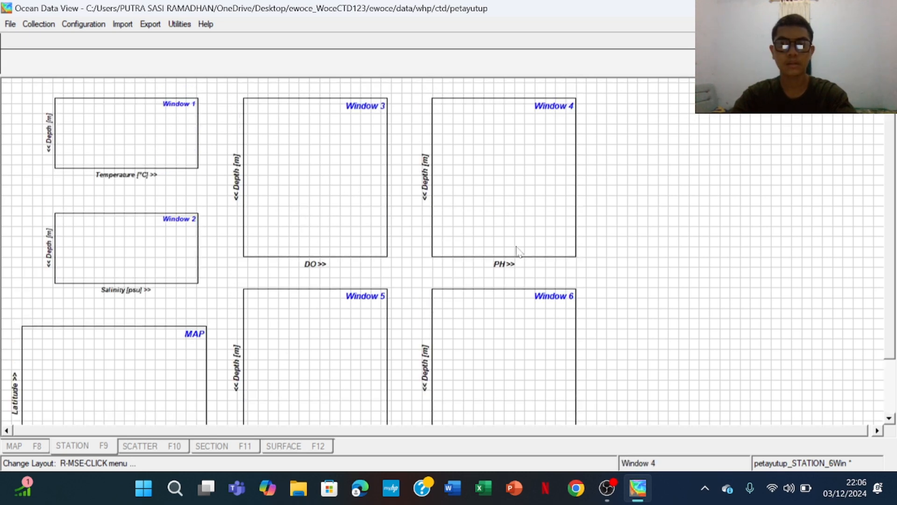
scroll(488, 178, down, 3)
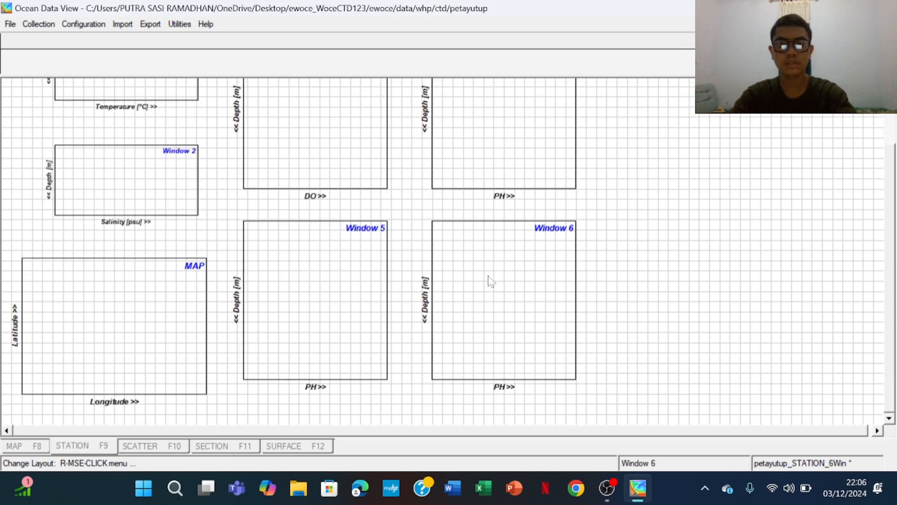
scroll(499, 293, up, 3)
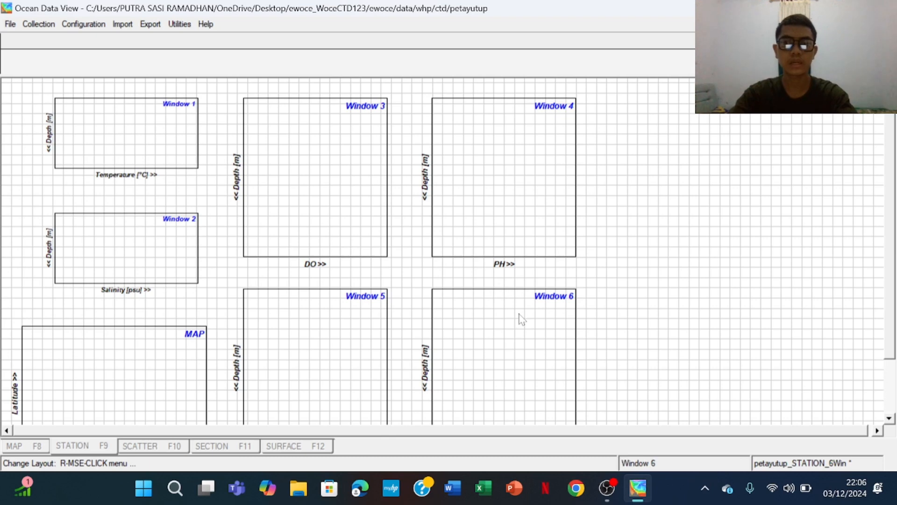
scroll(497, 274, down, 3)
right_click(500, 265)
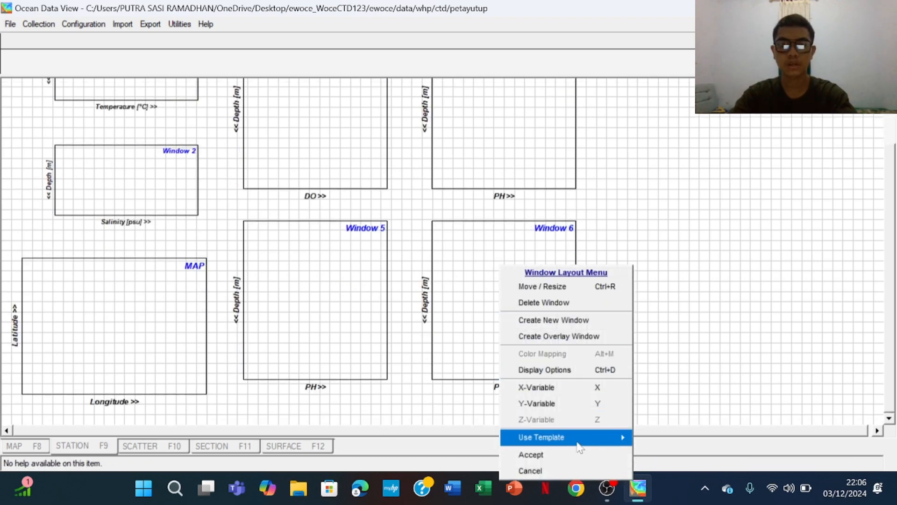
click(544, 304)
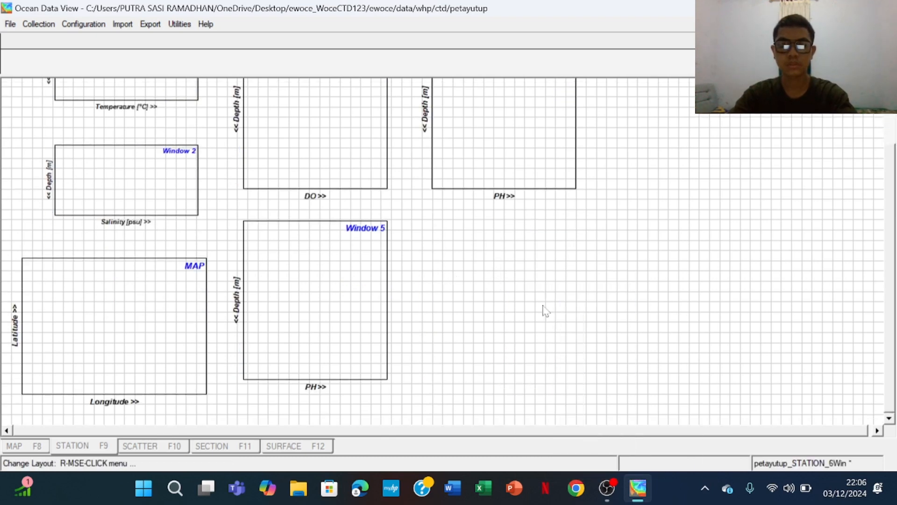
right_click(294, 286)
click(373, 330)
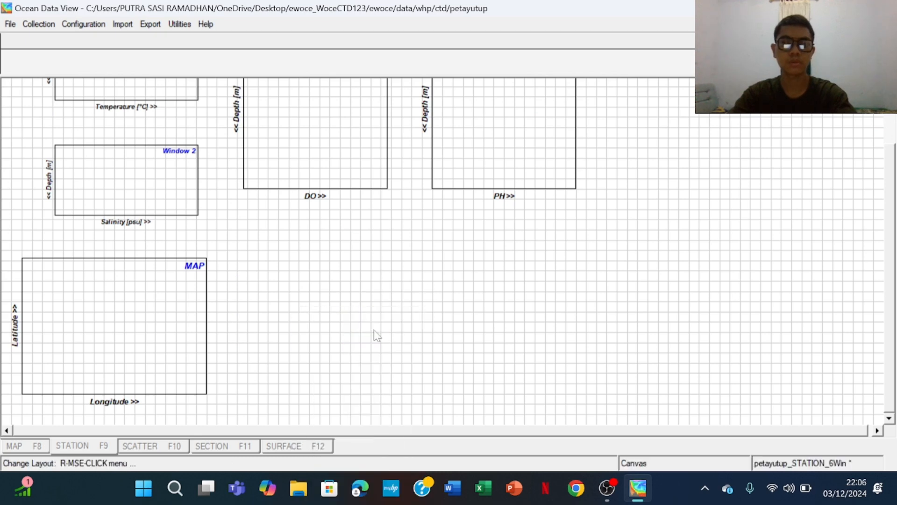
Move Window 4, the PH plot, horizontally to the right to leave a wide gap beside Window 3
scroll(465, 247, up, 3)
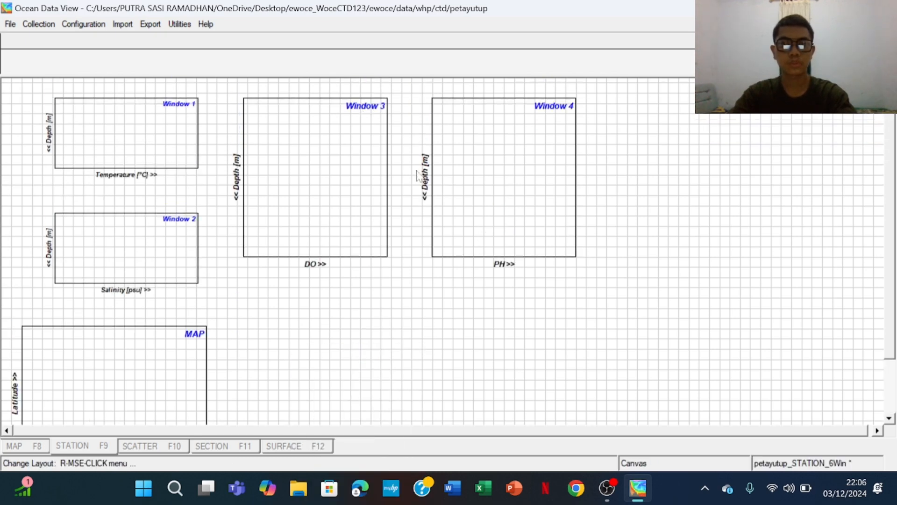
right_click(472, 168)
click(538, 189)
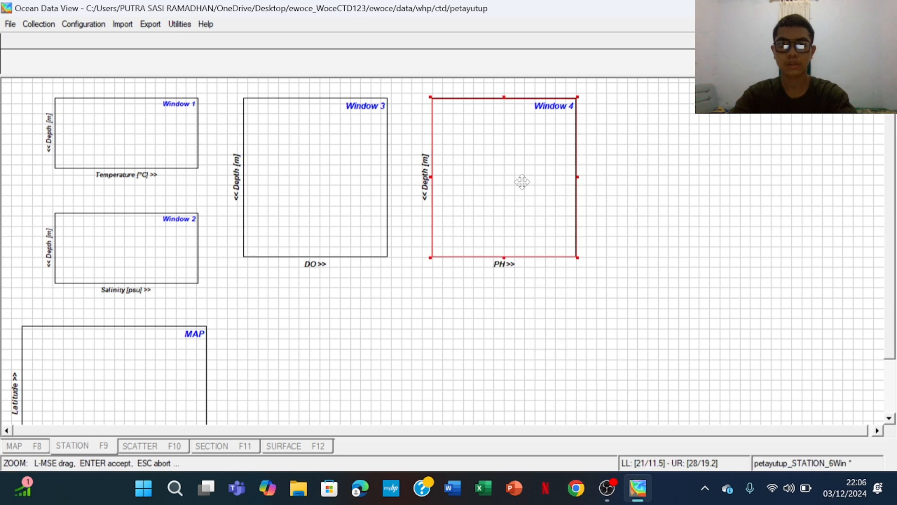
drag(521, 181, 629, 182)
key(Return)
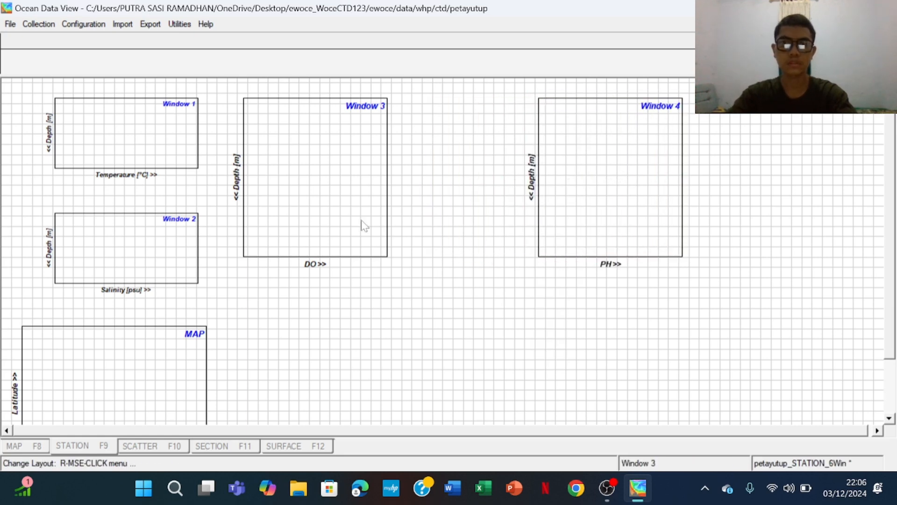
Move Window 3, the DO plot, horizontally to the right so it sits just beside Window 4
right_click(322, 216)
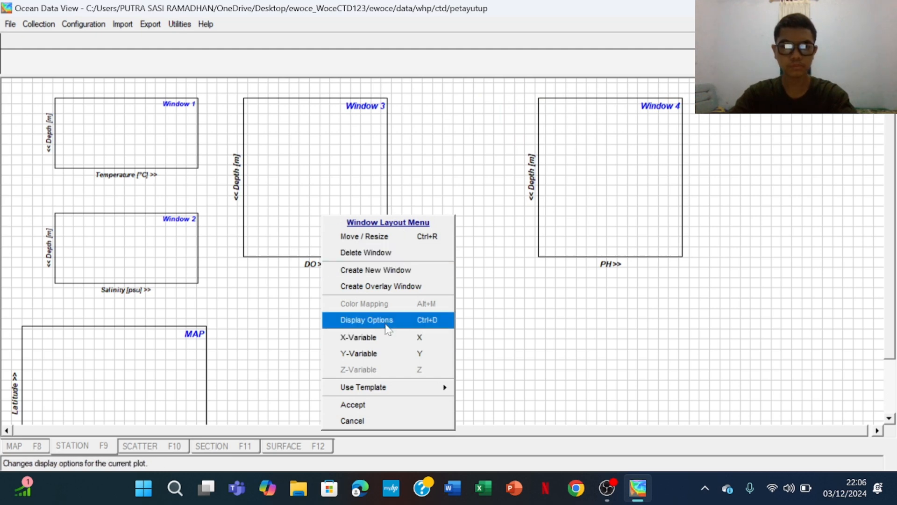
click(398, 236)
drag(344, 206, 455, 206)
key(Return)
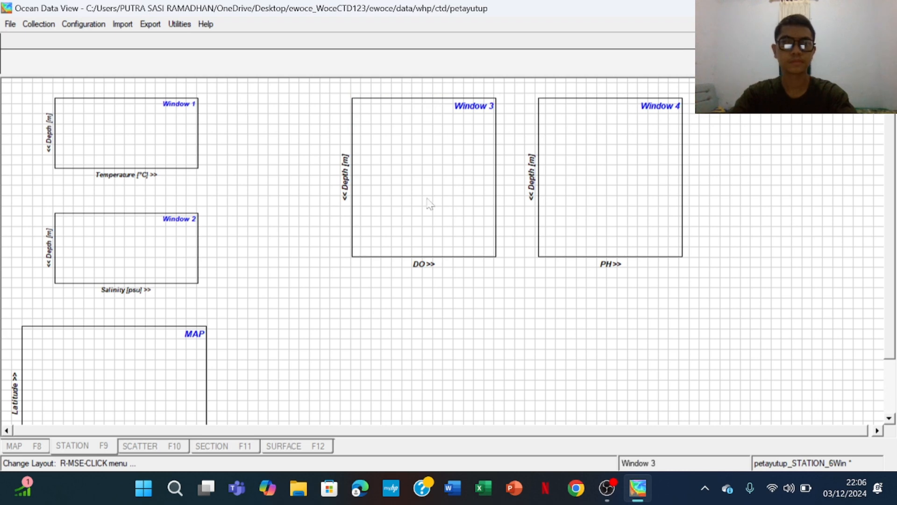
Move Window 1, the temperature plot, into the gap beside Window 3 and enlarge it to roughly Window 3's height and width
right_click(146, 146)
click(197, 167)
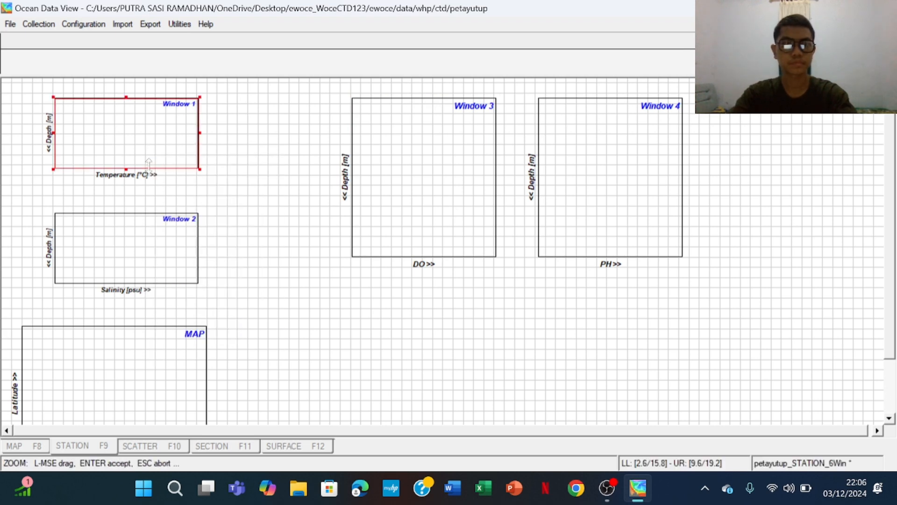
drag(142, 142, 228, 164)
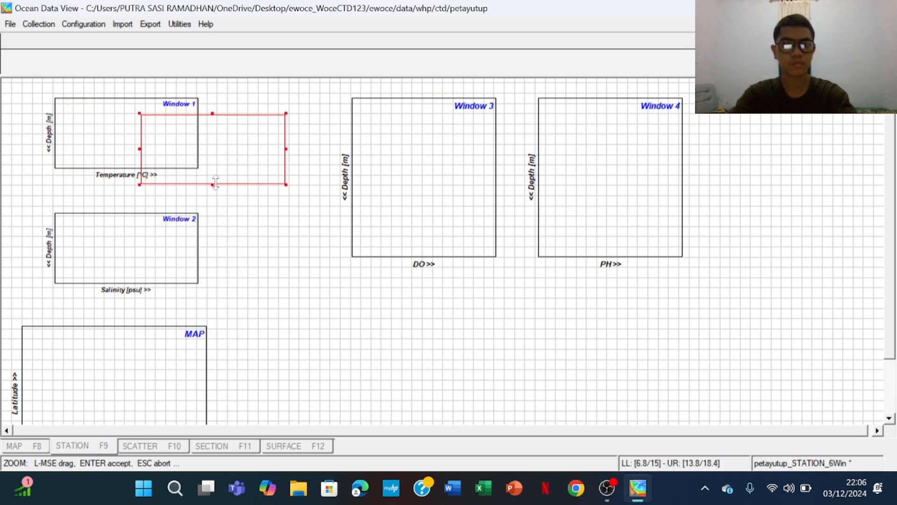
drag(216, 199, 214, 278)
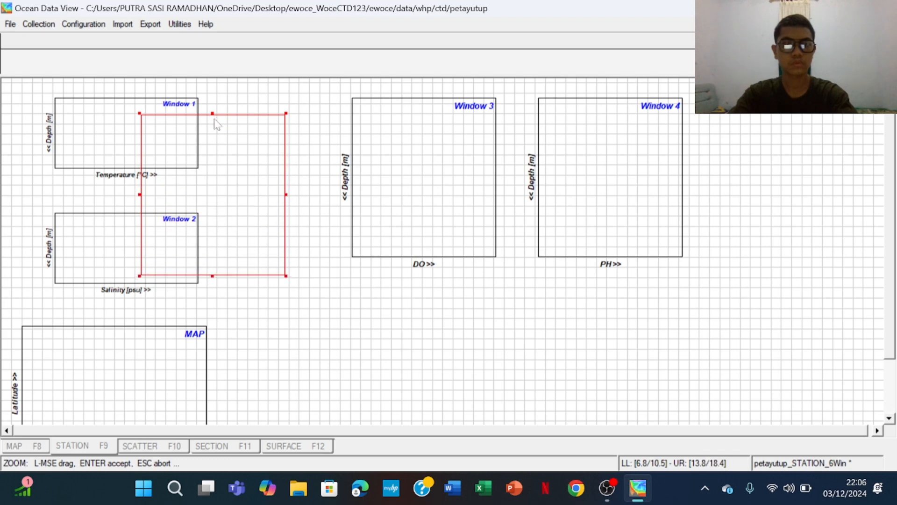
drag(213, 113, 212, 98)
drag(218, 163, 232, 158)
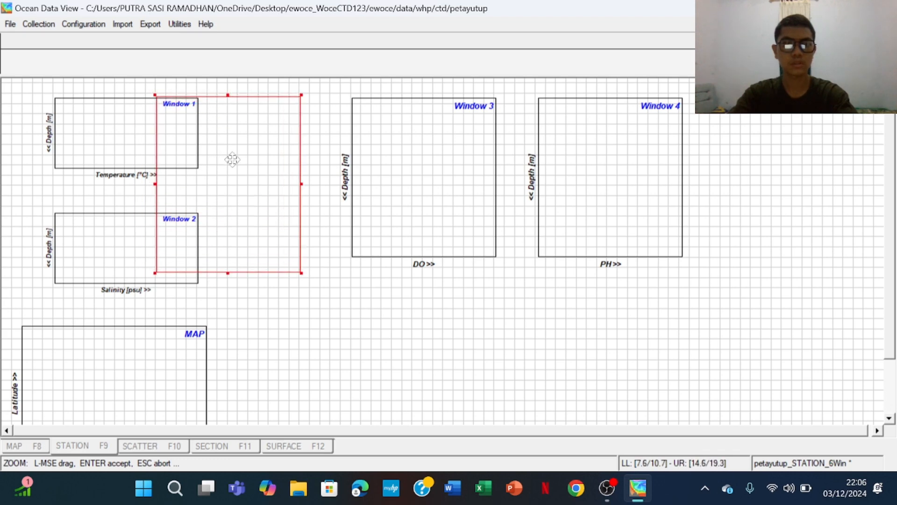
drag(298, 184, 309, 184)
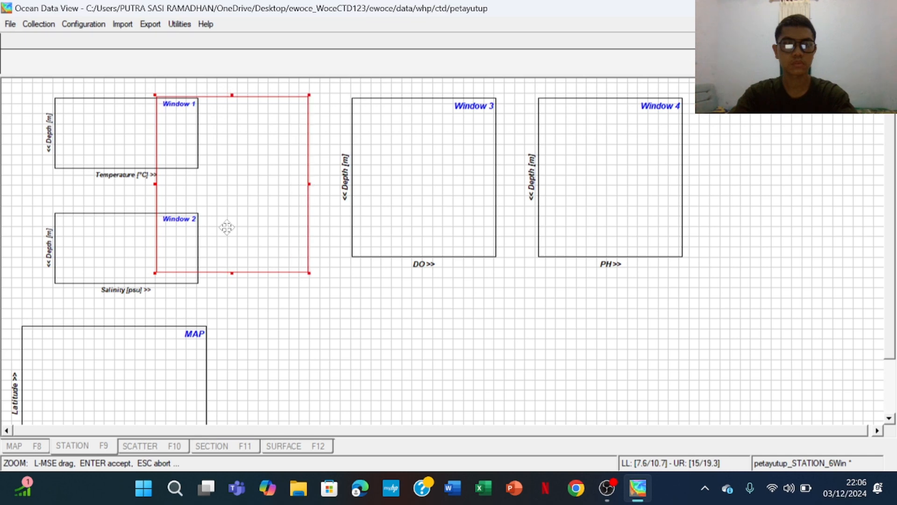
drag(156, 272, 169, 257)
key(Return)
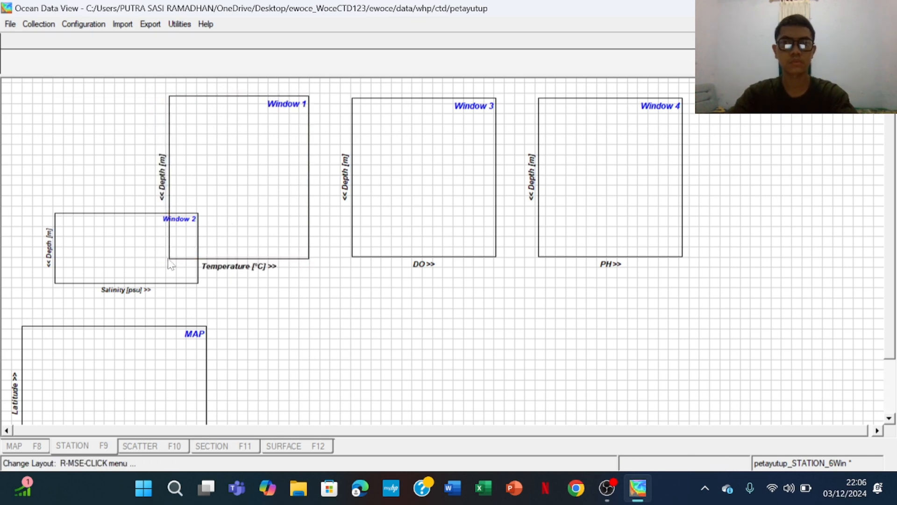
Shift Window 4 further right, and move Window 3 to about 19/11.6 (lower-left) and 26/19.3 (upper-right) on the canvas
right_click(578, 167)
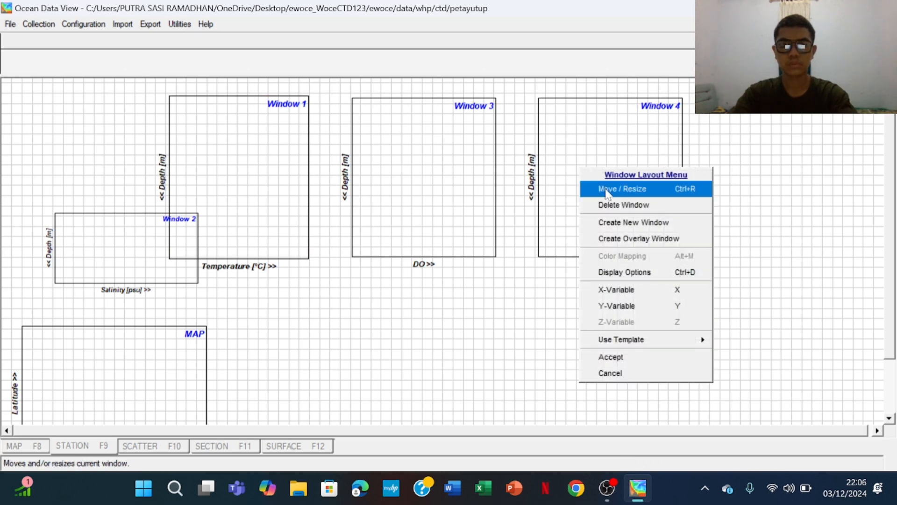
click(637, 189)
drag(605, 176, 658, 175)
key(Return)
right_click(416, 202)
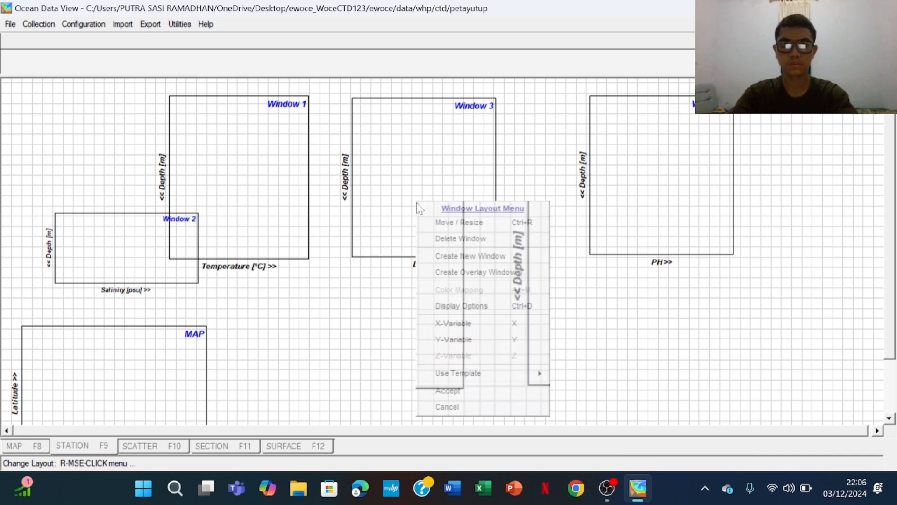
click(446, 221)
drag(447, 190, 486, 186)
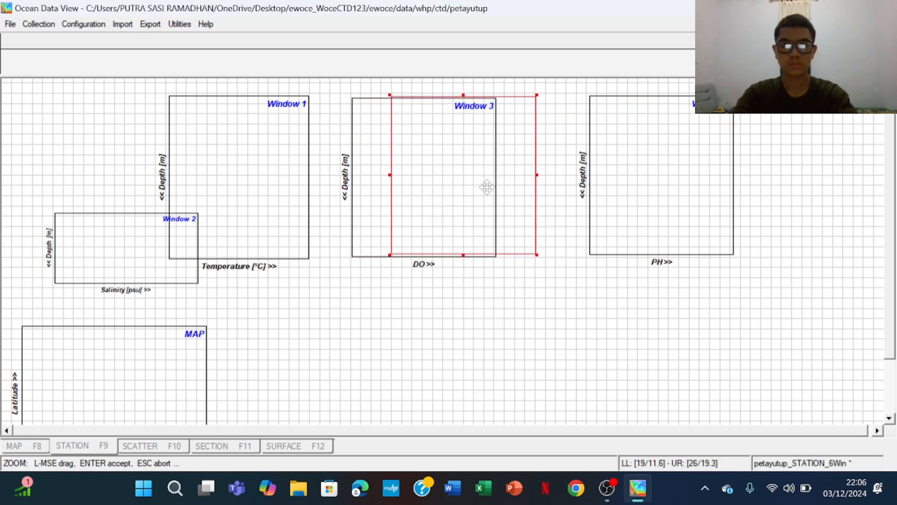
key(Return)
Shift Window 1, the temperature plot, further right to clear room for the salinity plot beside it
right_click(260, 158)
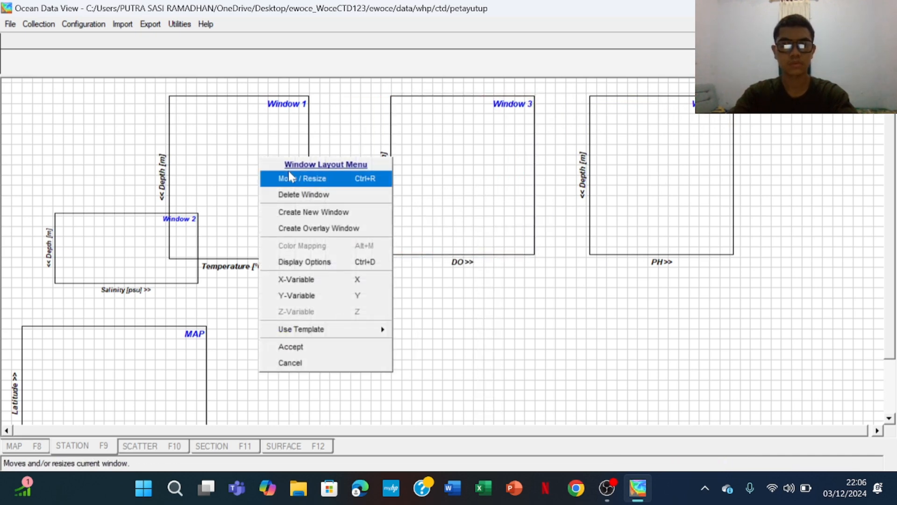
click(288, 170)
drag(267, 173, 309, 178)
key(Return)
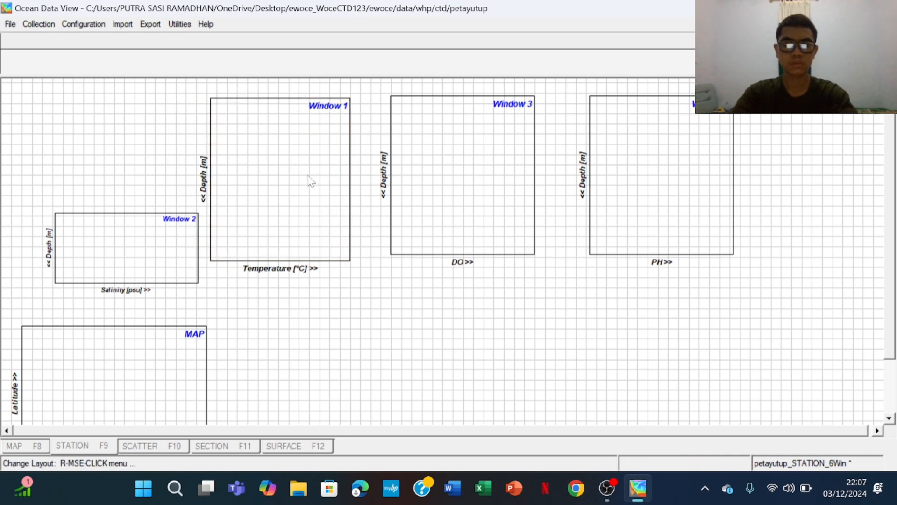
Stretch Window 2, the salinity plot, to about Window 1's height and place it in line to the left of Window 1
right_click(114, 265)
click(155, 285)
drag(127, 279, 133, 362)
drag(137, 324, 118, 206)
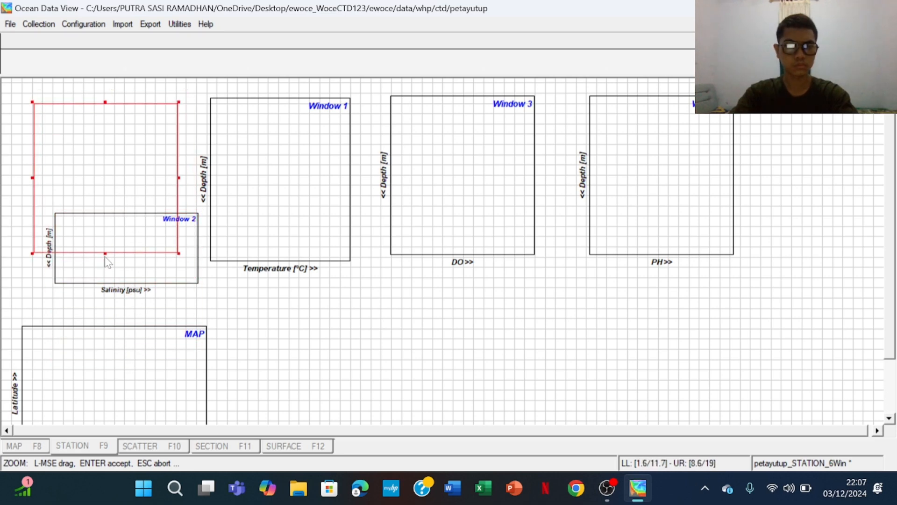
drag(107, 253, 106, 262)
key(Return)
Move the map below the temperature and DO plots, enlarge it to span about 13.2/1.1 to 24.8/9.6, and accept the layout
scroll(118, 256, down, 1)
scroll(122, 261, down, 1)
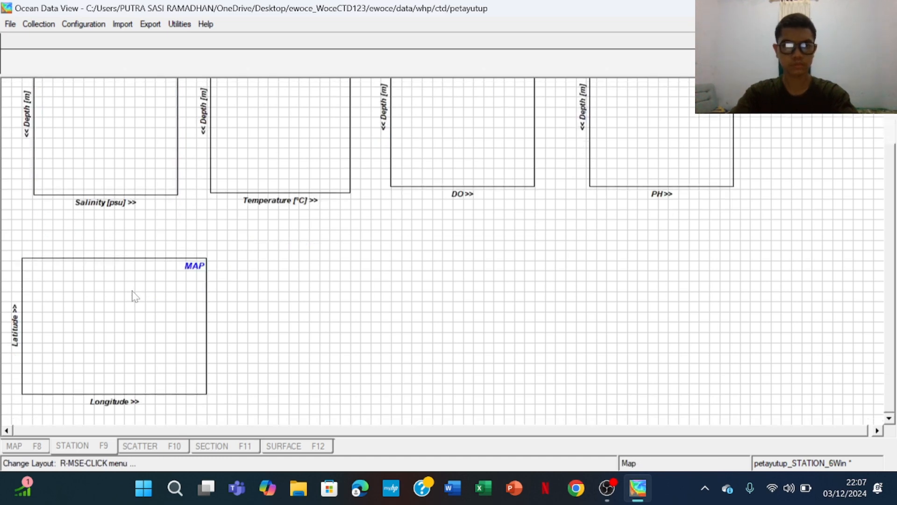
right_click(132, 295)
click(176, 310)
drag(406, 258, 422, 269)
drag(420, 365, 423, 402)
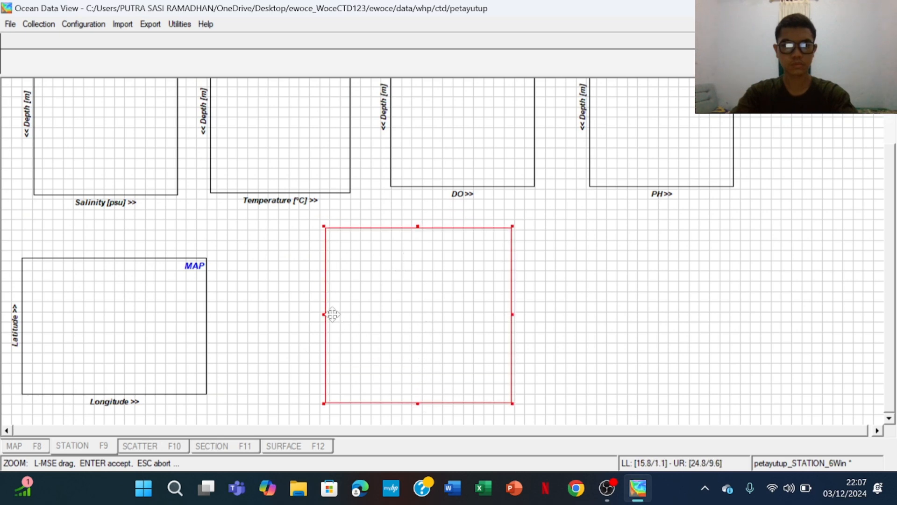
drag(327, 316, 274, 316)
key(Return)
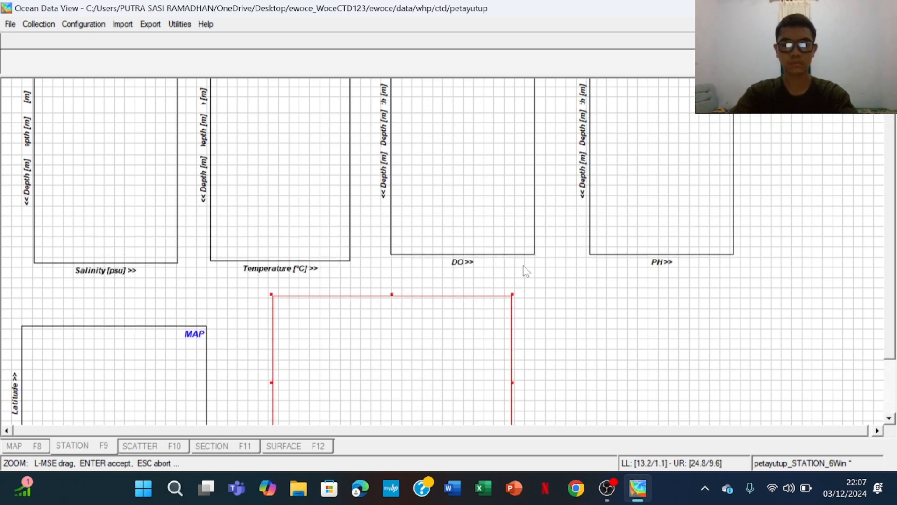
right_click(616, 359)
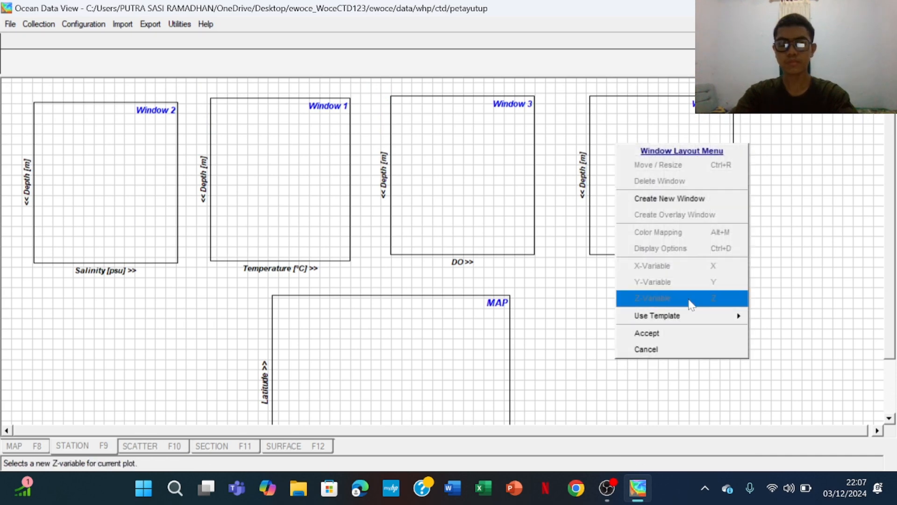
click(685, 334)
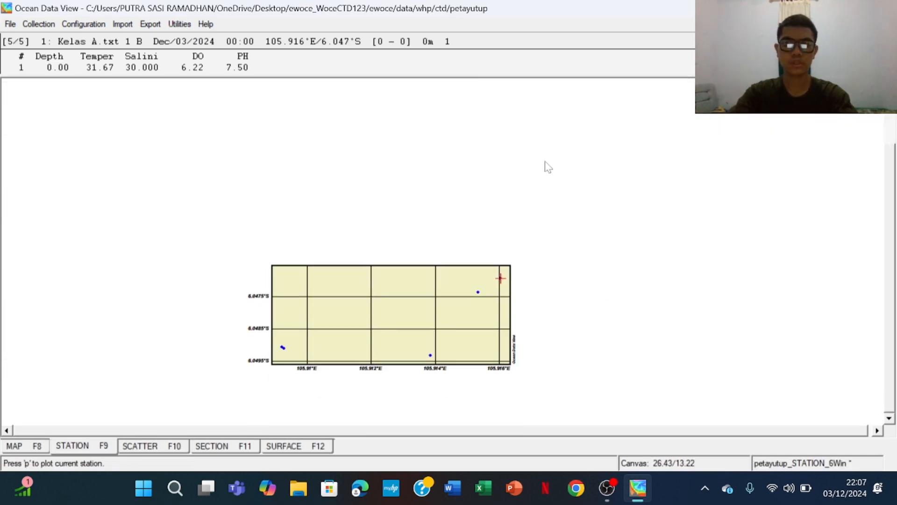
Reopen the window layout twice and accept it each time
right_click(699, 202)
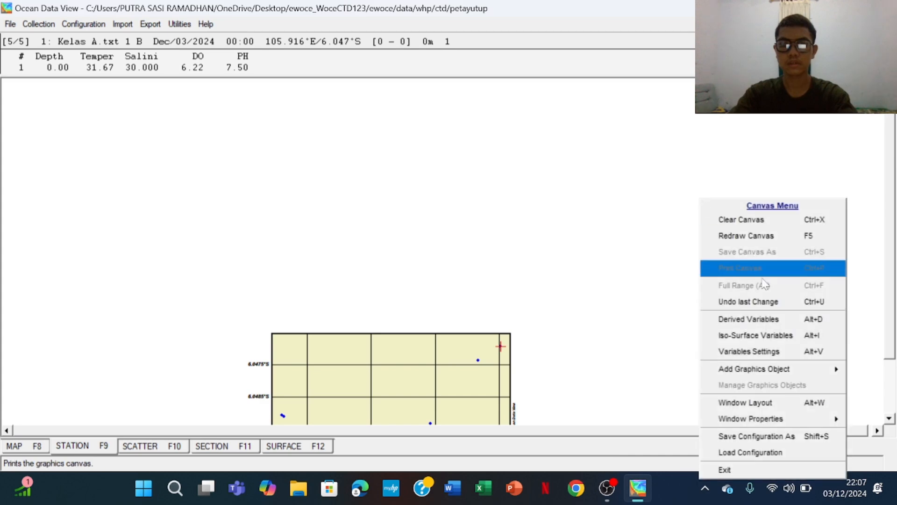
click(741, 401)
right_click(663, 329)
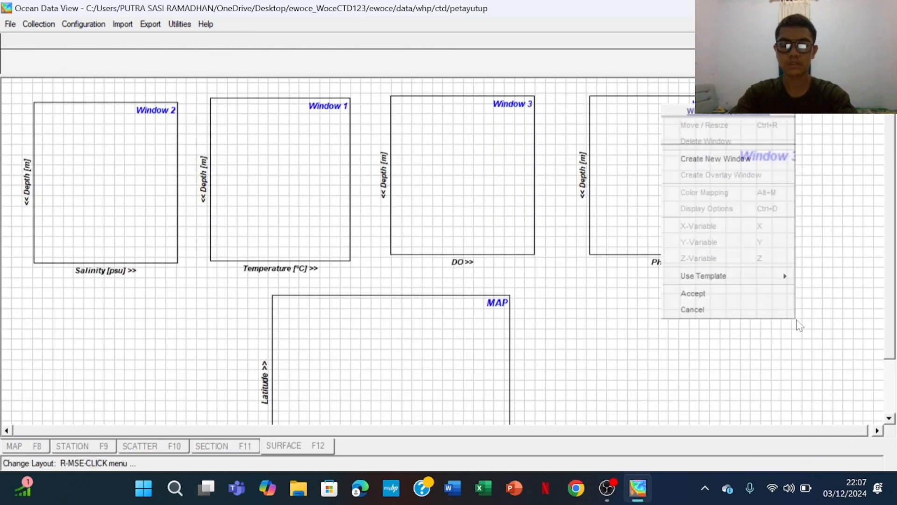
click(743, 293)
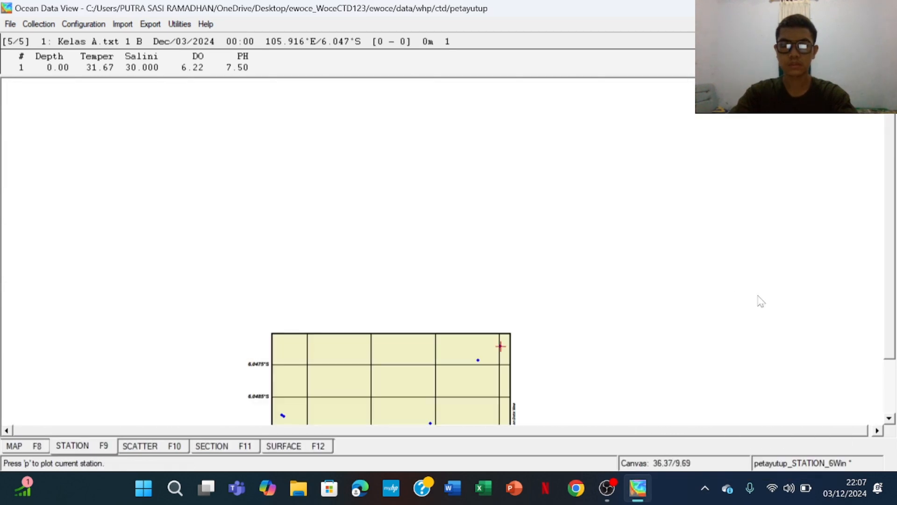
right_click(667, 294)
click(725, 206)
right_click(702, 275)
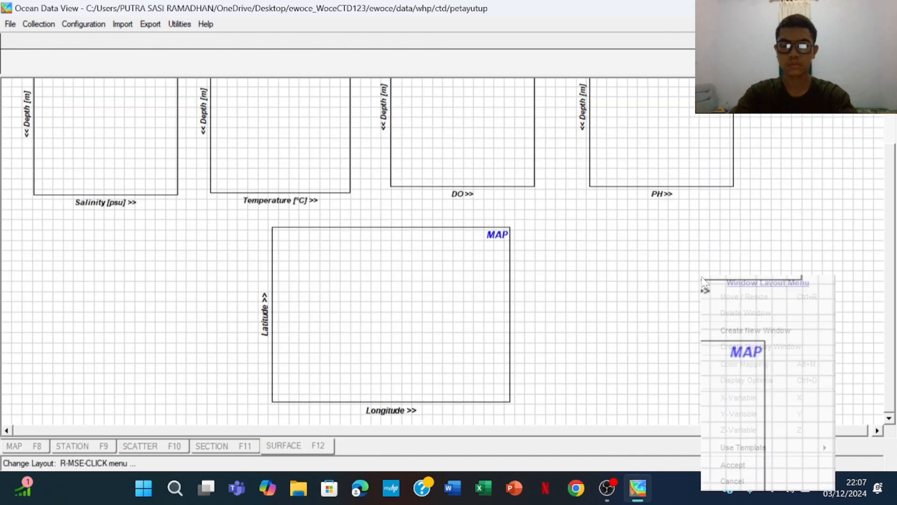
click(757, 463)
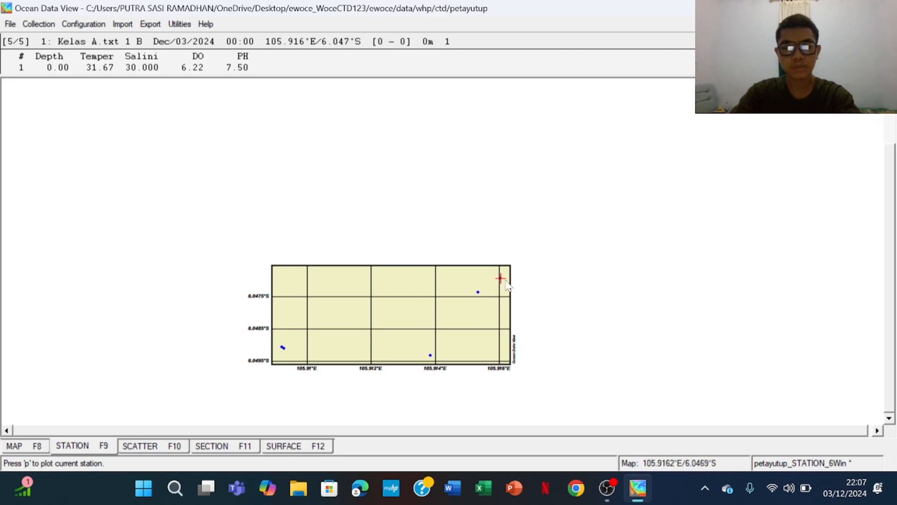
Plot stations 1 to 5 from the map in the salinity, temperature, DO and PH depth plots
scroll(514, 319, up, 2)
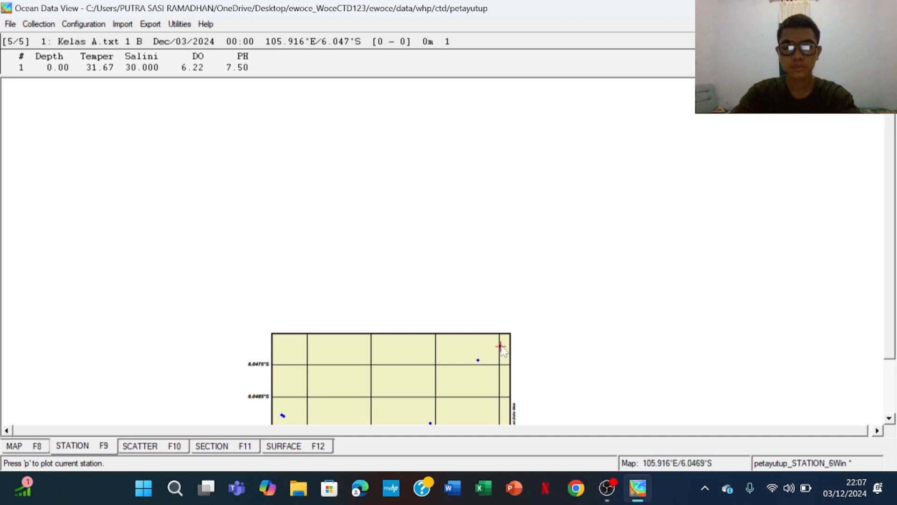
key(p)
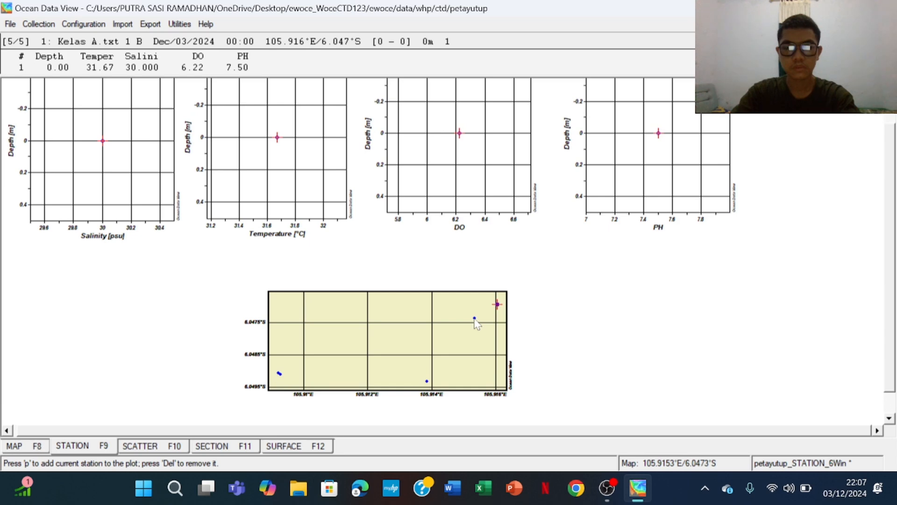
click(475, 320)
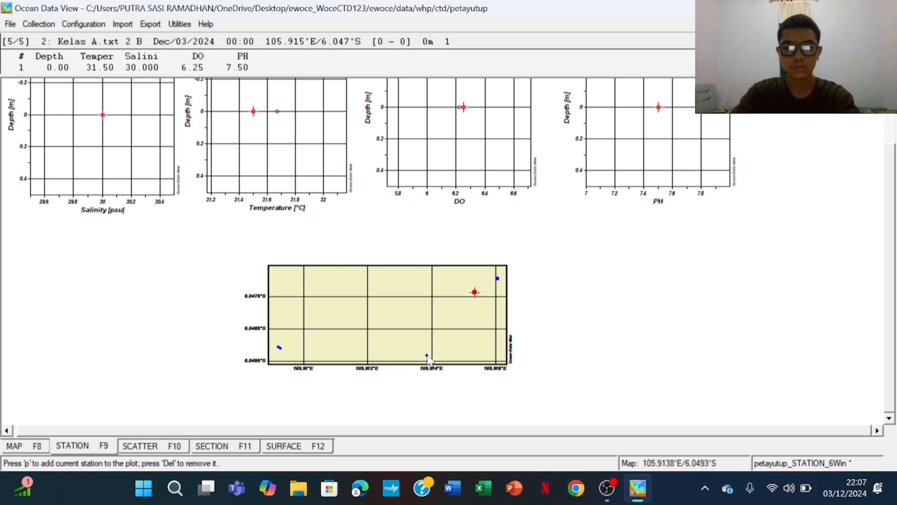
key(p)
click(427, 356)
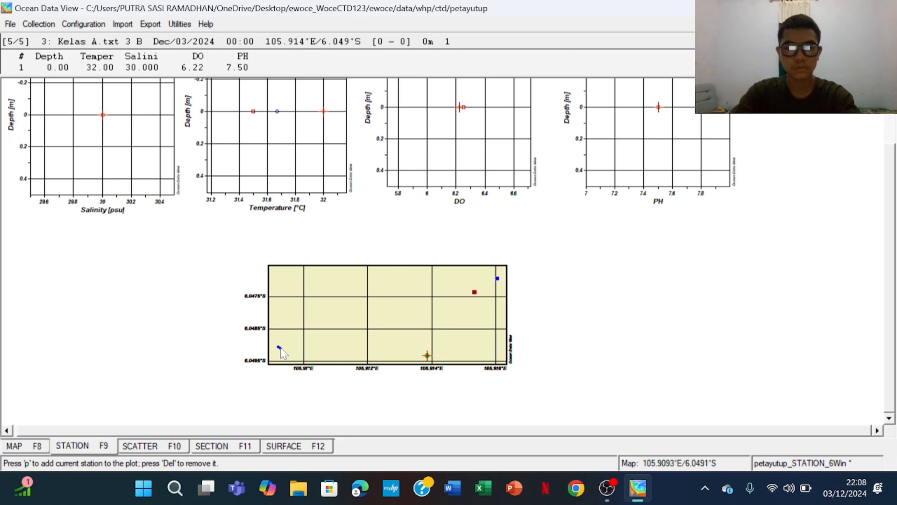
click(279, 348)
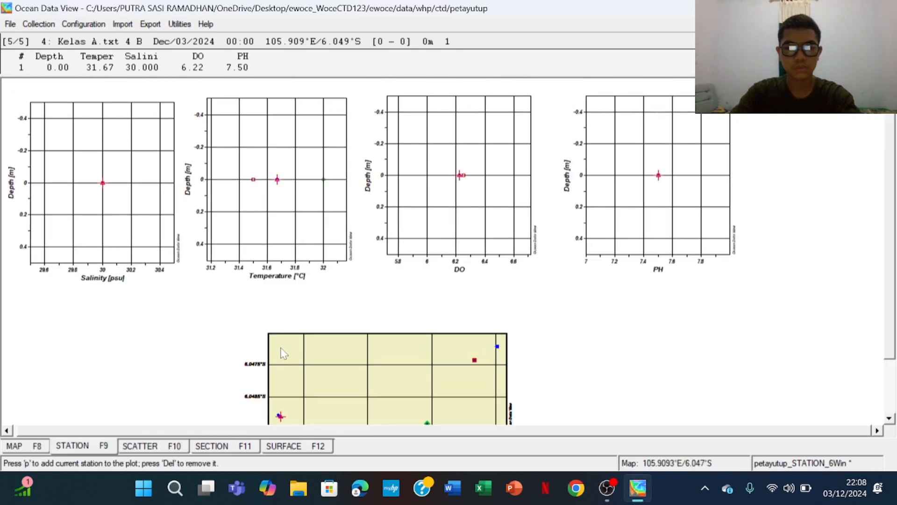
click(280, 416)
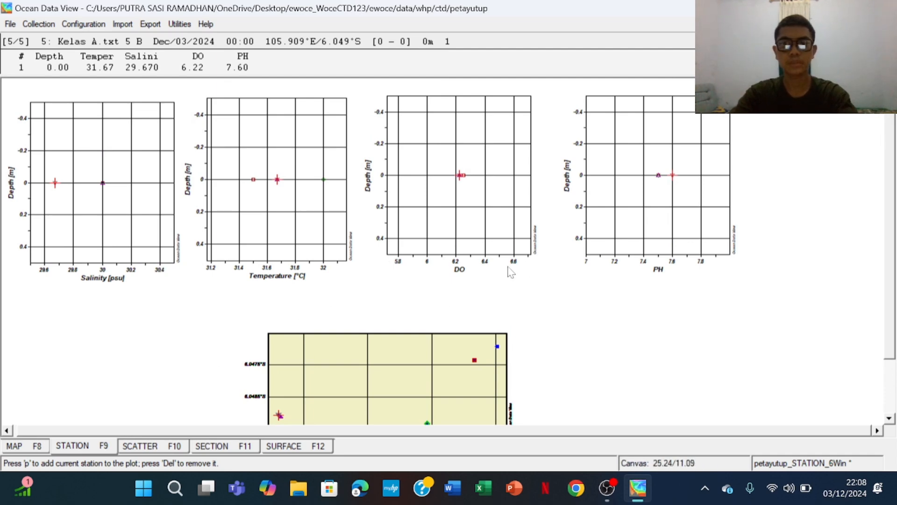
Switch to the scatter view and open its window layout for editing
click(165, 445)
scroll(332, 326, down, 1)
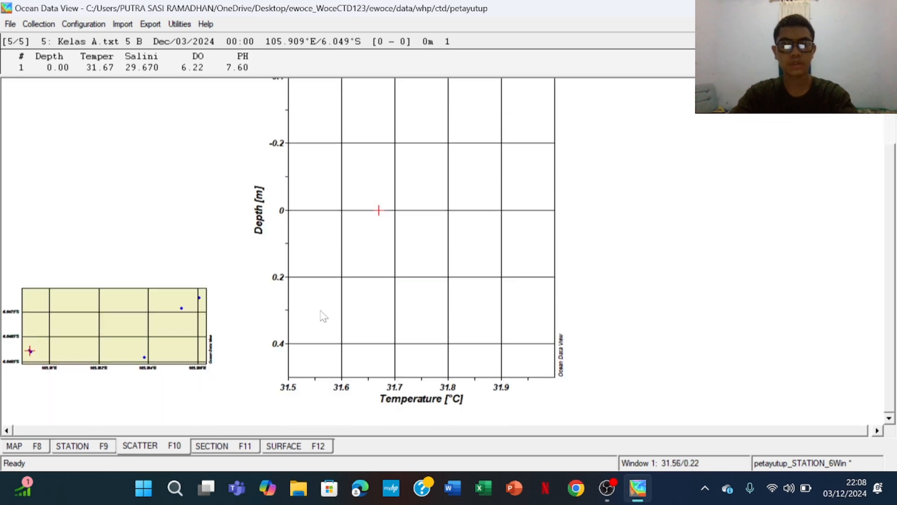
scroll(702, 244, up, 2)
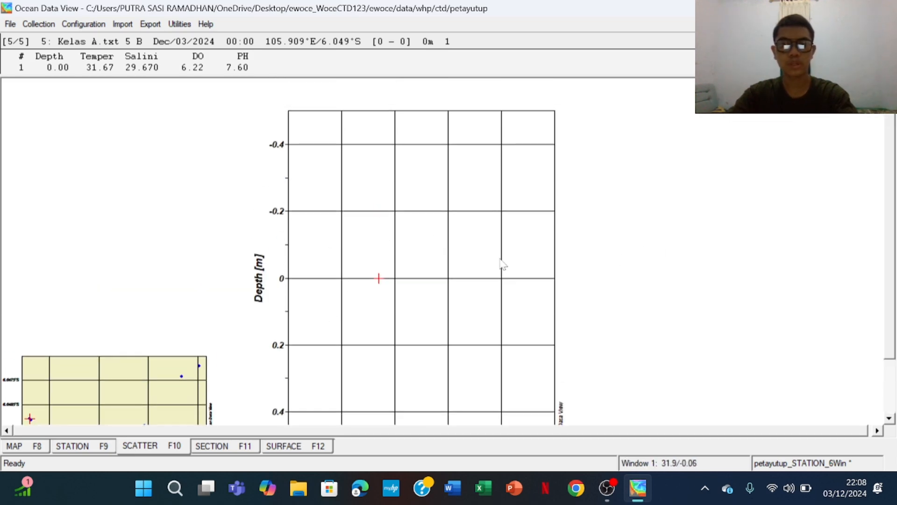
scroll(504, 257, down, 2)
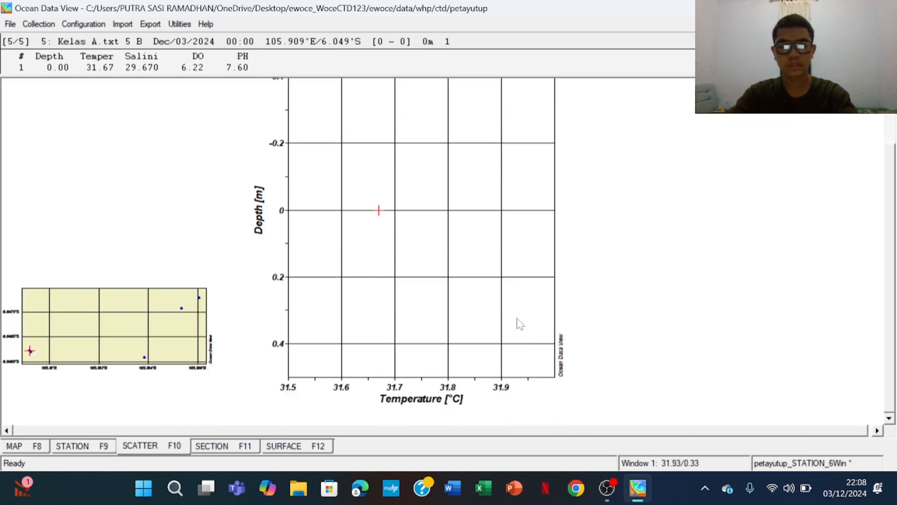
scroll(523, 308, up, 2)
right_click(655, 163)
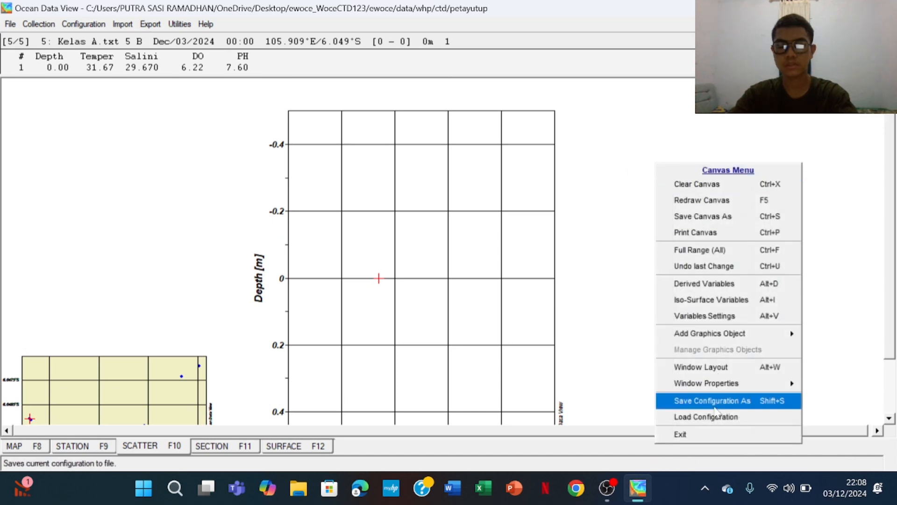
mouse_move(723, 390)
click(726, 370)
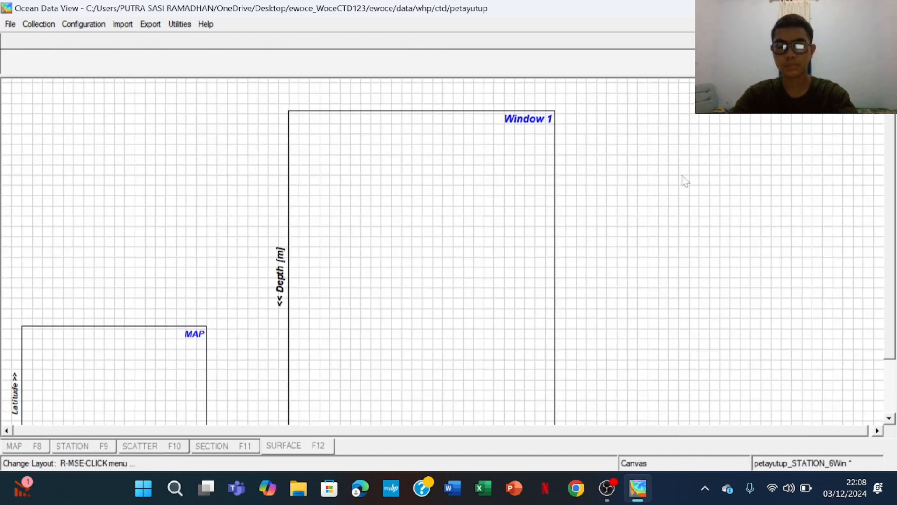
Apply the 6 Windows template to the window layout
right_click(745, 150)
mouse_move(771, 306)
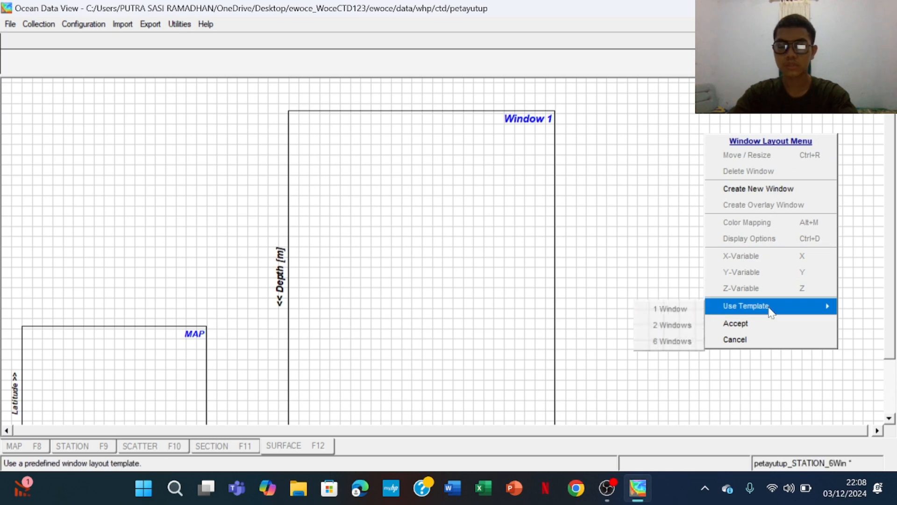
click(678, 341)
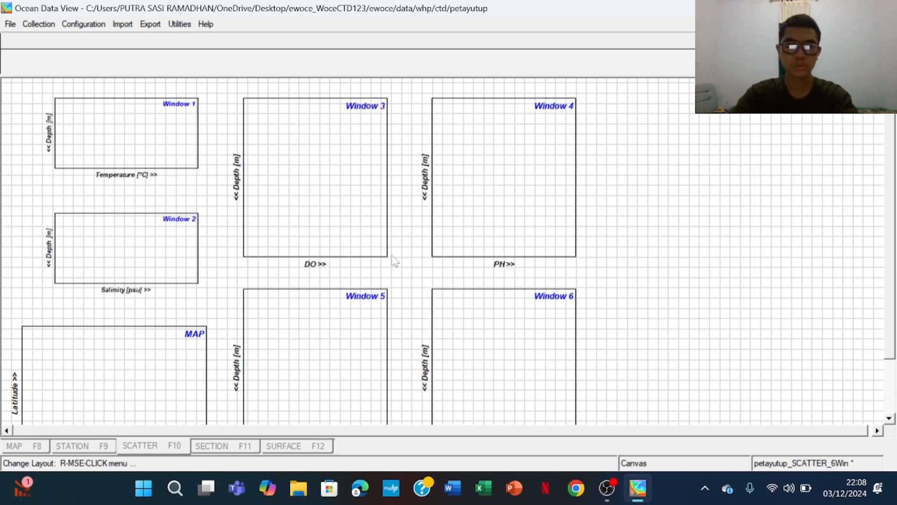
Delete the two extra PH windows in the lower row, Window 5 and Window 6
scroll(394, 261, down, 3)
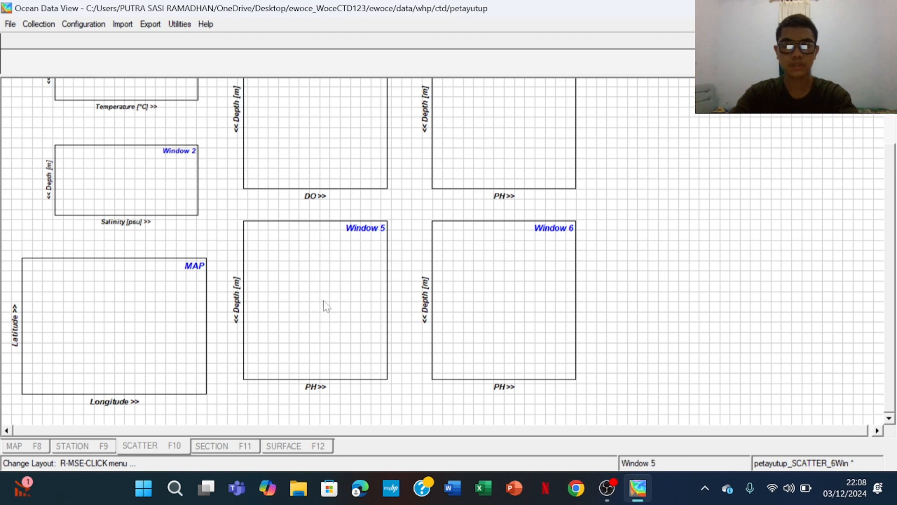
right_click(312, 285)
mouse_move(367, 451)
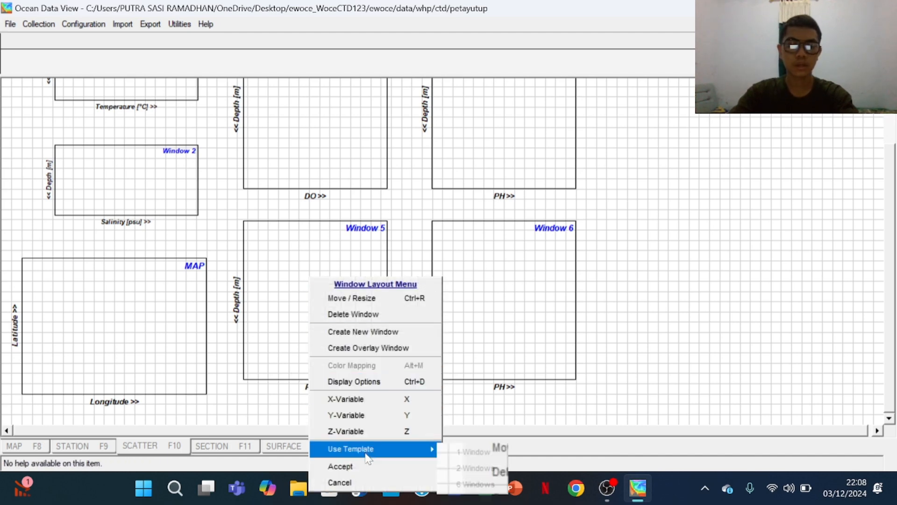
click(367, 314)
right_click(526, 275)
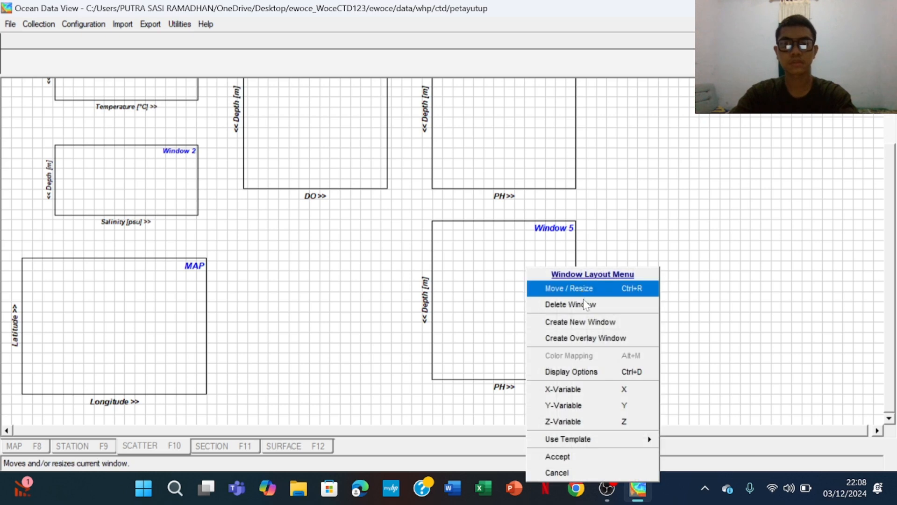
click(586, 304)
Move the PH window down and to the right, and place the DO window beside it in the same lower row
right_click(519, 213)
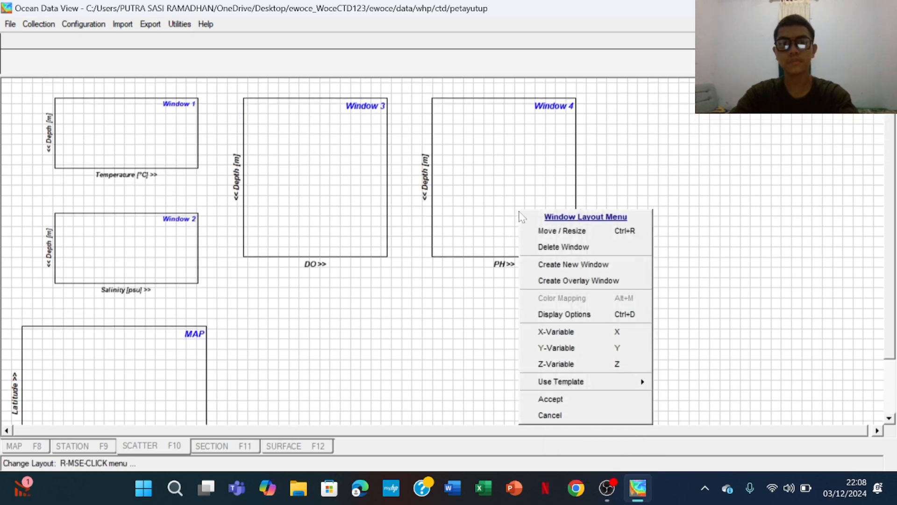
click(562, 230)
drag(562, 248, 724, 359)
right_click(356, 194)
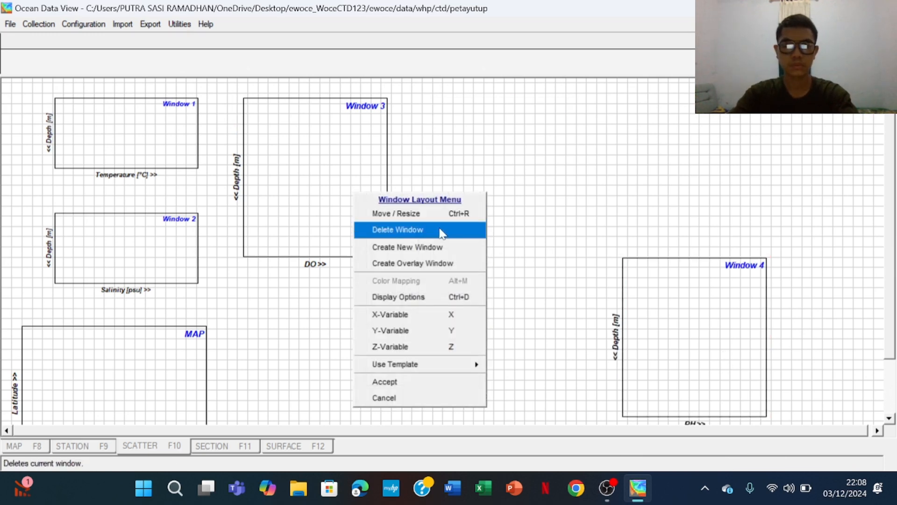
click(437, 215)
drag(342, 192, 512, 355)
Move the temperature window above the PH window and enlarge its height to nearly double
right_click(185, 249)
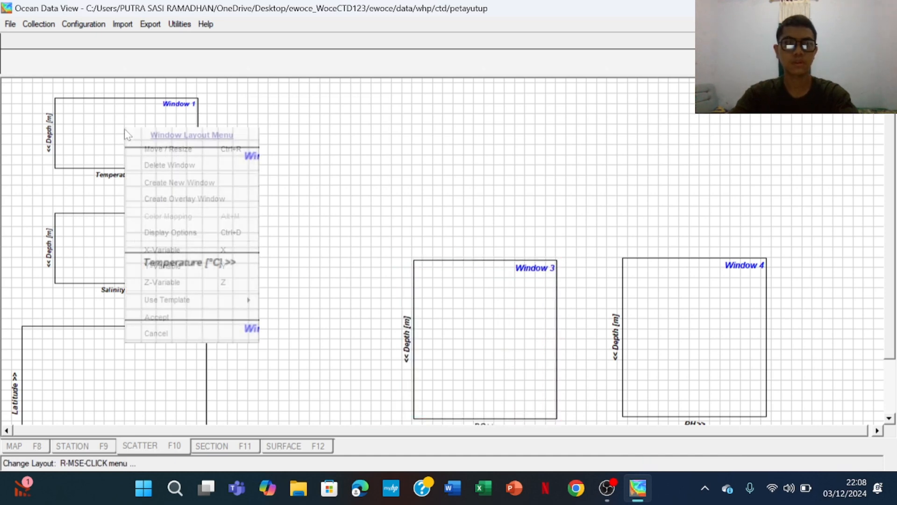
click(187, 148)
drag(151, 134, 719, 140)
drag(697, 174, 705, 234)
drag(705, 180, 681, 177)
key(Return)
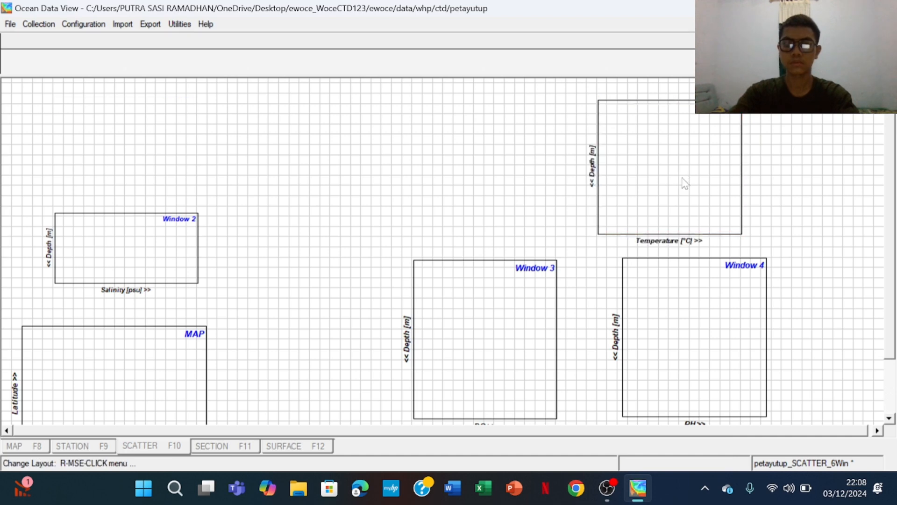
Move the salinity window above the DO window and stretch it vertically to roughly the temperature window's height
right_click(176, 230)
click(273, 249)
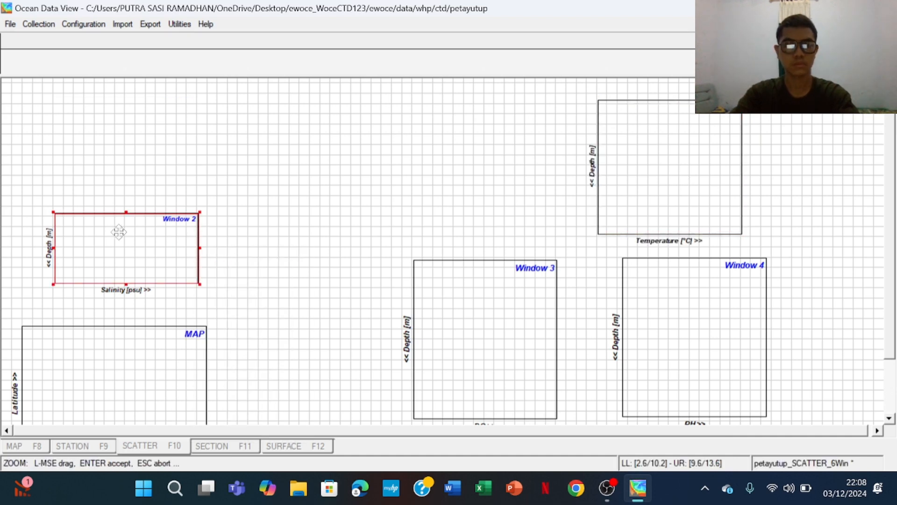
drag(116, 231, 431, 134)
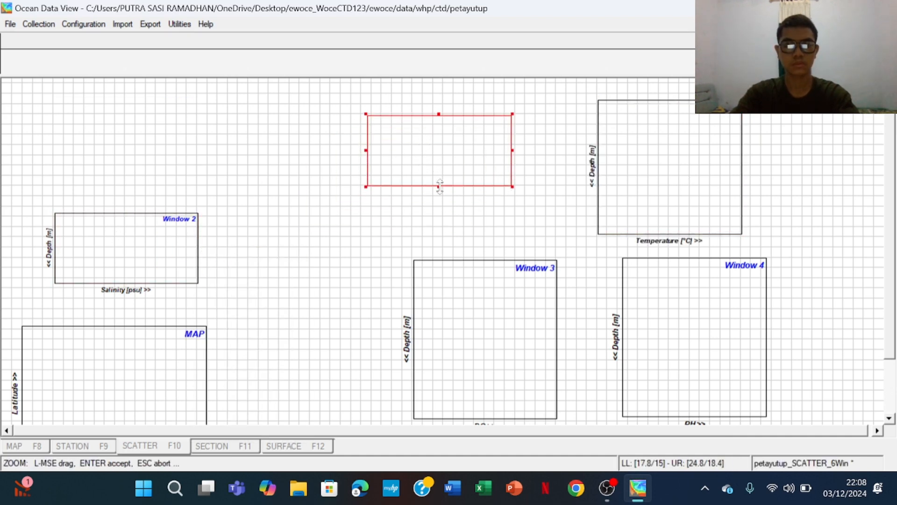
drag(440, 186, 446, 247)
drag(451, 201, 456, 180)
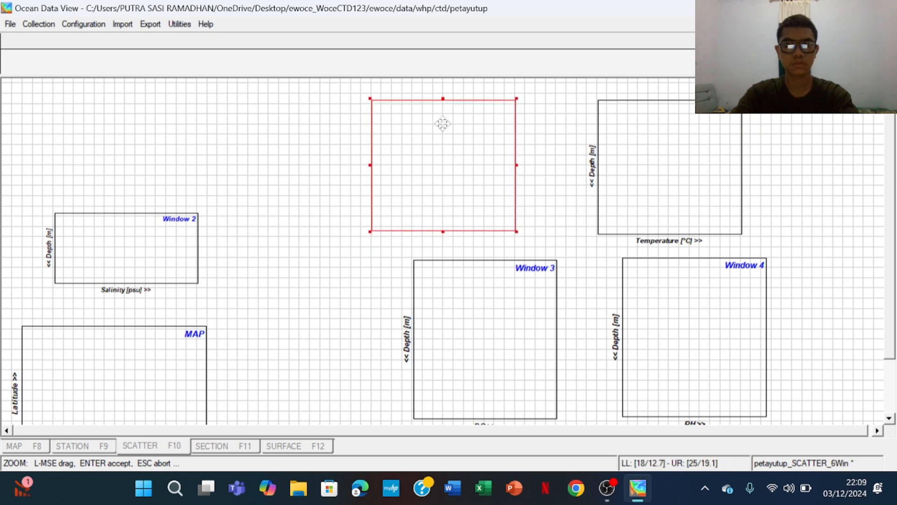
mouse_move(444, 102)
mouse_down()
mouse_move(445, 88)
mouse_move(442, 124)
mouse_move(410, 131)
mouse_up()
key(Return)
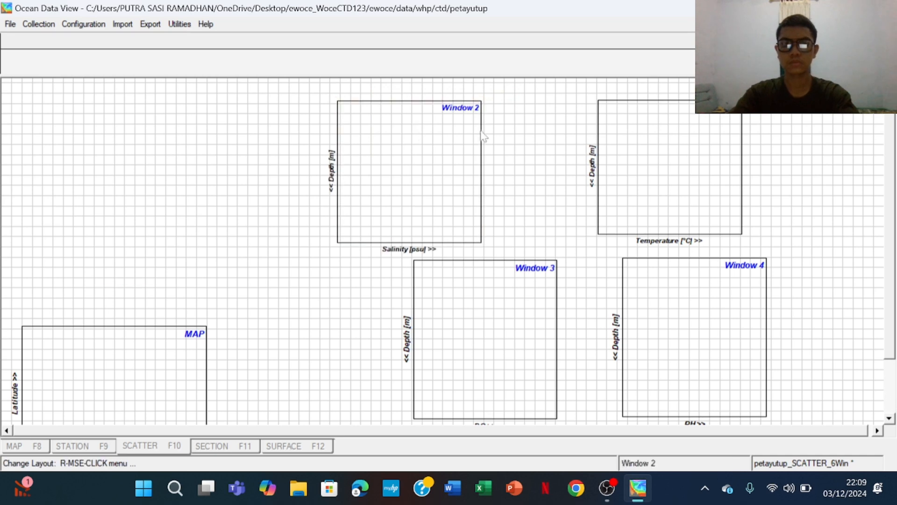
Shift the temperature window closer to the salinity window, spanning about 26.4/12.4 to 33.4/18.9
right_click(595, 138)
right_click(662, 121)
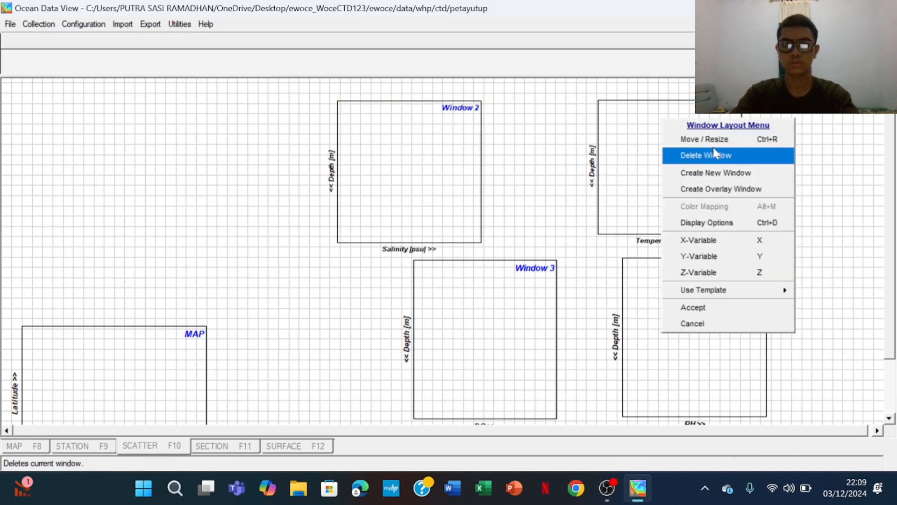
click(701, 139)
drag(674, 141, 619, 144)
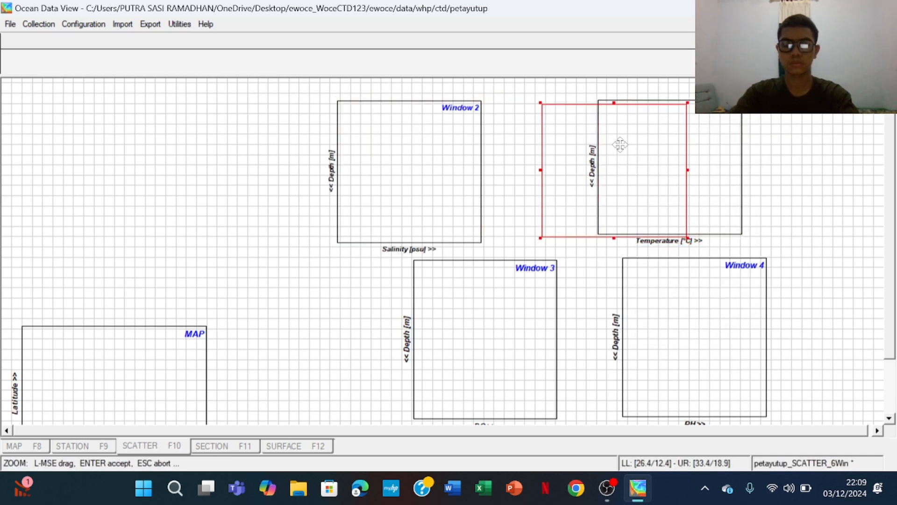
key(Return)
Move the map up beside the salinity and DO windows, increase its height, and accept the layout
right_click(178, 146)
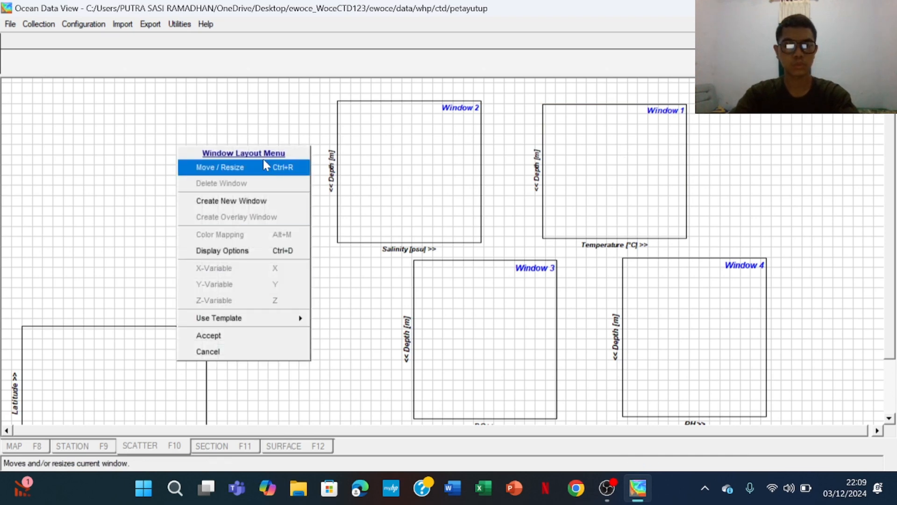
click(240, 173)
drag(168, 357, 237, 216)
drag(187, 184, 187, 130)
drag(196, 205, 200, 244)
key(Return)
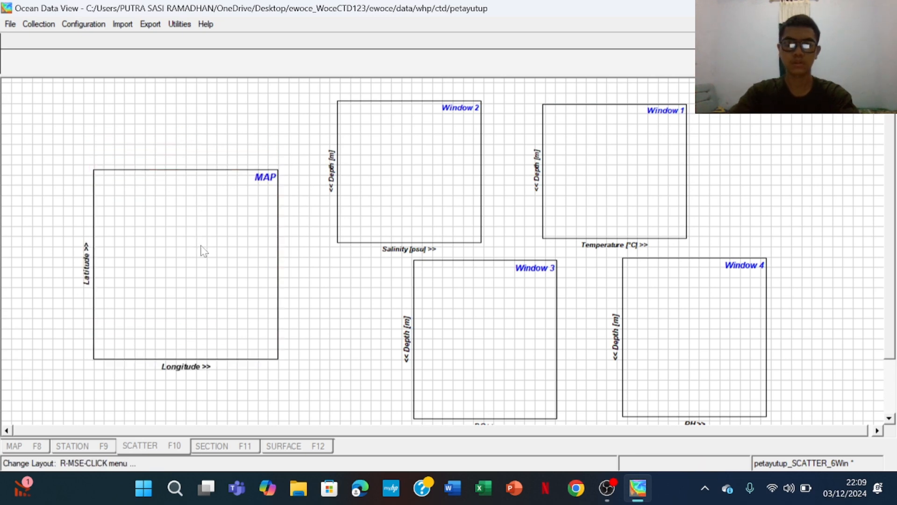
right_click(338, 283)
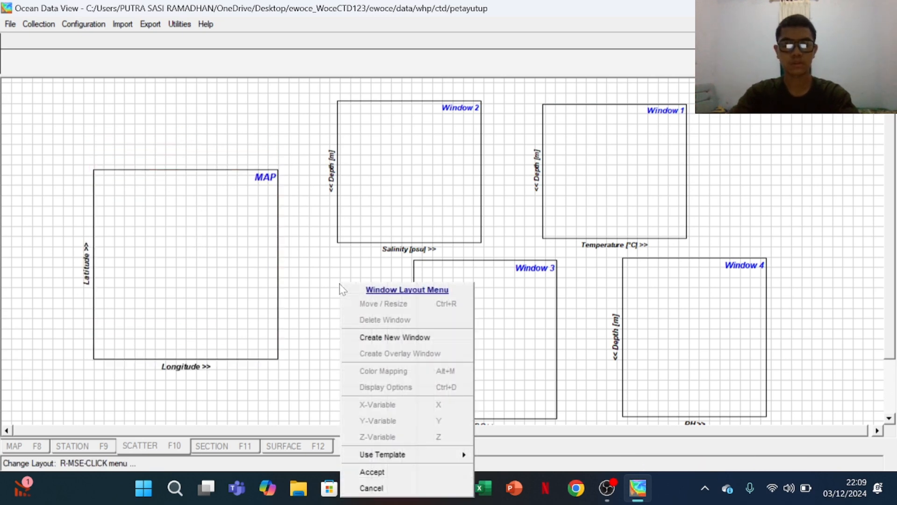
click(395, 466)
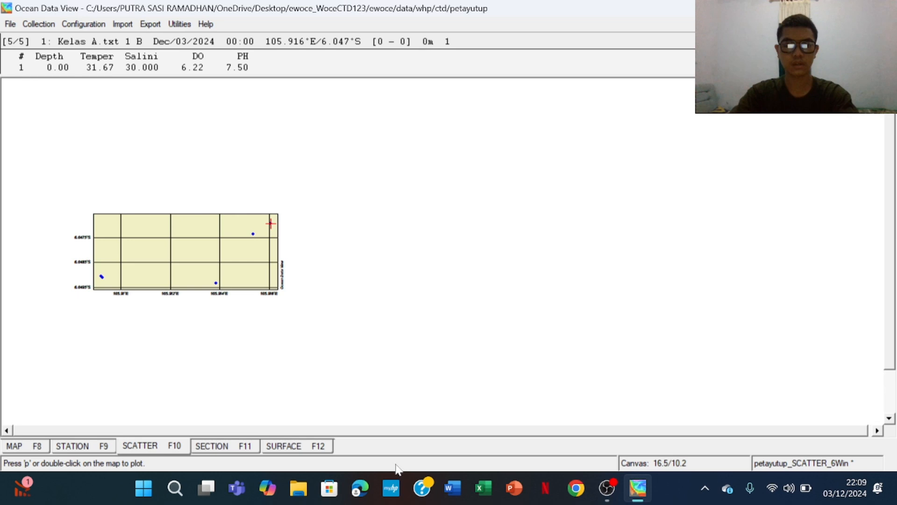
right_click(445, 198)
click(374, 186)
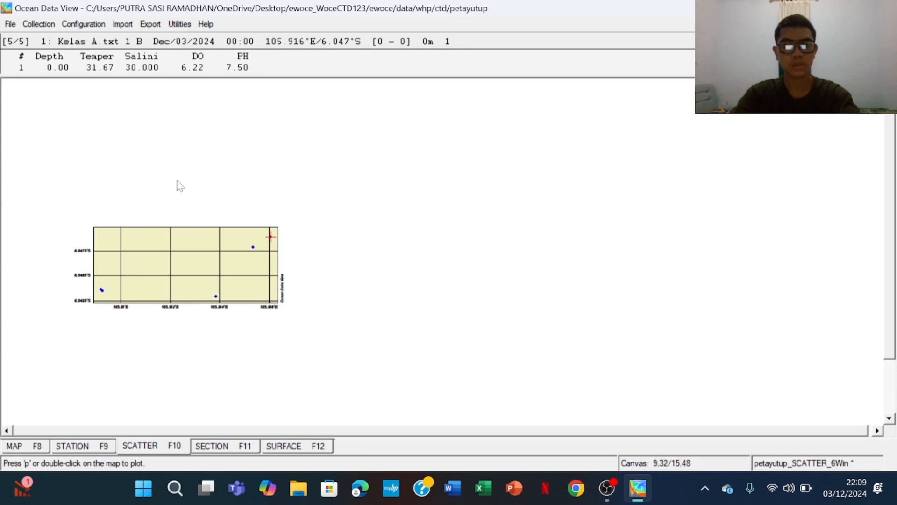
Plot the station data in the scatter windows and select stations 2 to 5 one by one on the map
double_click(271, 237)
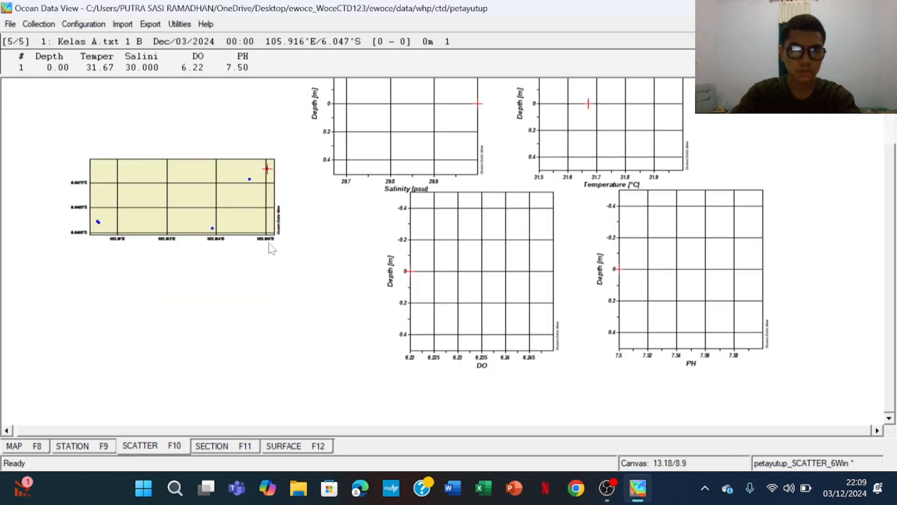
click(250, 247)
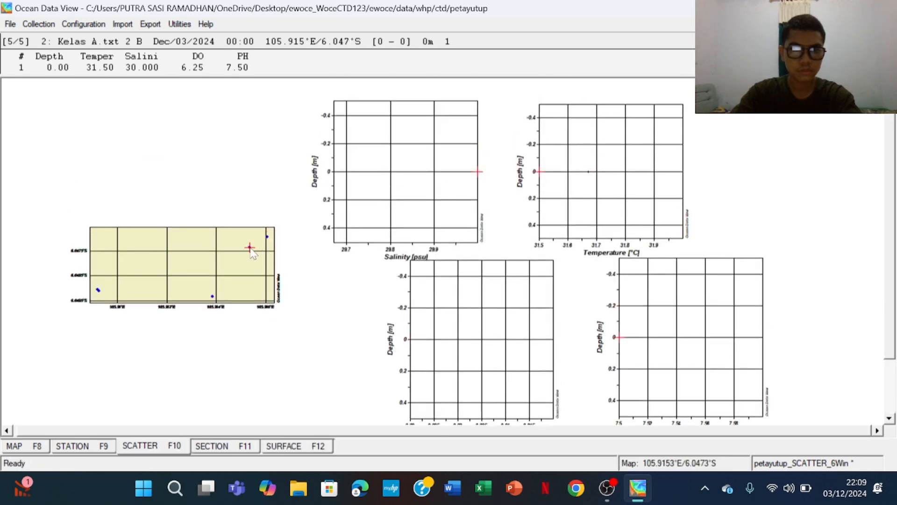
click(212, 296)
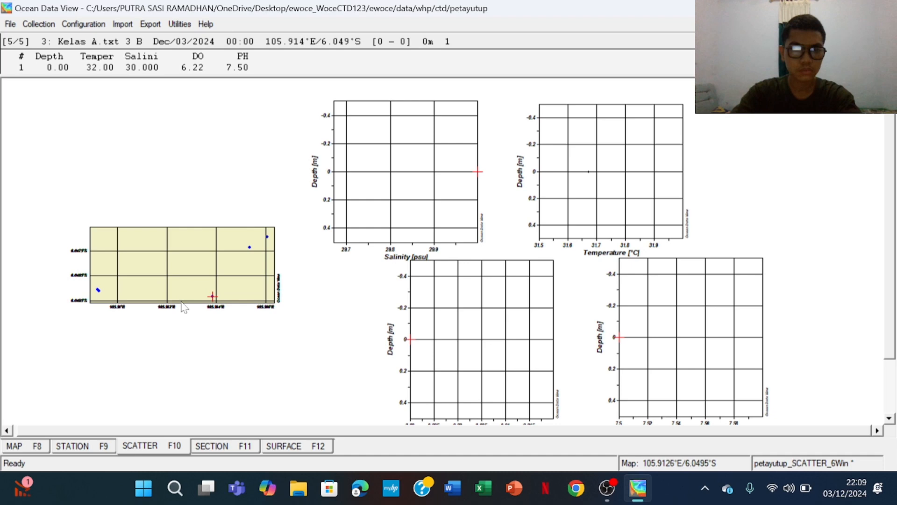
click(98, 290)
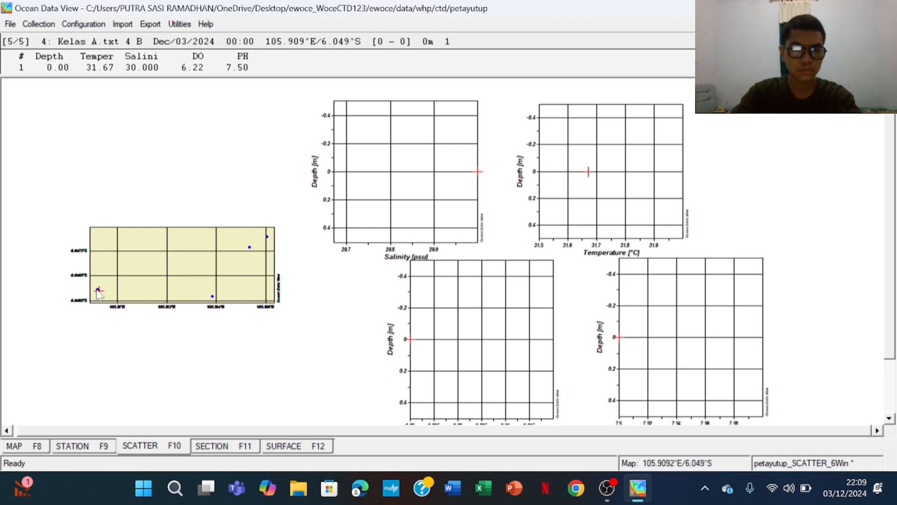
click(99, 290)
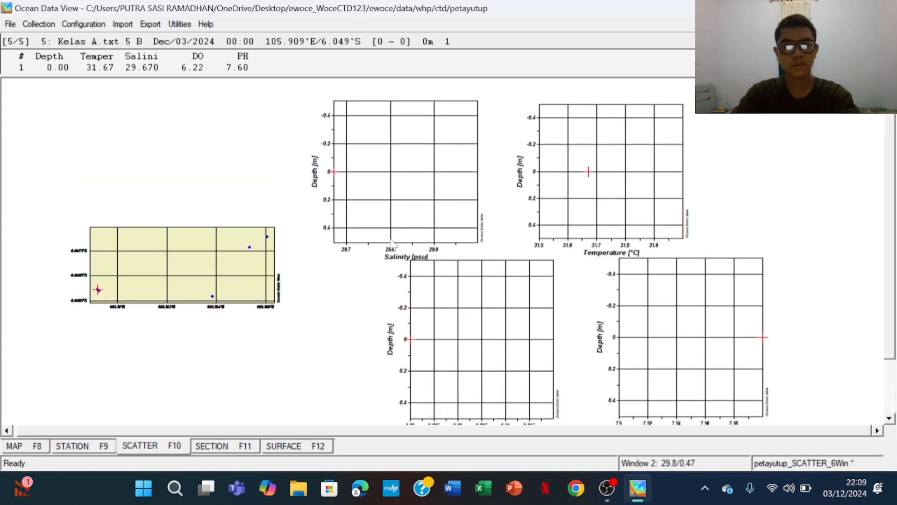
Set the Z-variable of the temperature plot to Temperature [°C]
right_click(632, 161)
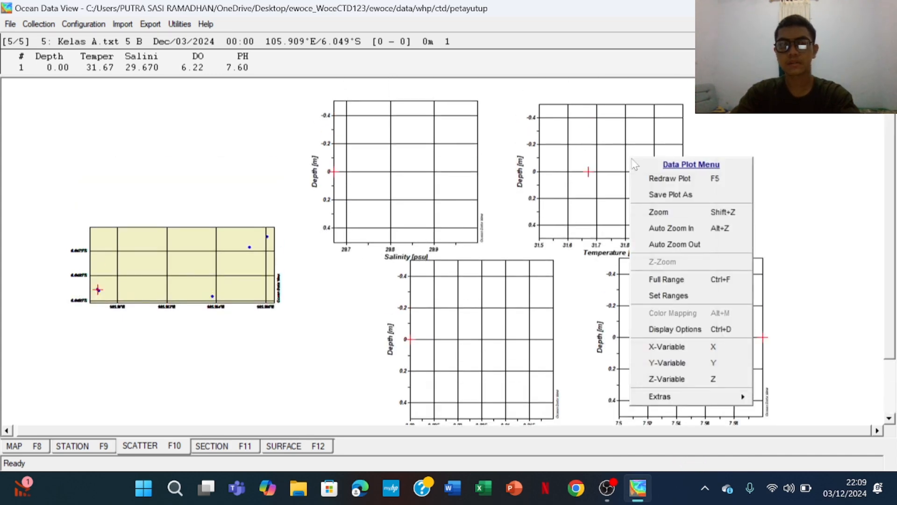
right_click(584, 122)
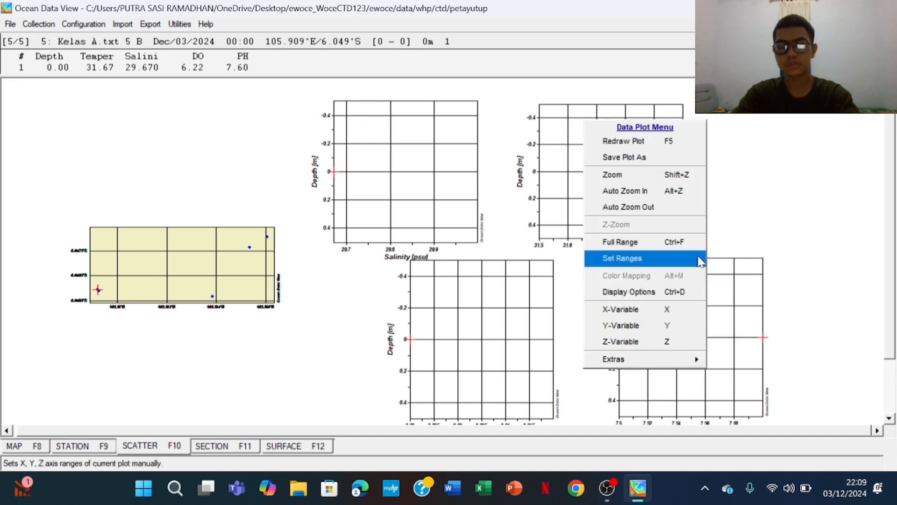
click(673, 342)
drag(481, 85, 432, 101)
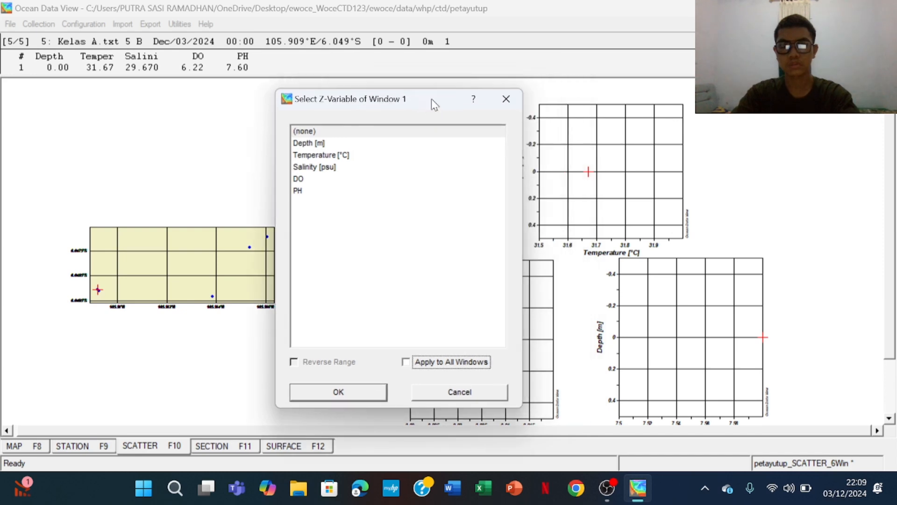
click(335, 156)
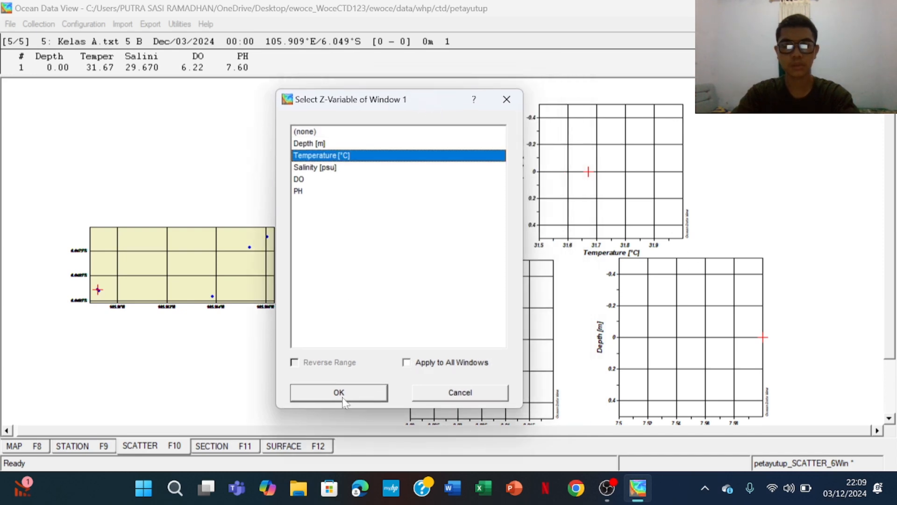
click(339, 392)
Set the Z-variable of the salinity plot to Salinity [psu]
right_click(465, 166)
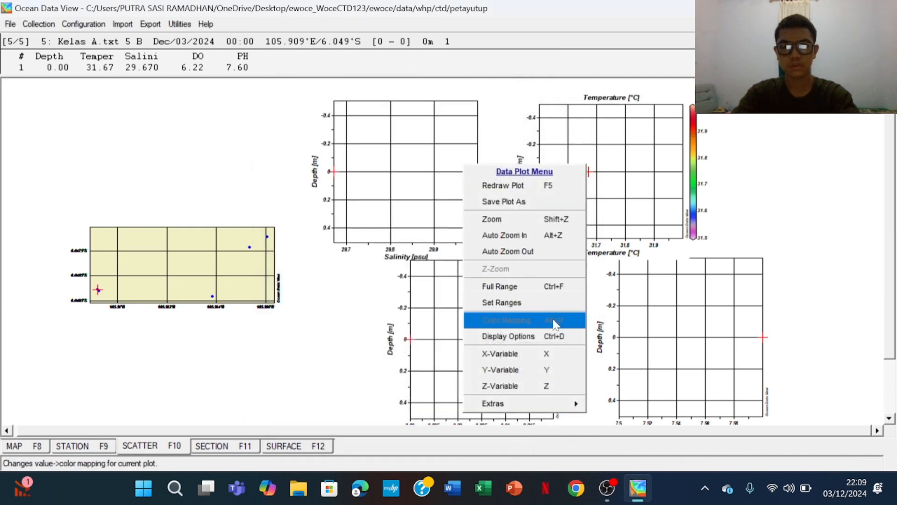
click(552, 386)
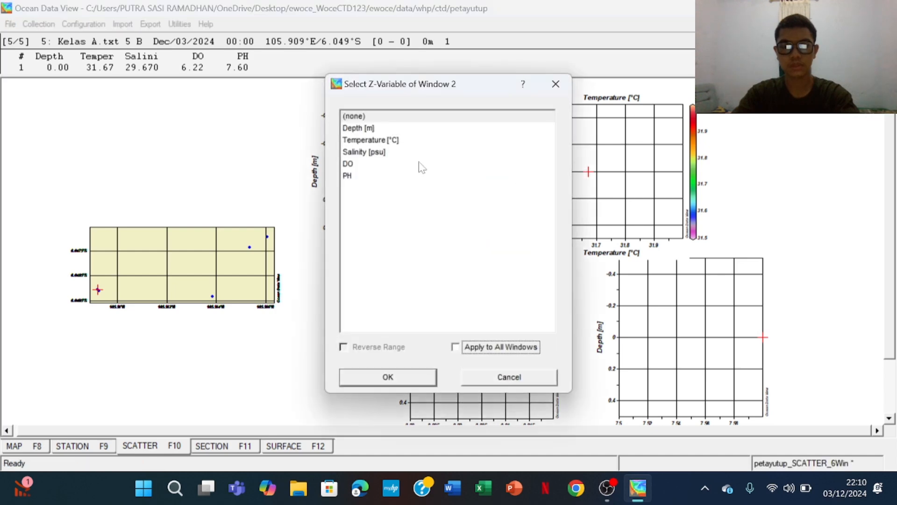
drag(484, 98, 646, 89)
click(525, 143)
click(550, 369)
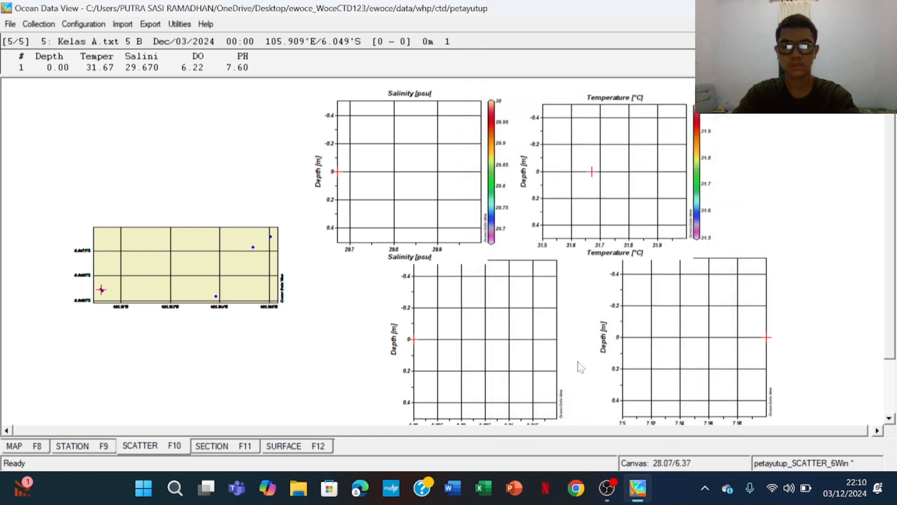
scroll(540, 280, down, 2)
right_click(531, 312)
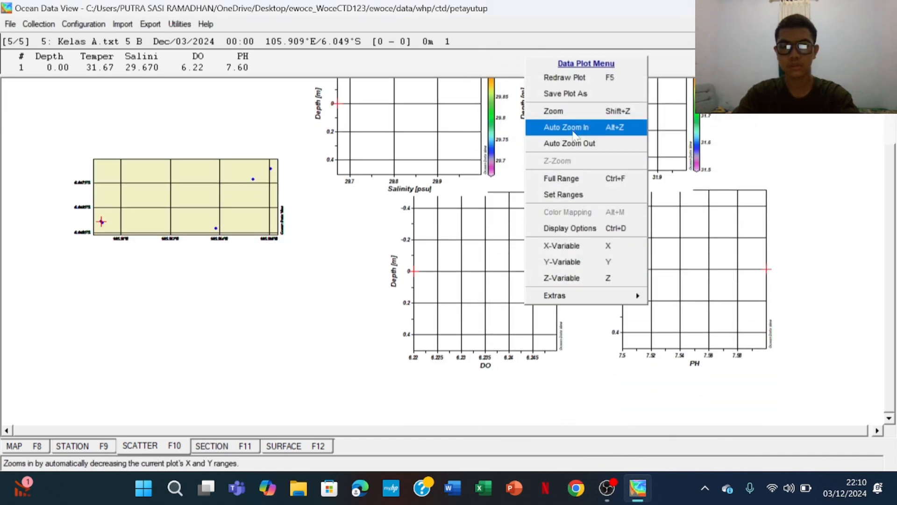
click(580, 242)
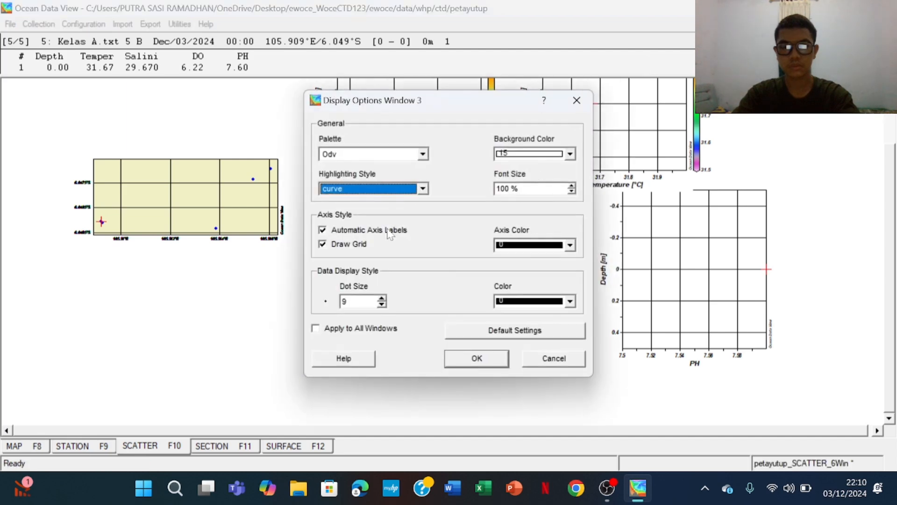
click(576, 100)
Set the Z-variable of the DO plot to DO
right_click(526, 266)
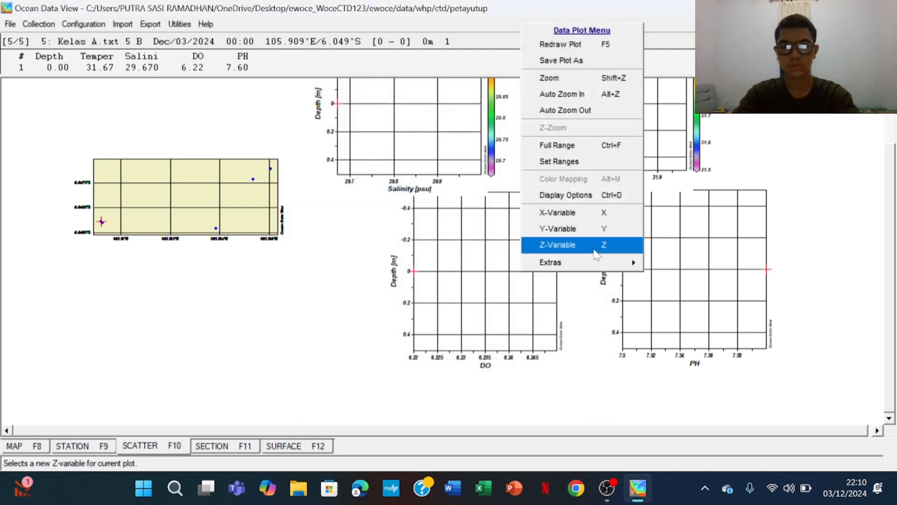
click(565, 242)
click(398, 164)
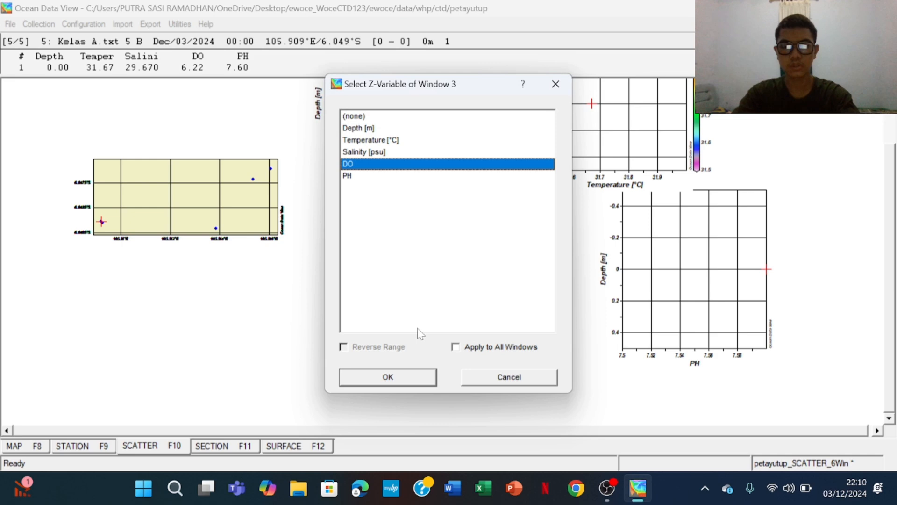
click(417, 377)
Set the Z-variable of the PH plot to PH
right_click(698, 255)
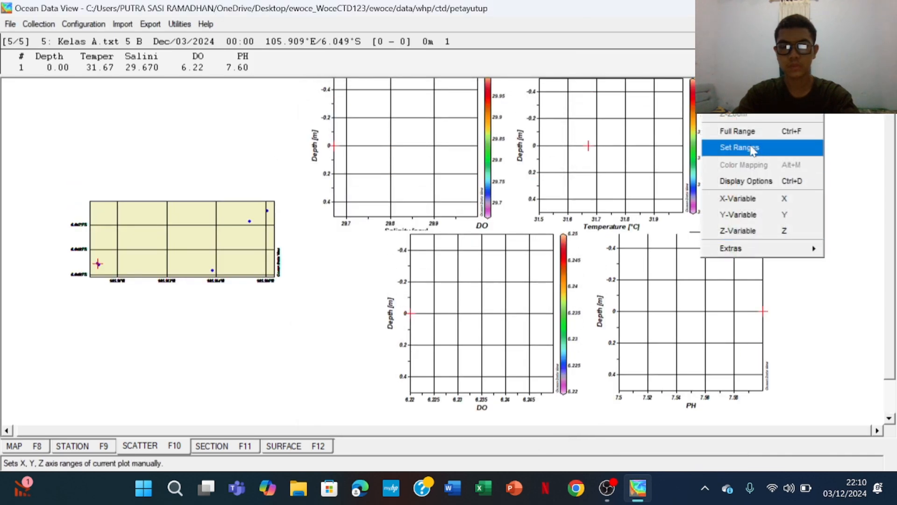
click(740, 231)
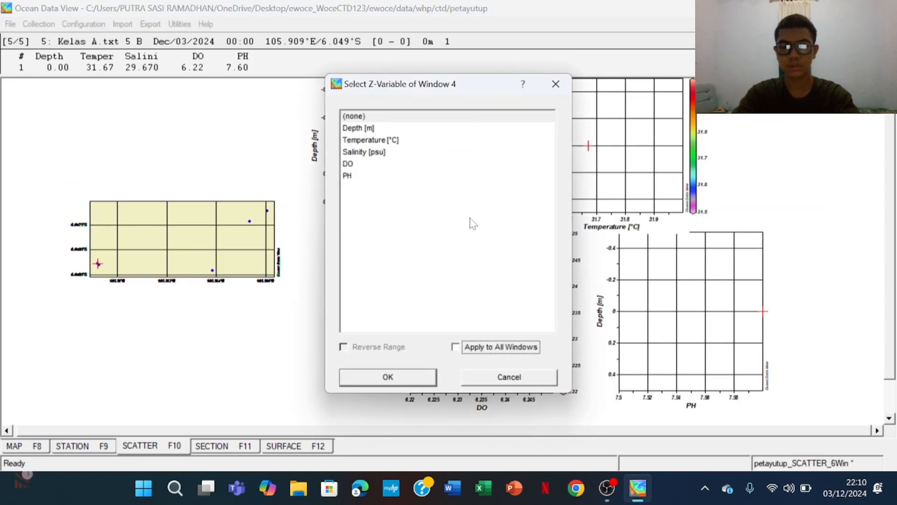
click(357, 176)
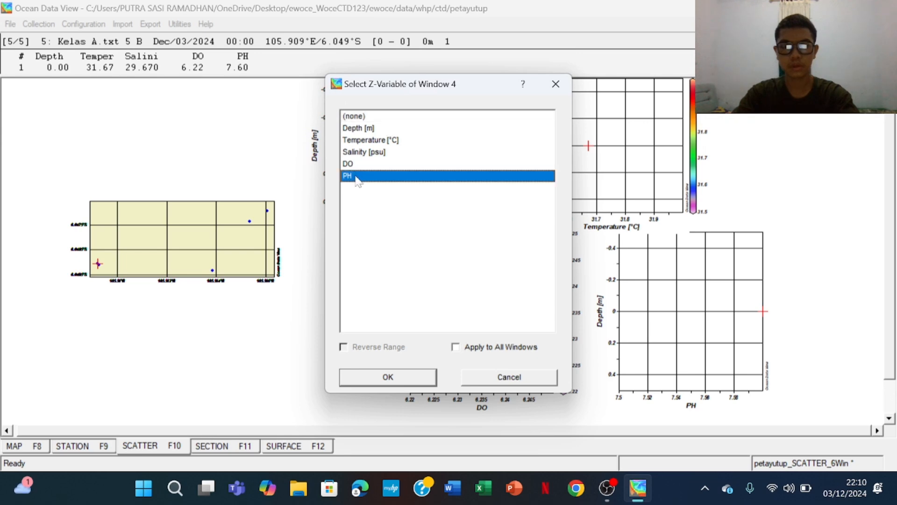
click(364, 381)
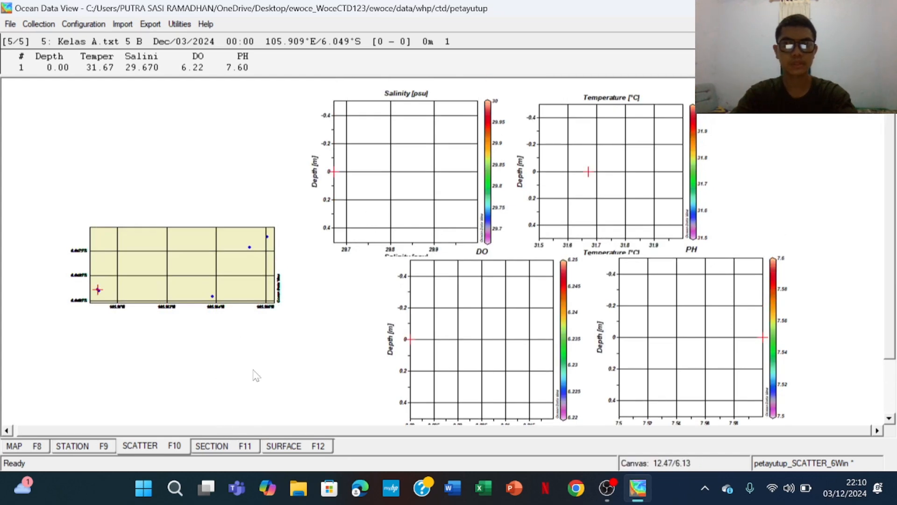
Switch to section mode, define a section spine through the five stations on the map, and accept the default section characteristics
click(245, 446)
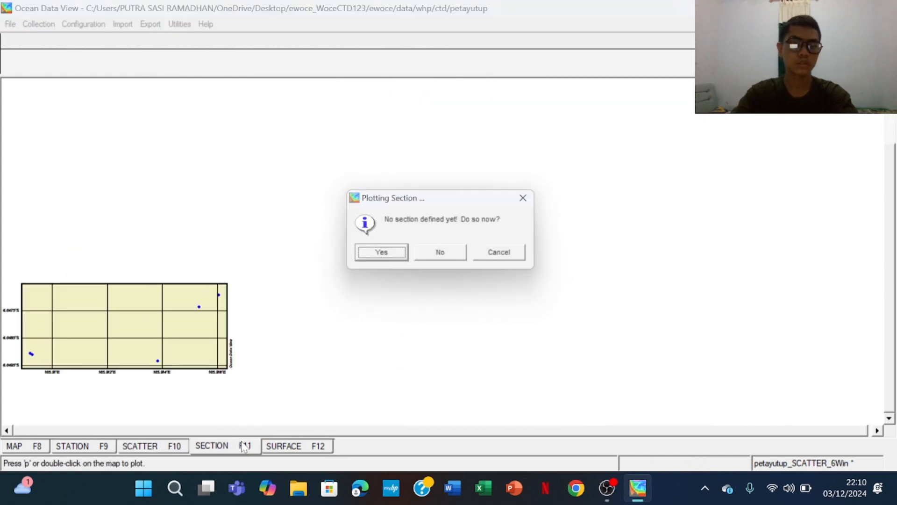
click(382, 256)
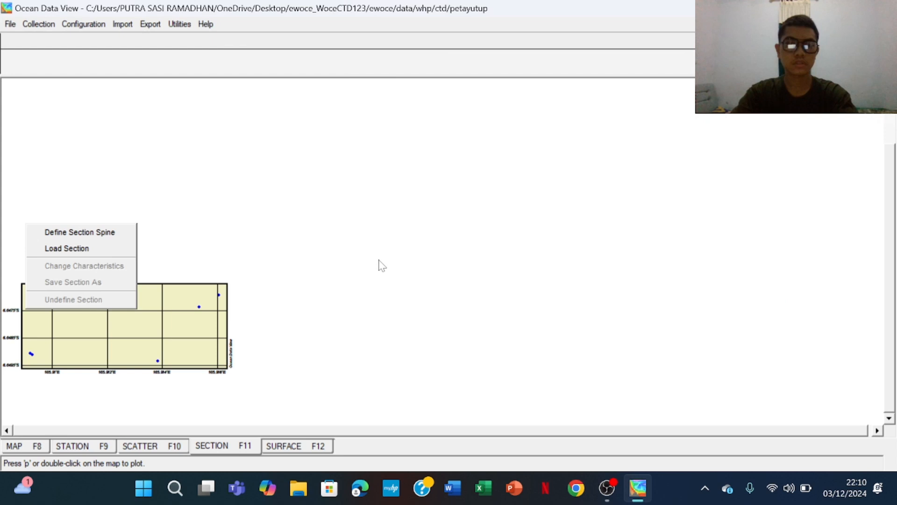
click(126, 233)
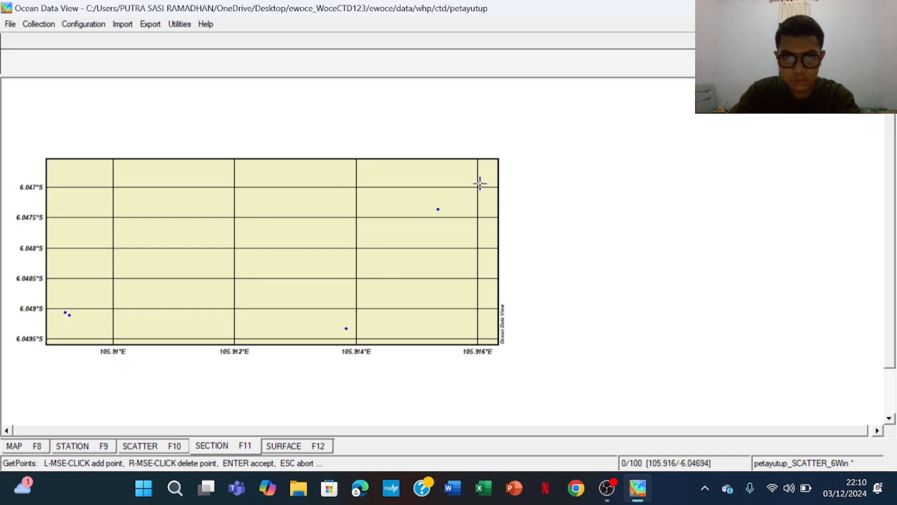
click(480, 183)
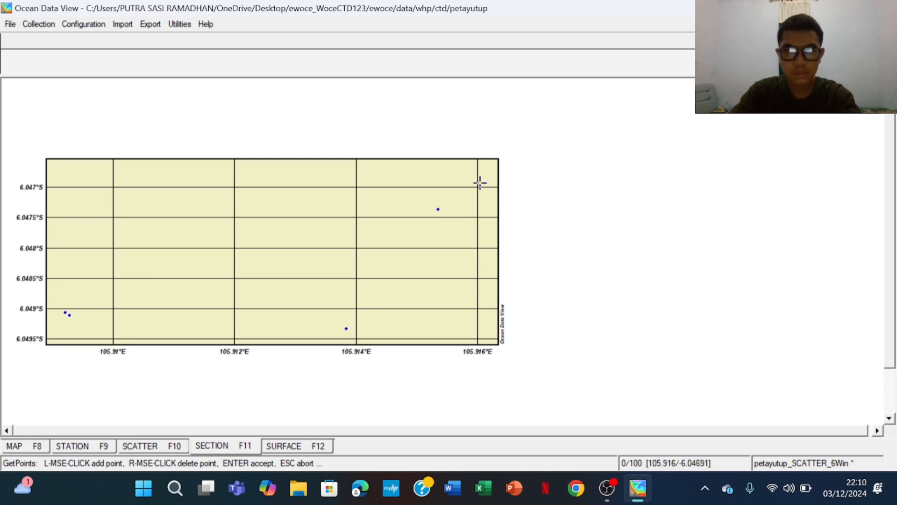
click(480, 183)
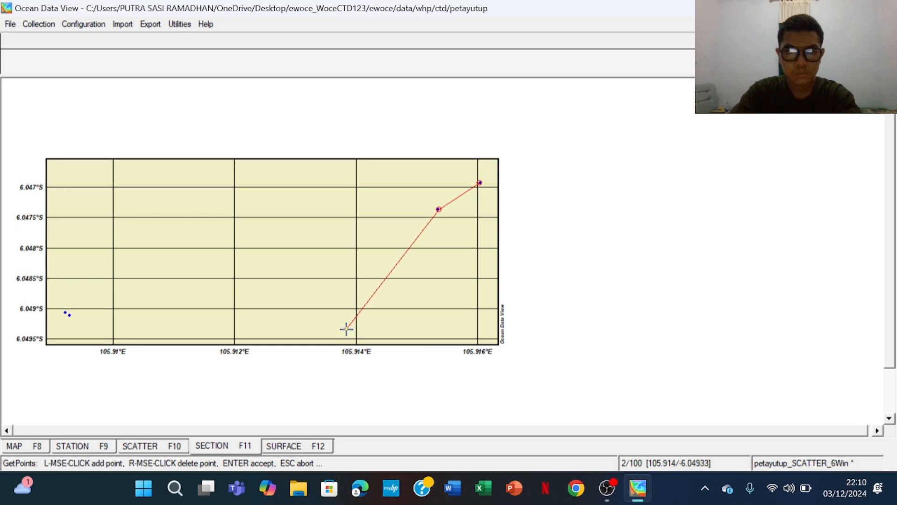
click(346, 329)
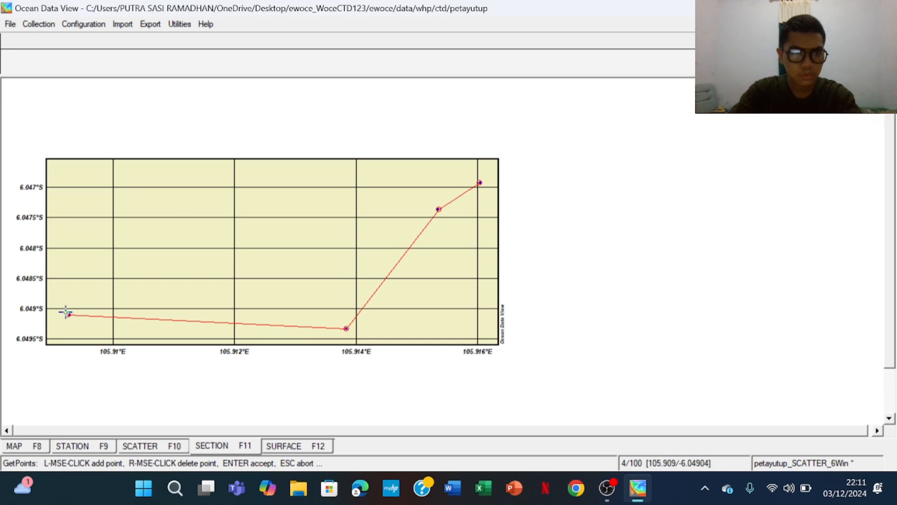
key(Return)
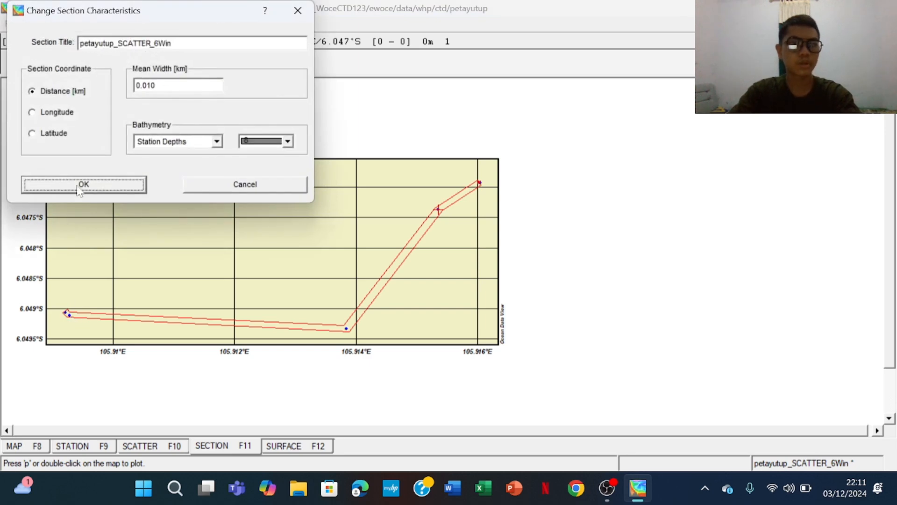
click(78, 187)
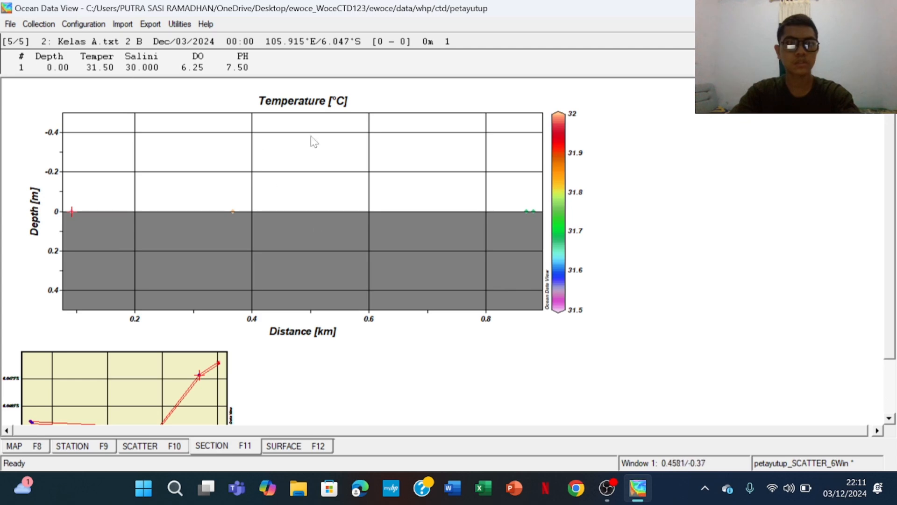
Edit the section's window layout and apply the five-window section template
scroll(398, 213, down, 3)
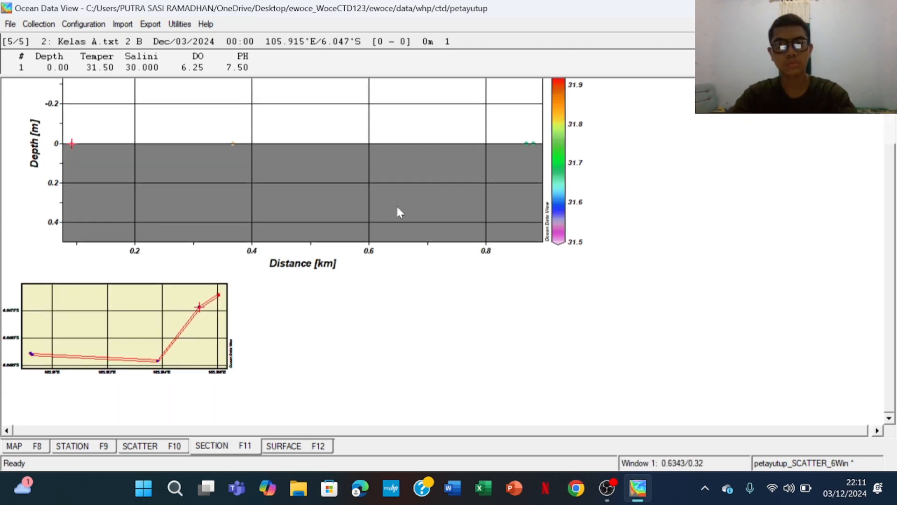
scroll(398, 212, up, 3)
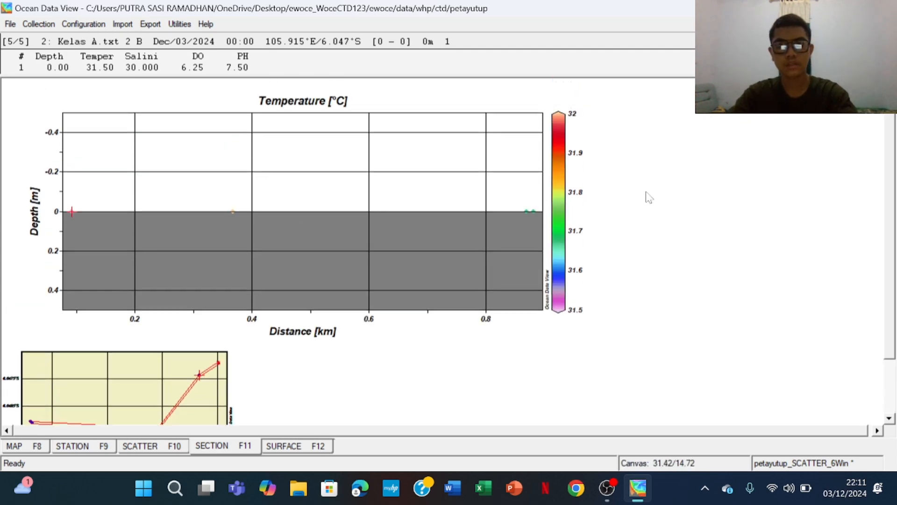
right_click(704, 165)
mouse_move(779, 382)
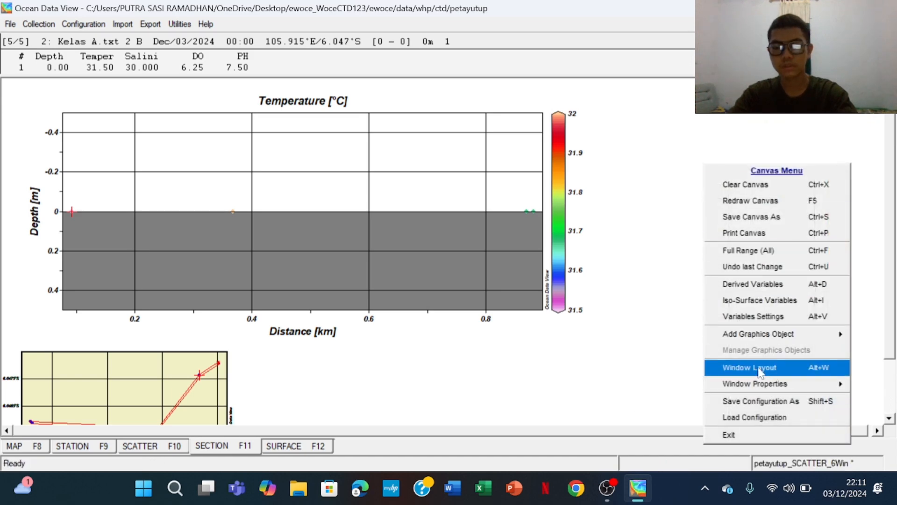
click(760, 372)
right_click(578, 251)
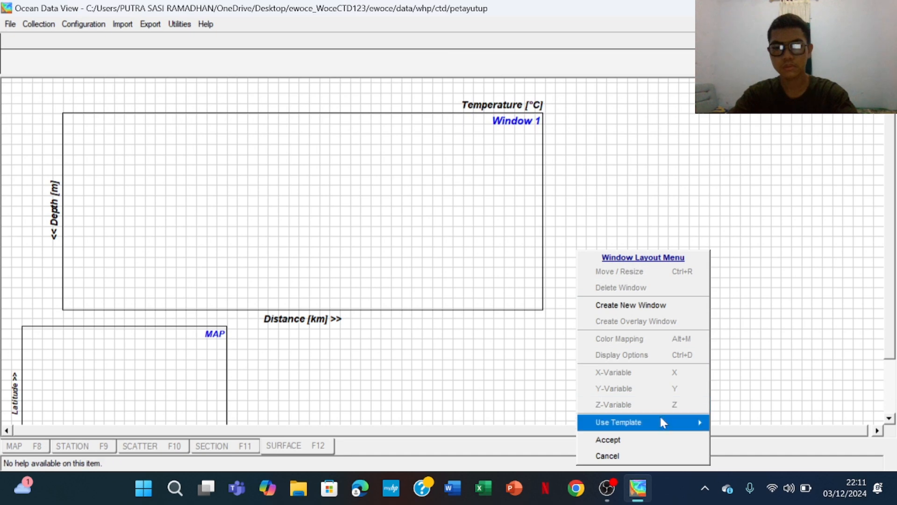
mouse_move(660, 418)
click(736, 479)
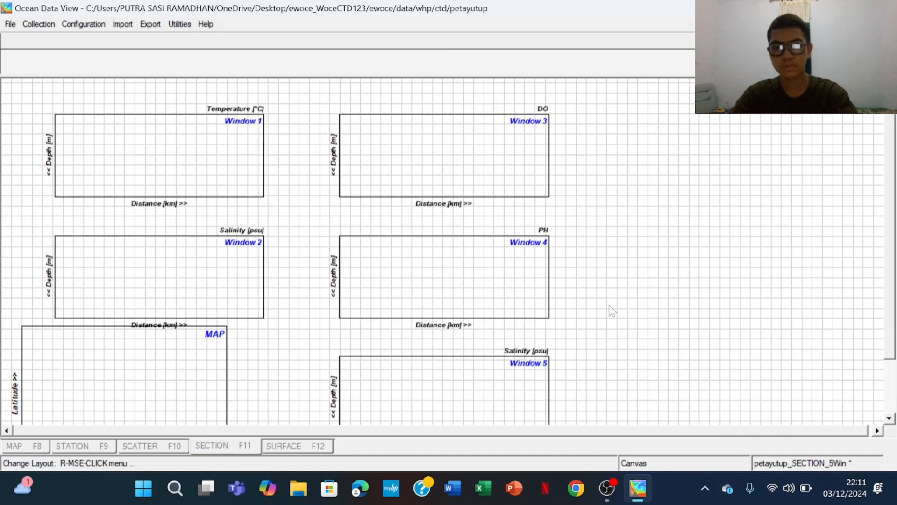
Delete Window 5, the extra salinity window below the PH window, from the section layout
scroll(493, 210, down, 1)
scroll(492, 212, up, 1)
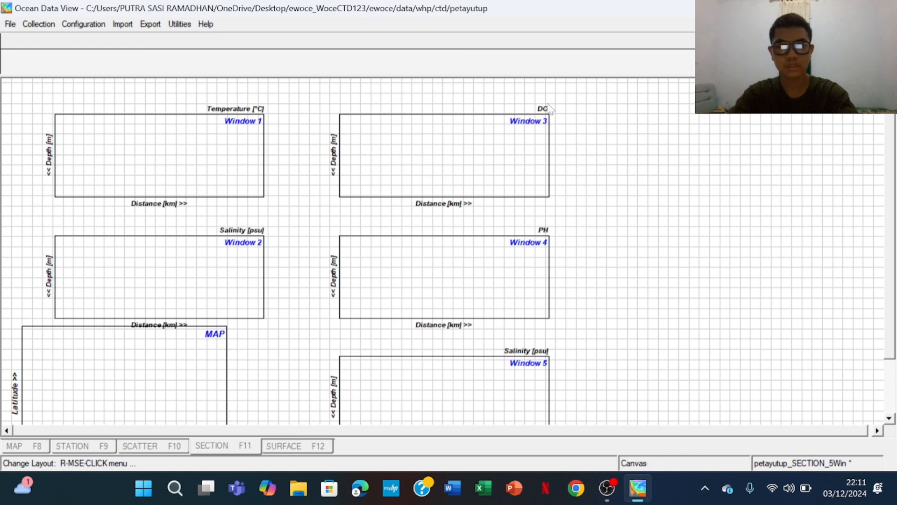
scroll(539, 226, down, 2)
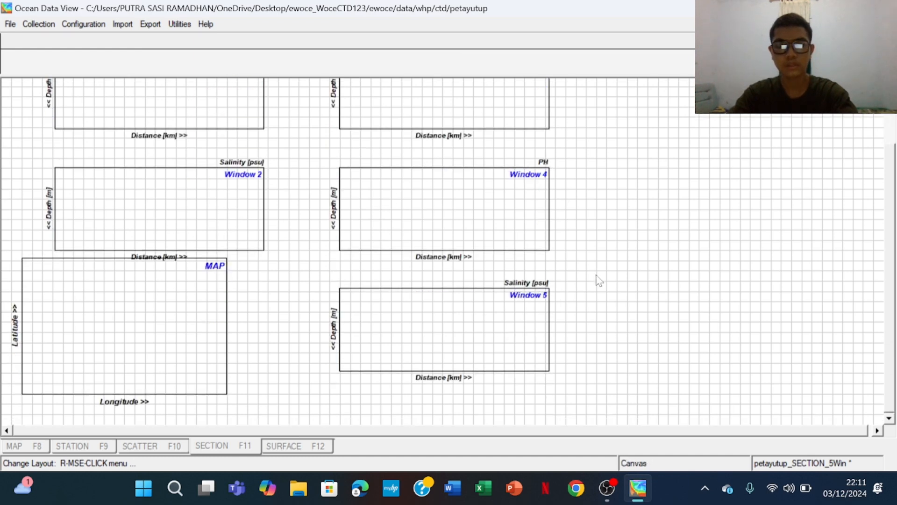
right_click(454, 346)
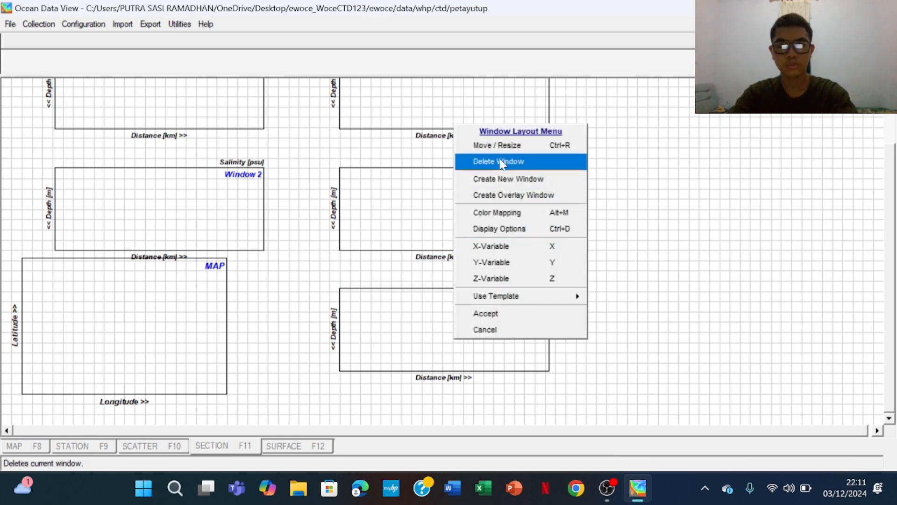
click(500, 162)
Move the DO window further right in the section layout and increase its height
right_click(513, 150)
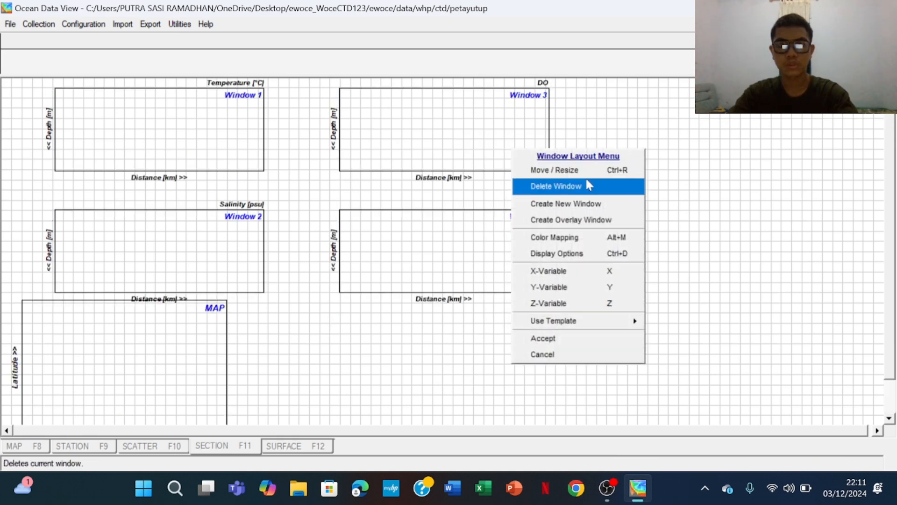
click(531, 169)
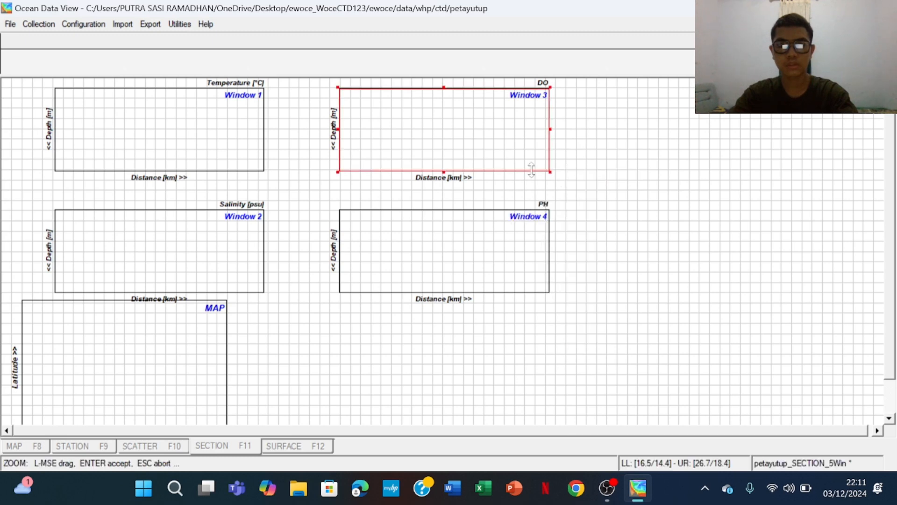
drag(509, 145, 612, 153)
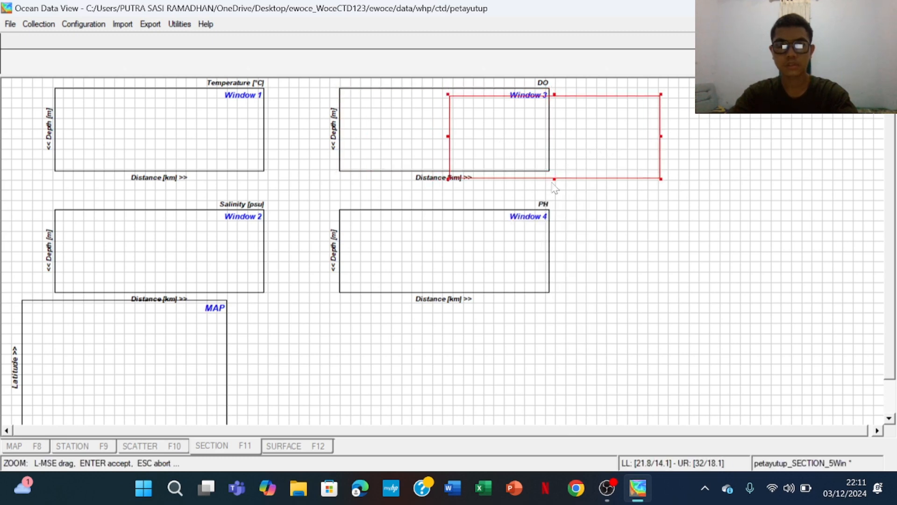
drag(555, 179, 553, 202)
drag(573, 160, 600, 158)
key(Return)
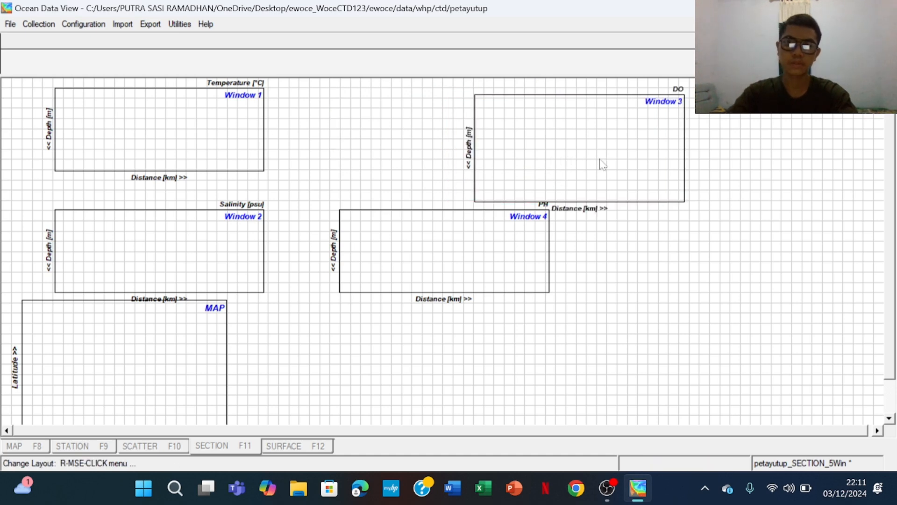
Move the PH window below the DO window and heighten it to span about 23.4/5.9 to 33.6/11.4
right_click(504, 290)
click(543, 279)
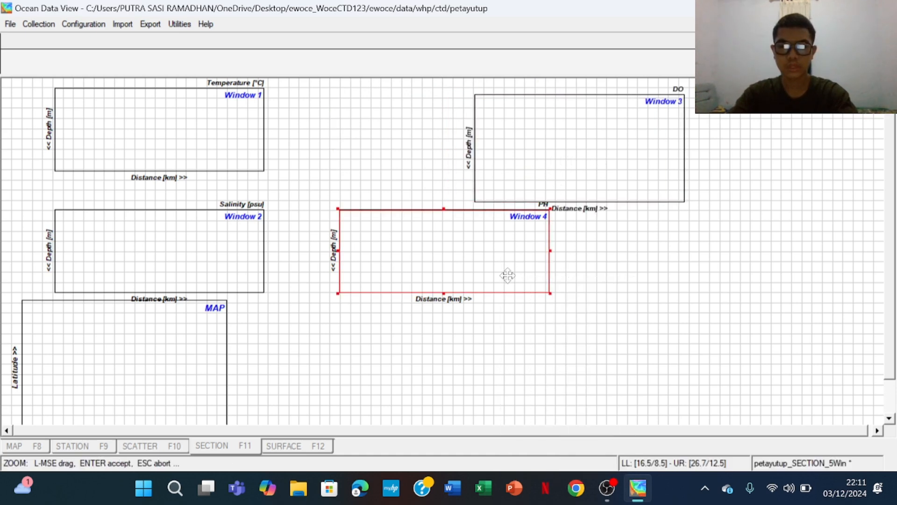
drag(468, 261, 598, 280)
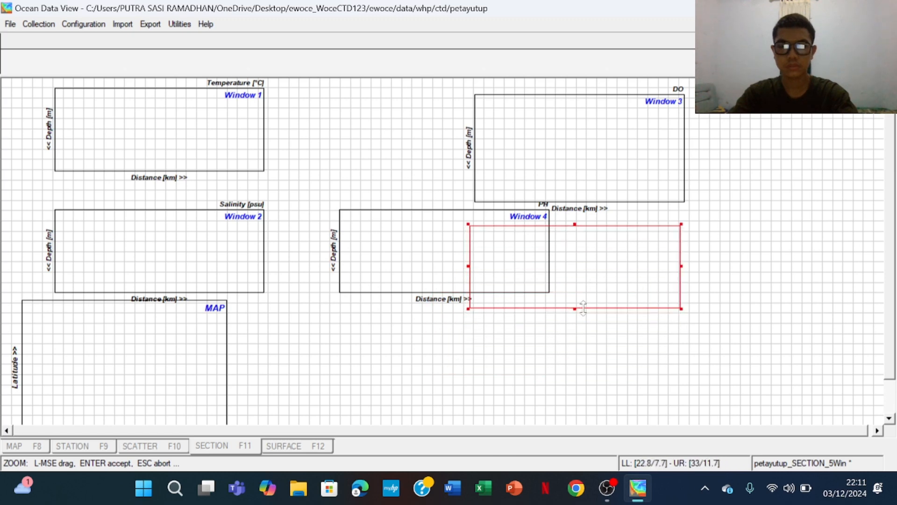
drag(578, 312, 596, 305)
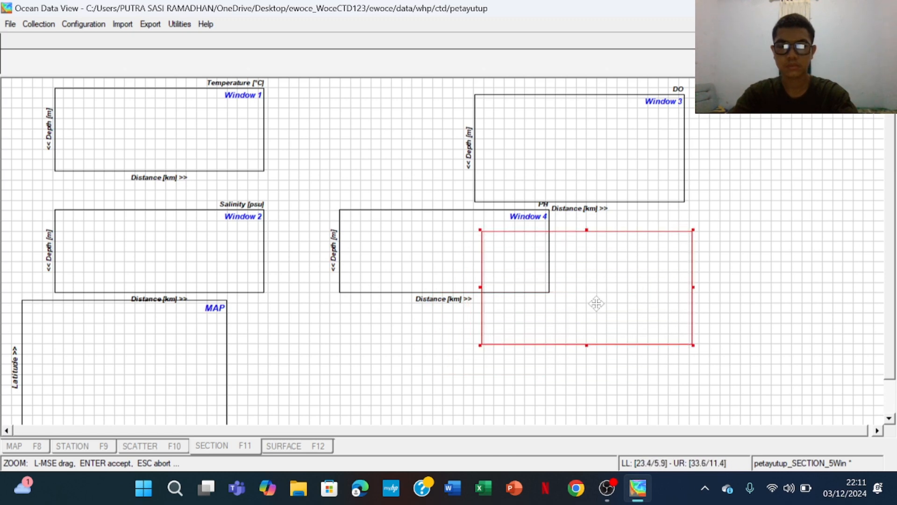
key(Return)
Move the temperature window right beside the DO window and heighten it to span about 10.7/12.6 to 20.9/18.2
right_click(218, 91)
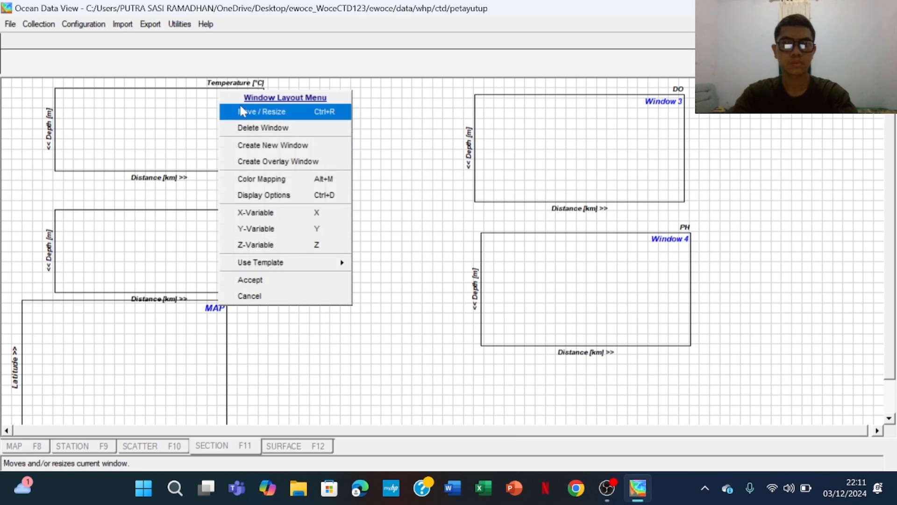
click(270, 110)
drag(304, 135, 376, 130)
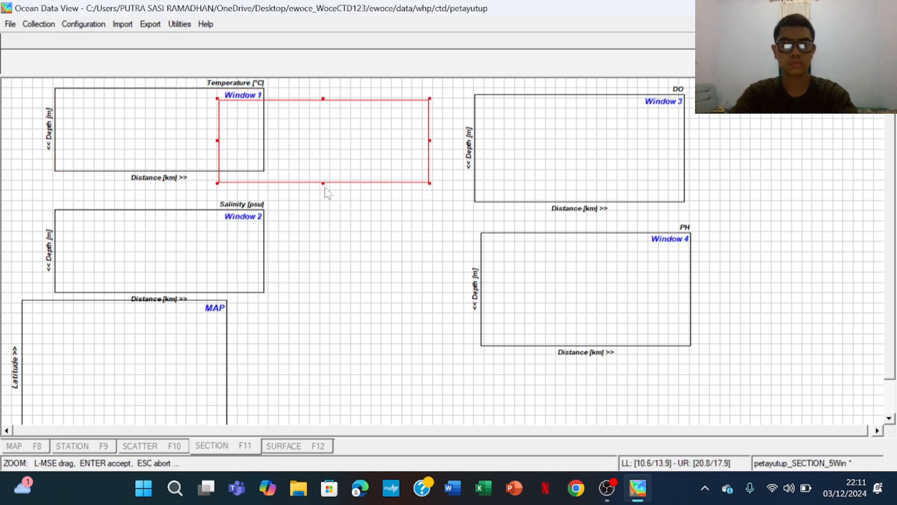
drag(325, 186, 334, 168)
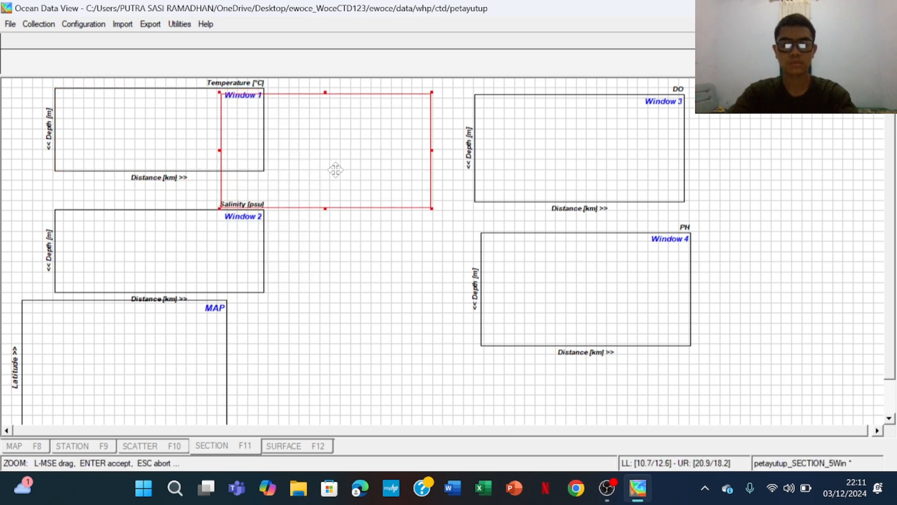
key(Return)
Move the salinity window directly below the temperature window and heighten it to span about 10.6/5.8 to 20.8/11.3
right_click(244, 242)
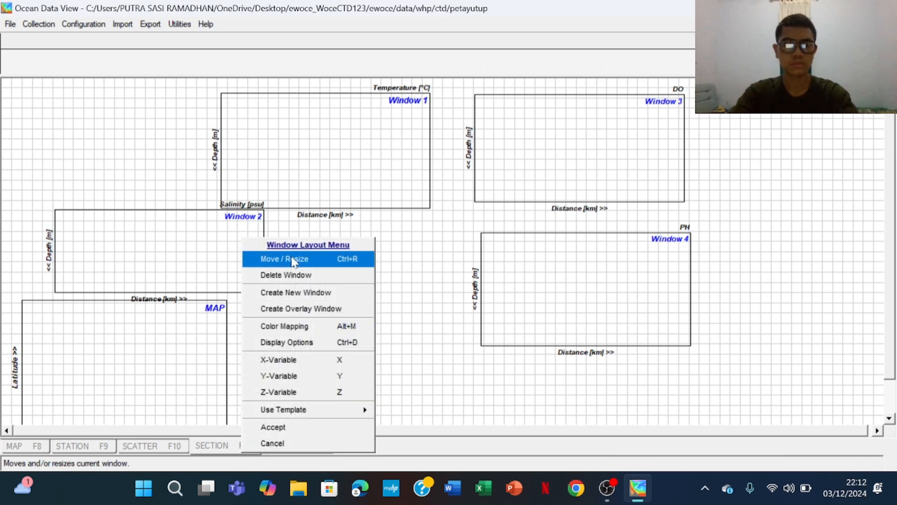
click(295, 259)
drag(226, 260, 341, 263)
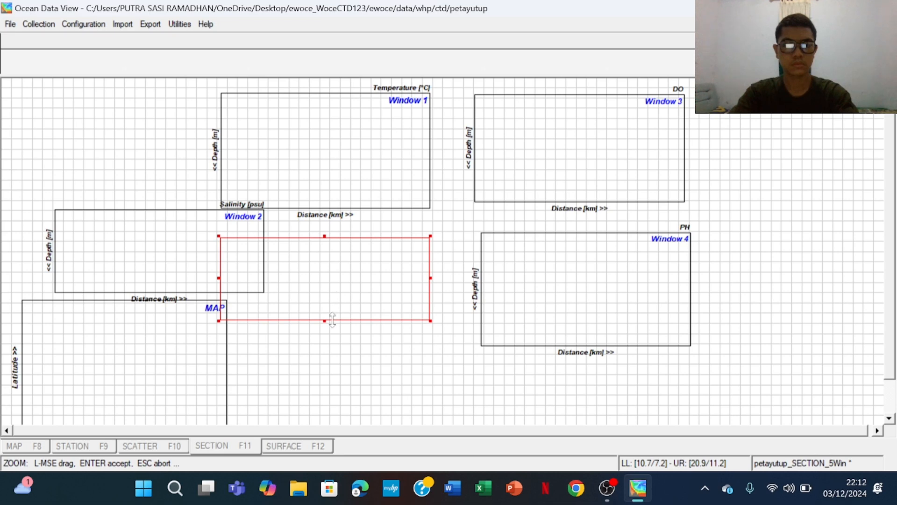
drag(330, 326, 329, 347)
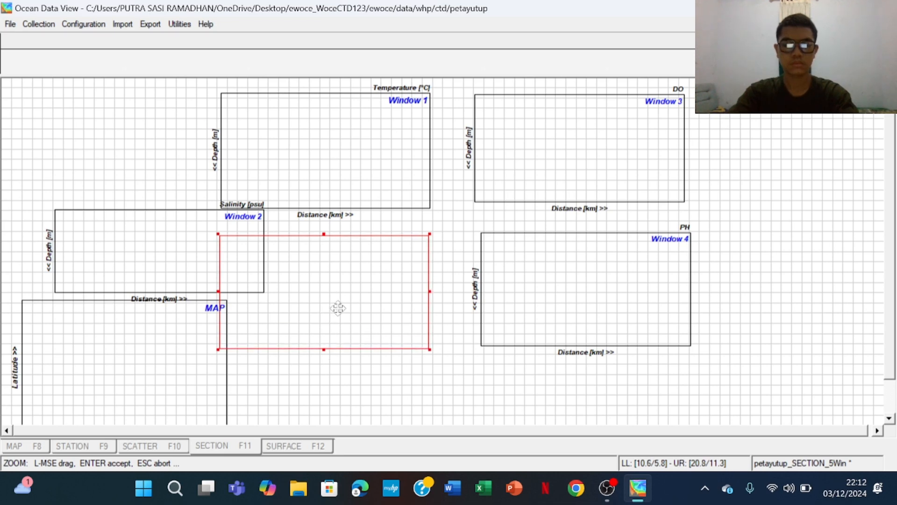
key(Return)
Shrink the map window to about 8.6 by 5.3 and place it beside the temperature and salinity windows
right_click(93, 385)
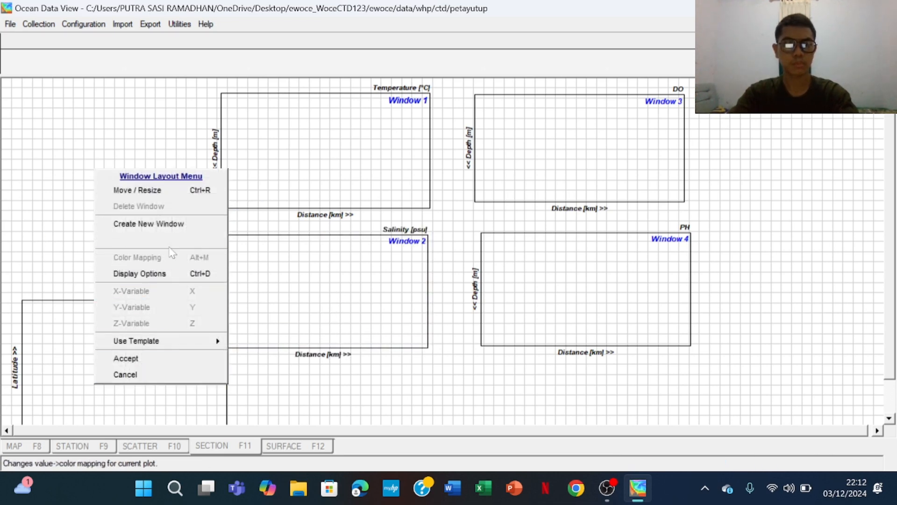
click(178, 191)
drag(144, 358, 129, 221)
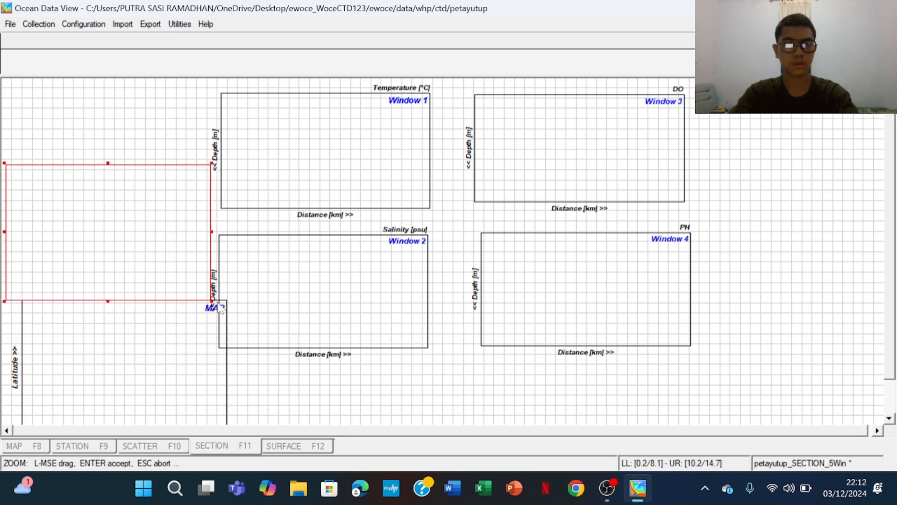
drag(212, 300, 182, 272)
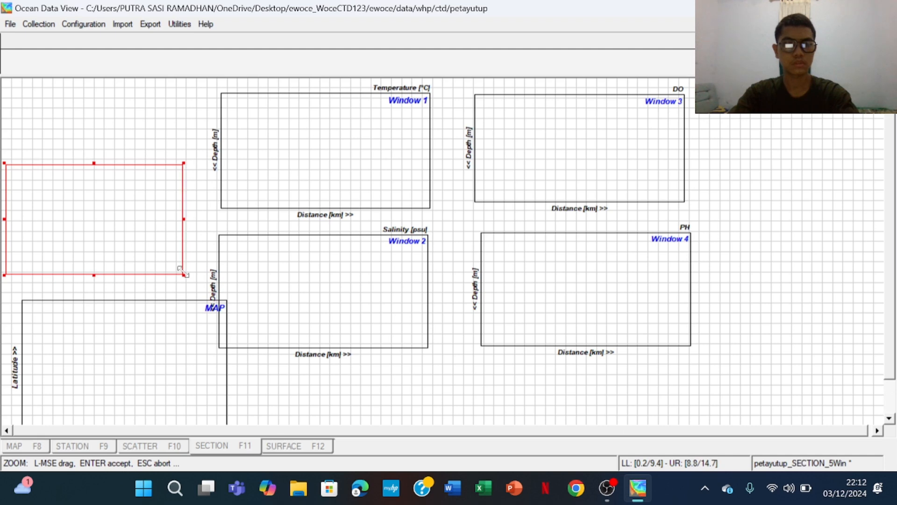
drag(106, 218, 117, 221)
key(Return)
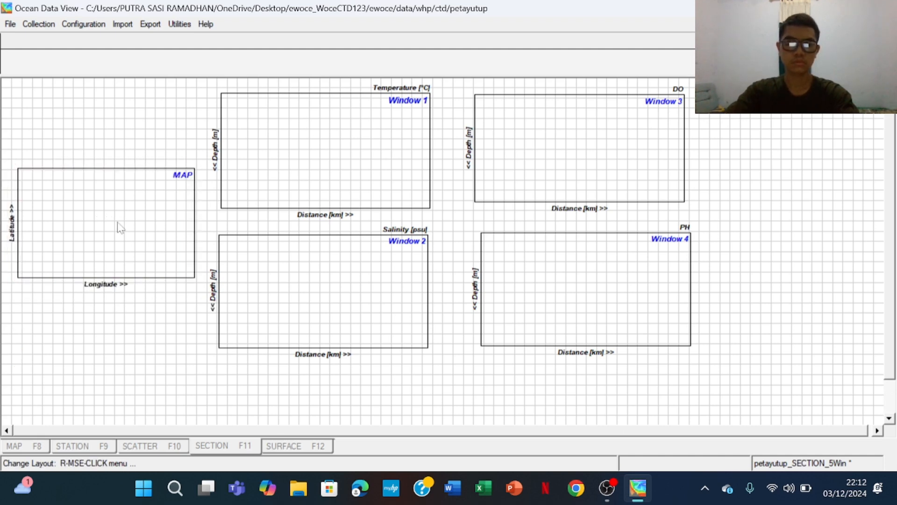
Accept the rearranged window layout and redraw the section plots
right_click(153, 394)
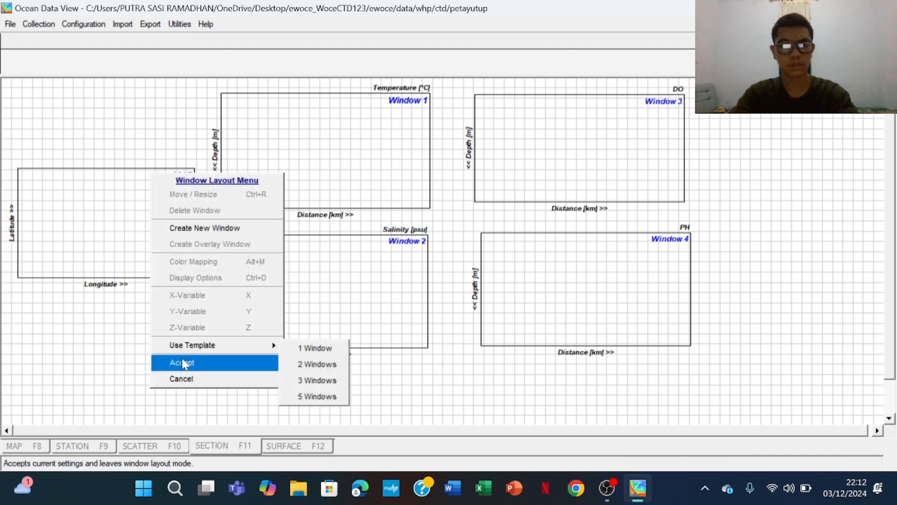
click(182, 362)
right_click(393, 195)
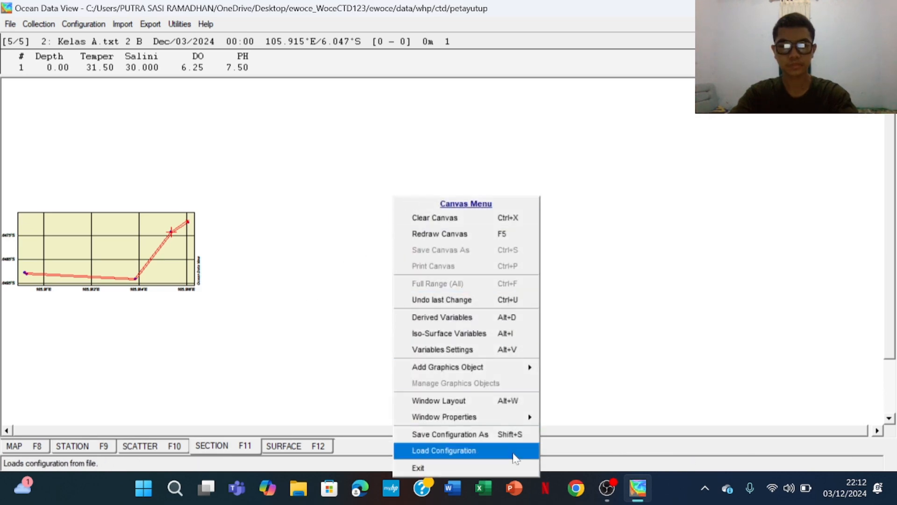
click(483, 406)
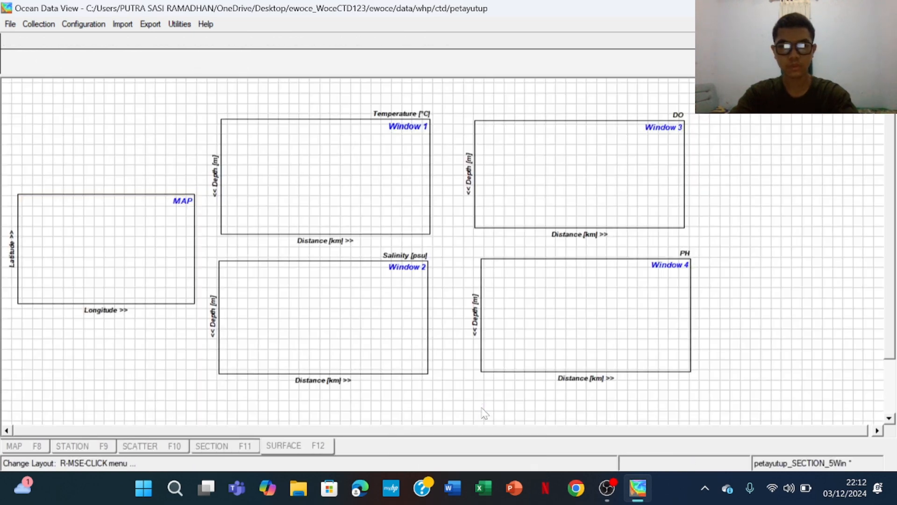
right_click(458, 391)
click(532, 365)
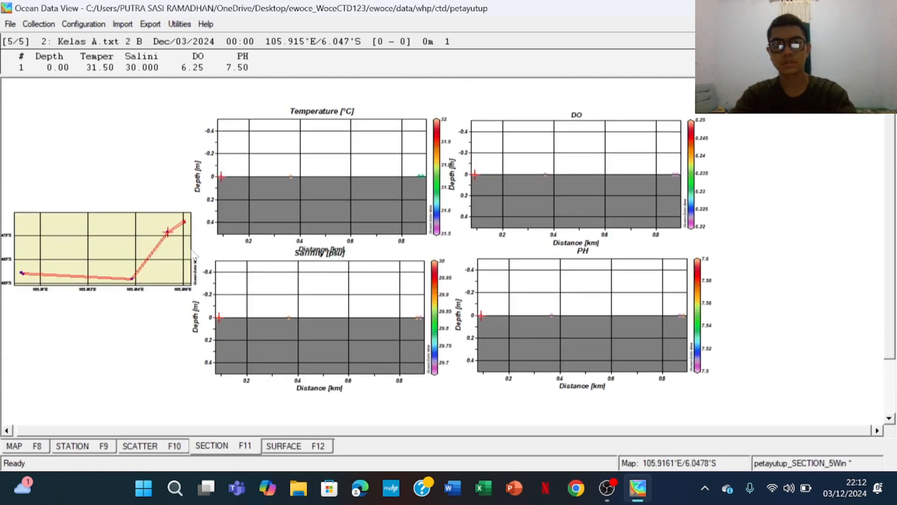
Display the DO plot as a gridded field using VG Gridding with X and Y scale-lengths of 500
right_click(550, 163)
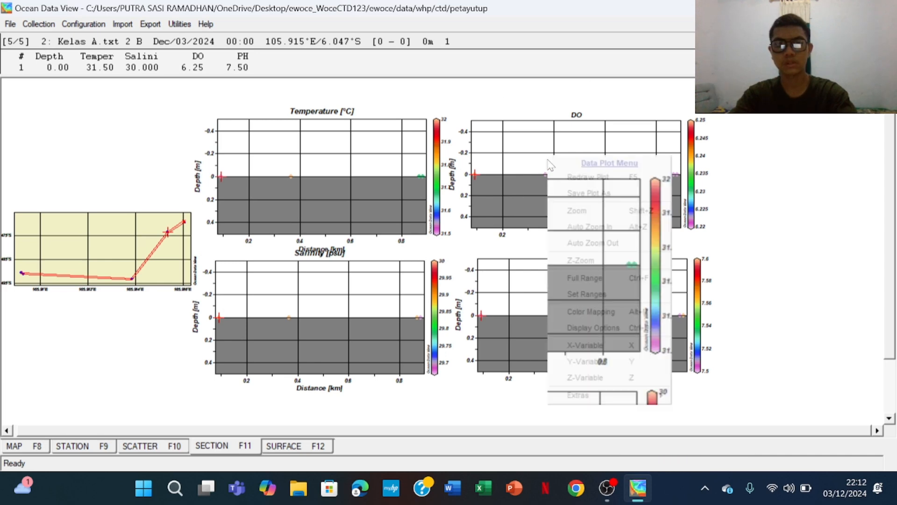
right_click(517, 153)
right_click(591, 141)
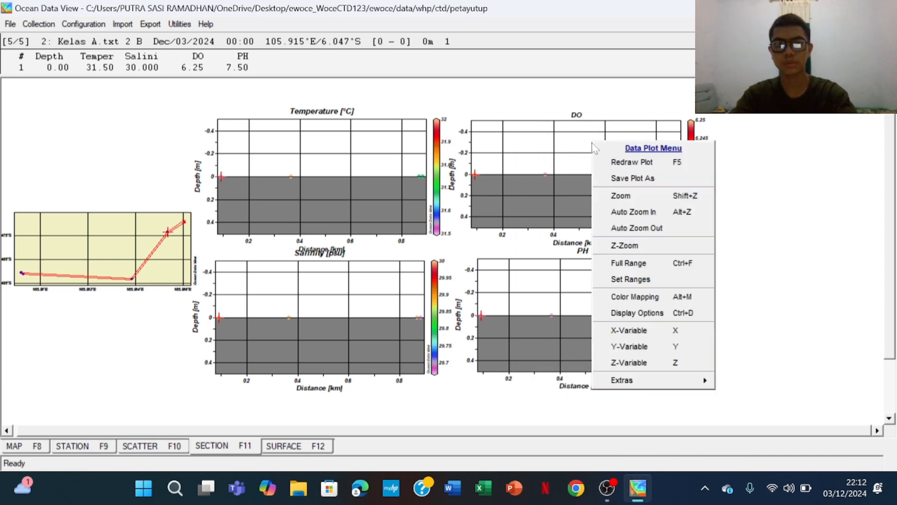
click(613, 313)
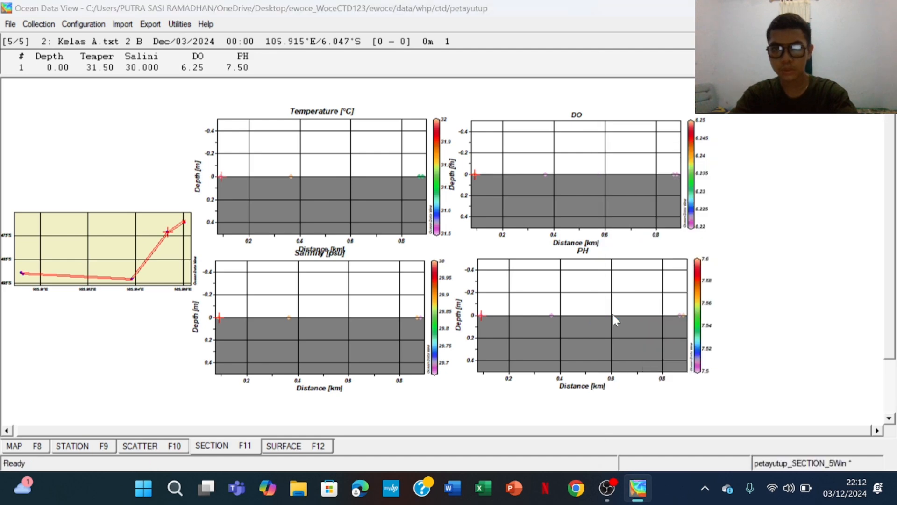
click(428, 237)
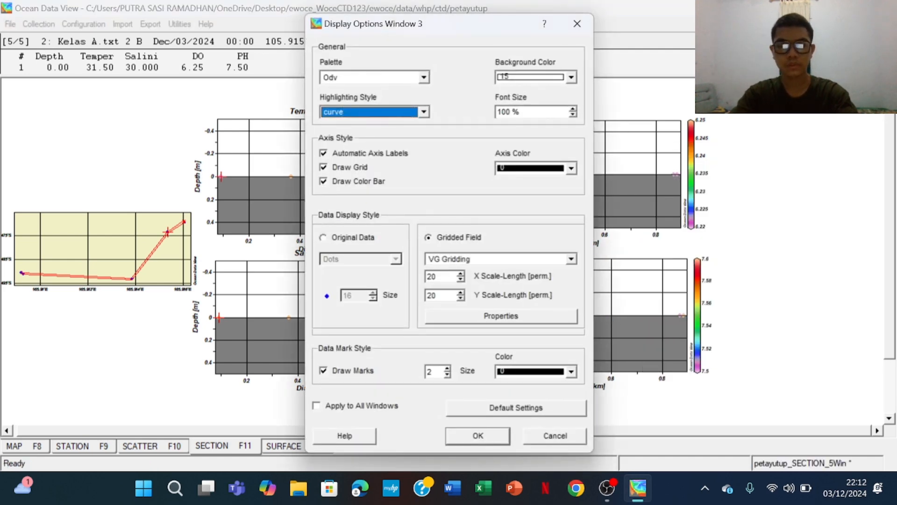
click(436, 276)
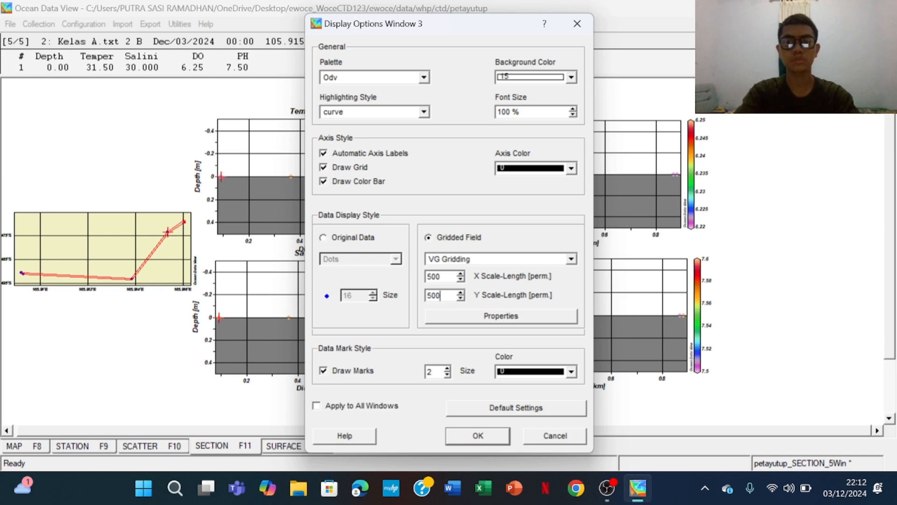
Add contour lines from 6.2175 to 6.25 in increments of 0.0025 to the DO plot and apply its display options
click(484, 318)
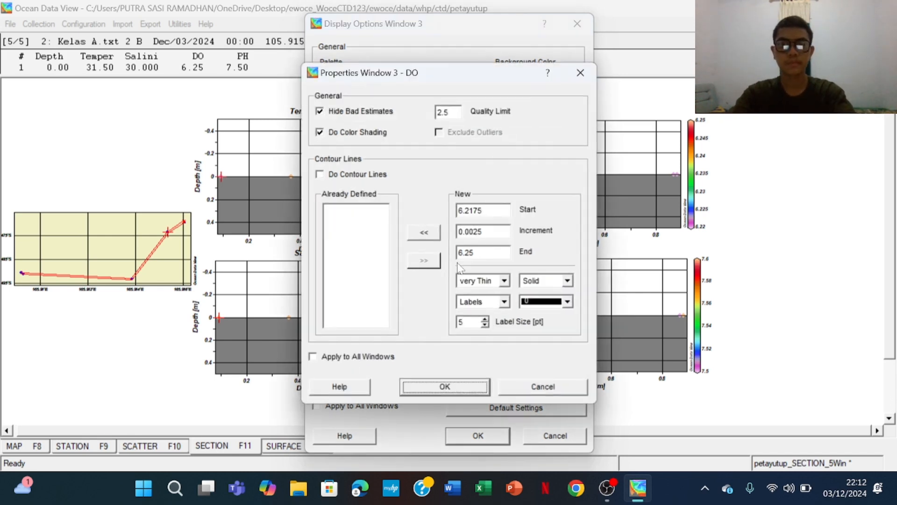
click(427, 235)
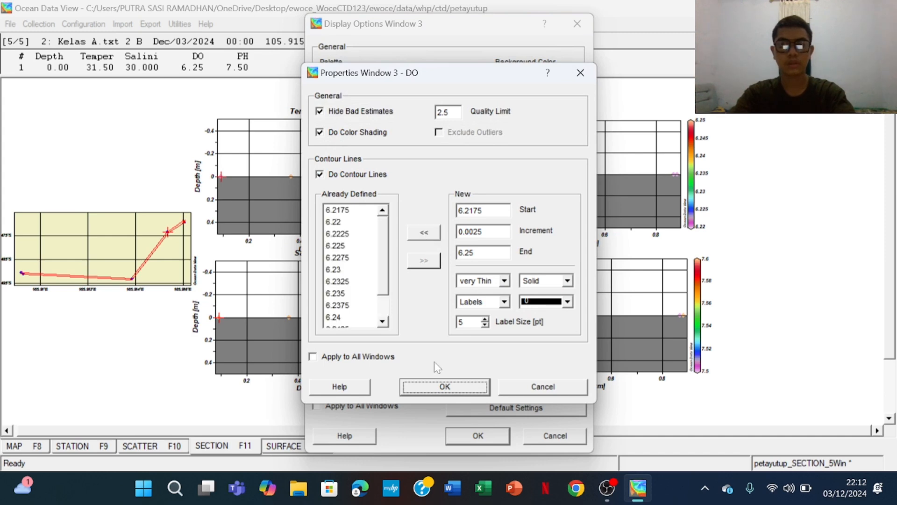
click(442, 387)
click(479, 436)
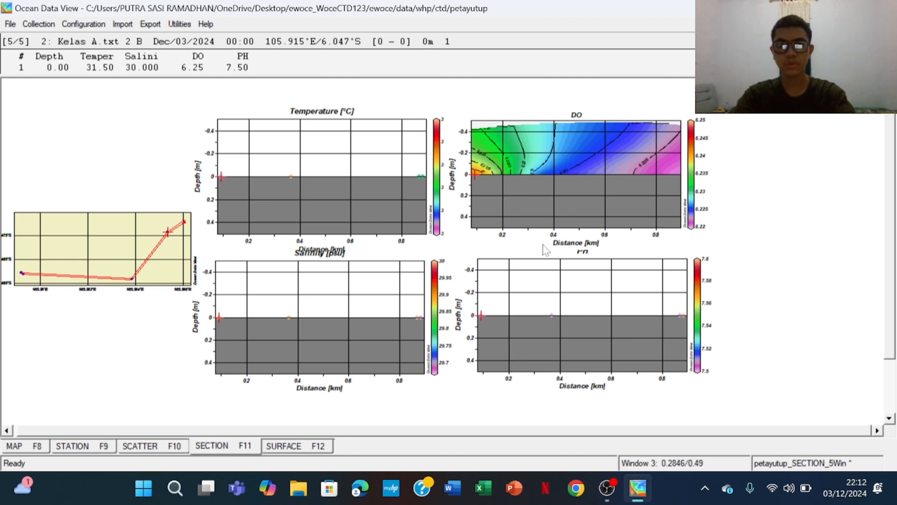
Set the PH plot to a gridded field using VG Gridding with X and Y scale-lengths of 500
right_click(586, 301)
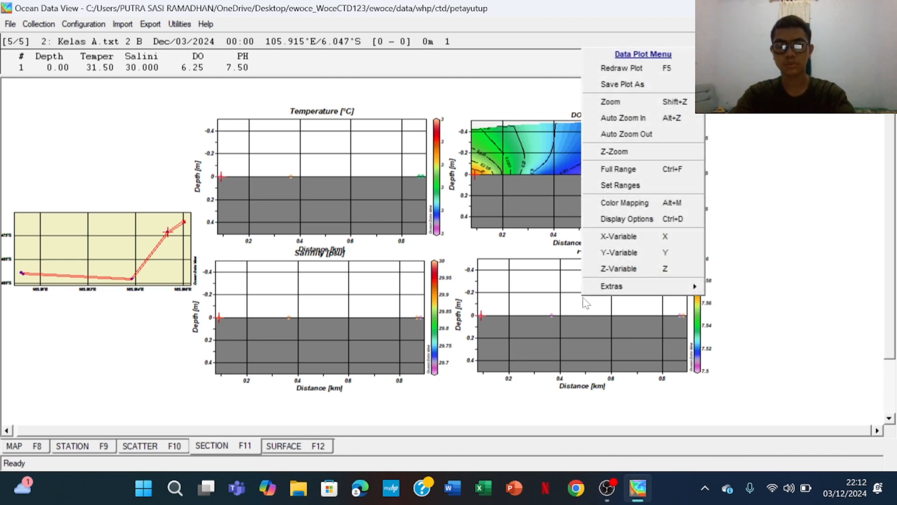
right_click(799, 301)
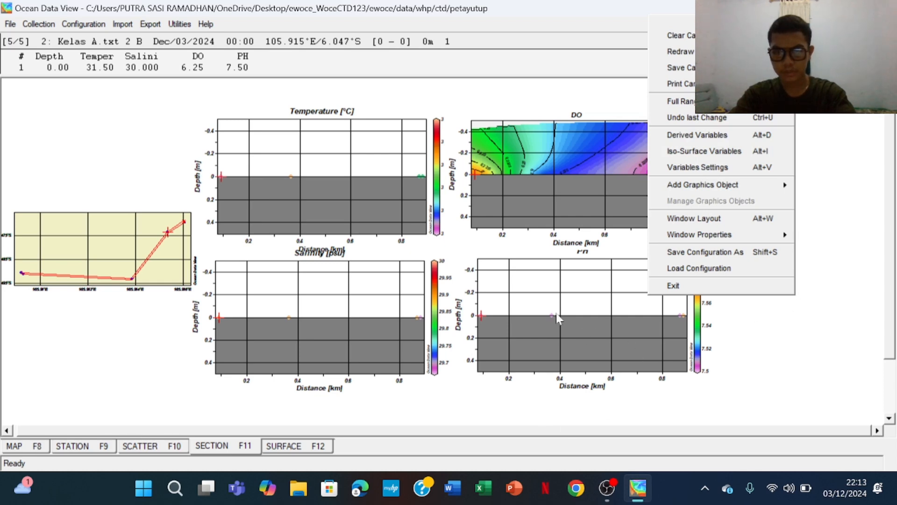
right_click(571, 309)
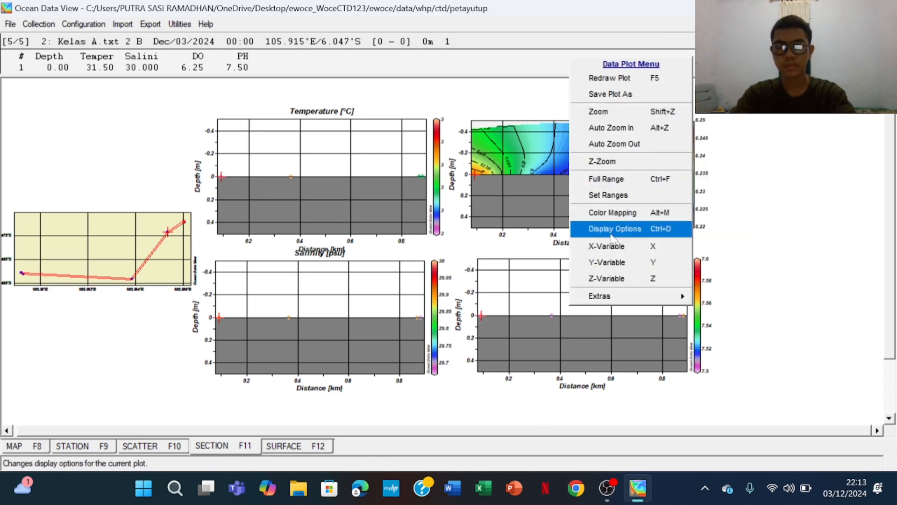
click(615, 228)
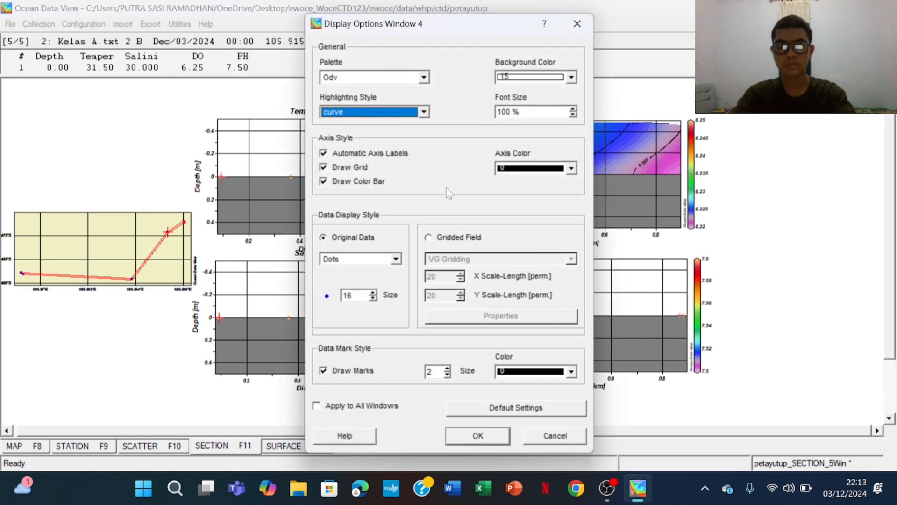
click(464, 238)
click(437, 276)
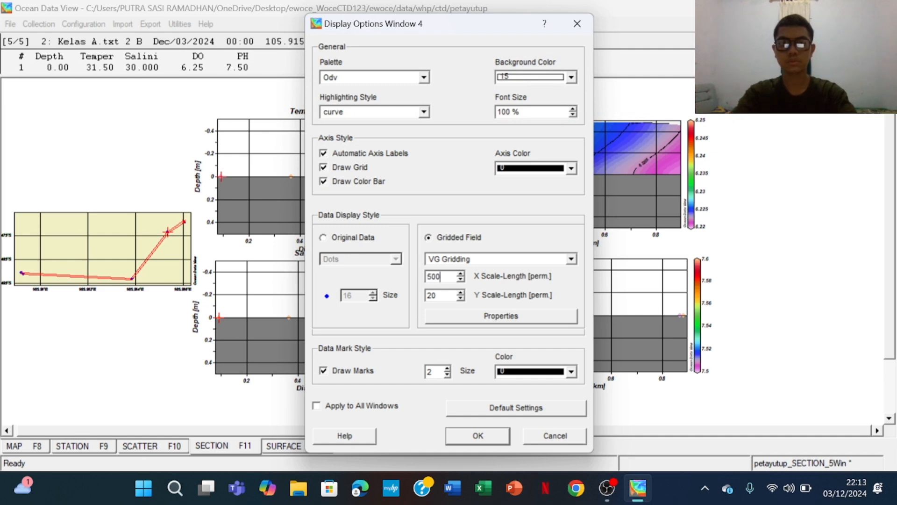
key(BackSpace)
key(BackSpace)
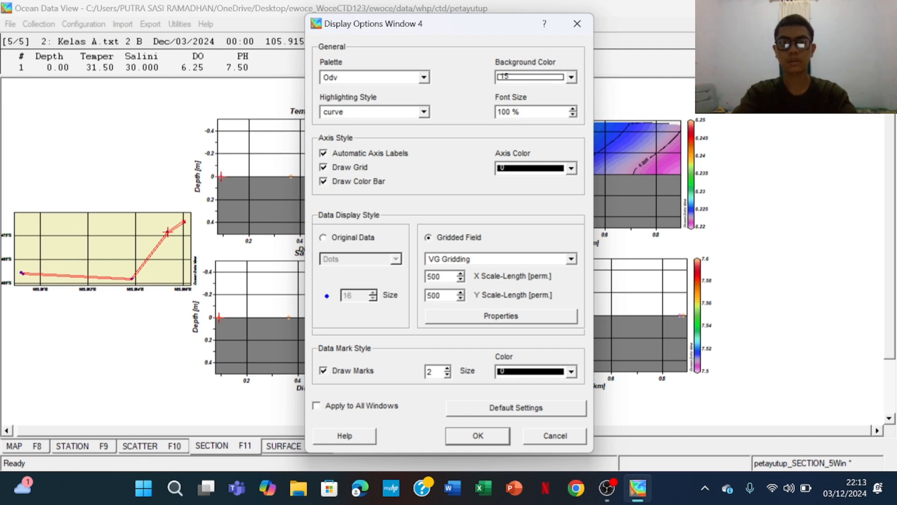
Add contour lines from 7.5 to 7.6 in increments of 0.01 to the PH plot and apply its display options
click(462, 317)
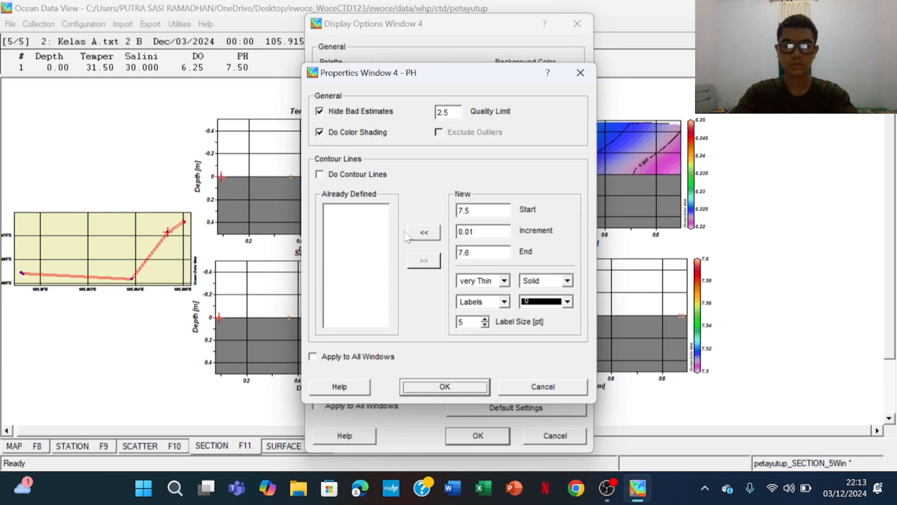
click(410, 238)
click(425, 392)
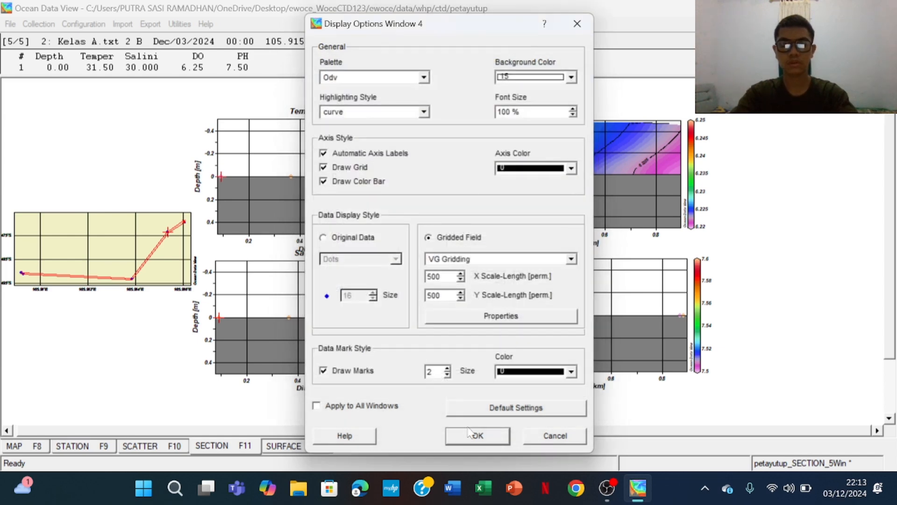
click(475, 437)
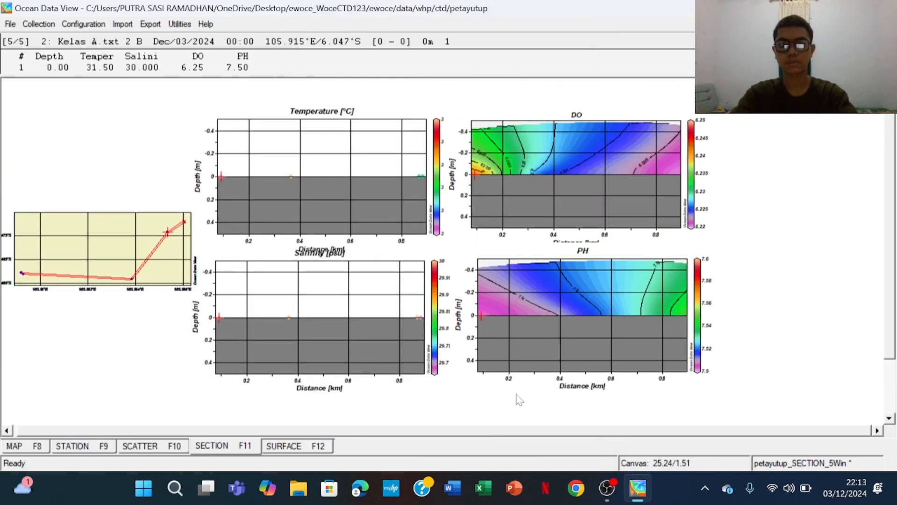
Set the temperature plot to a gridded field using VG Gridding with an X scale-length of 500
right_click(321, 135)
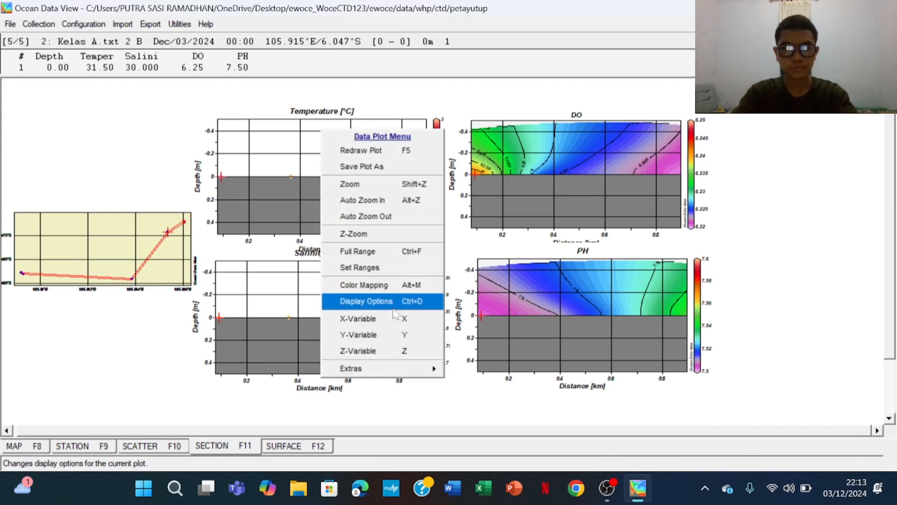
click(421, 301)
click(448, 239)
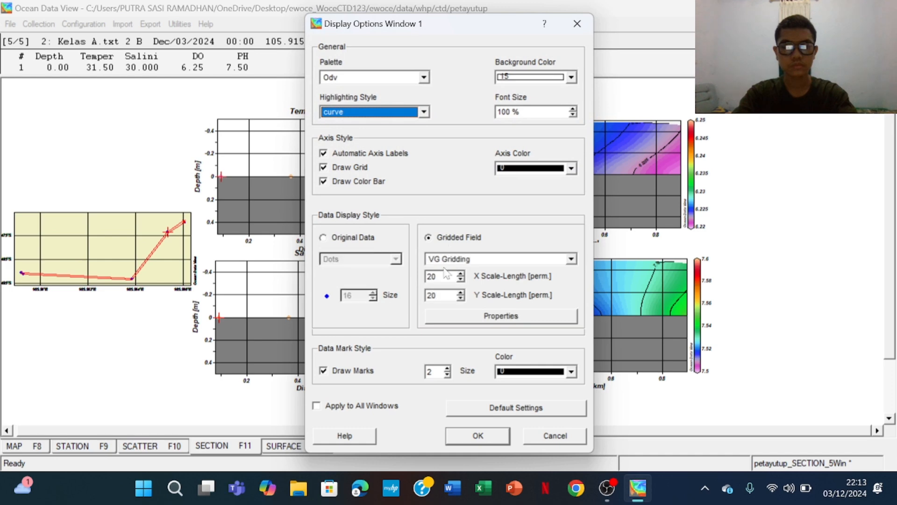
double_click(446, 275)
key(BackSpace)
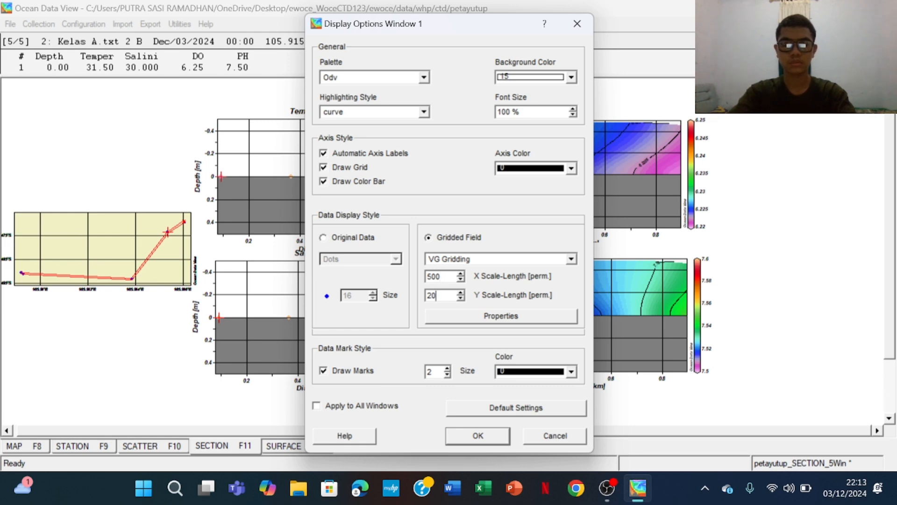
Add contour lines from 31.5 to 32 in increments of 0.05 to the temperature plot and apply its display options
click(451, 314)
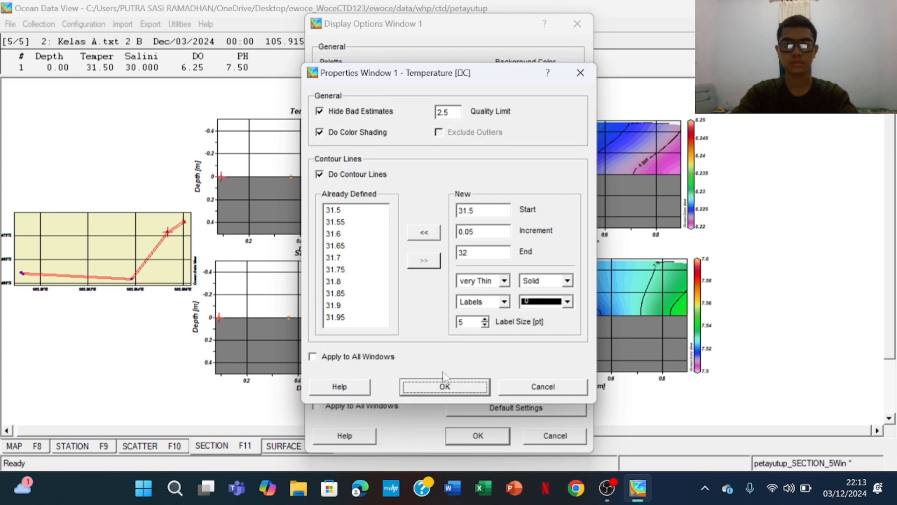
click(445, 386)
click(478, 437)
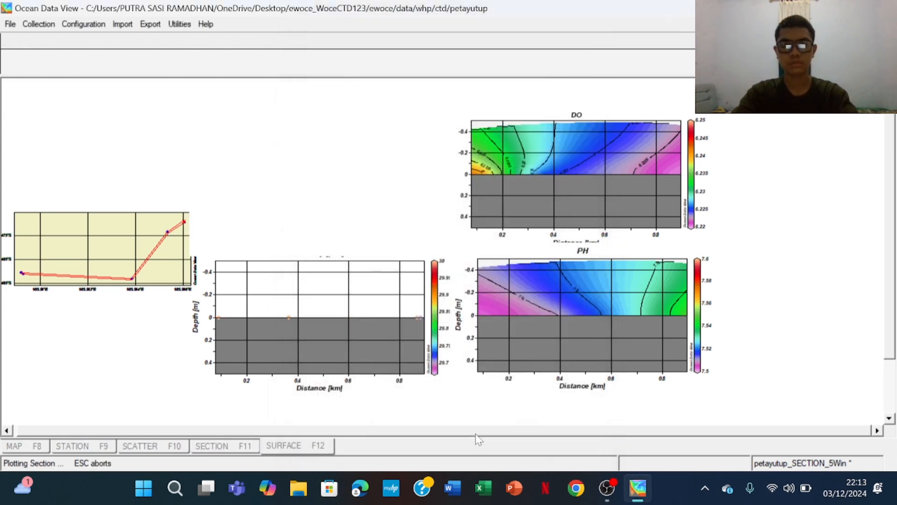
Set the salinity plot to a gridded field using VG Gridding with X and Y scale-lengths of 500
right_click(331, 308)
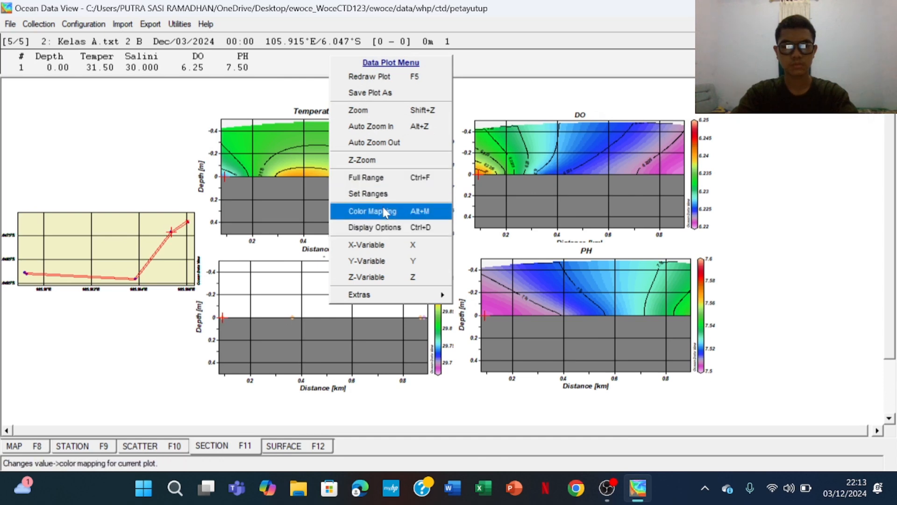
click(393, 227)
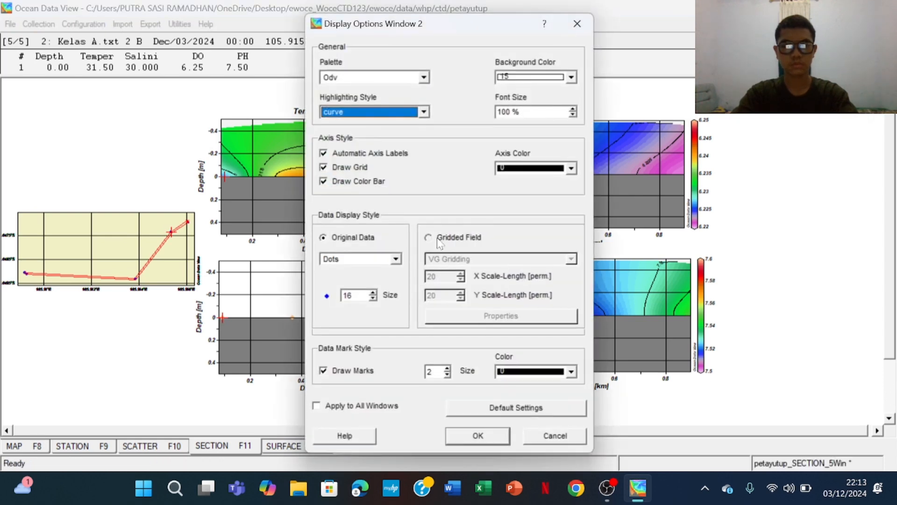
click(439, 240)
click(436, 276)
text(90)
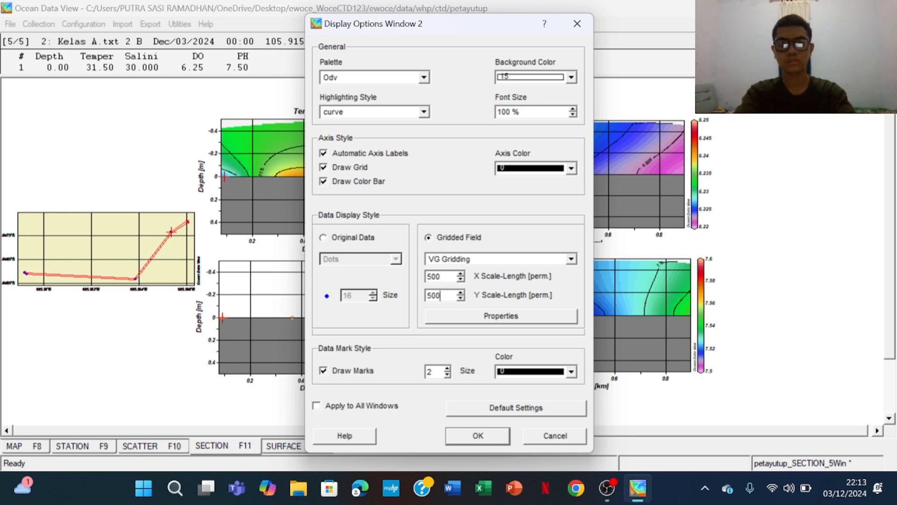
Add contour lines from 29.65 to 30 in increments of 0.05 to the salinity plot and apply its display options
click(475, 317)
click(434, 236)
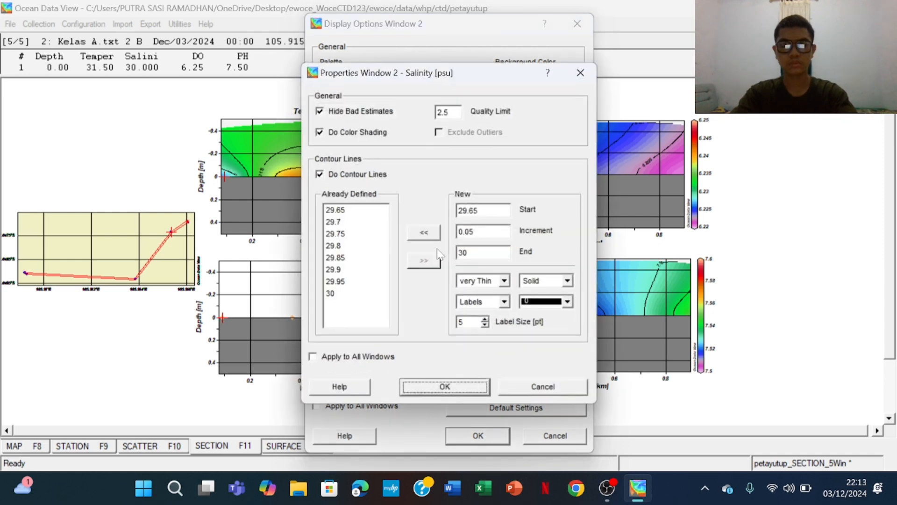
click(464, 387)
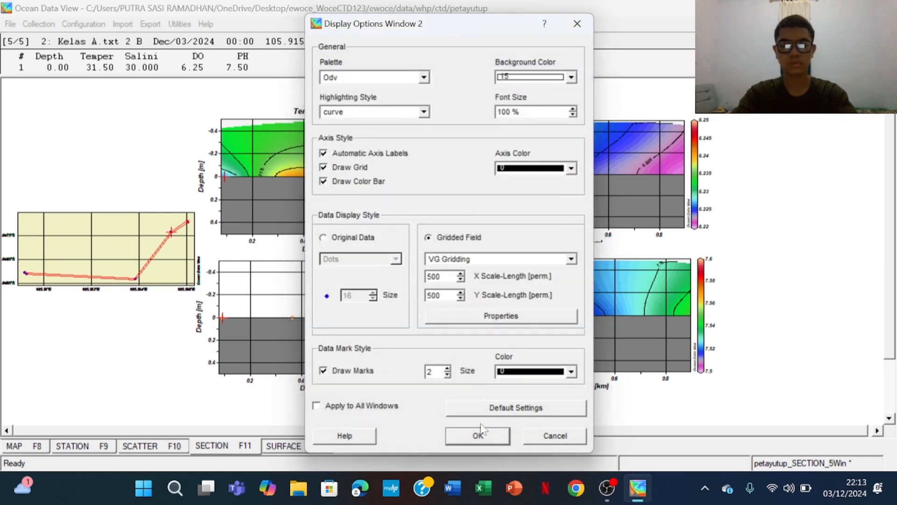
click(482, 432)
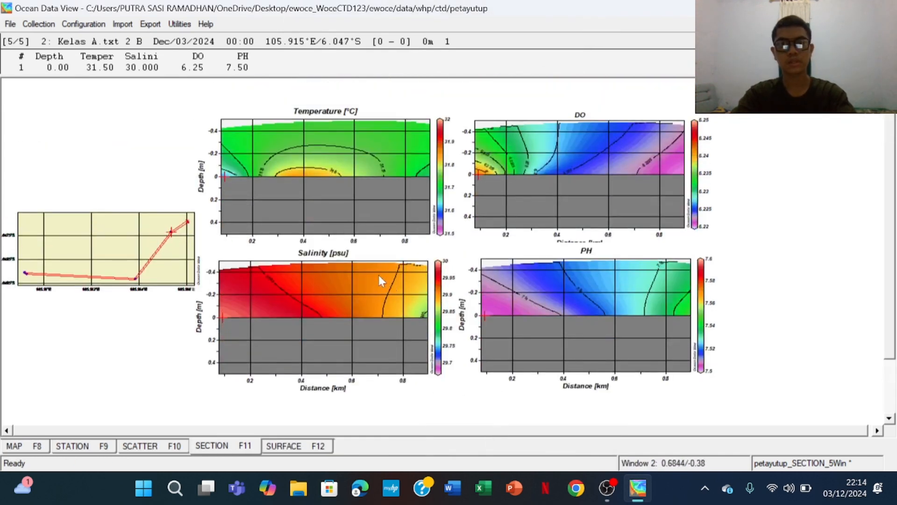
scroll(560, 251, down, 1)
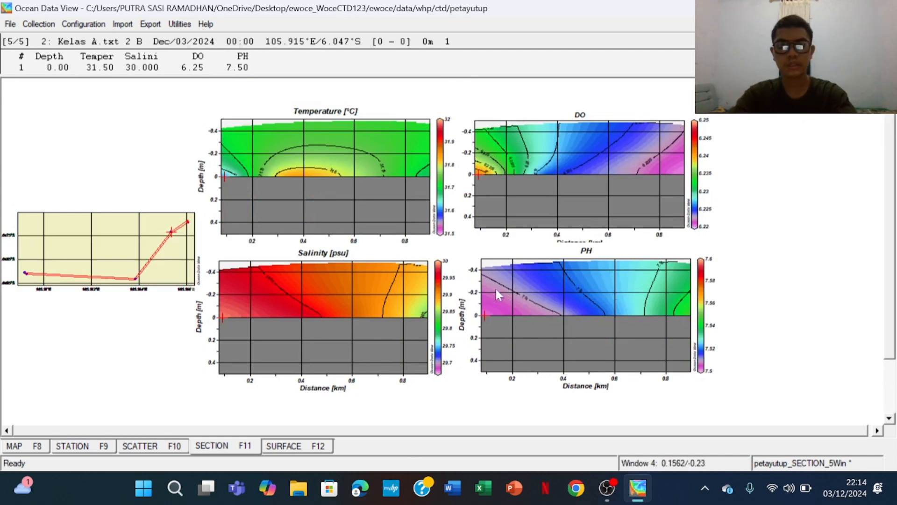
Set the DO plot's X and Y gridding scale-lengths to 700, keeping its contour lines, and apply the display options
right_click(605, 159)
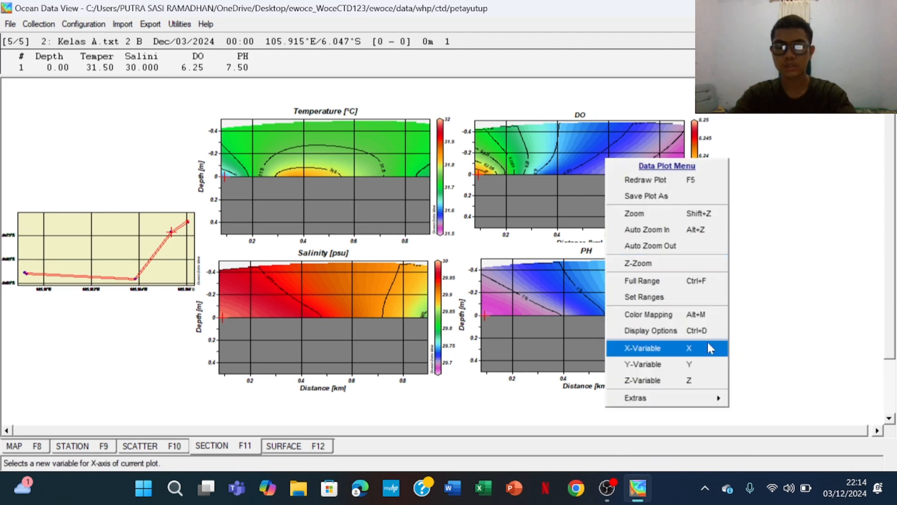
click(654, 330)
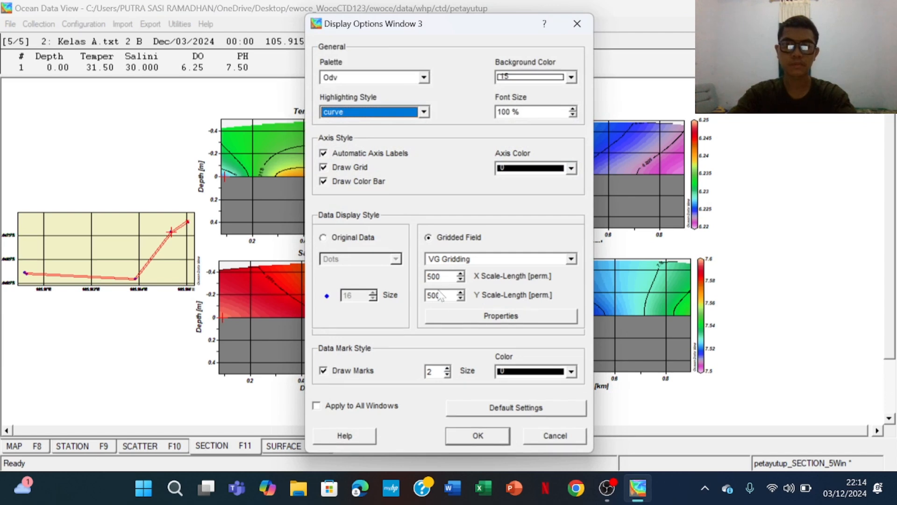
click(431, 276)
key(BackSpace)
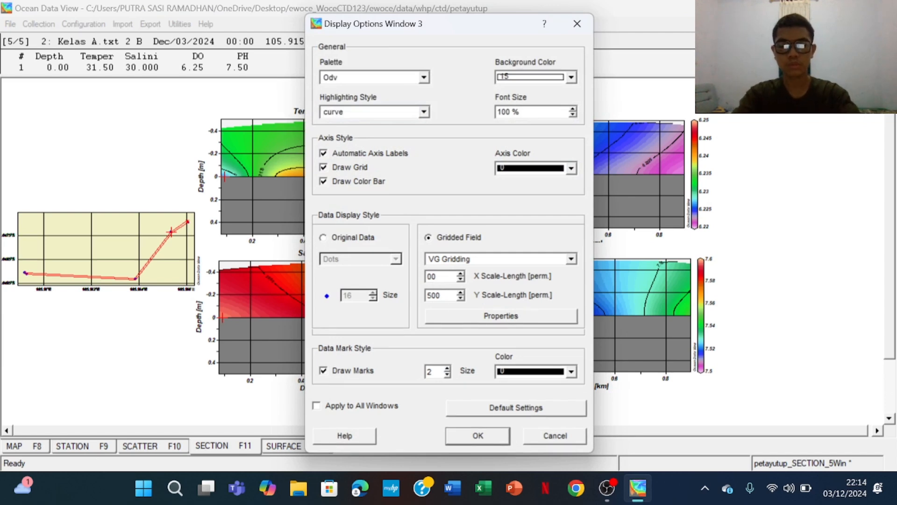
text(7)
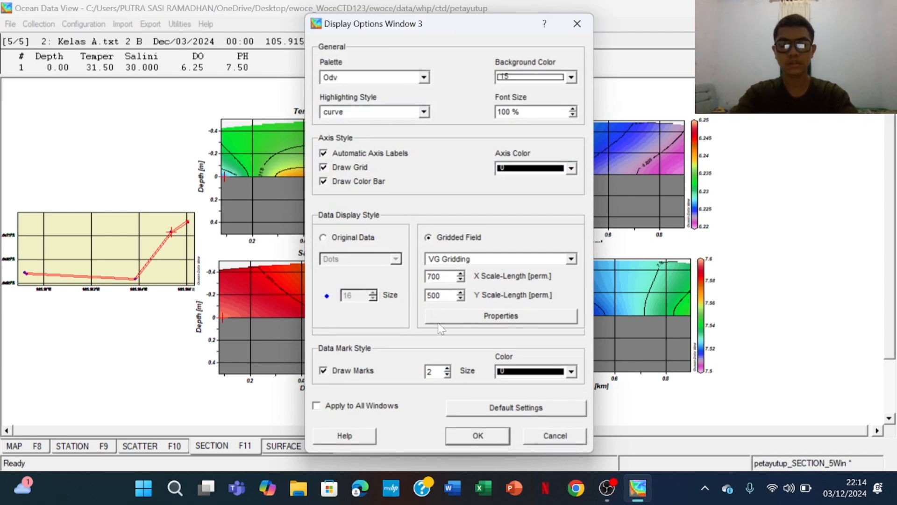
click(478, 314)
click(445, 387)
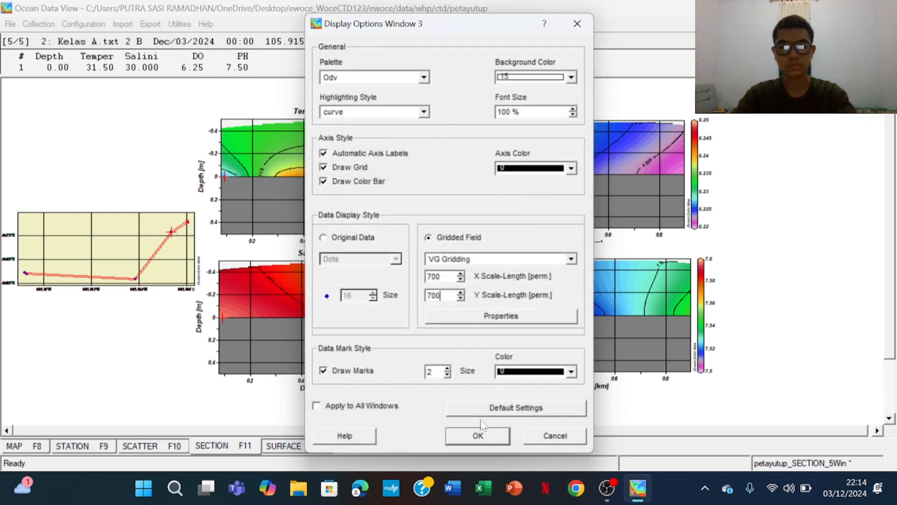
click(486, 437)
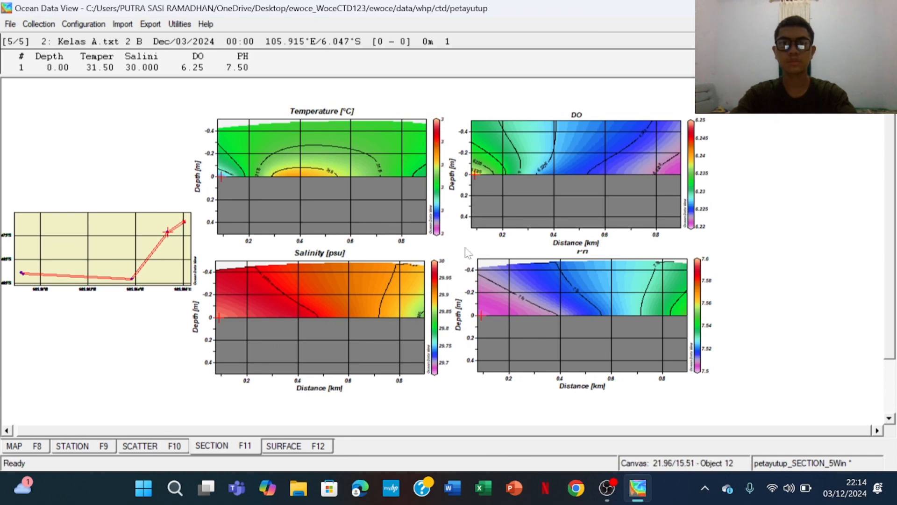
Set the PH plot's X and Y gridding scale-lengths to 700 and apply the display options
right_click(603, 299)
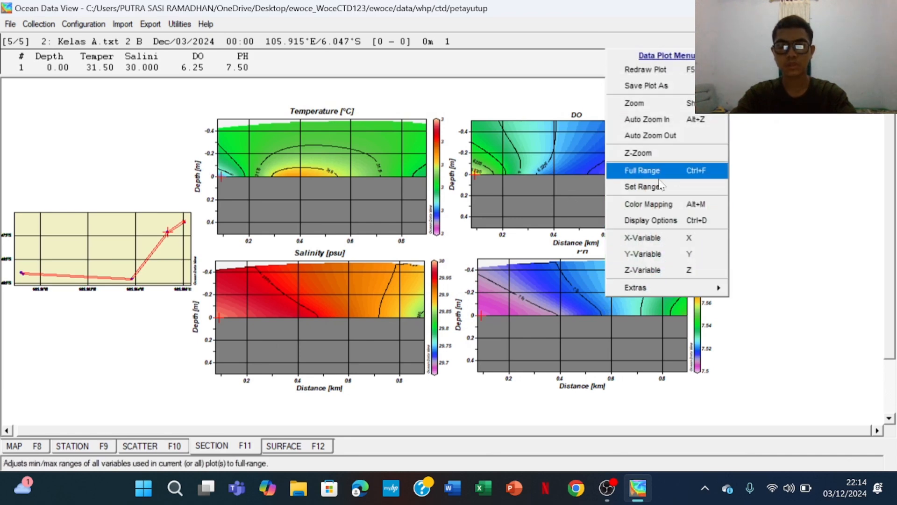
click(666, 232)
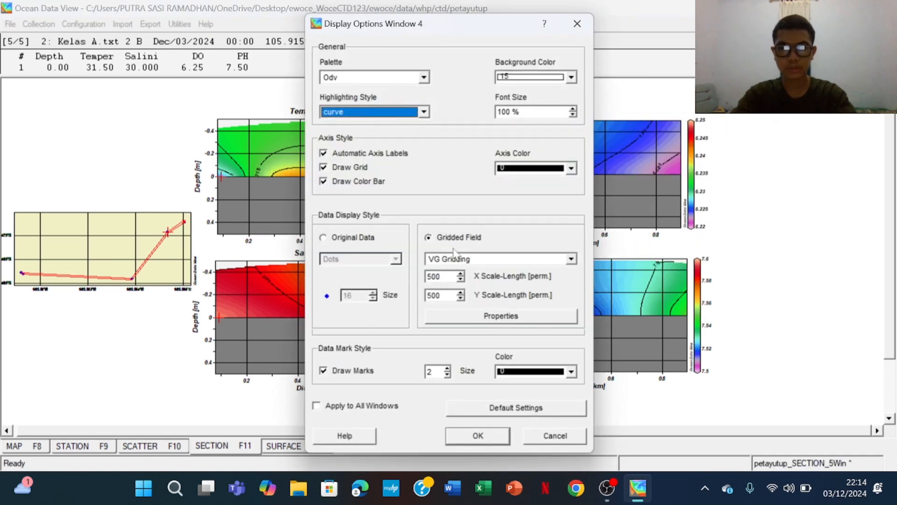
click(440, 276)
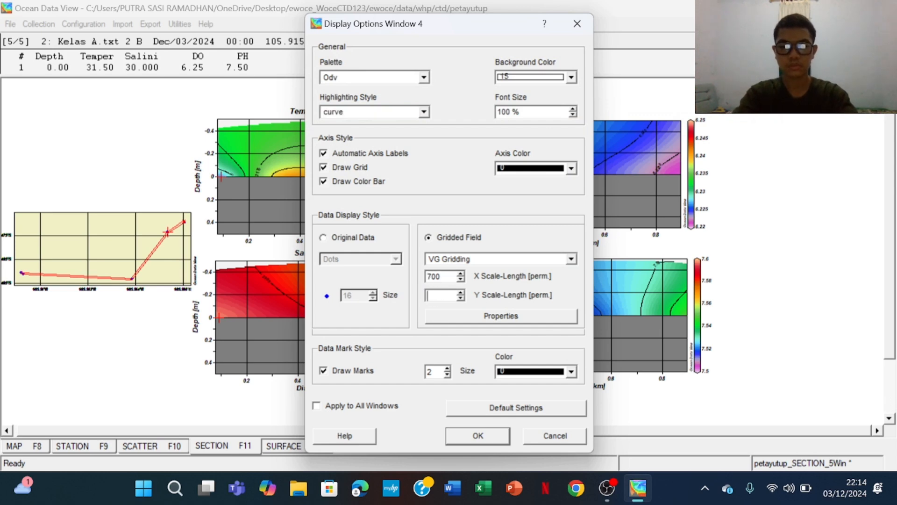
click(517, 315)
click(433, 382)
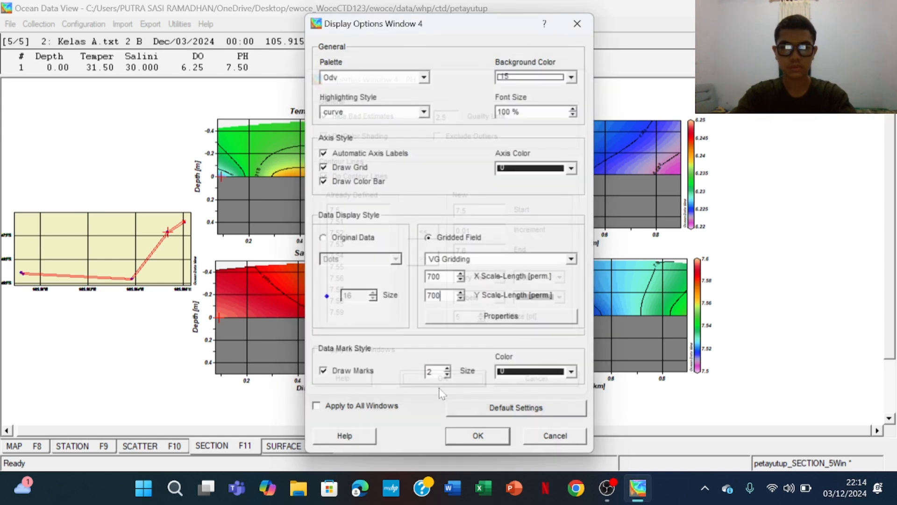
click(476, 436)
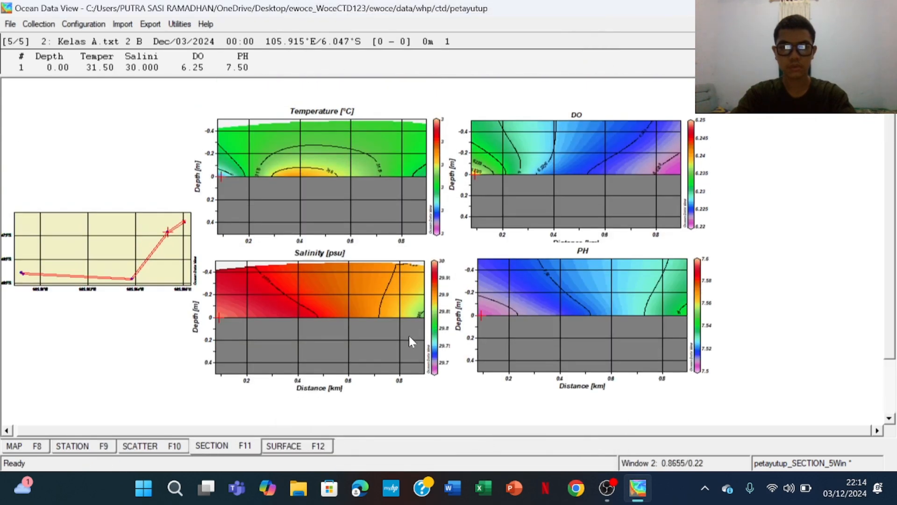
Set the temperature plot's X and Y gridding scale-lengths to 700 and apply the display options
right_click(340, 197)
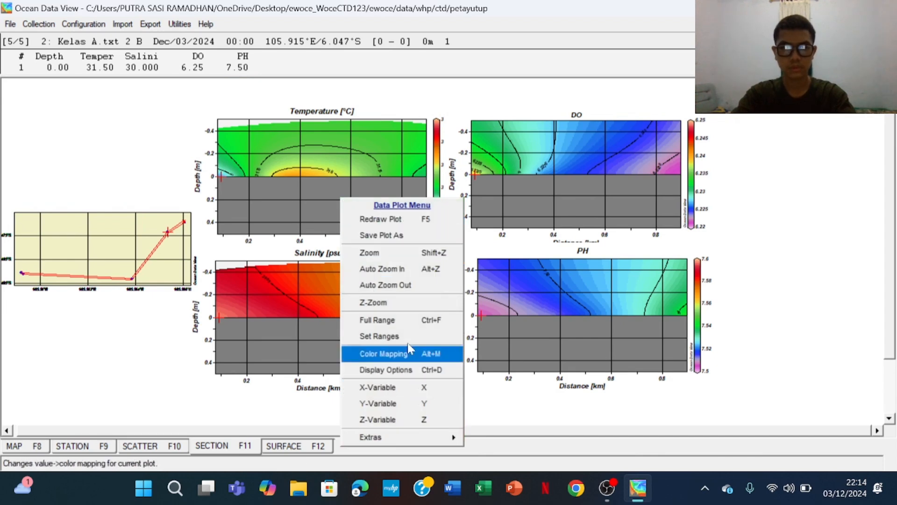
click(409, 369)
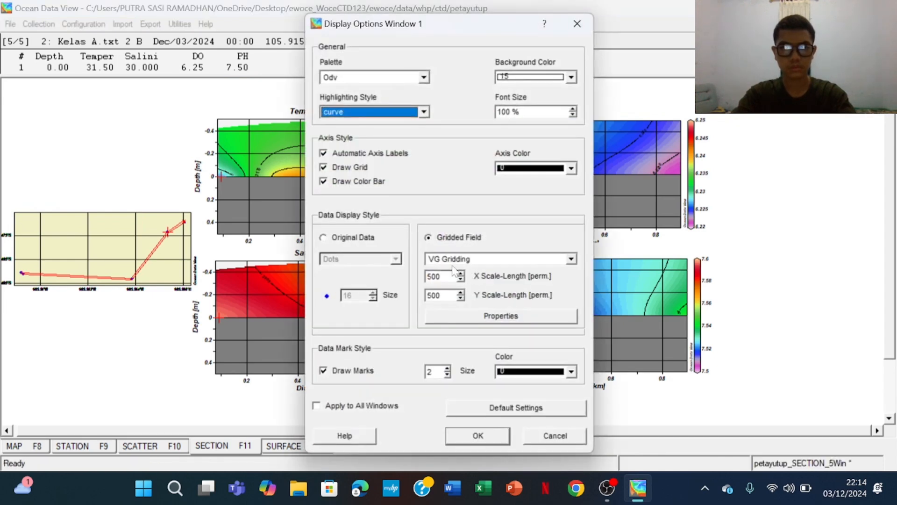
click(440, 276)
key(BackSpace)
key(BackSpace)
key(BackSpace)
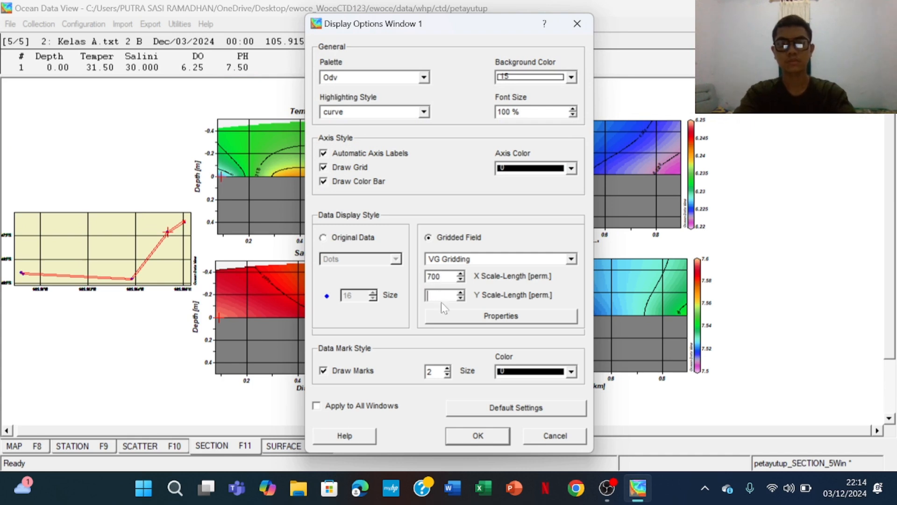
click(455, 315)
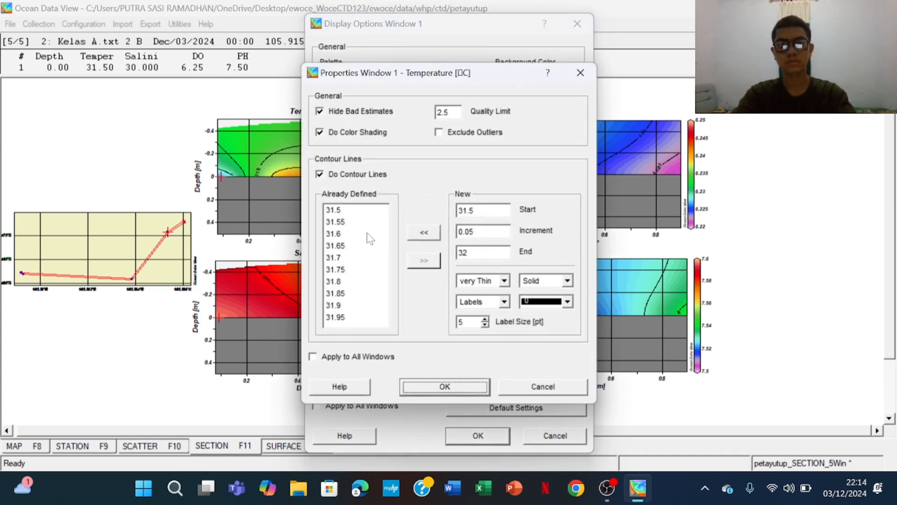
click(445, 387)
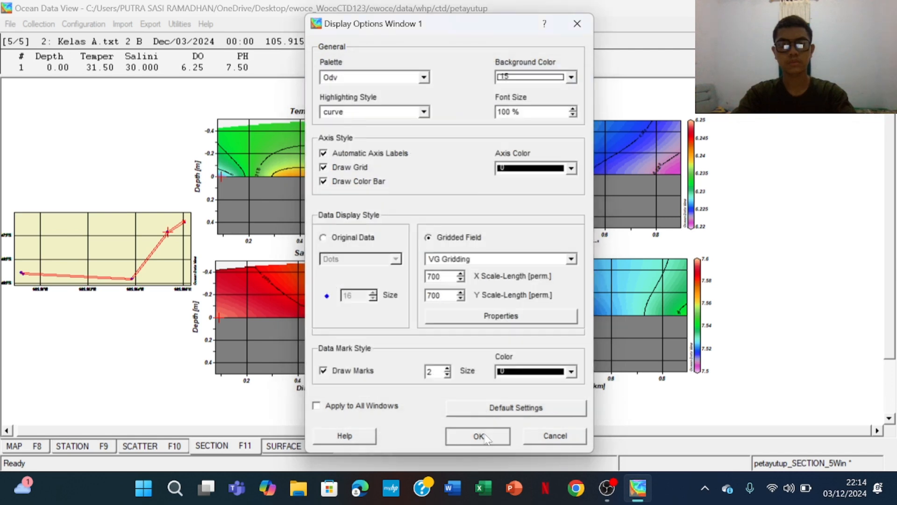
click(477, 435)
Set the salinity plot's X and Y gridding scale-lengths to 700 and apply the display options
right_click(385, 331)
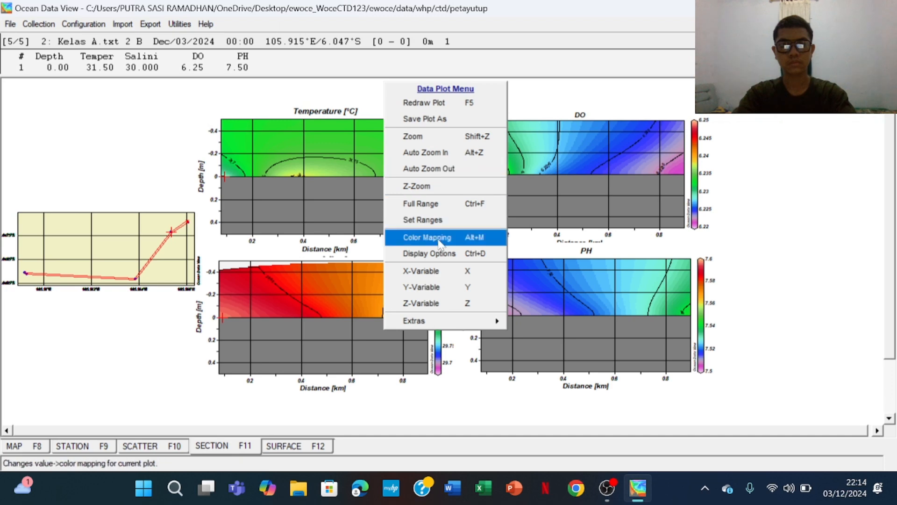
click(436, 252)
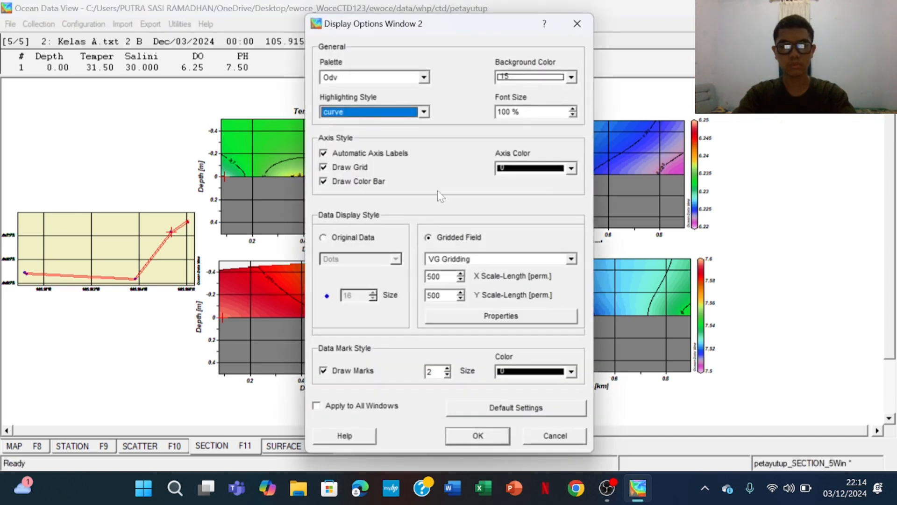
click(439, 276)
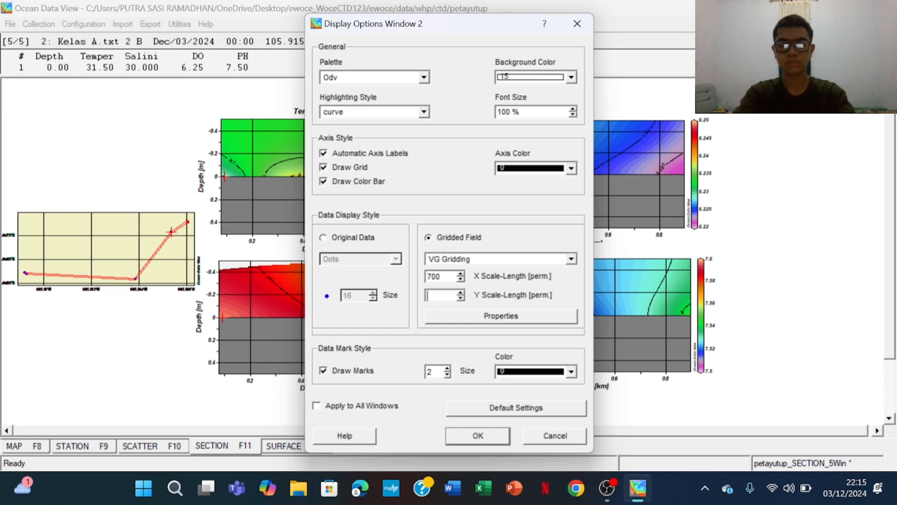
click(467, 316)
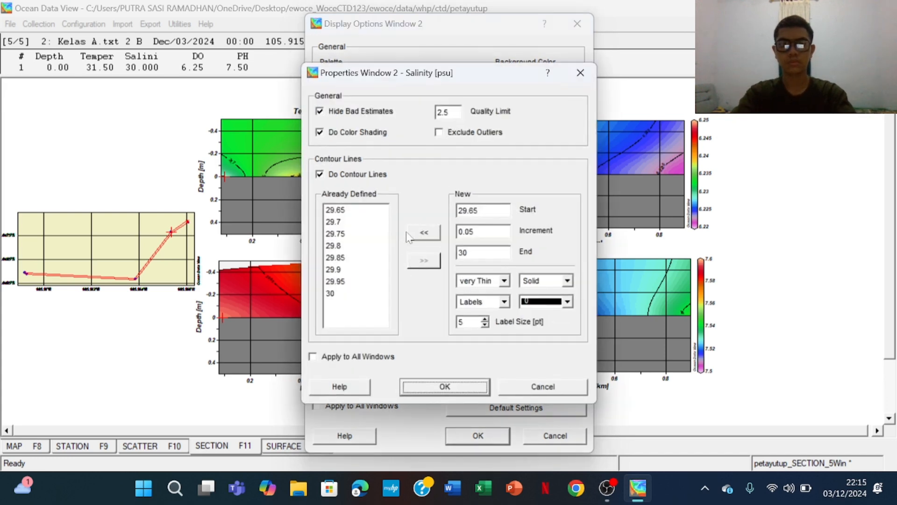
click(444, 386)
click(486, 432)
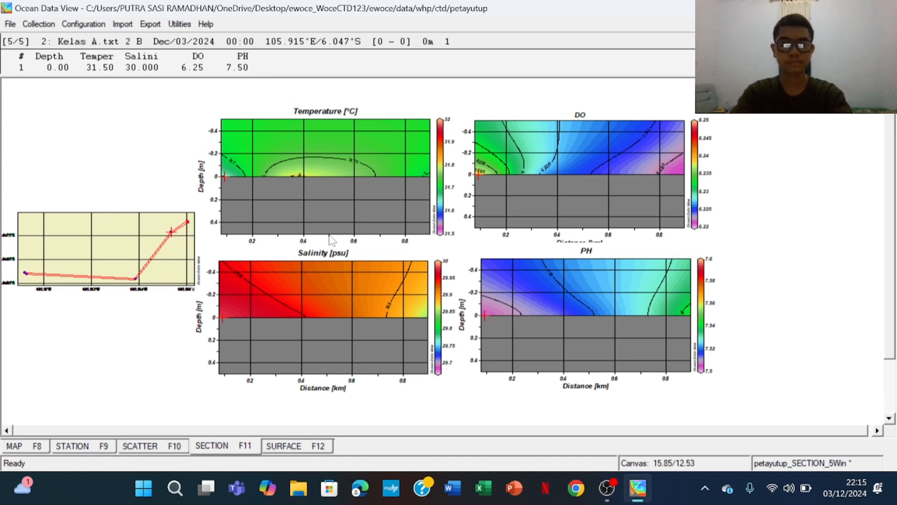
Switch to the SURFACE view, saving the changed section as the section file petayutup_SCATTER_6Win
click(313, 448)
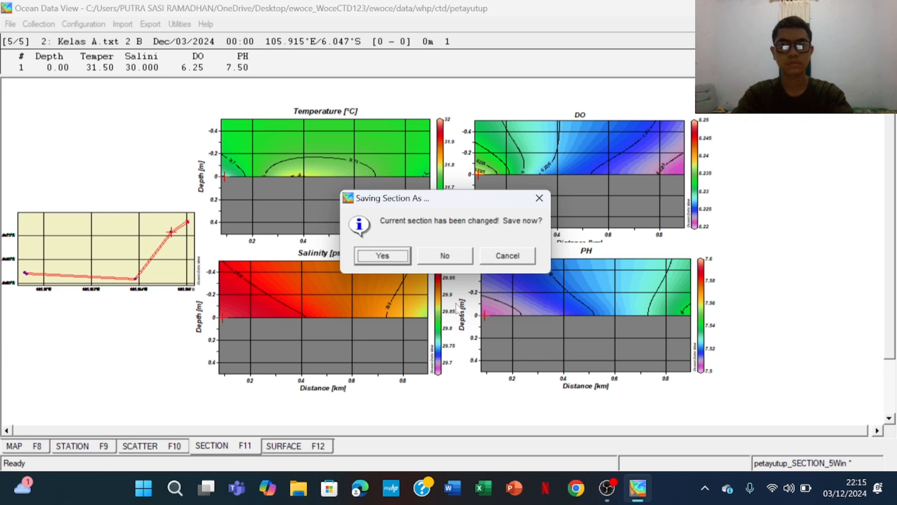
click(377, 256)
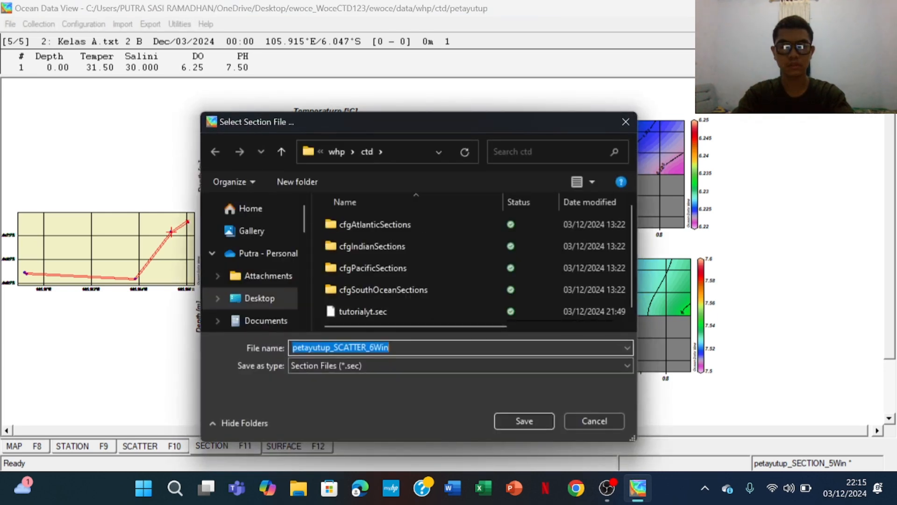
click(526, 422)
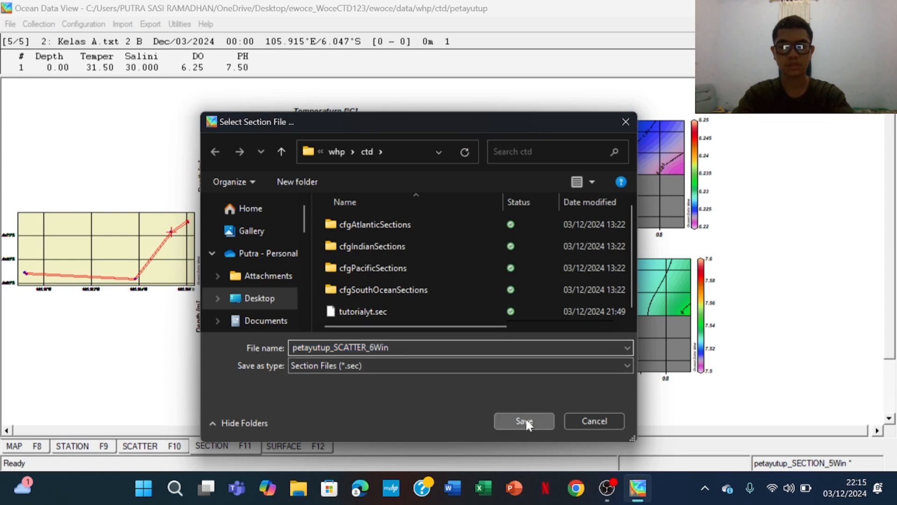
Open the surface view's window layout and apply the 6 Windows template
scroll(201, 281, down, 2)
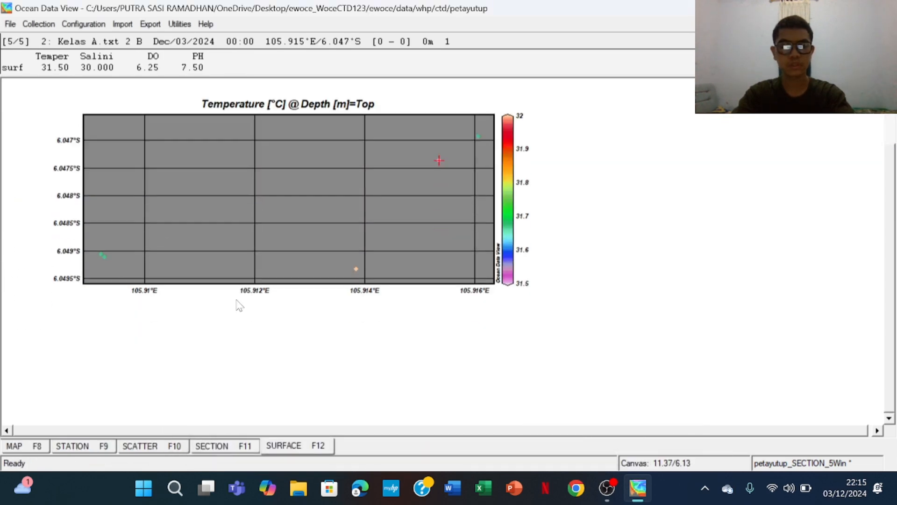
scroll(416, 302, up, 3)
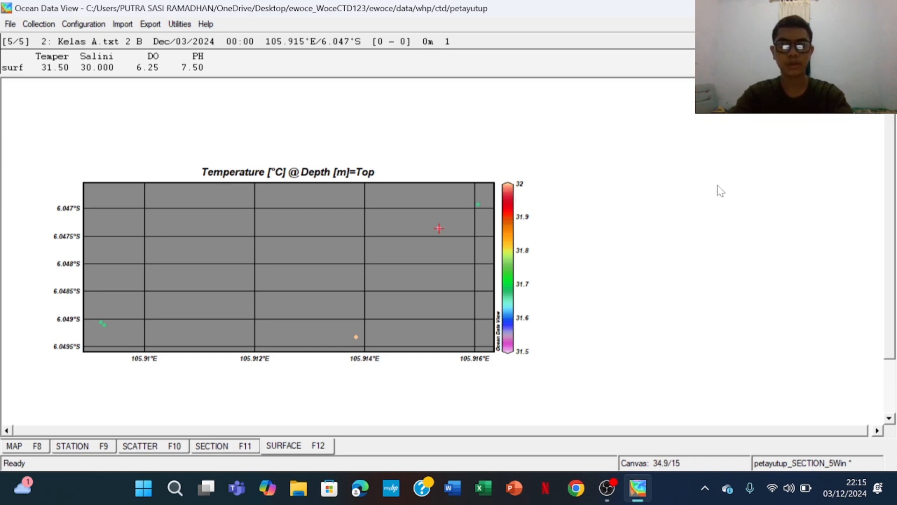
right_click(686, 161)
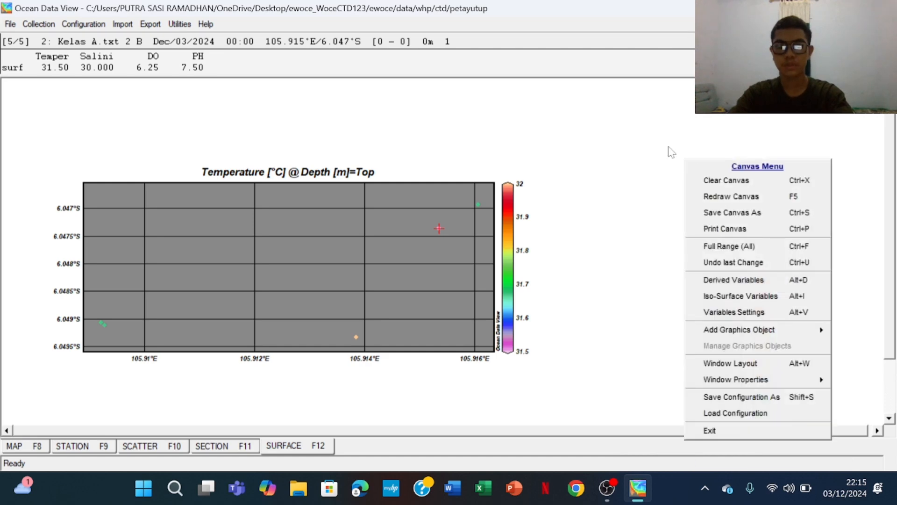
click(748, 363)
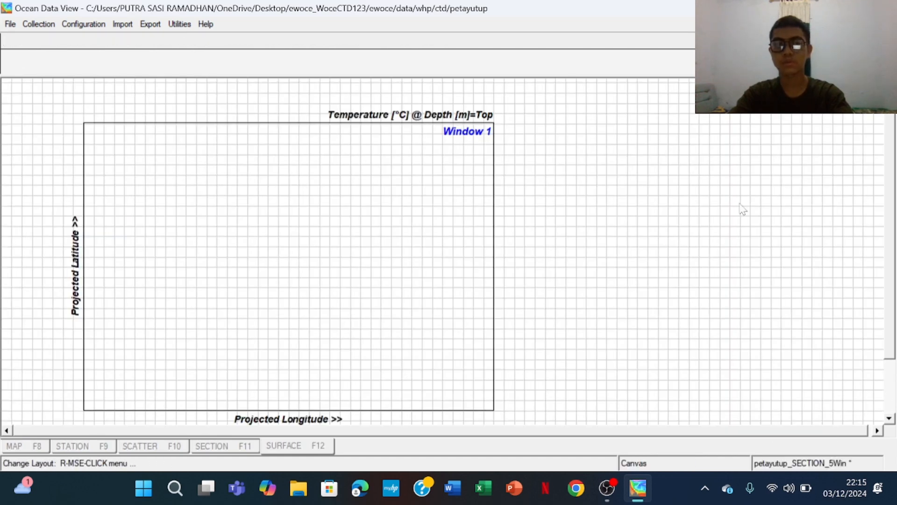
right_click(670, 171)
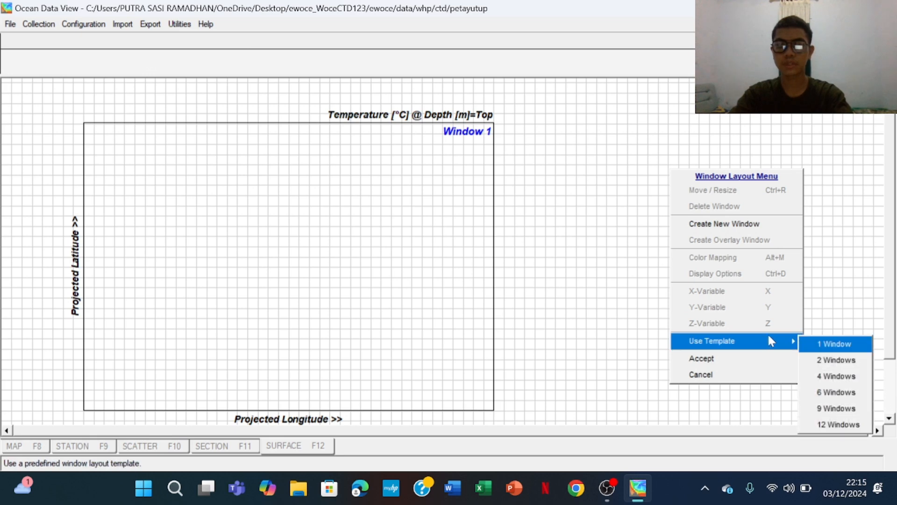
mouse_move(747, 339)
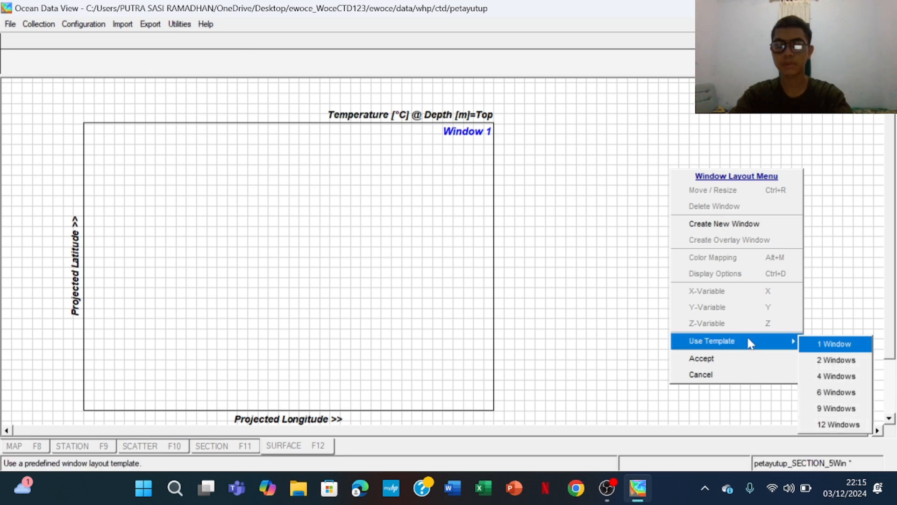
click(846, 398)
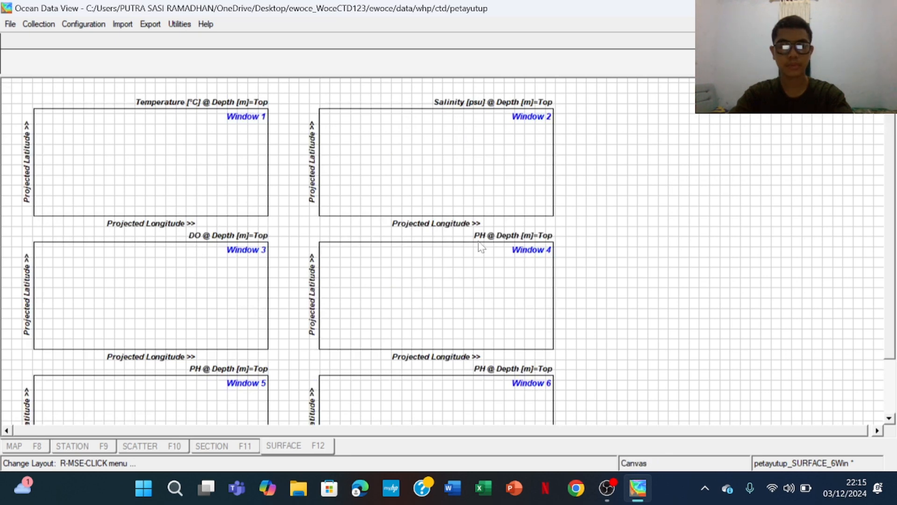
Delete the duplicate PH plots, Windows 6 and 5, from the surface layout and accept the four-window arrangement
scroll(248, 362, down, 1)
scroll(336, 355, down, 1)
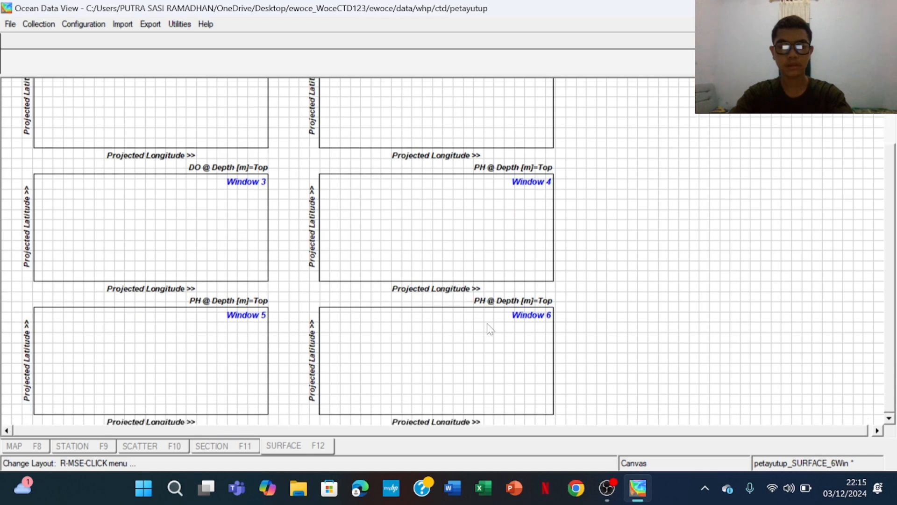
scroll(426, 307, up, 2)
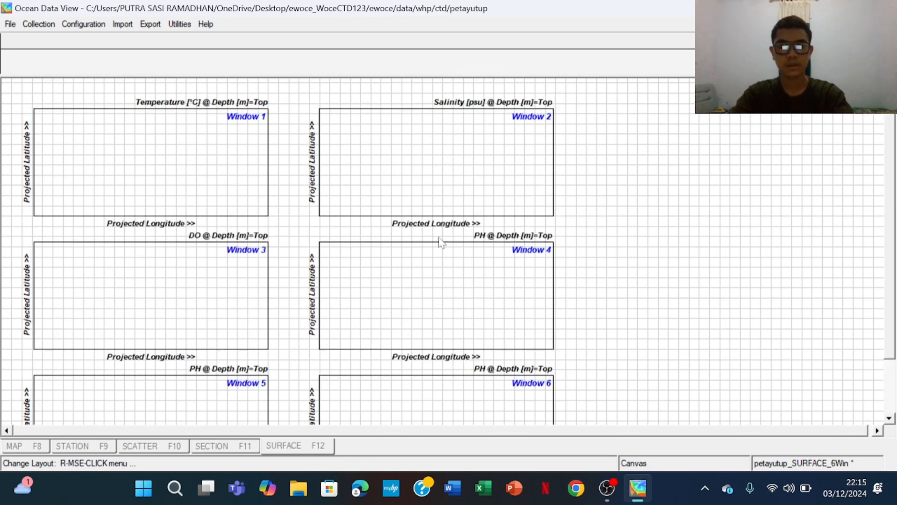
scroll(441, 241, down, 1)
scroll(473, 248, down, 1)
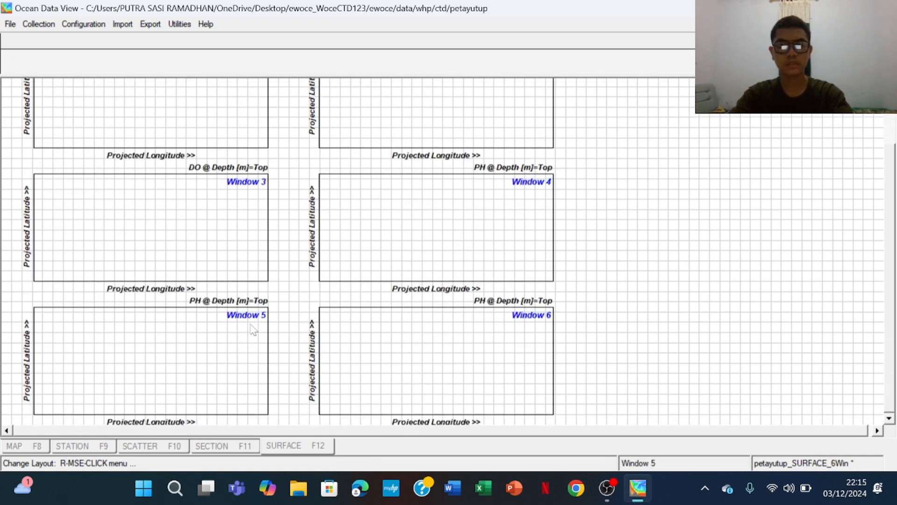
right_click(451, 345)
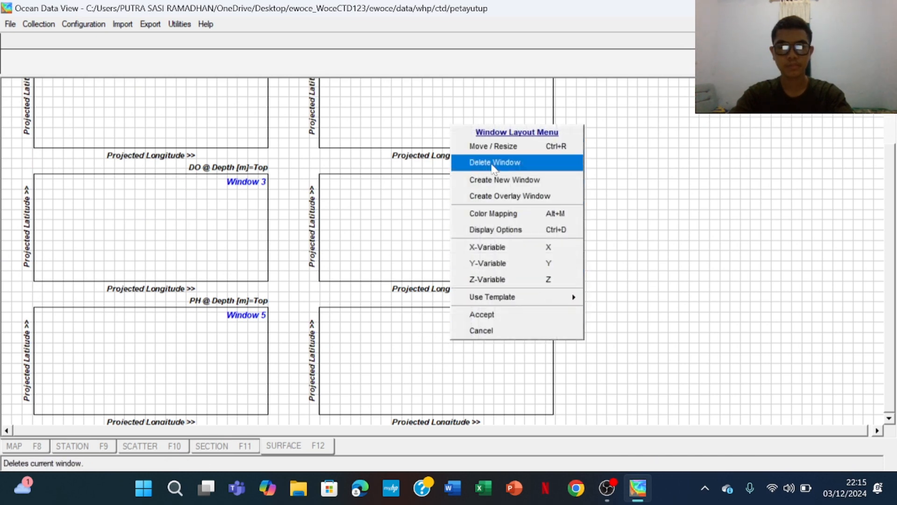
click(493, 162)
right_click(228, 363)
click(278, 185)
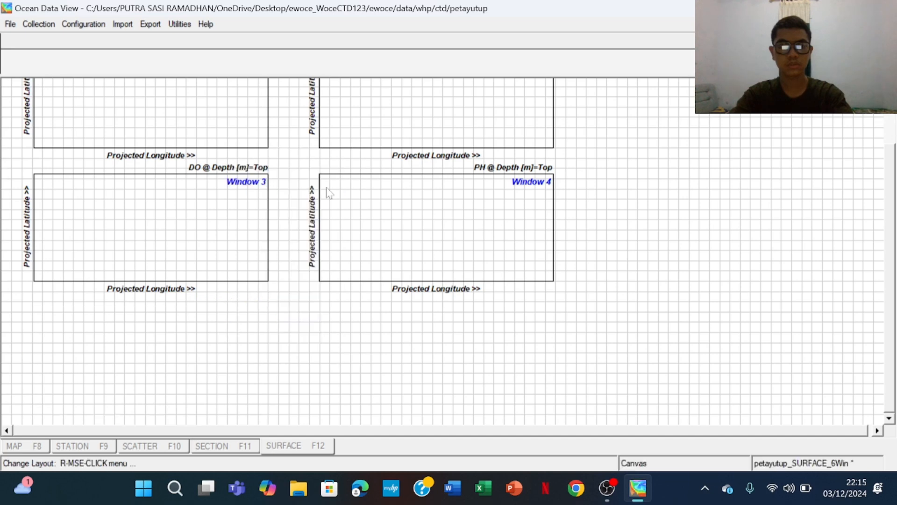
scroll(473, 285, up, 3)
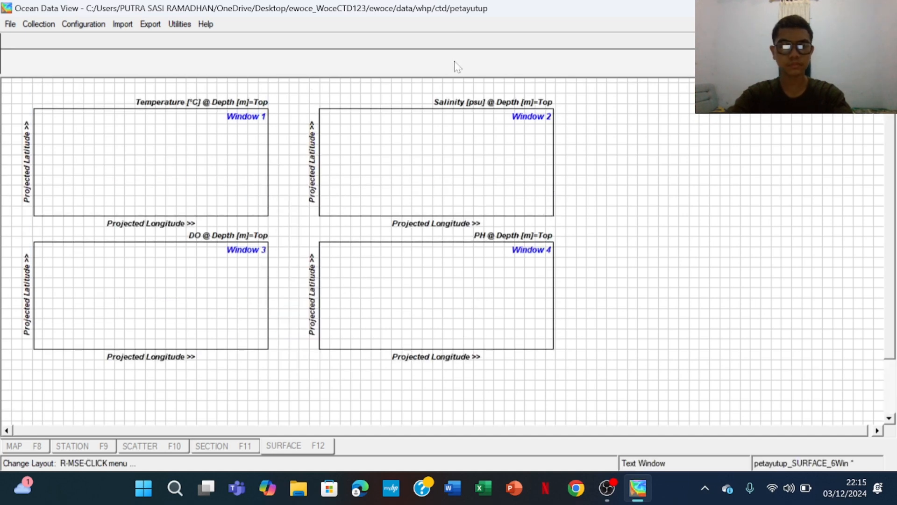
right_click(723, 169)
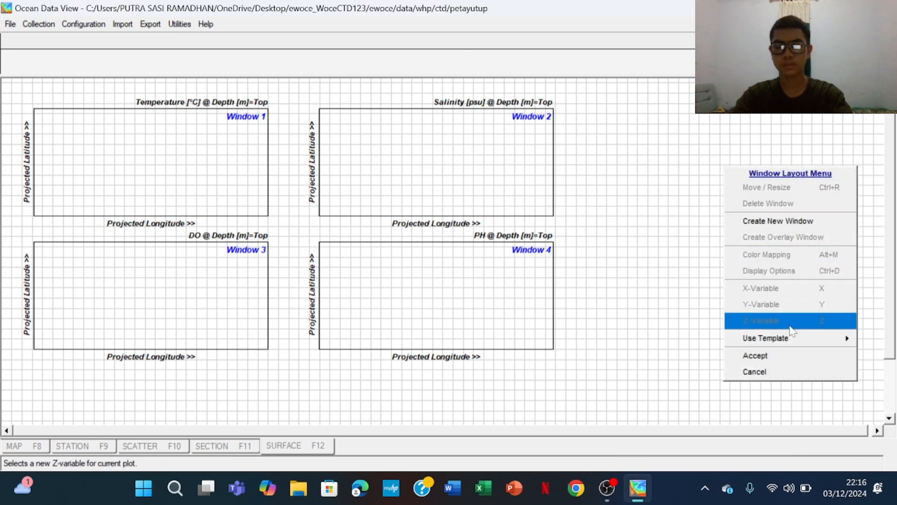
click(791, 360)
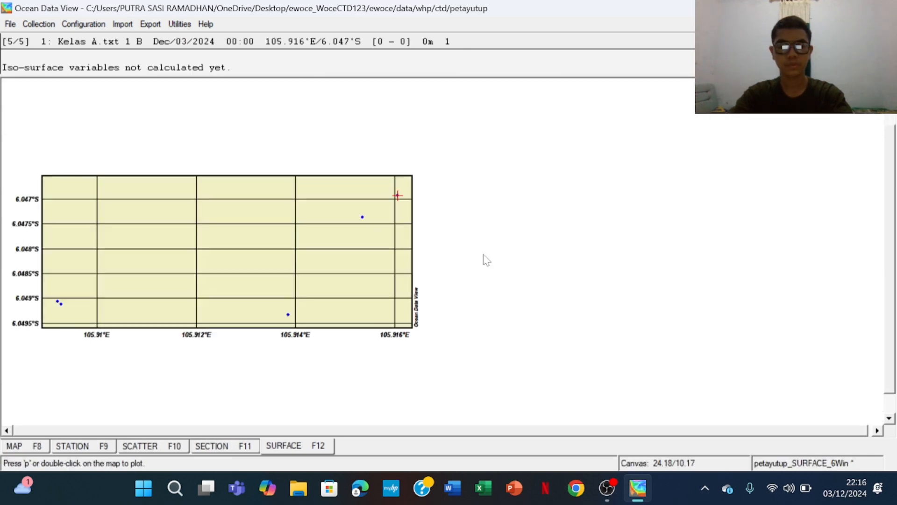
Reopen the surface window layout and accept it again to draw the four plots
right_click(624, 195)
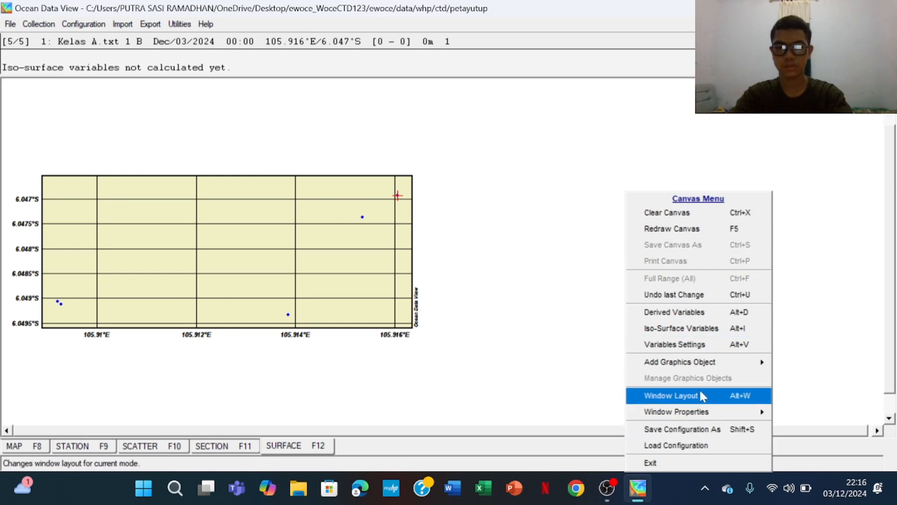
click(706, 404)
right_click(587, 237)
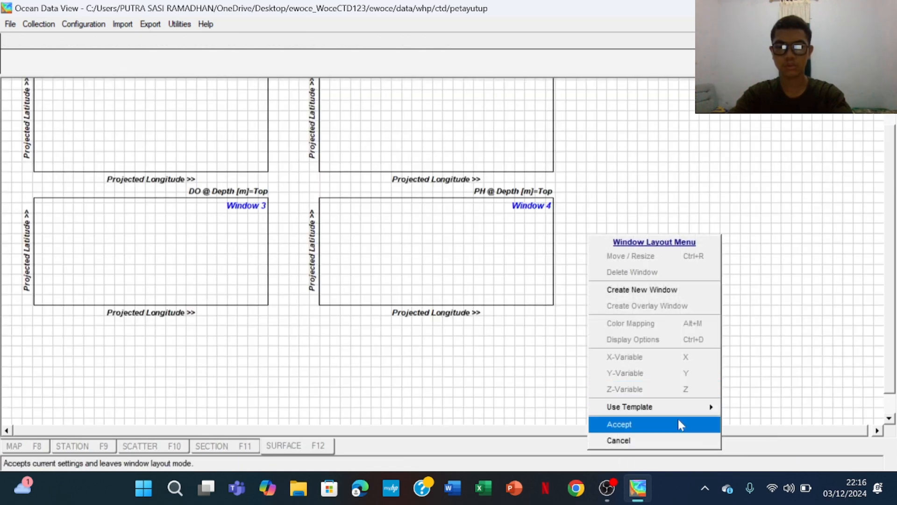
click(696, 424)
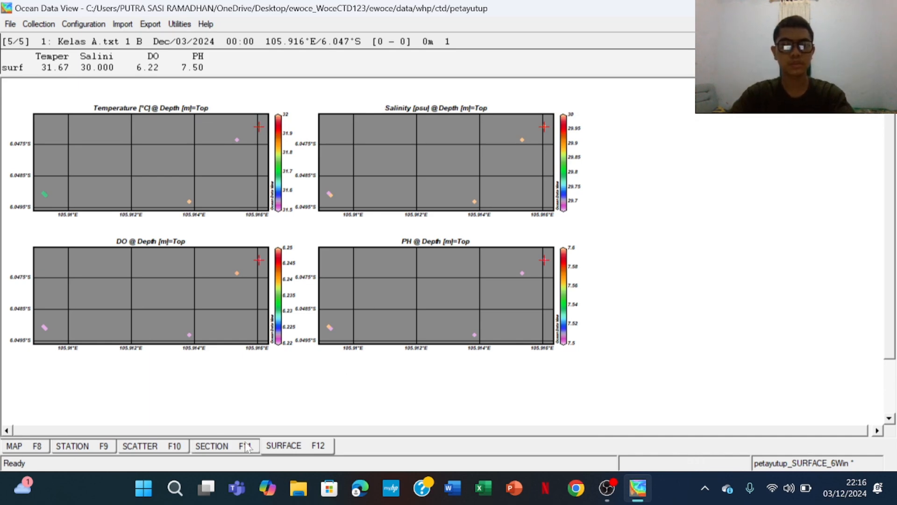
Display the surface salinity plot as a VG-gridded field with X and Y scale-lengths of 900
right_click(450, 131)
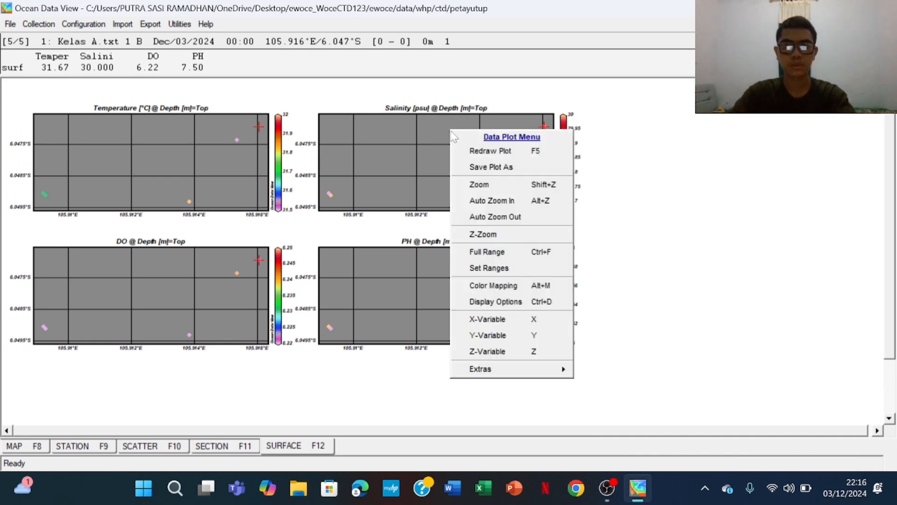
click(500, 302)
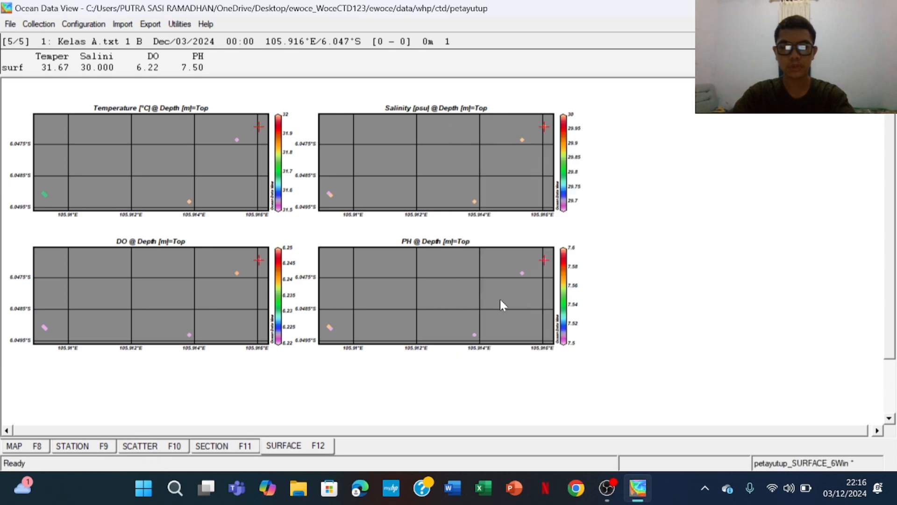
click(428, 238)
click(442, 276)
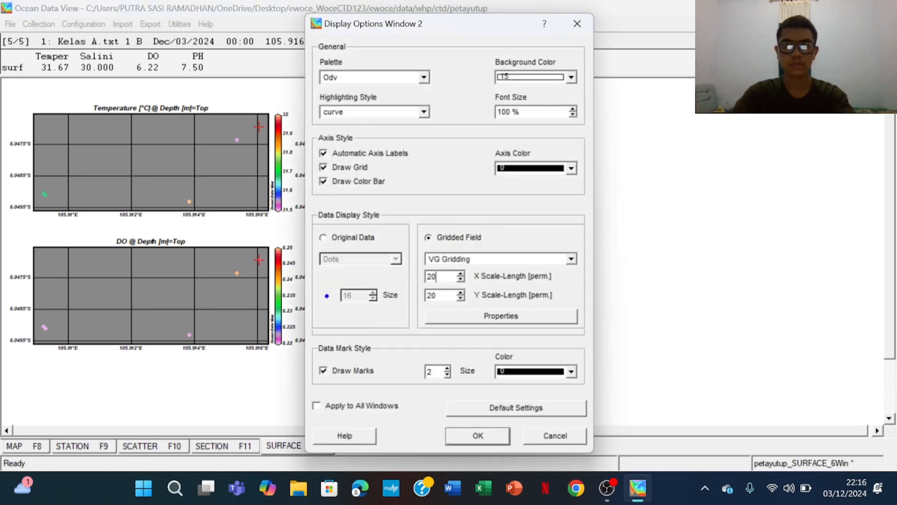
key(BackSpace)
key(BackSpace)
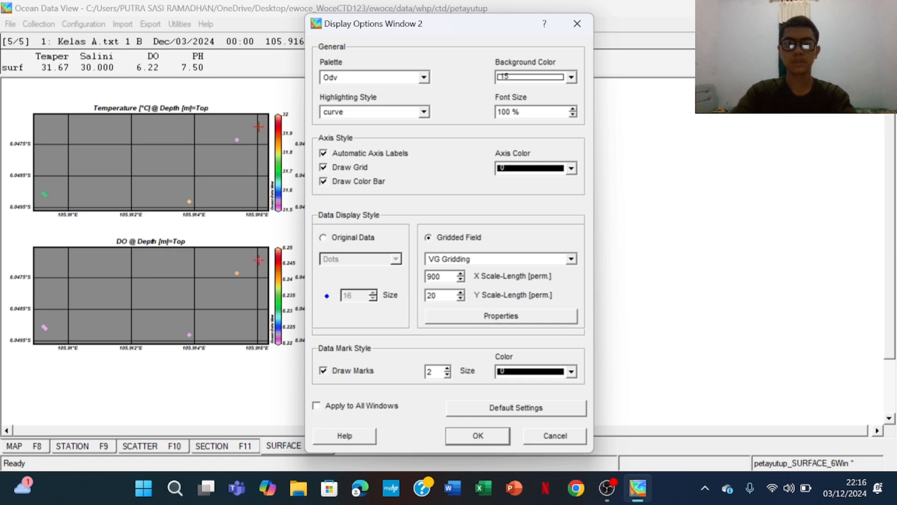
key(BackSpace)
key(BackSpace)
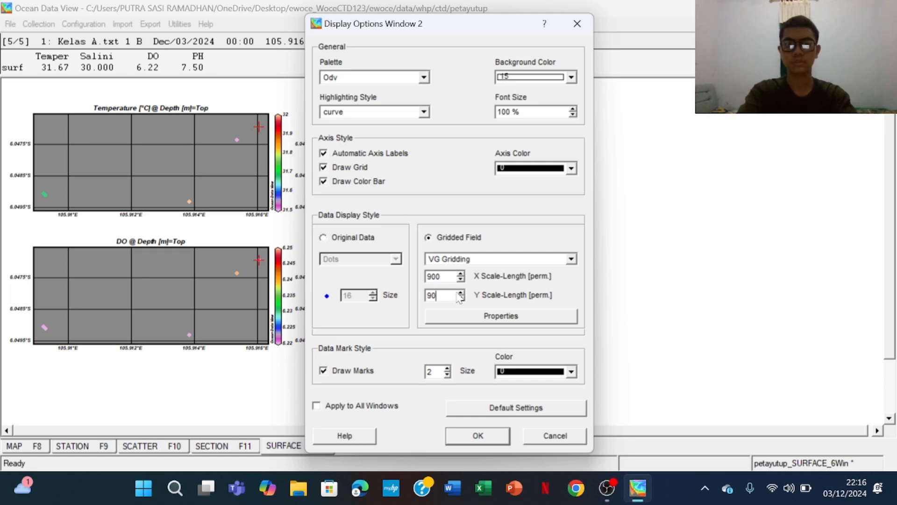
Add contour lines from 29.65 to 30 at 0.05 increments to the surface salinity plot and apply the display options
click(473, 318)
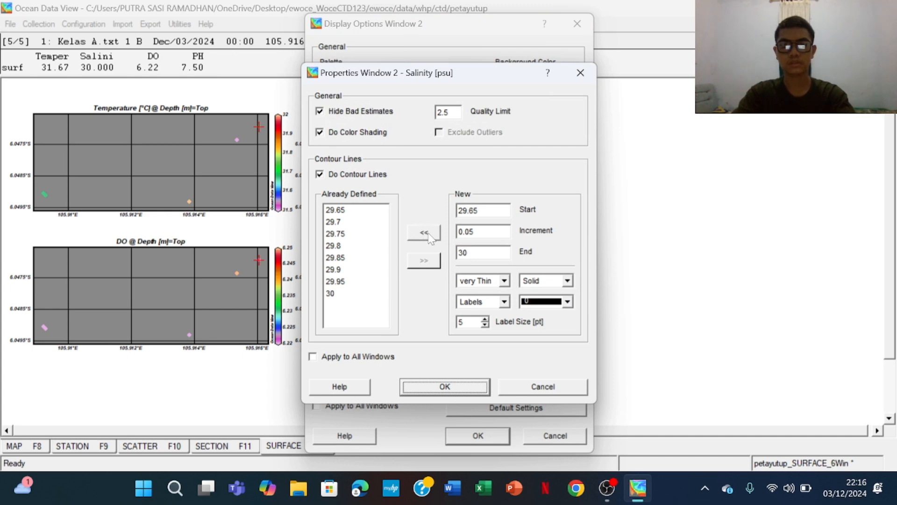
click(459, 393)
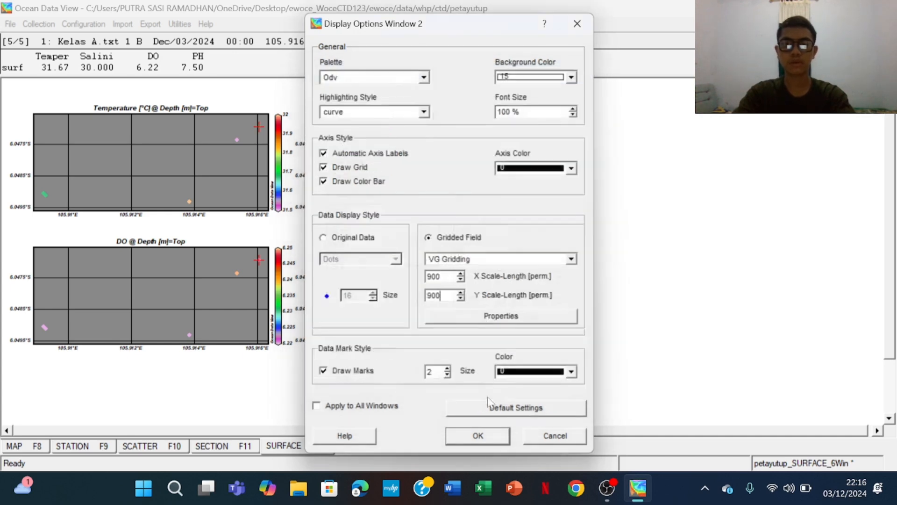
click(476, 442)
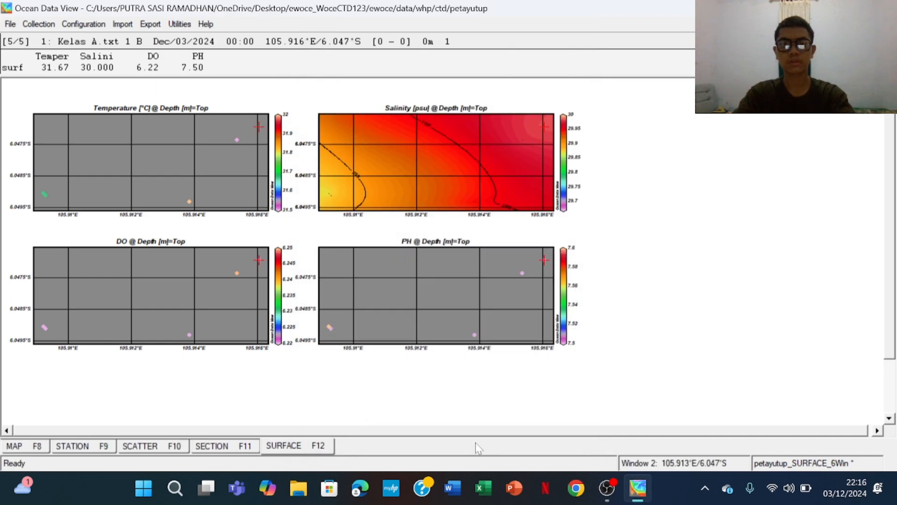
Display the surface PH plot as a VG-gridded field with X and Y scale-lengths of 900
right_click(434, 303)
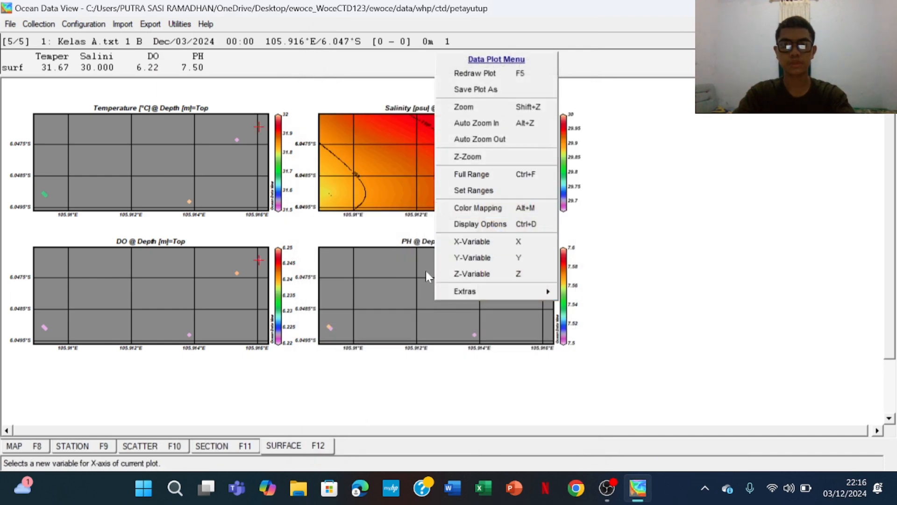
right_click(403, 276)
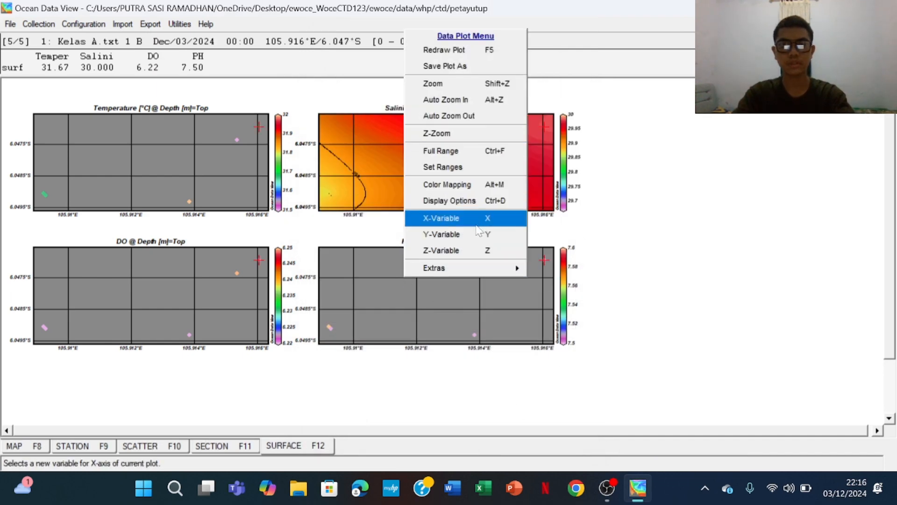
click(449, 201)
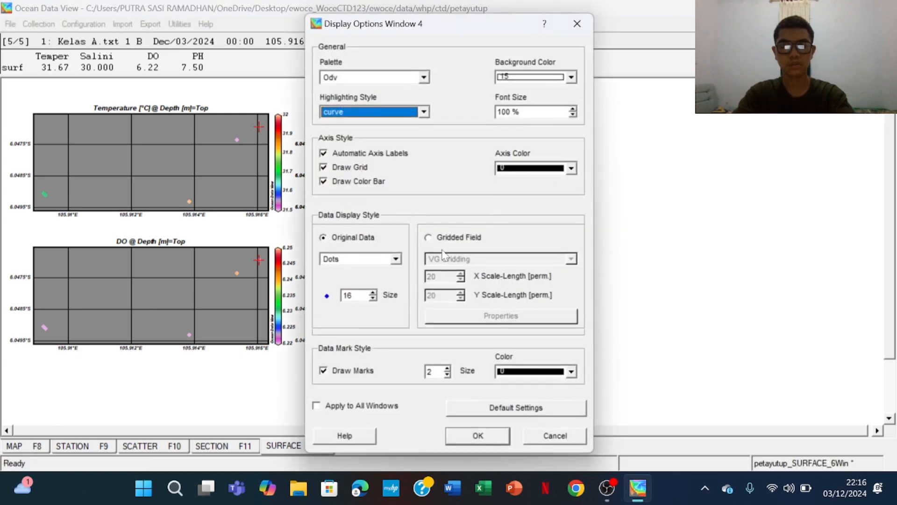
click(444, 239)
click(443, 276)
key(BackSpace)
text(900)
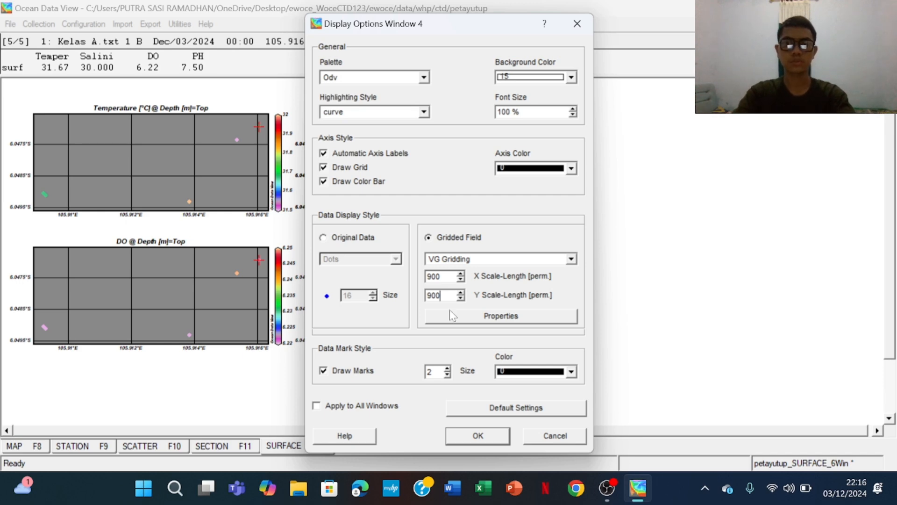
Add contour lines from 7.5 to 7.6 at 0.01 increments to the surface PH plot and apply the display options
click(451, 314)
click(436, 238)
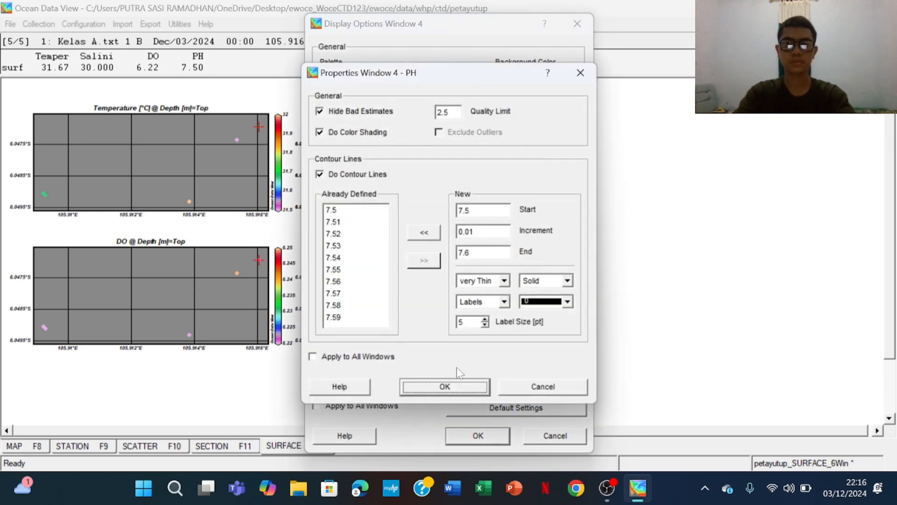
click(461, 387)
click(480, 435)
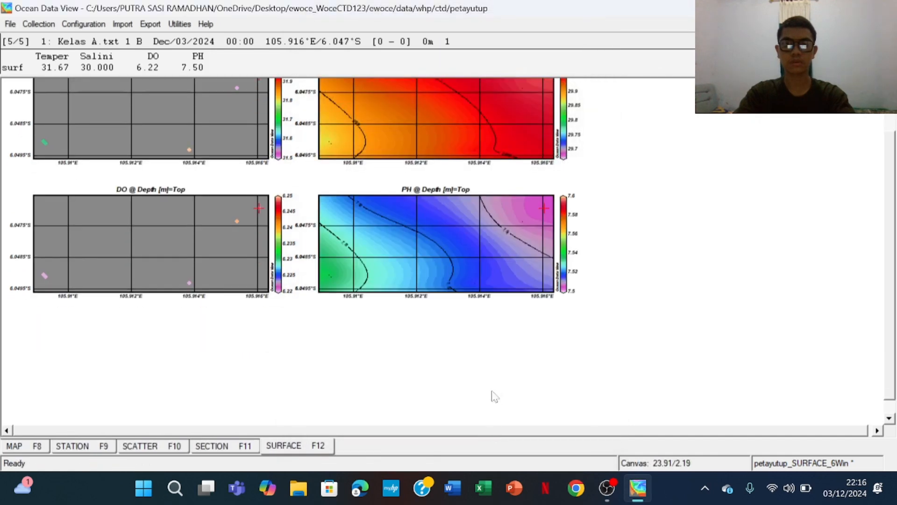
Display the surface temperature plot as a VG-gridded field with X and Y scale-lengths of 900
right_click(151, 120)
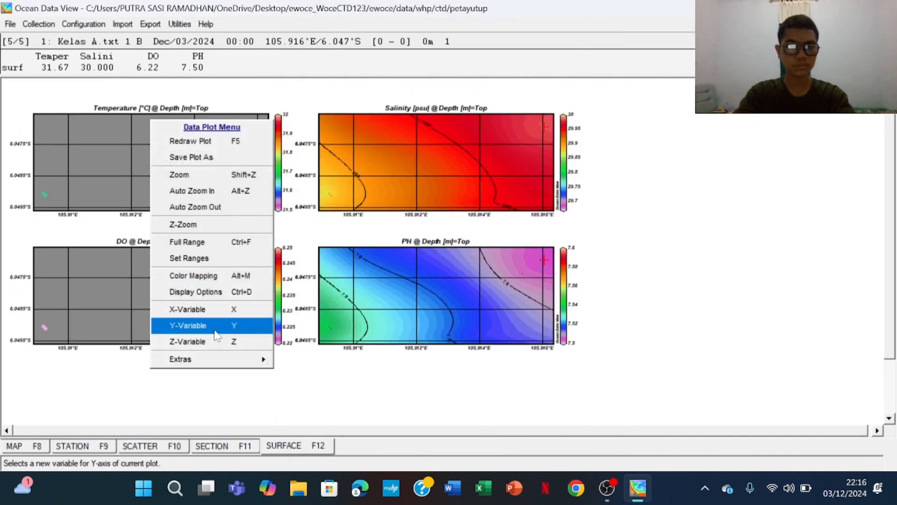
click(197, 292)
click(447, 238)
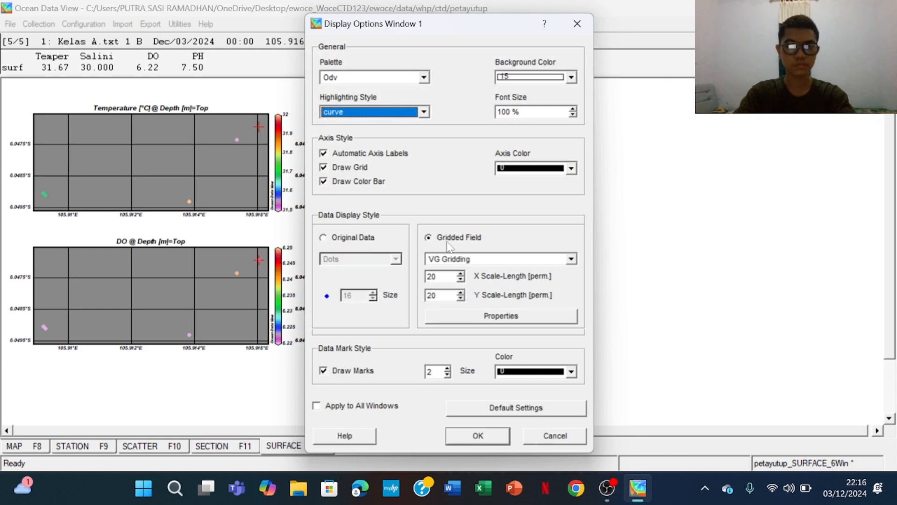
click(443, 276)
key(BackSpace)
key(BackSpace)
text(900)
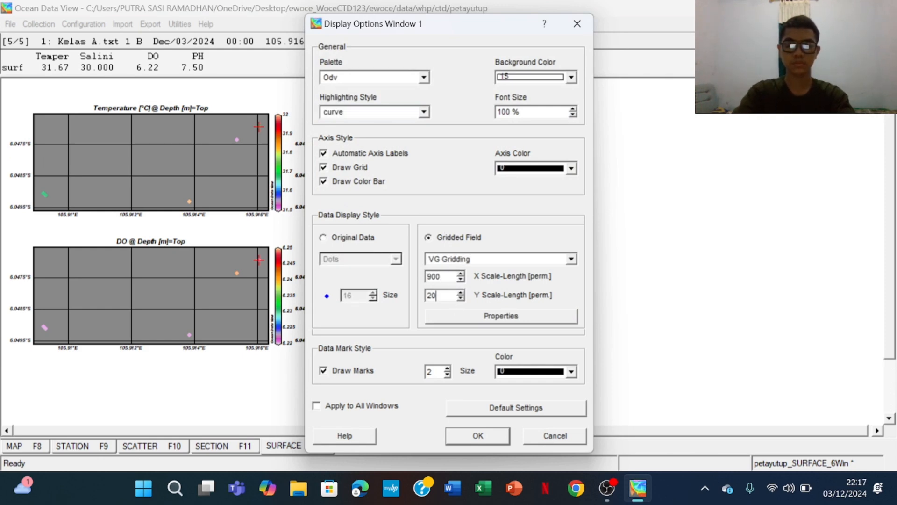
text(900)
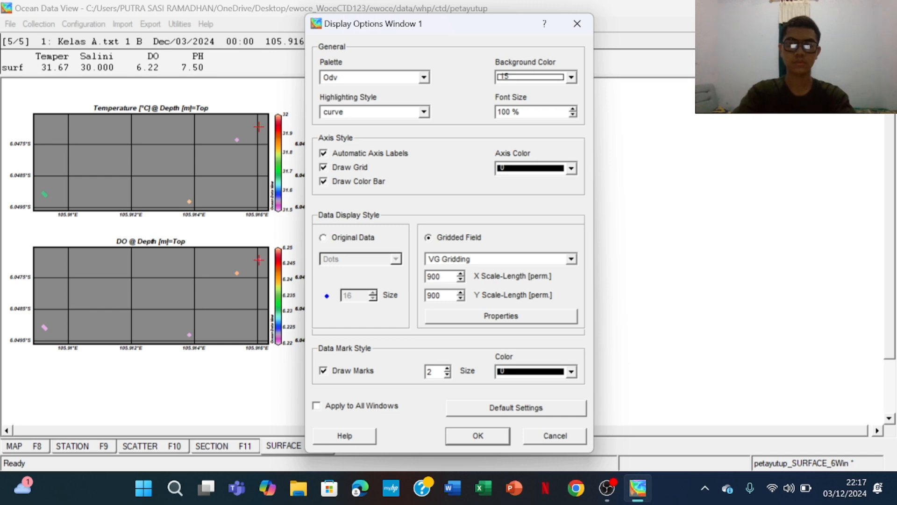
Add contour lines from 31.5 to 32 at 0.05 increments to the surface temperature plot and apply the display options
click(475, 315)
click(424, 234)
click(445, 387)
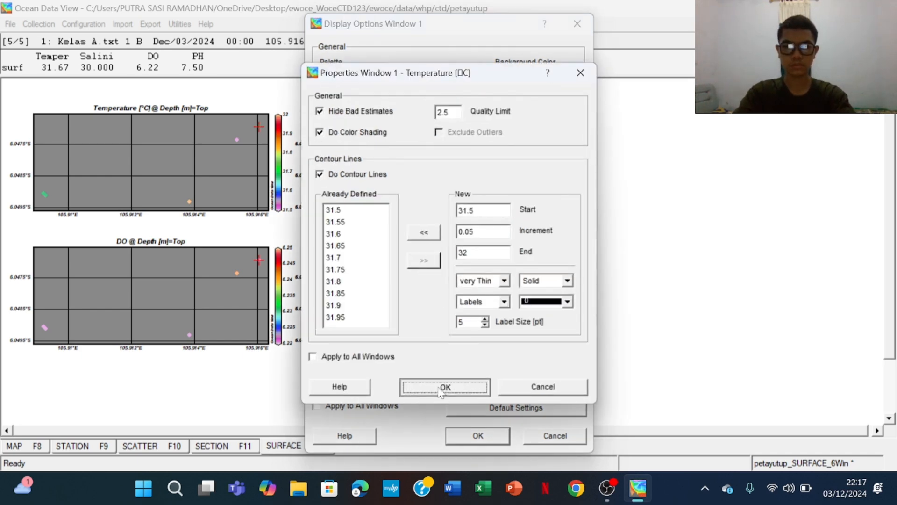
click(467, 431)
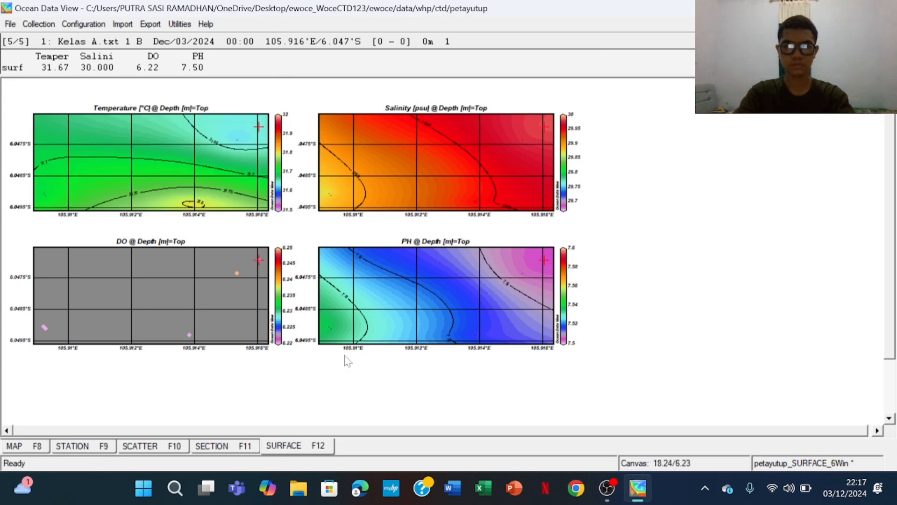
Display the surface DO plot as a VG-gridded field with X and Y scale-lengths of 900
right_click(178, 306)
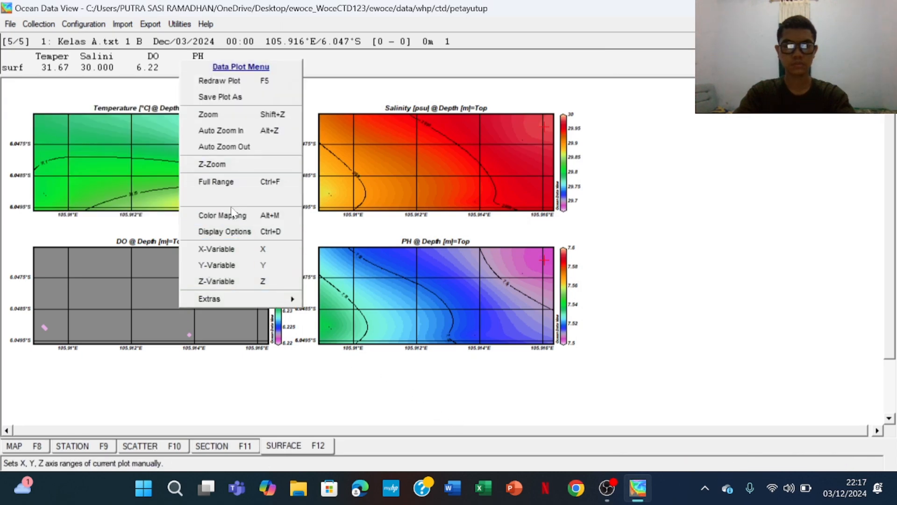
click(234, 237)
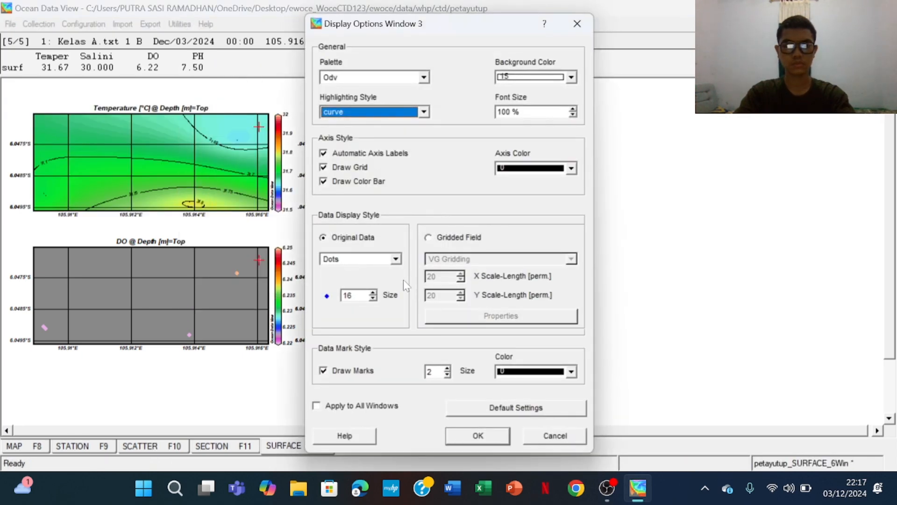
click(428, 237)
click(444, 276)
key(BackSpace)
key(BackSpace)
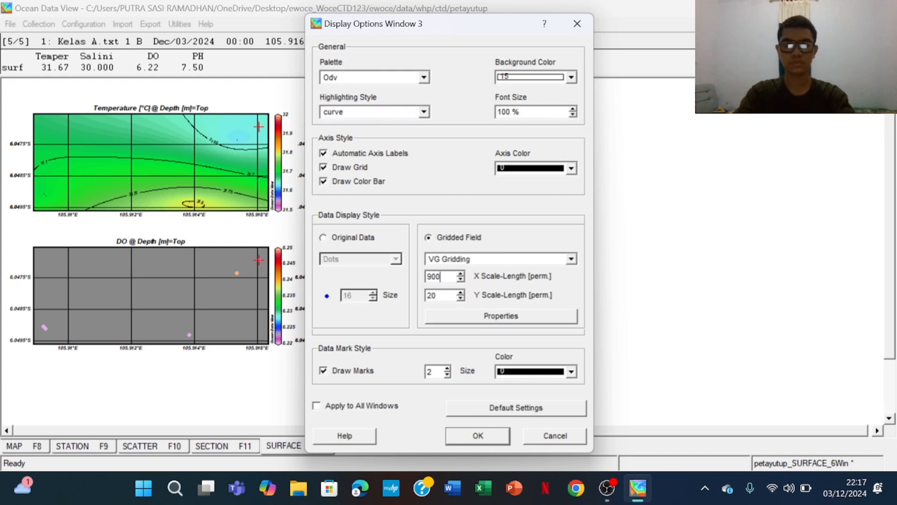
key(BackSpace)
key(BackSpace)
text(900)
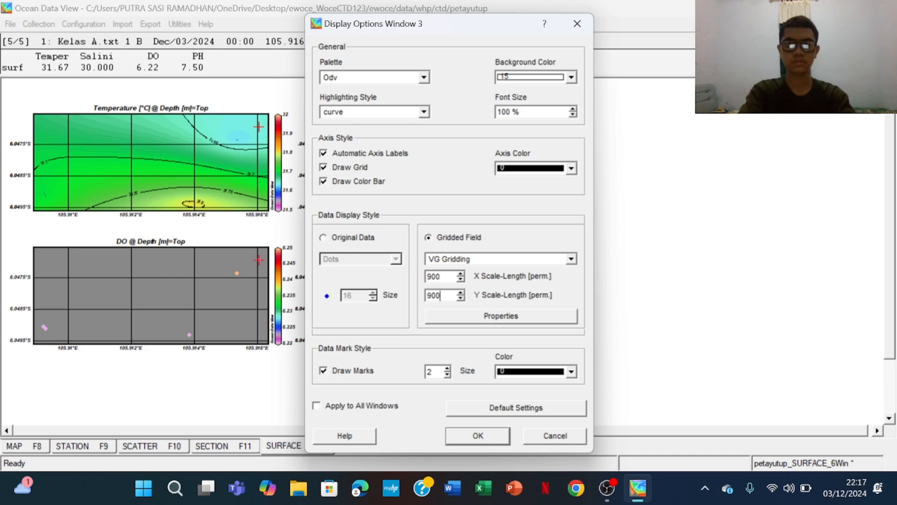
Add contour lines from 6.2175 to 6.25 at 0.0025 increments to the surface DO plot and apply the display options
click(505, 317)
click(424, 236)
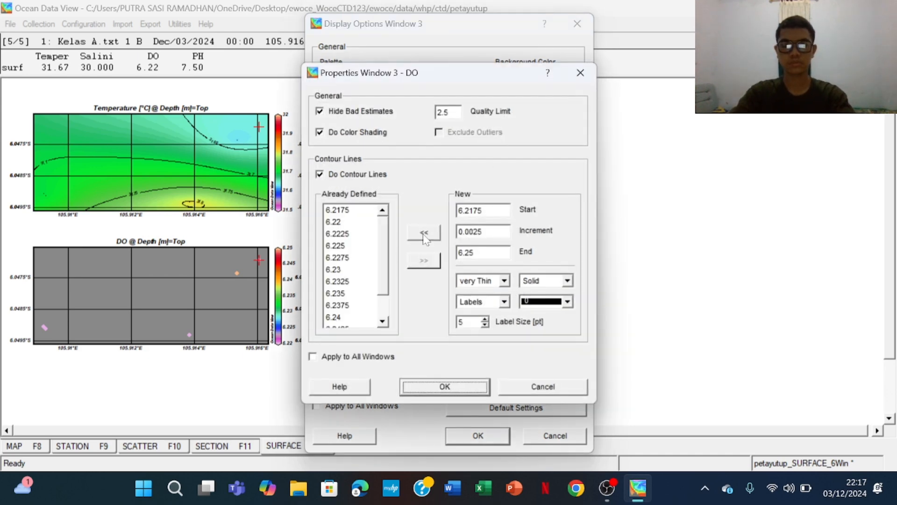
click(465, 392)
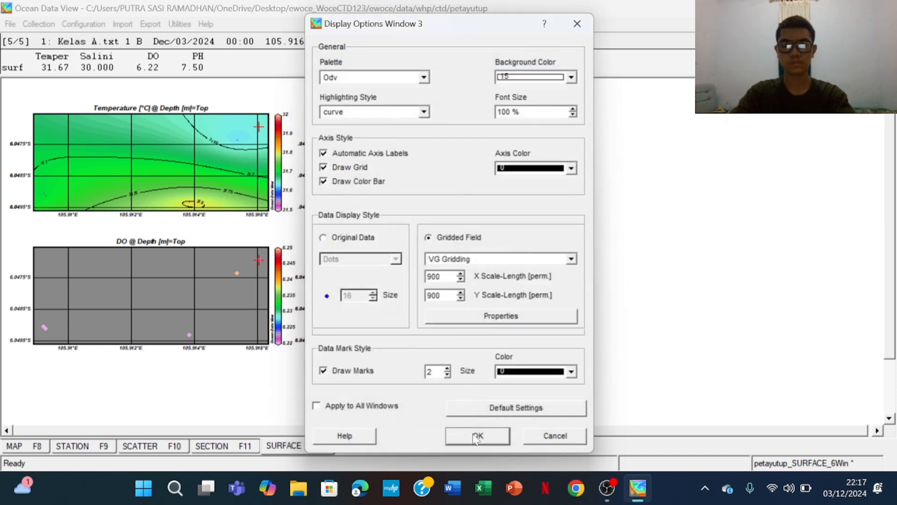
click(475, 436)
scroll(455, 405, up, 2)
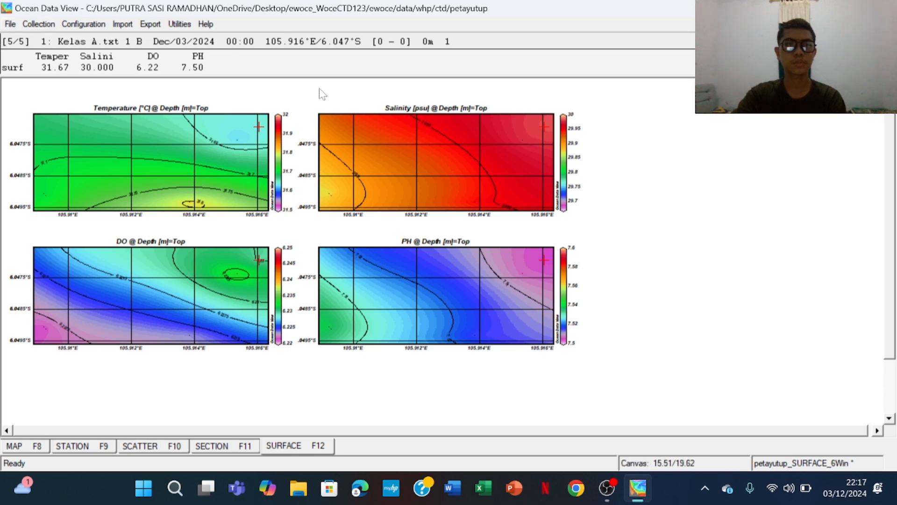
click(11, 26)
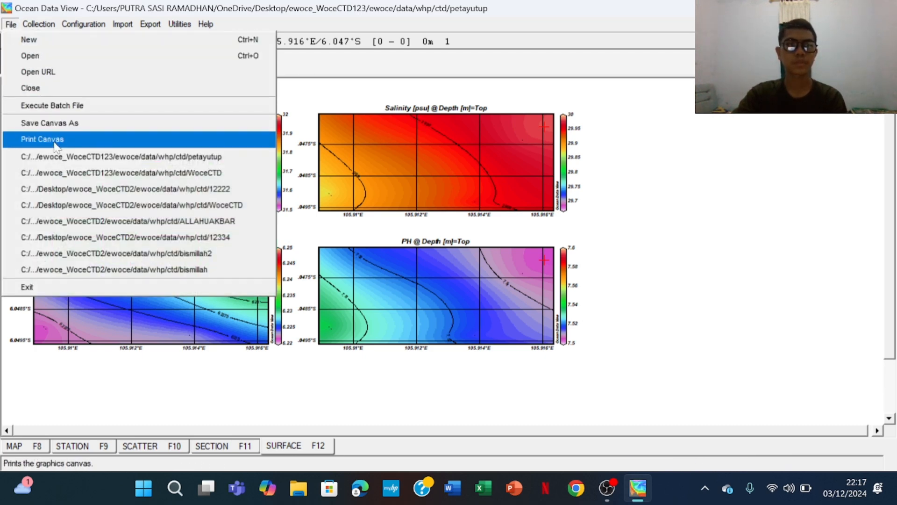
click(35, 124)
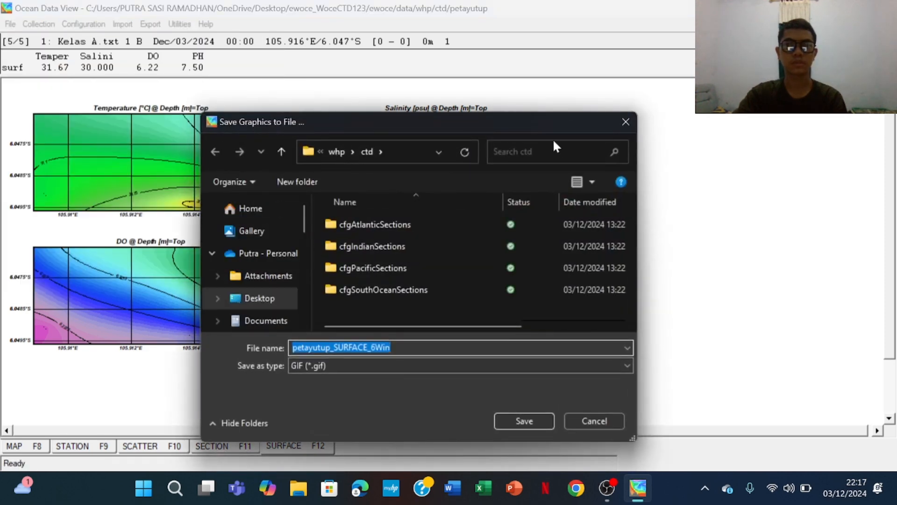
click(622, 123)
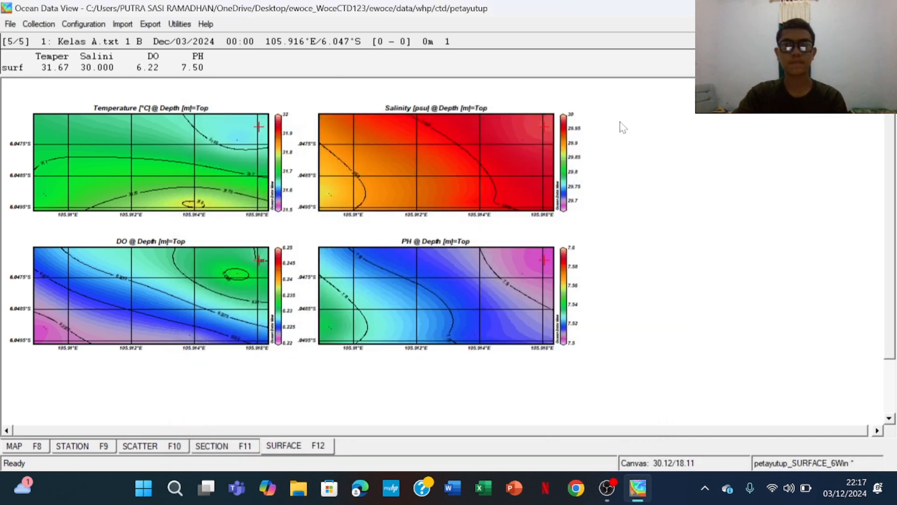